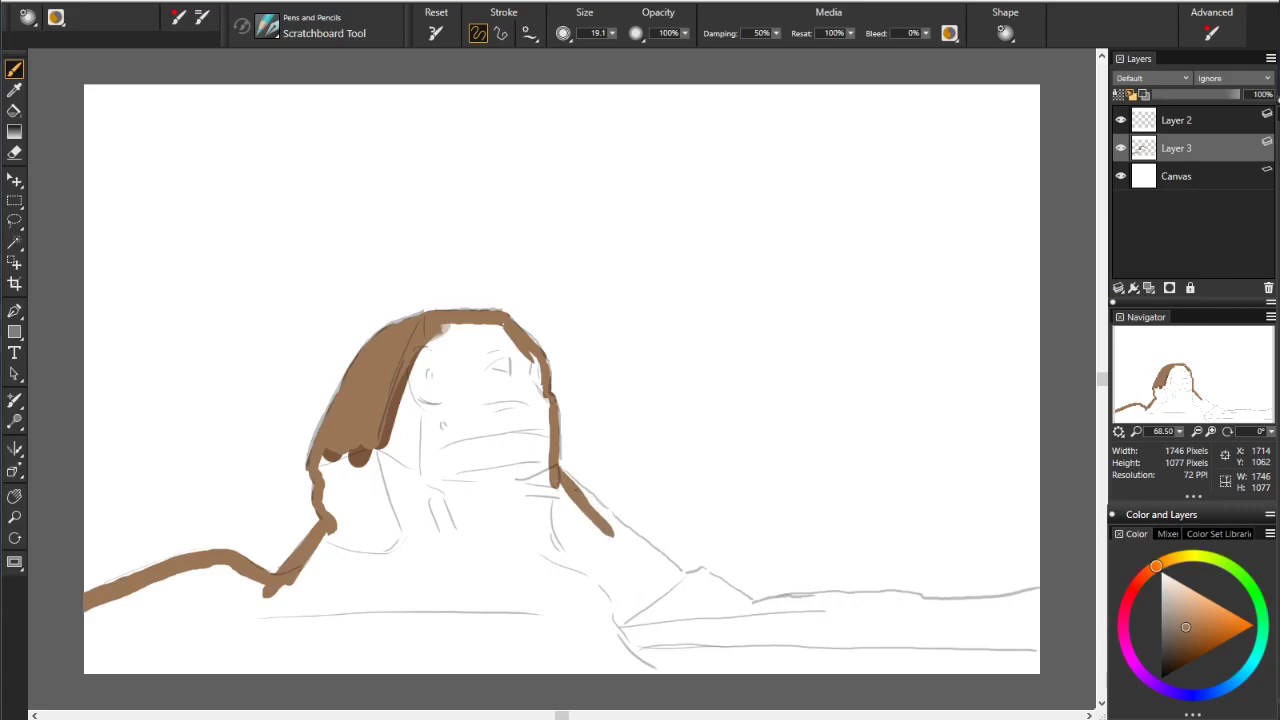
Extend the brown shoulder stroke down the back slope and along the horizon to the right canvas edge
mouse_move(575, 485)
mouse_down()
mouse_move(636, 548)
mouse_move(632, 532)
mouse_move(664, 570)
mouse_move(698, 582)
mouse_up()
drag(645, 541, 745, 604)
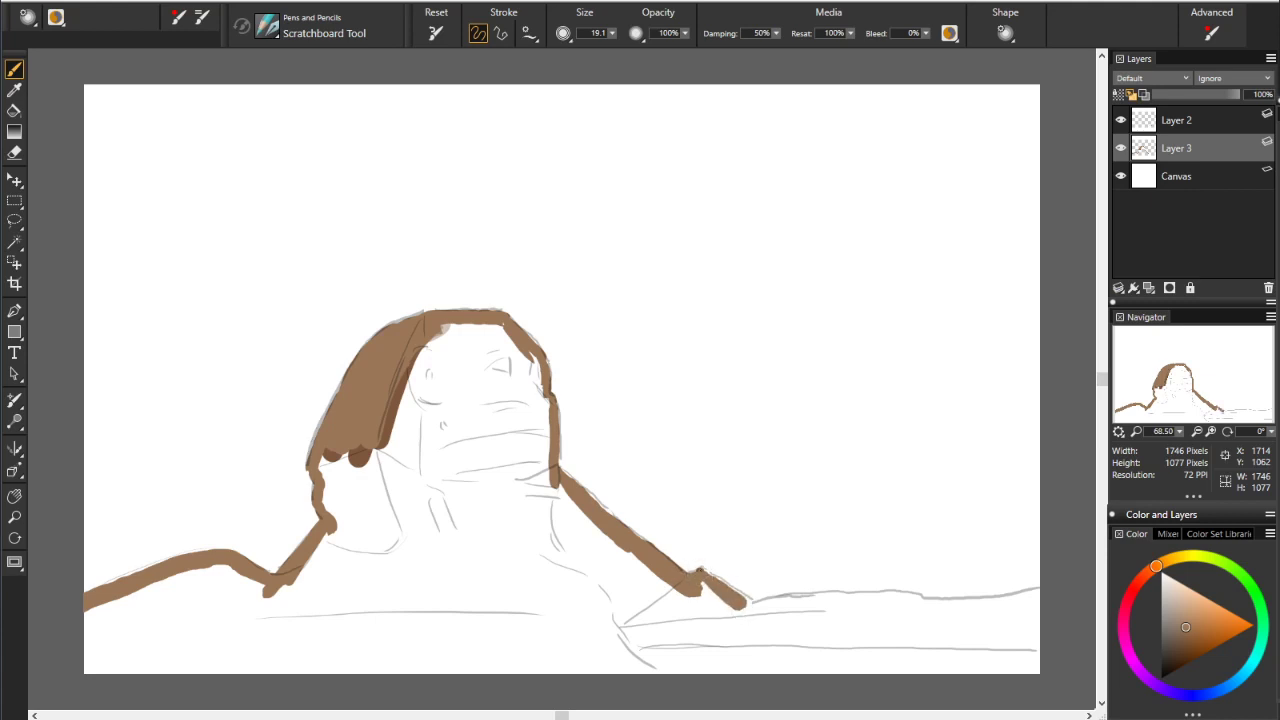
mouse_move(700, 568)
mouse_down()
mouse_move(782, 628)
mouse_move(796, 604)
mouse_move(830, 601)
mouse_move(1018, 617)
mouse_up()
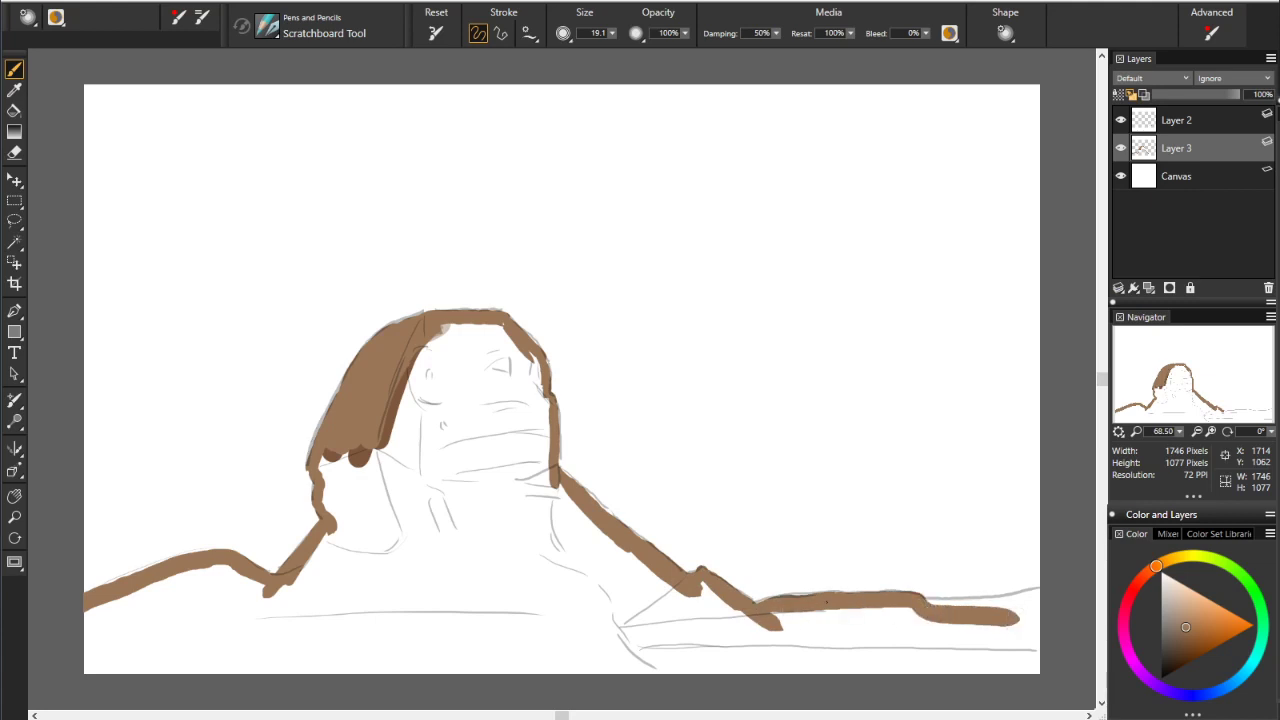
mouse_move(930, 606)
mouse_down()
mouse_move(950, 614)
mouse_move(910, 598)
mouse_move(1034, 604)
mouse_move(928, 604)
mouse_move(989, 606)
mouse_move(916, 660)
mouse_move(836, 668)
mouse_up()
Paint brown bands across the foreground and thicken the back slope down to the horizon
drag(955, 625, 570, 632)
drag(852, 612, 890, 610)
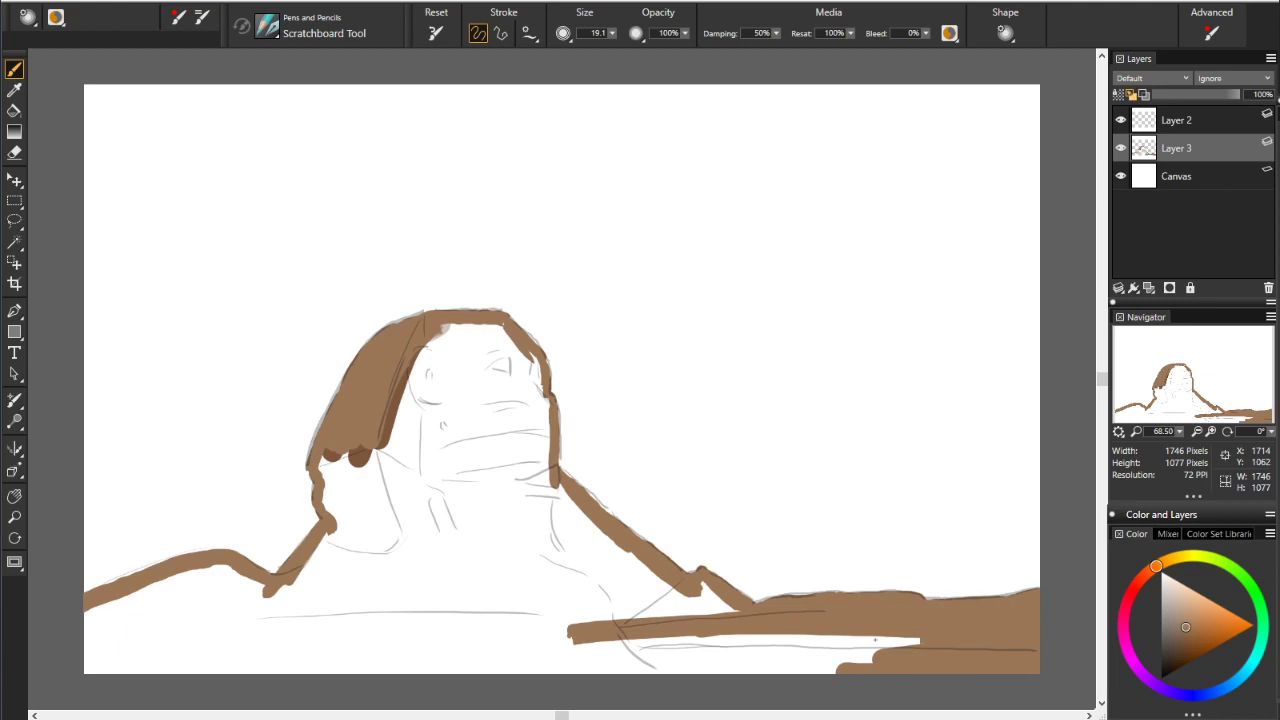
mouse_move(920, 640)
mouse_down()
mouse_move(490, 664)
mouse_move(872, 664)
mouse_move(656, 668)
mouse_up()
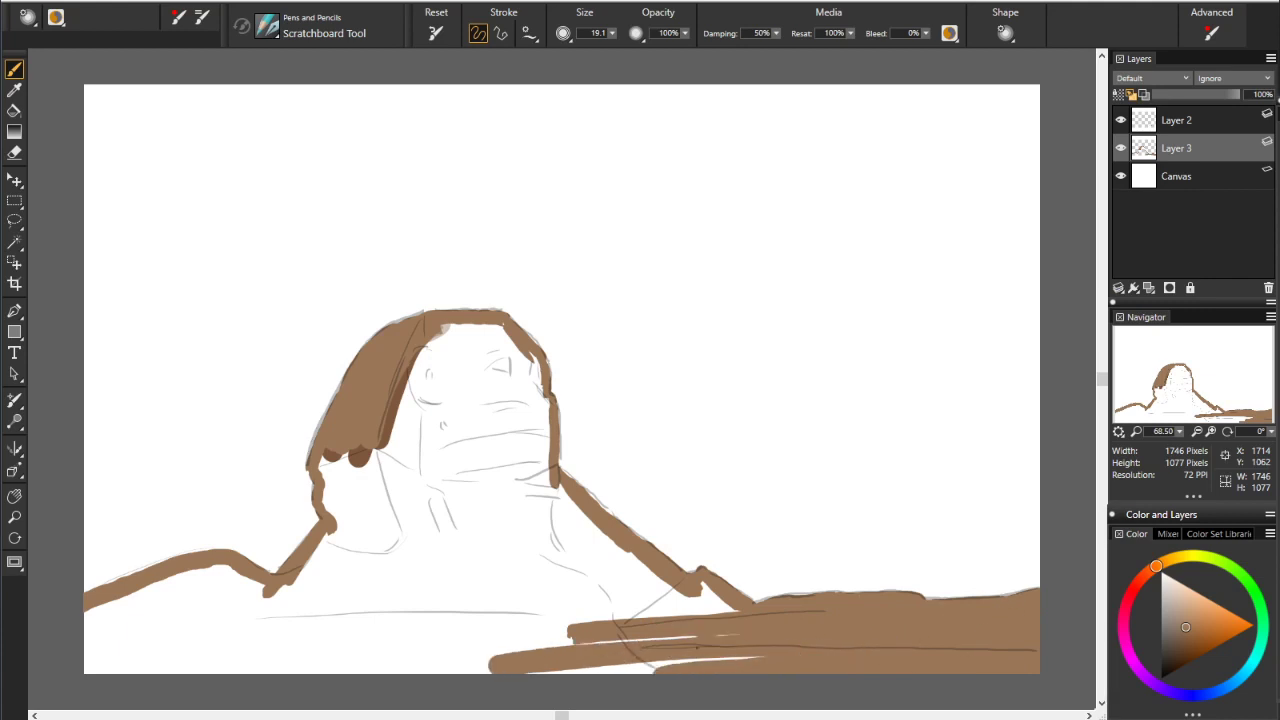
mouse_move(766, 664)
mouse_down()
mouse_move(555, 670)
mouse_move(673, 680)
mouse_up()
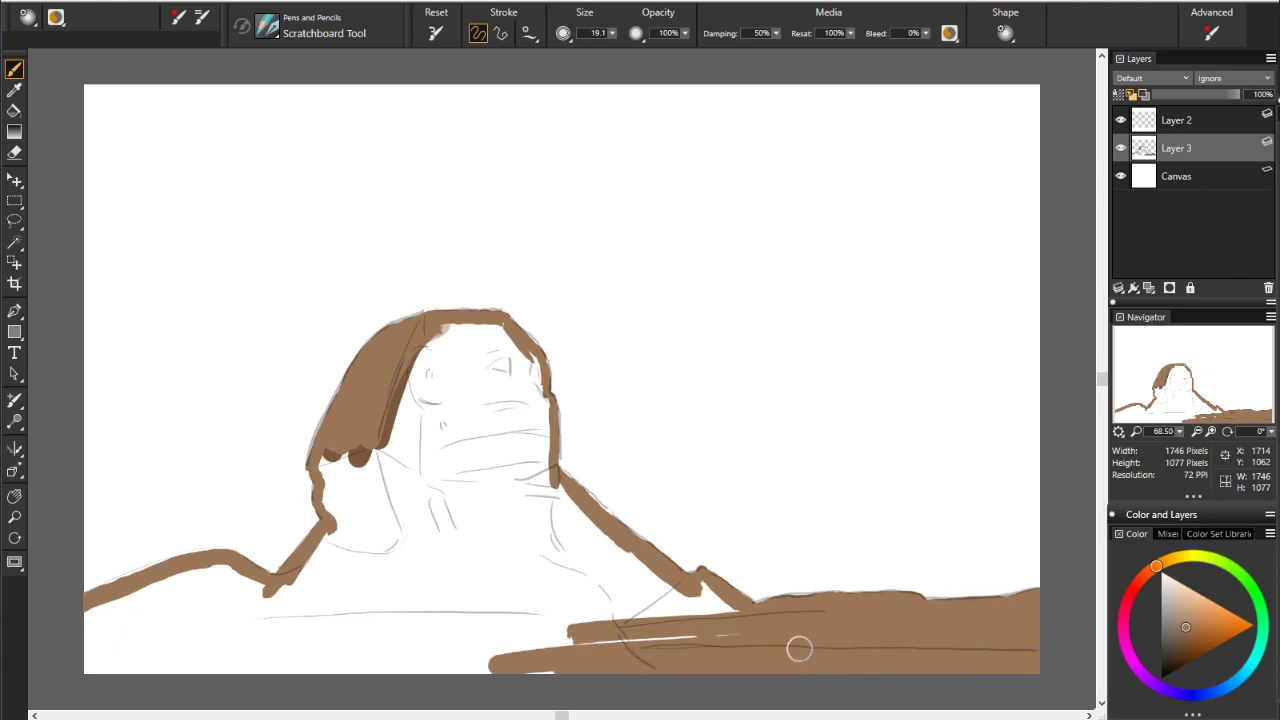
drag(740, 612, 708, 590)
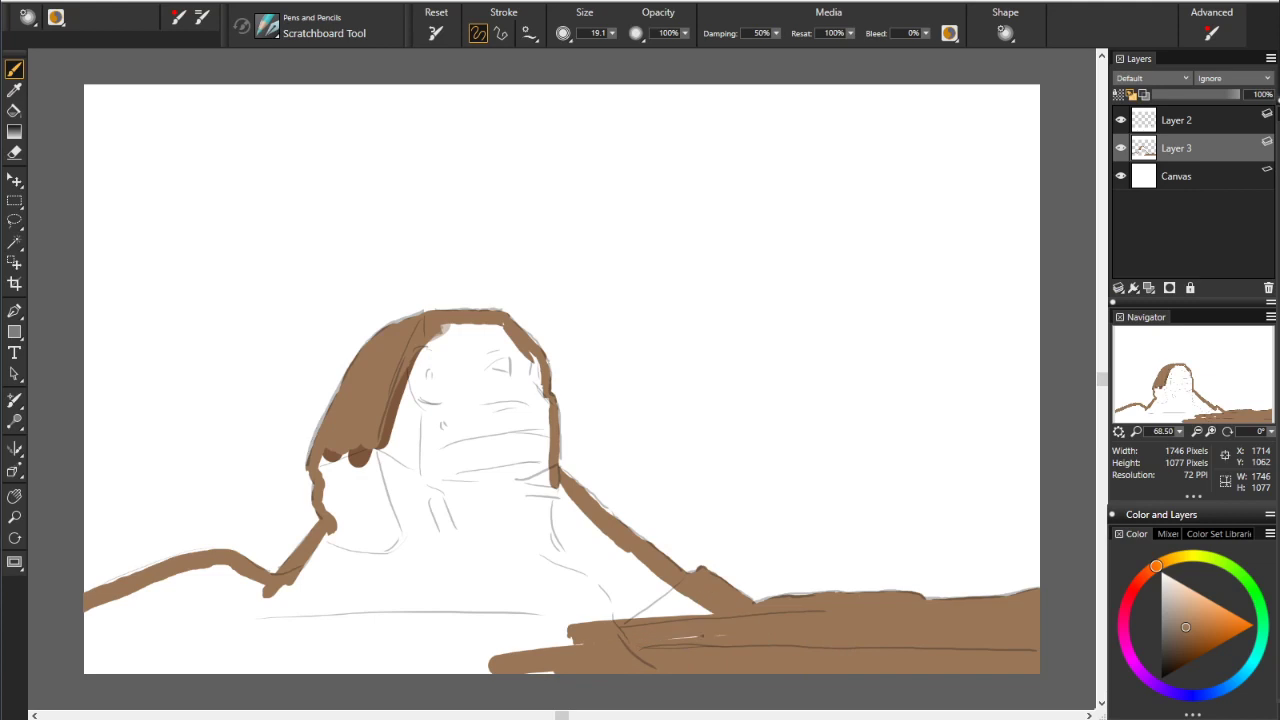
mouse_move(640, 562)
mouse_down()
mouse_move(700, 610)
mouse_move(535, 485)
mouse_move(672, 614)
mouse_move(533, 478)
mouse_up()
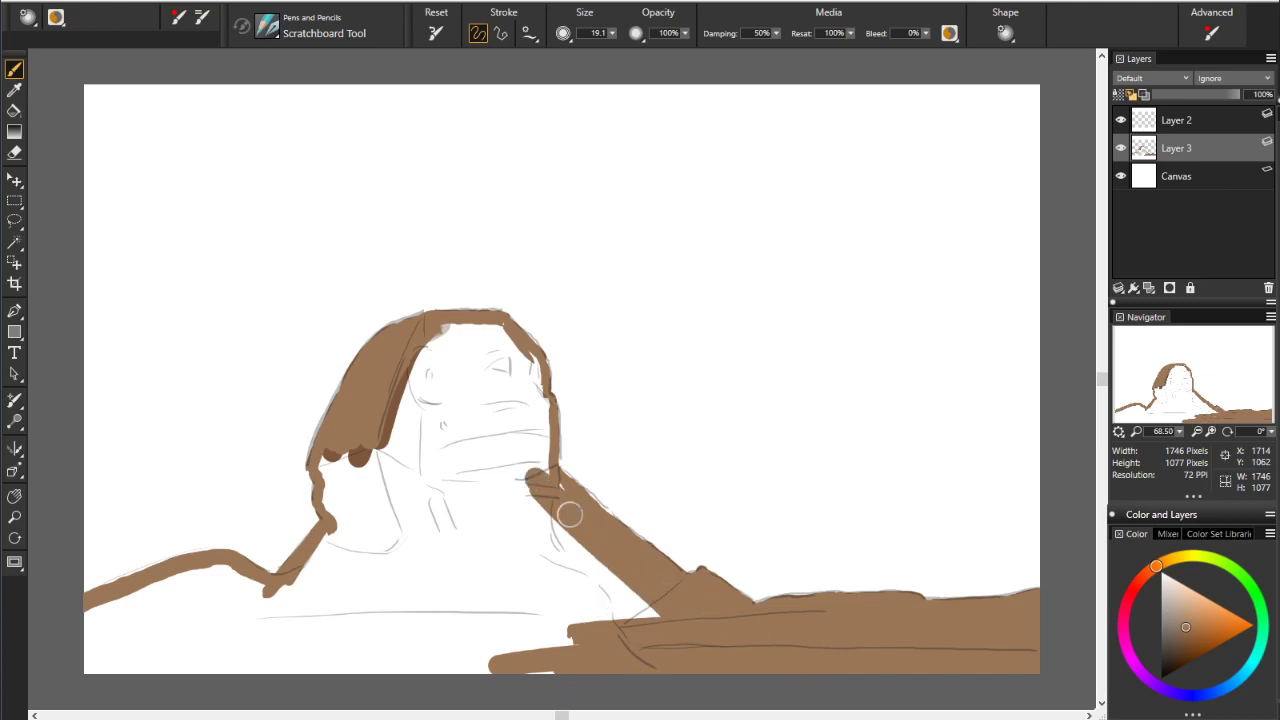
Fill the chin, forehead strip and right side of the face with brown
mouse_move(510, 345)
mouse_down()
mouse_move(538, 392)
mouse_move(515, 330)
mouse_up()
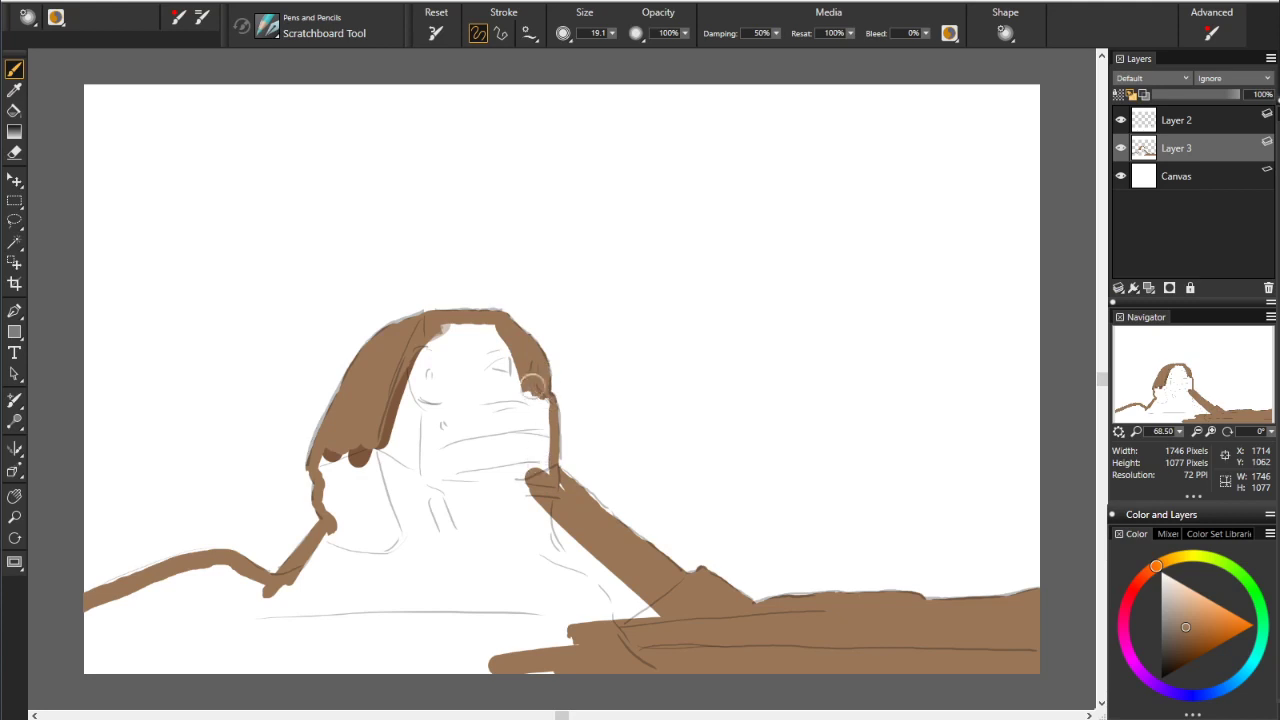
drag(534, 380, 537, 505)
drag(549, 418, 549, 472)
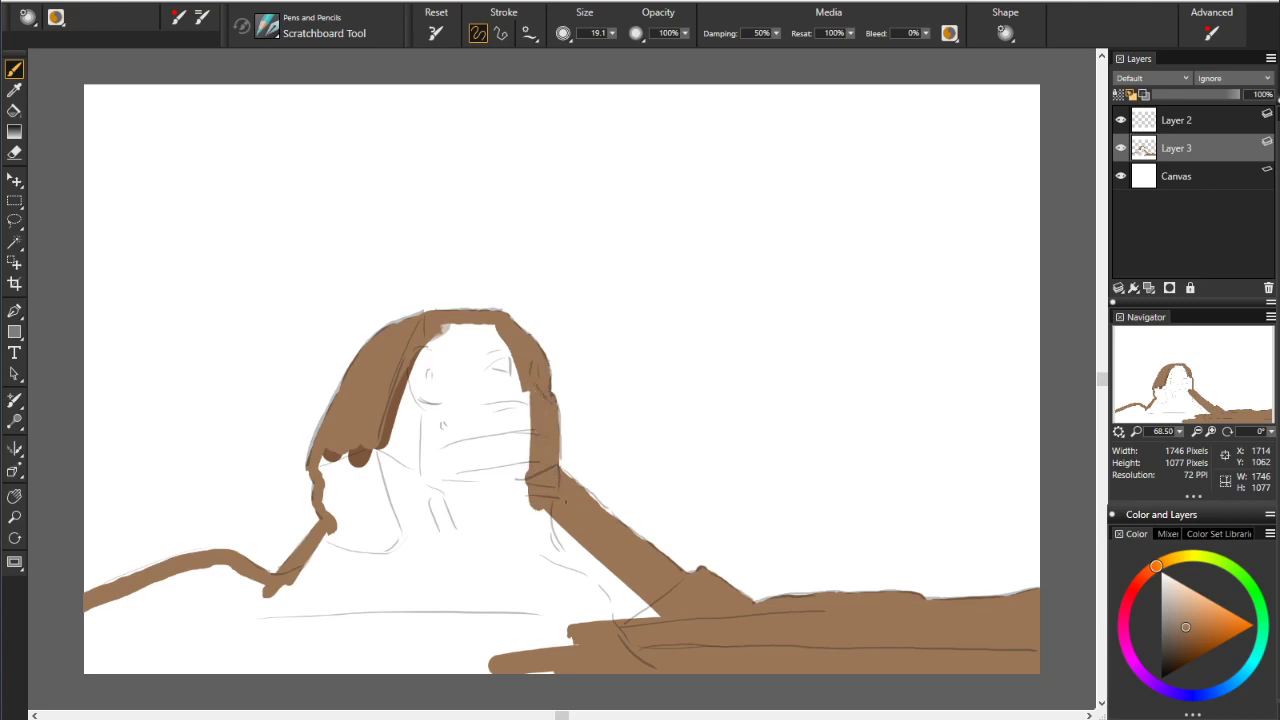
drag(492, 346, 518, 525)
drag(515, 410, 515, 520)
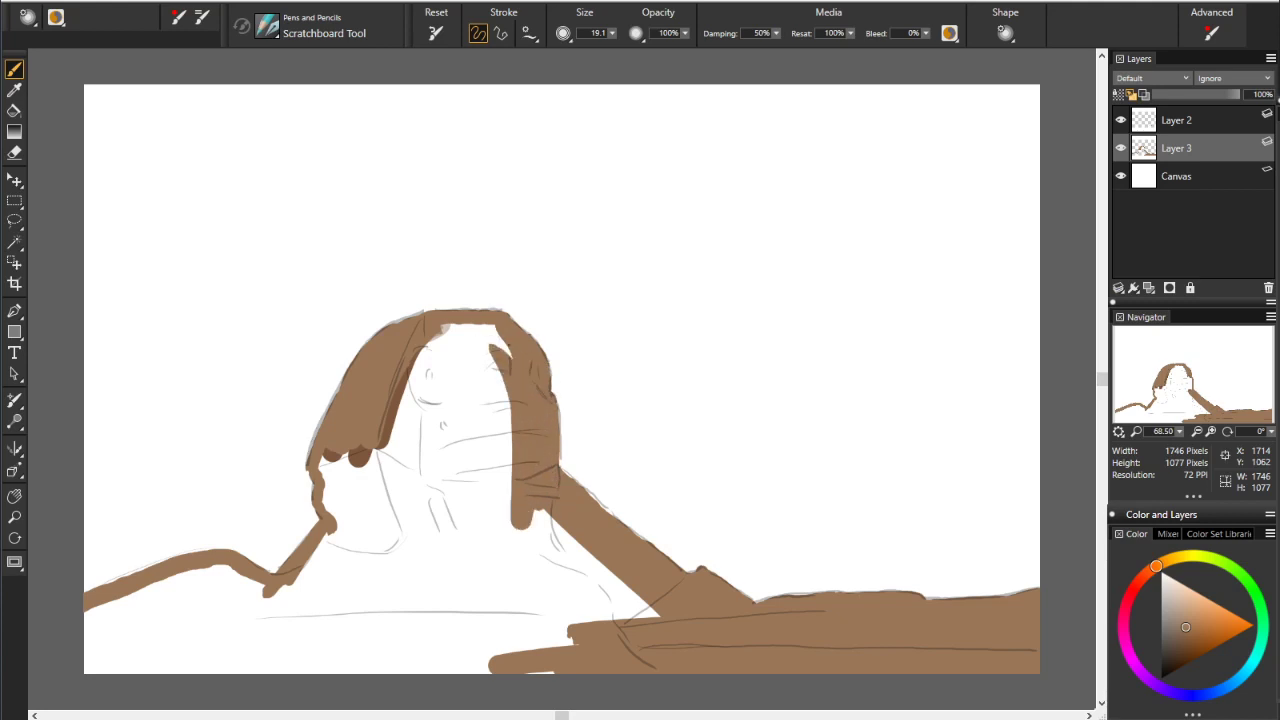
mouse_move(505, 330)
mouse_down()
mouse_move(490, 355)
mouse_move(460, 345)
mouse_move(420, 362)
mouse_move(365, 500)
mouse_up()
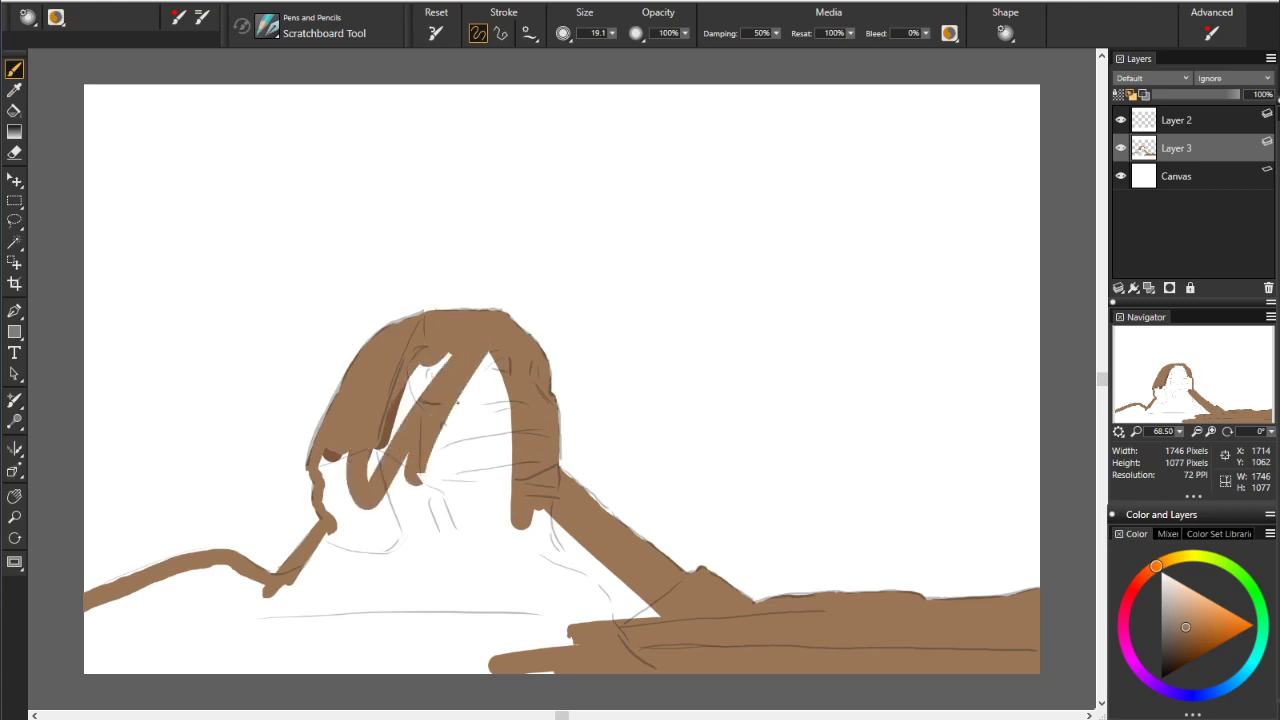
mouse_move(470, 360)
mouse_down()
mouse_move(440, 535)
mouse_move(472, 540)
mouse_up()
drag(505, 395, 500, 542)
drag(525, 420, 535, 550)
Cover the white gap on the face's upper left and the headdress's left side with brown
drag(470, 350, 405, 415)
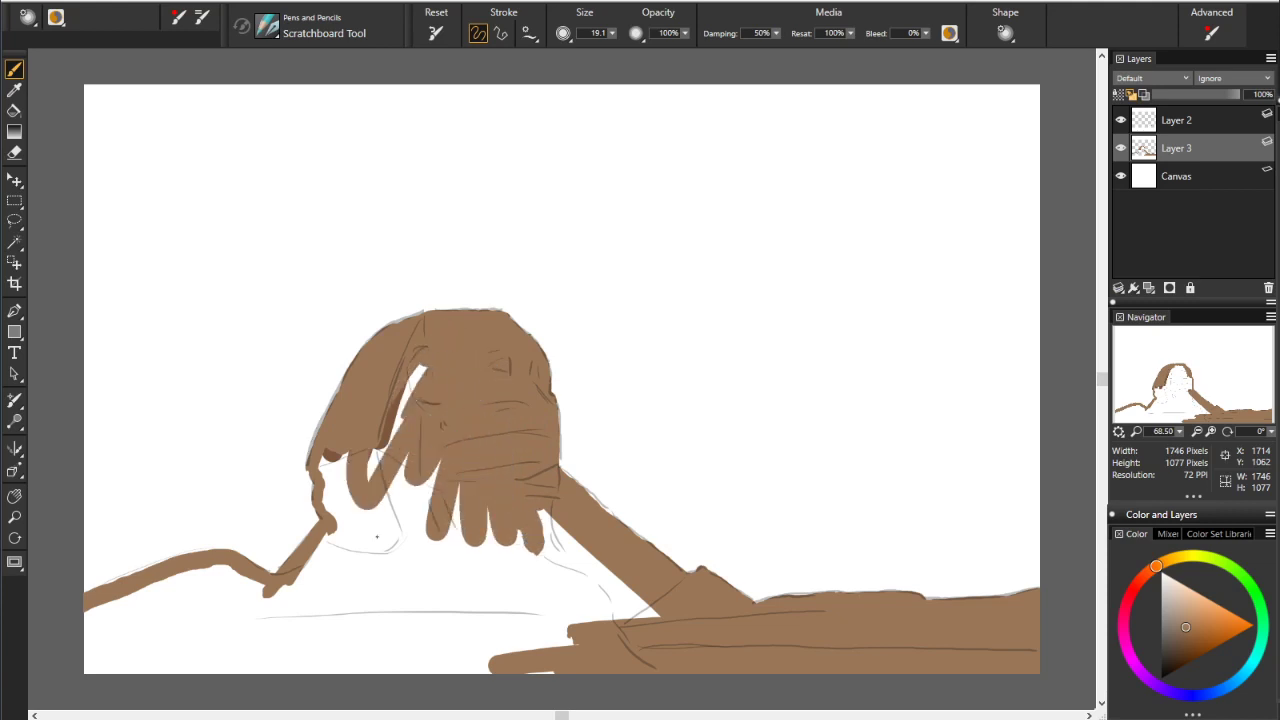
drag(420, 370, 365, 552)
mouse_move(335, 455)
mouse_down()
mouse_move(358, 550)
mouse_move(345, 535)
mouse_up()
Paint brown over the thin strands on the headdress's left side
drag(325, 490, 335, 520)
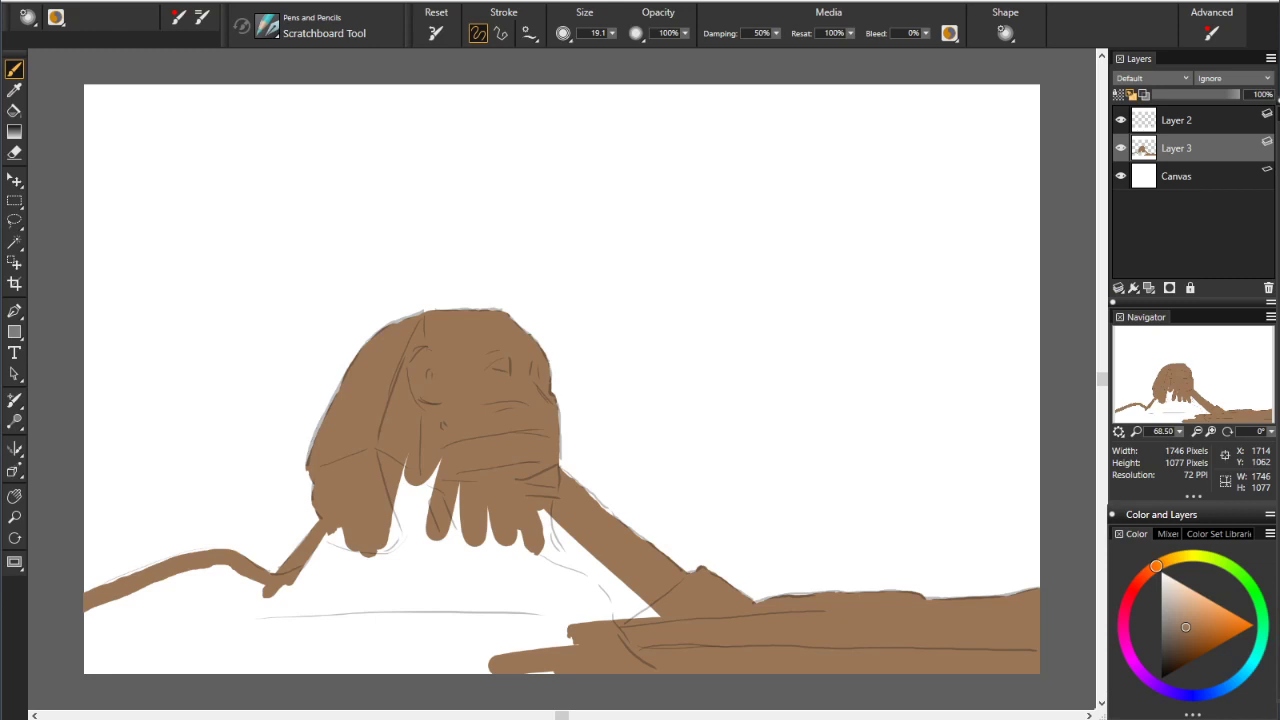
With brush size 74.5, fill the white gaps under the neck, chin and chest down to the base
mouse_move(550, 522)
mouse_down()
mouse_move(610, 610)
mouse_move(605, 575)
mouse_move(555, 620)
mouse_move(600, 623)
mouse_up()
mouse_move(643, 663)
mouse_down()
mouse_move(623, 640)
mouse_move(623, 578)
mouse_move(546, 578)
mouse_move(520, 530)
mouse_up()
drag(500, 568, 489, 584)
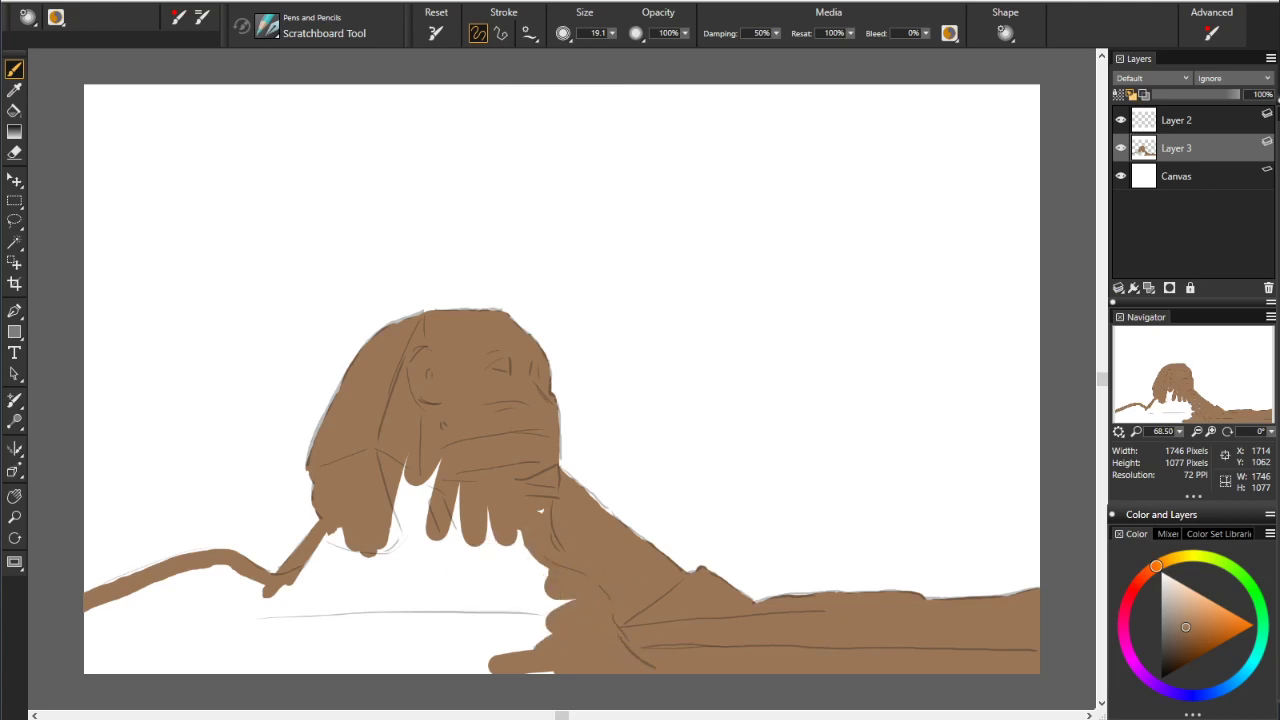
mouse_move(520, 540)
mouse_down()
mouse_move(482, 651)
mouse_move(380, 655)
mouse_up()
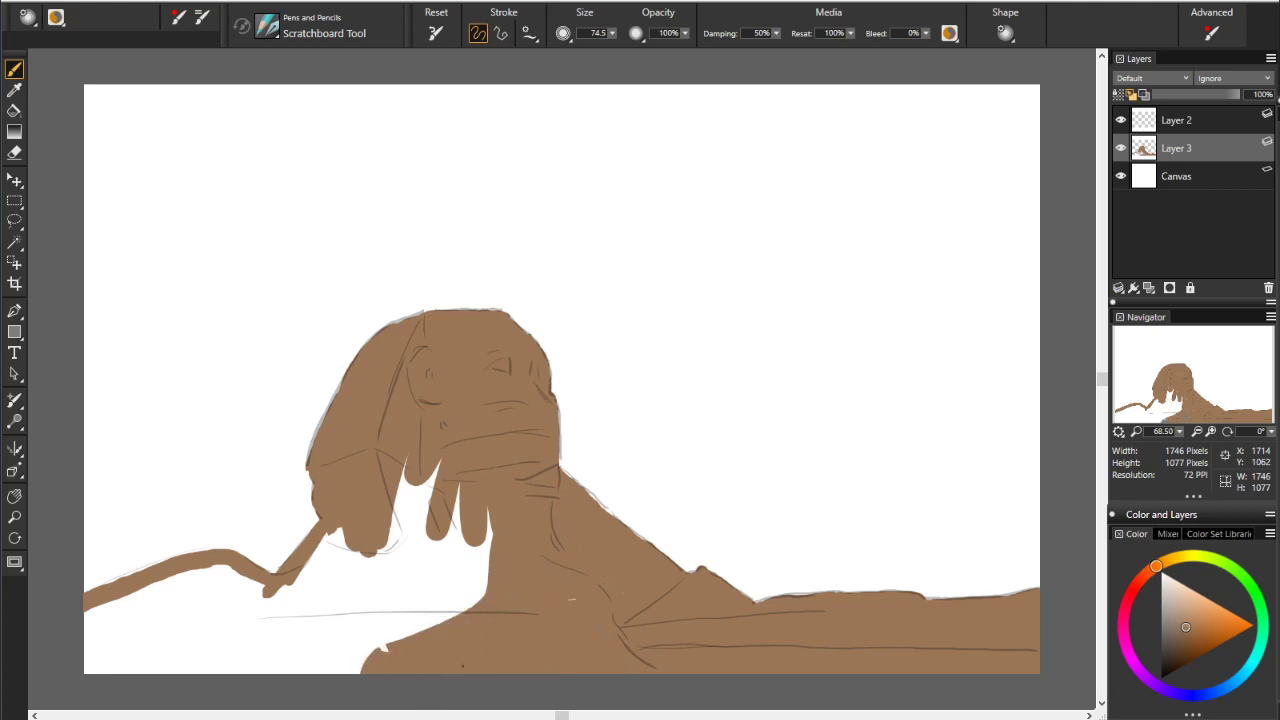
mouse_move(448, 590)
mouse_down()
mouse_move(362, 660)
mouse_move(488, 515)
mouse_move(410, 470)
mouse_move(380, 508)
mouse_move(414, 505)
mouse_up()
At size 45.1, fill left of the chin and the paw band out to the left canvas edge
mouse_move(340, 535)
mouse_down()
mouse_move(290, 630)
mouse_move(272, 600)
mouse_move(350, 660)
mouse_move(391, 629)
mouse_up()
mouse_move(265, 630)
mouse_down()
mouse_move(220, 575)
mouse_move(72, 635)
mouse_move(260, 625)
mouse_up()
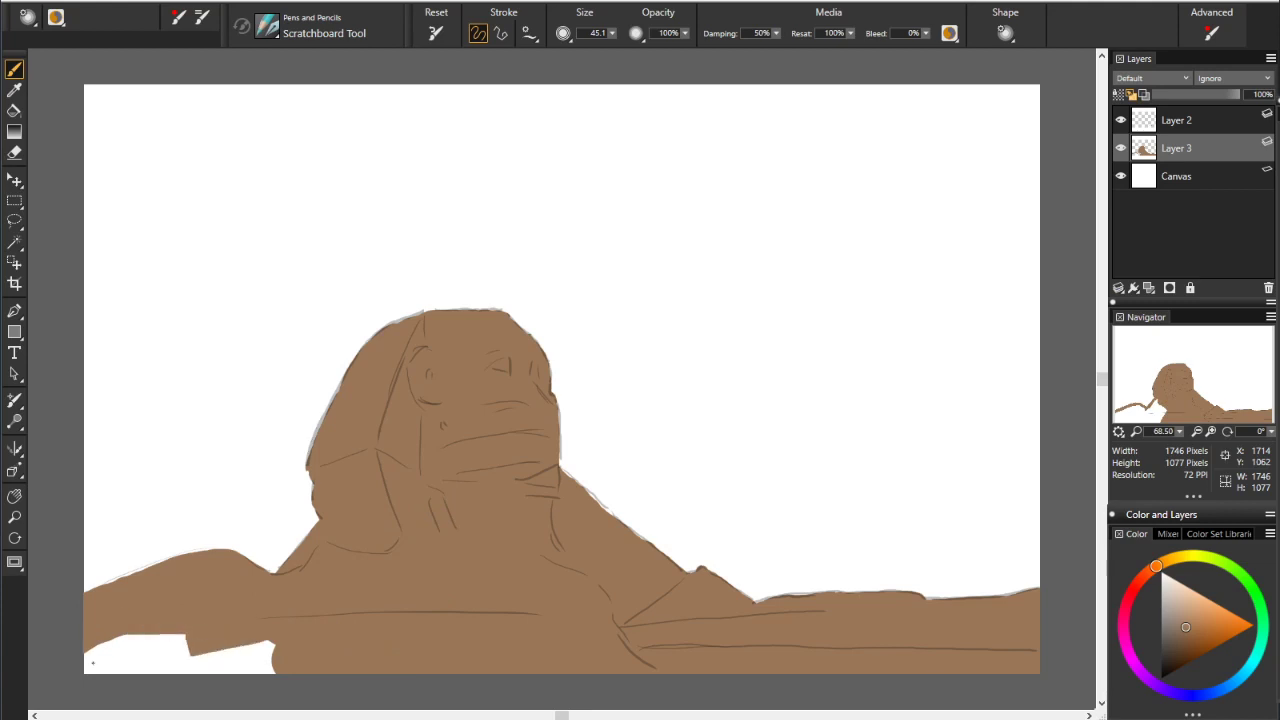
drag(90, 665, 306, 654)
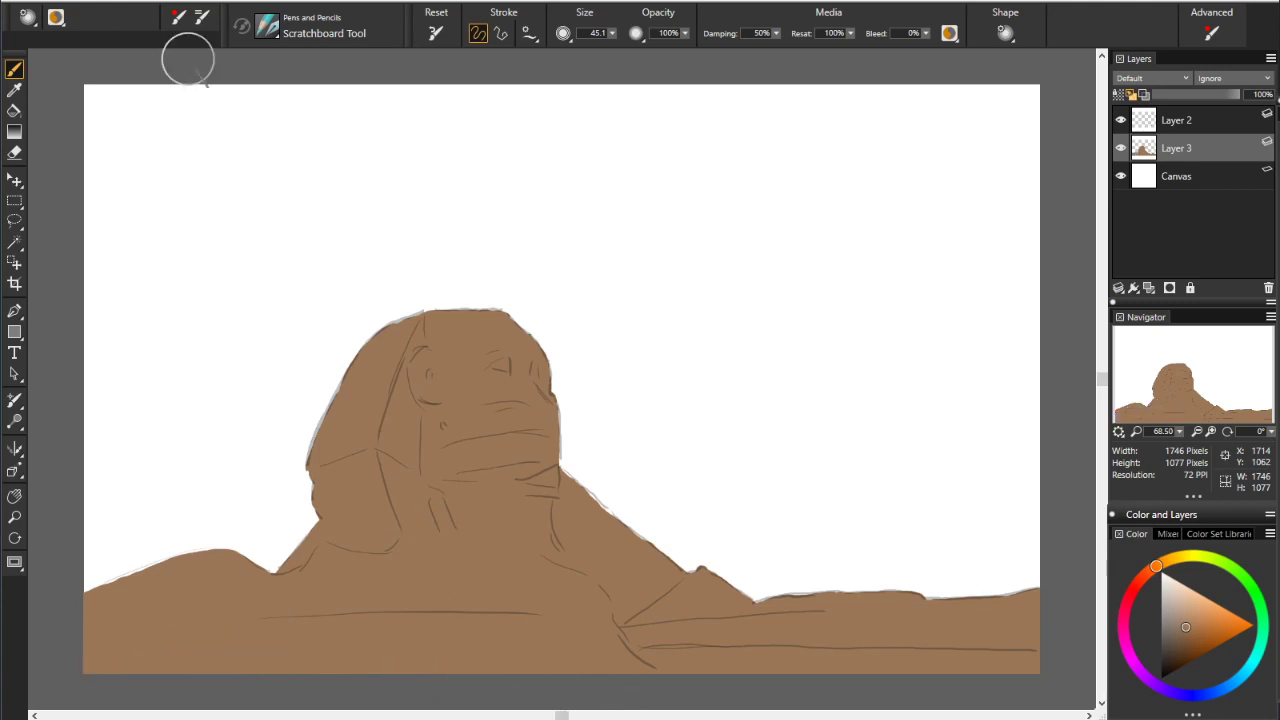
Enable Preserve Transparency, then shade the chest and paws in dark and medium brown
click(1118, 93)
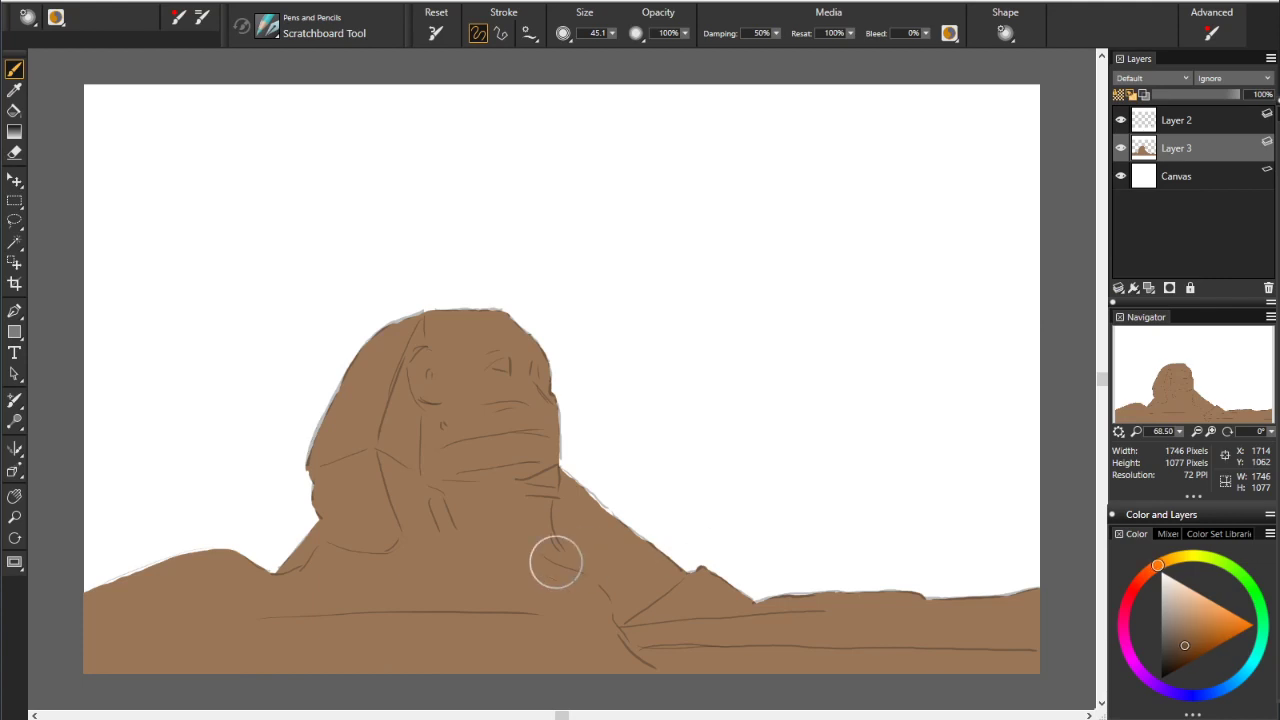
mouse_move(450, 550)
mouse_down()
mouse_move(498, 573)
mouse_move(470, 555)
mouse_move(405, 565)
mouse_move(546, 600)
mouse_move(560, 587)
mouse_up()
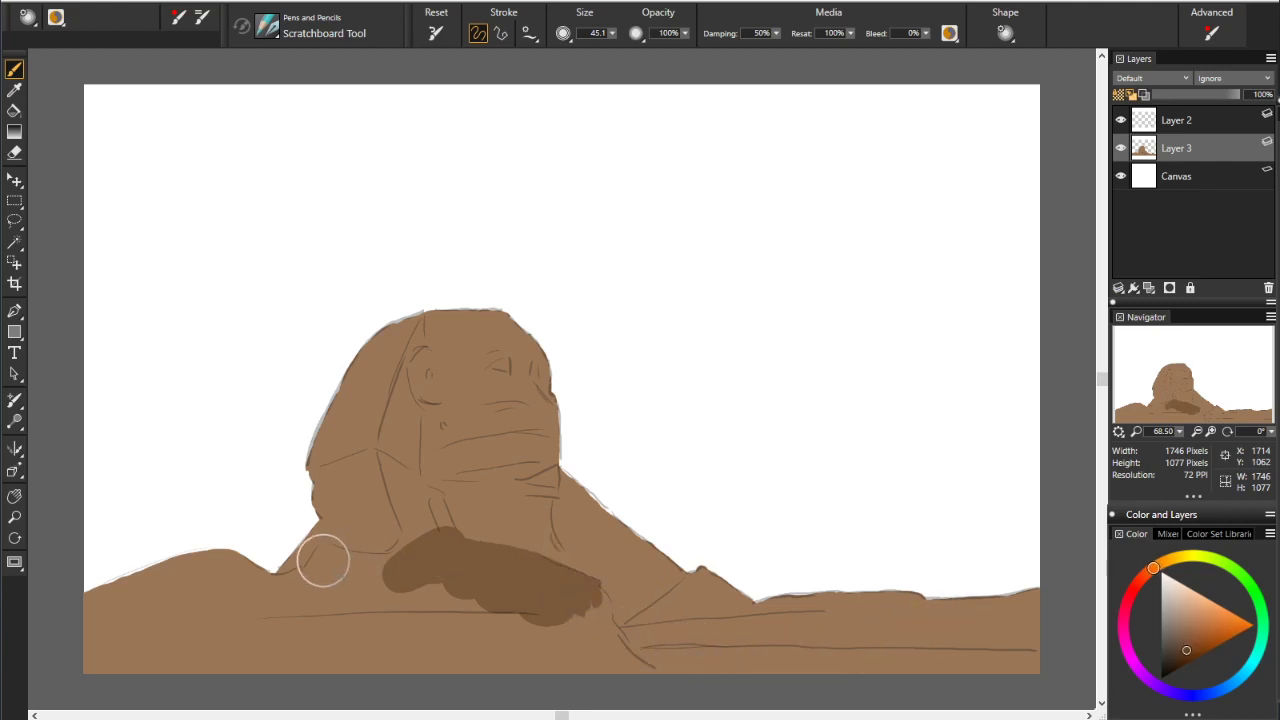
mouse_move(318, 552)
mouse_down()
mouse_move(294, 586)
mouse_move(353, 565)
mouse_move(300, 580)
mouse_up()
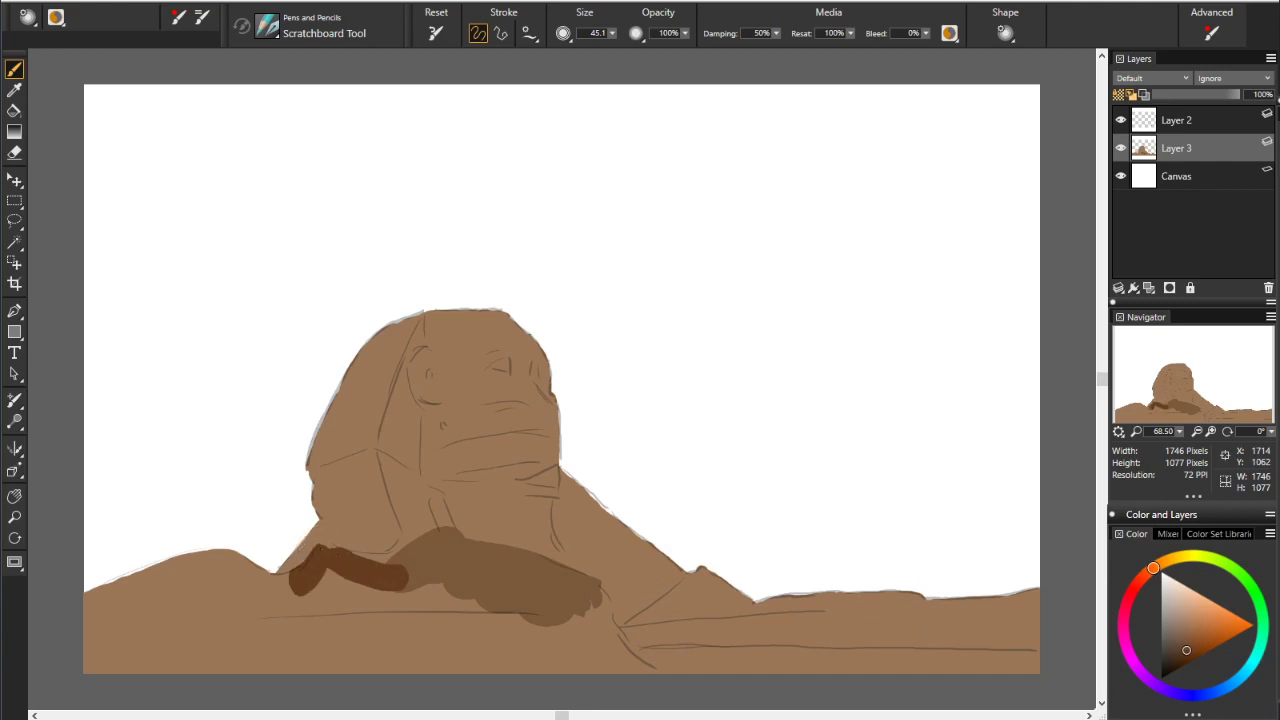
drag(459, 533, 345, 560)
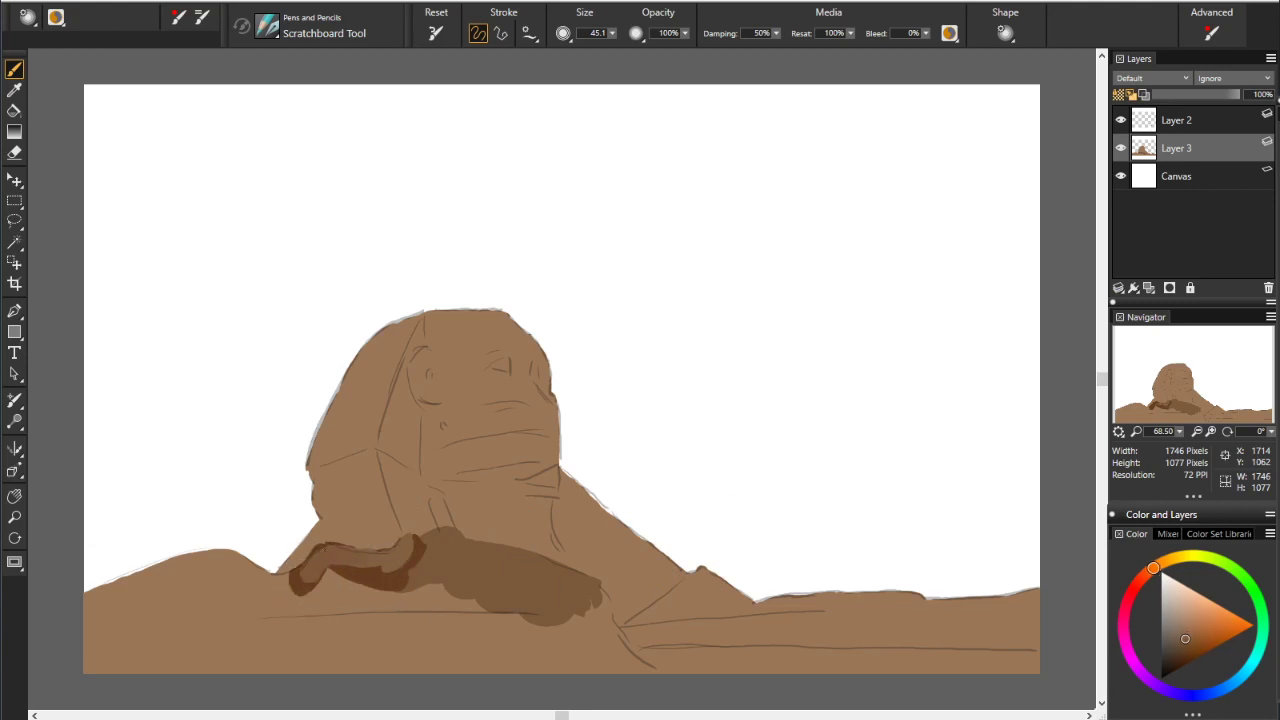
mouse_move(300, 575)
mouse_down()
mouse_move(390, 610)
mouse_move(500, 615)
mouse_up()
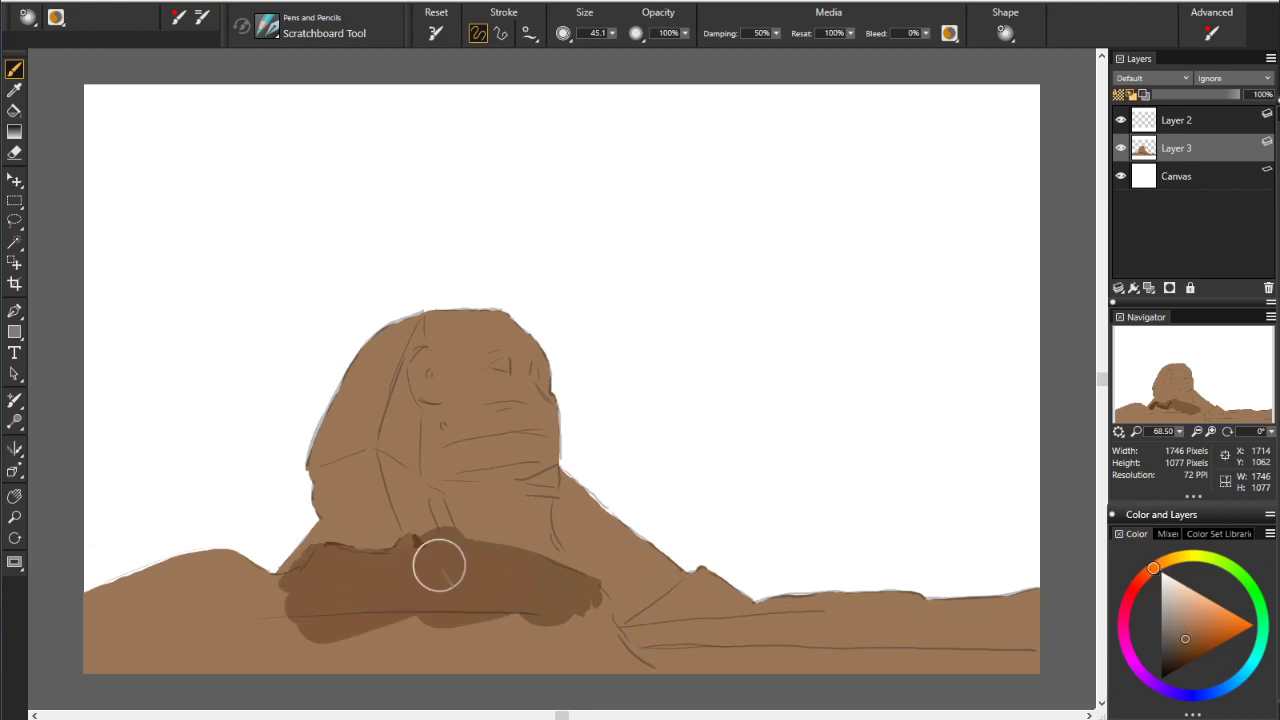
mouse_move(434, 563)
mouse_down()
mouse_move(412, 545)
mouse_move(455, 500)
mouse_move(490, 530)
mouse_move(551, 503)
mouse_move(585, 583)
mouse_up()
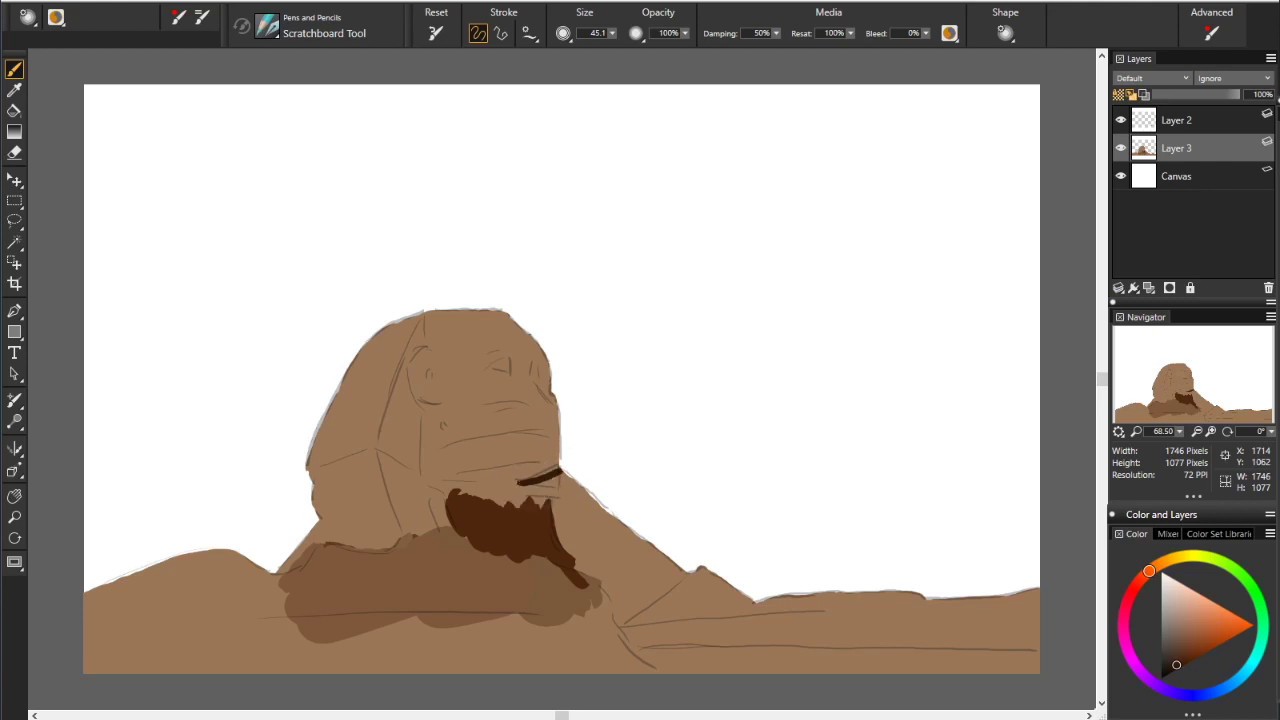
Widen the dark jaw shadow and paint darker brown over the patch below the chin
mouse_move(557, 491)
mouse_down()
mouse_move(545, 476)
mouse_move(525, 484)
mouse_move(580, 478)
mouse_up()
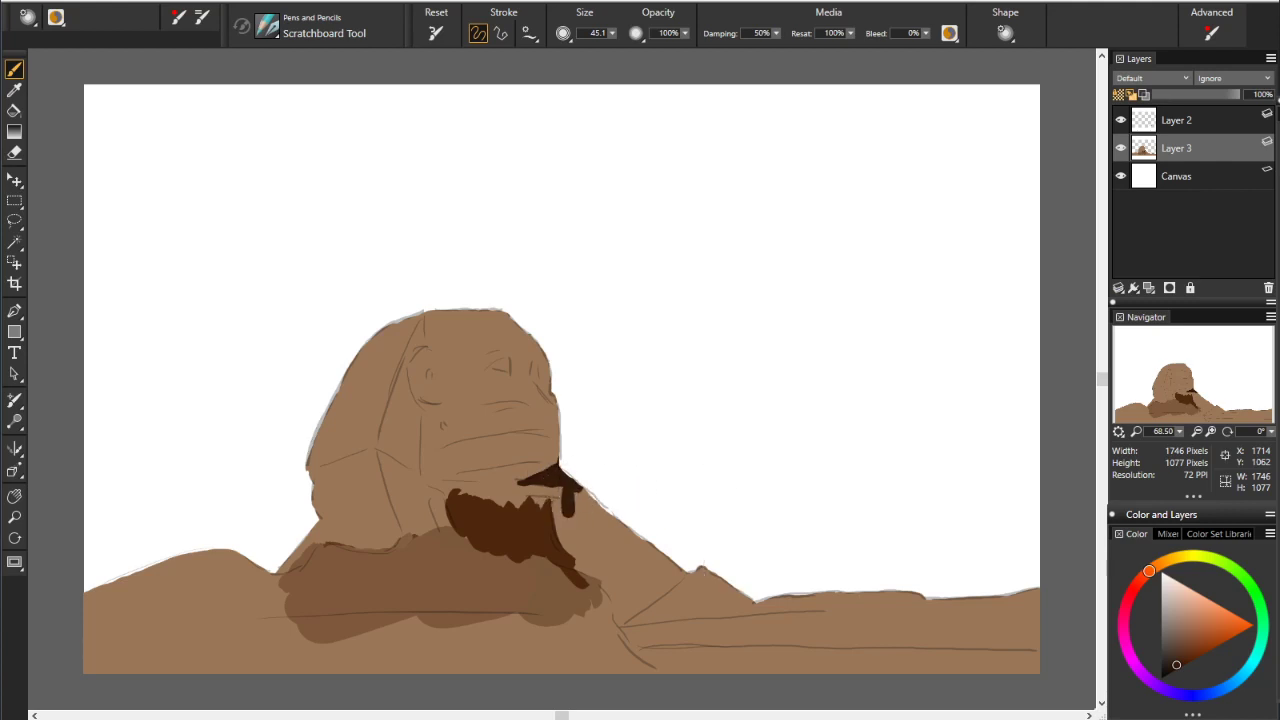
mouse_move(566, 486)
mouse_down()
mouse_move(570, 530)
mouse_move(585, 500)
mouse_move(635, 540)
mouse_up()
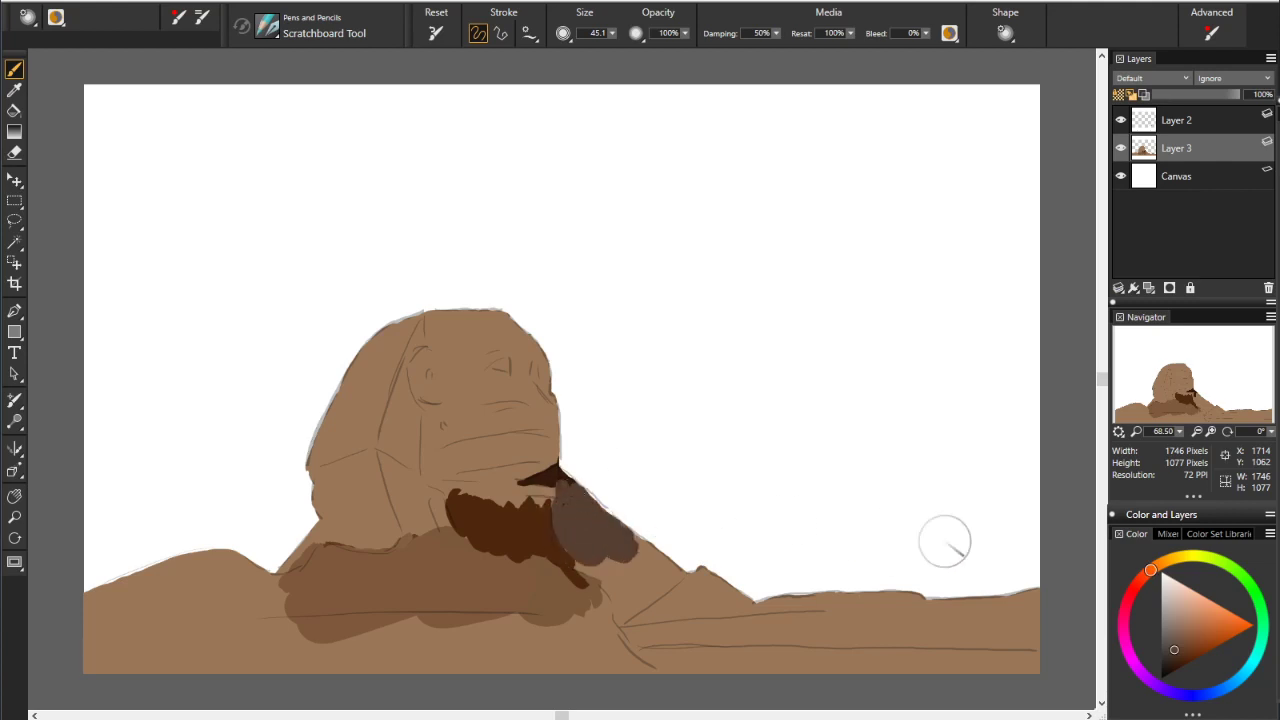
alt+click(596, 508)
drag(588, 500, 628, 588)
mouse_move(618, 528)
mouse_down()
mouse_move(650, 570)
mouse_move(623, 523)
mouse_move(586, 549)
mouse_move(580, 520)
mouse_move(566, 523)
mouse_move(566, 541)
mouse_up()
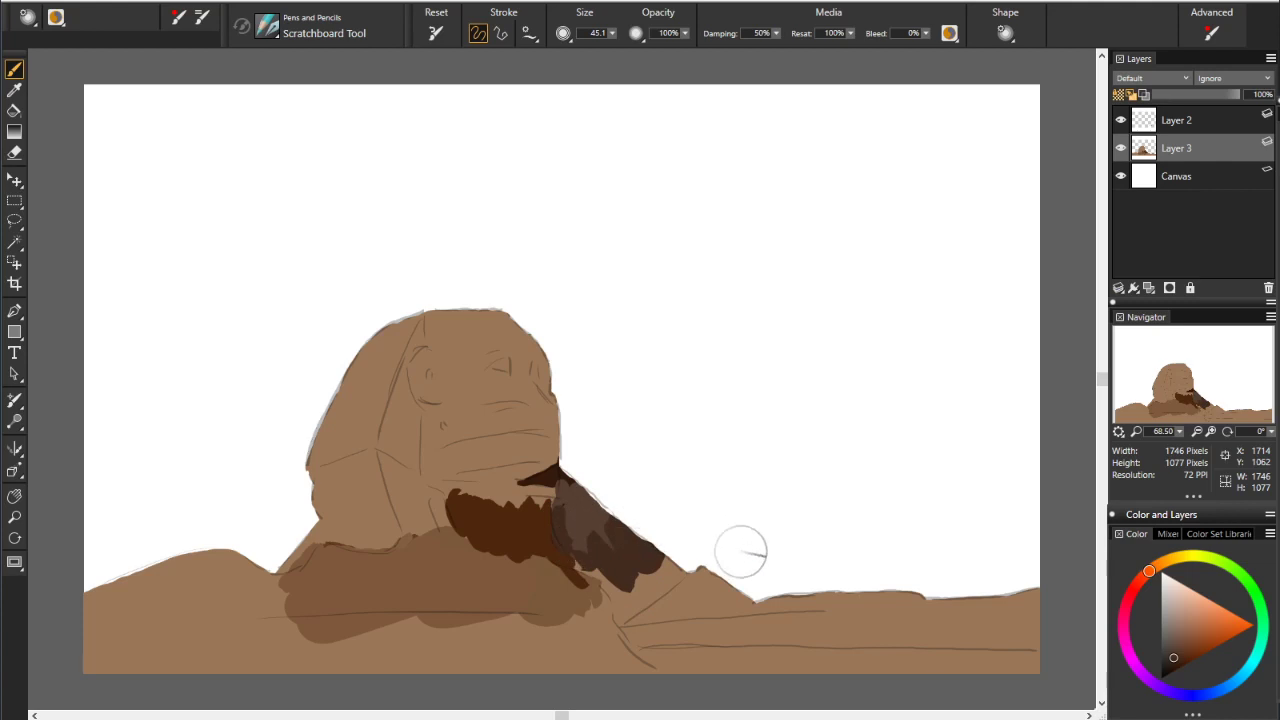
Compare against the sketch, then extend the shoulder shadow down toward the base with sampled browns
click(1120, 148)
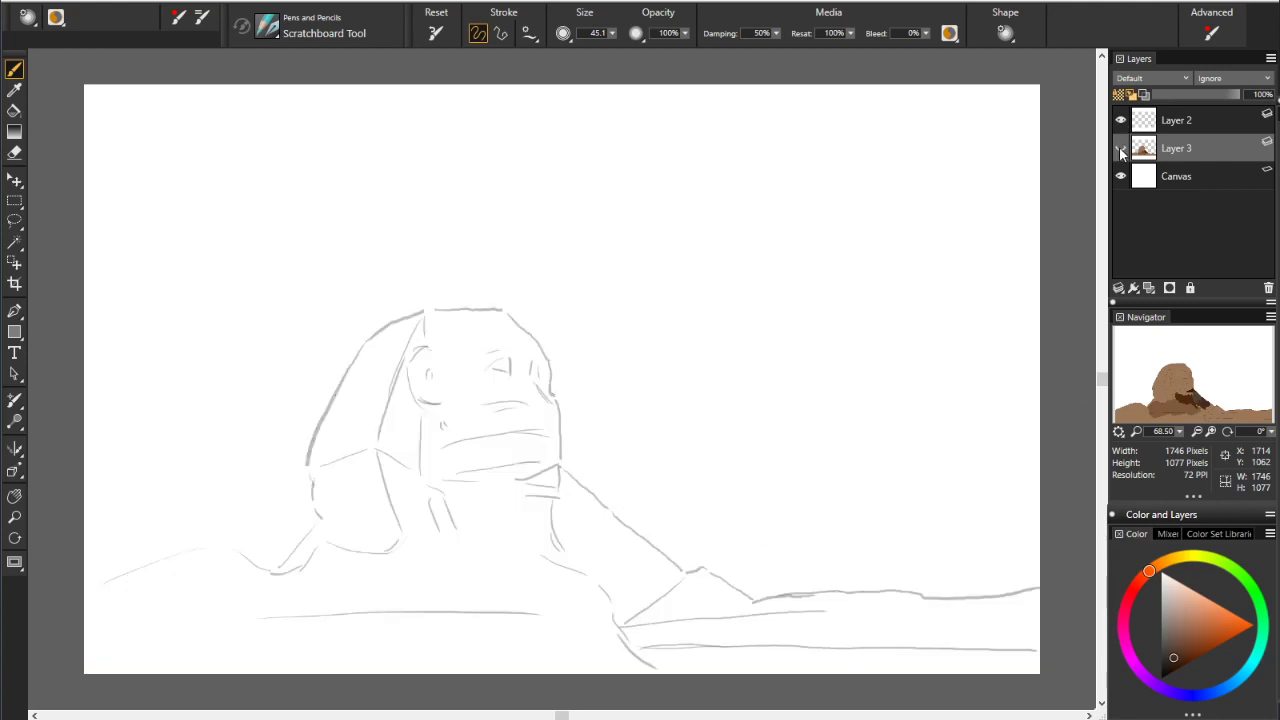
click(1120, 148)
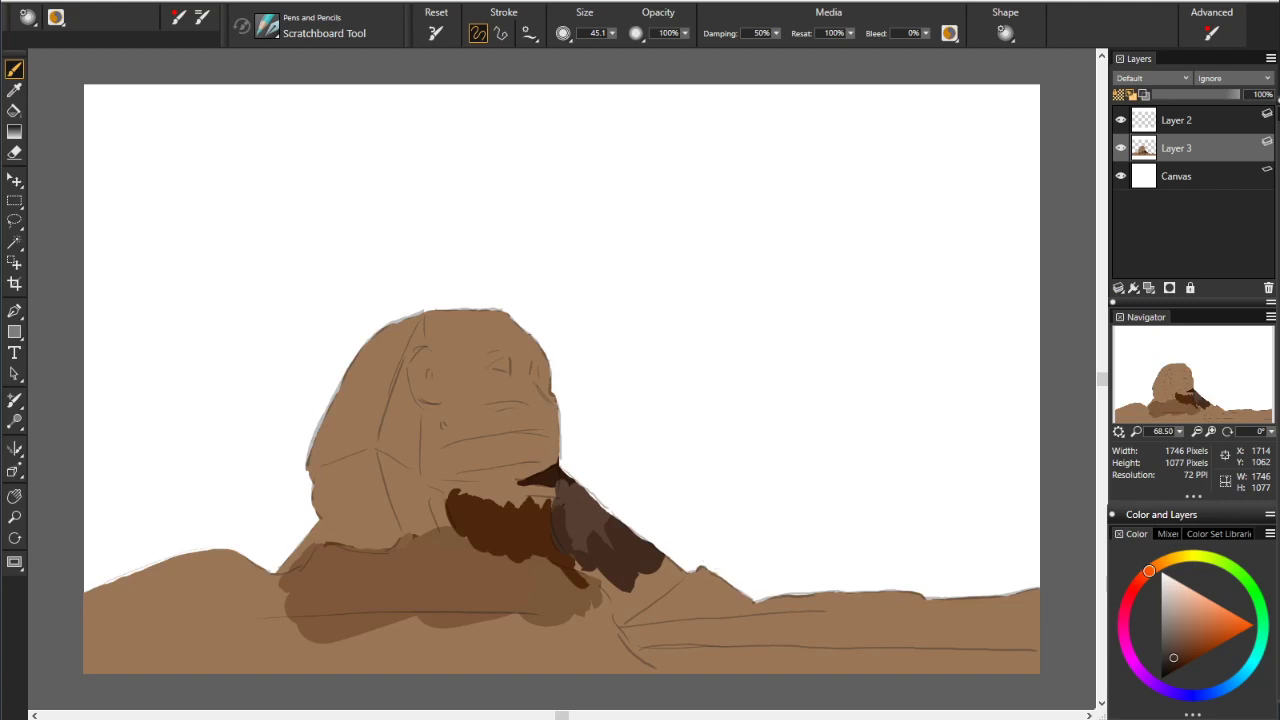
alt+click(600, 528)
drag(588, 545, 606, 564)
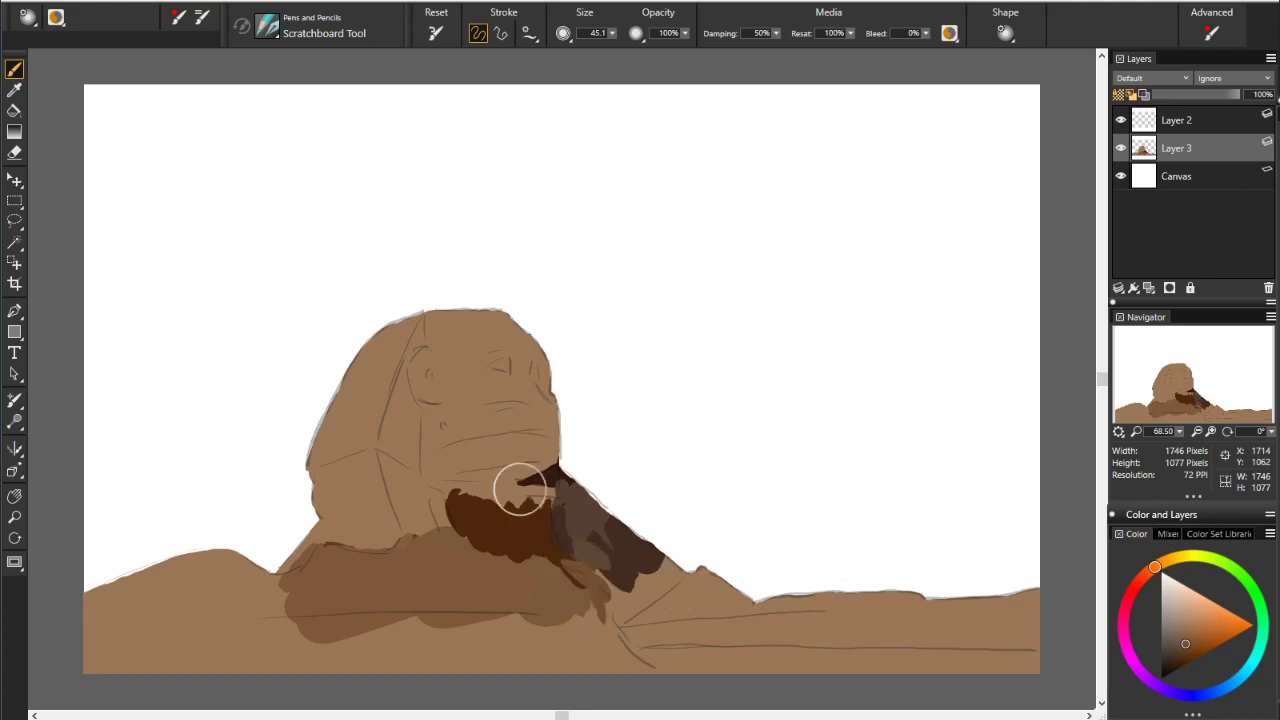
alt+click(520, 488)
drag(577, 534, 574, 548)
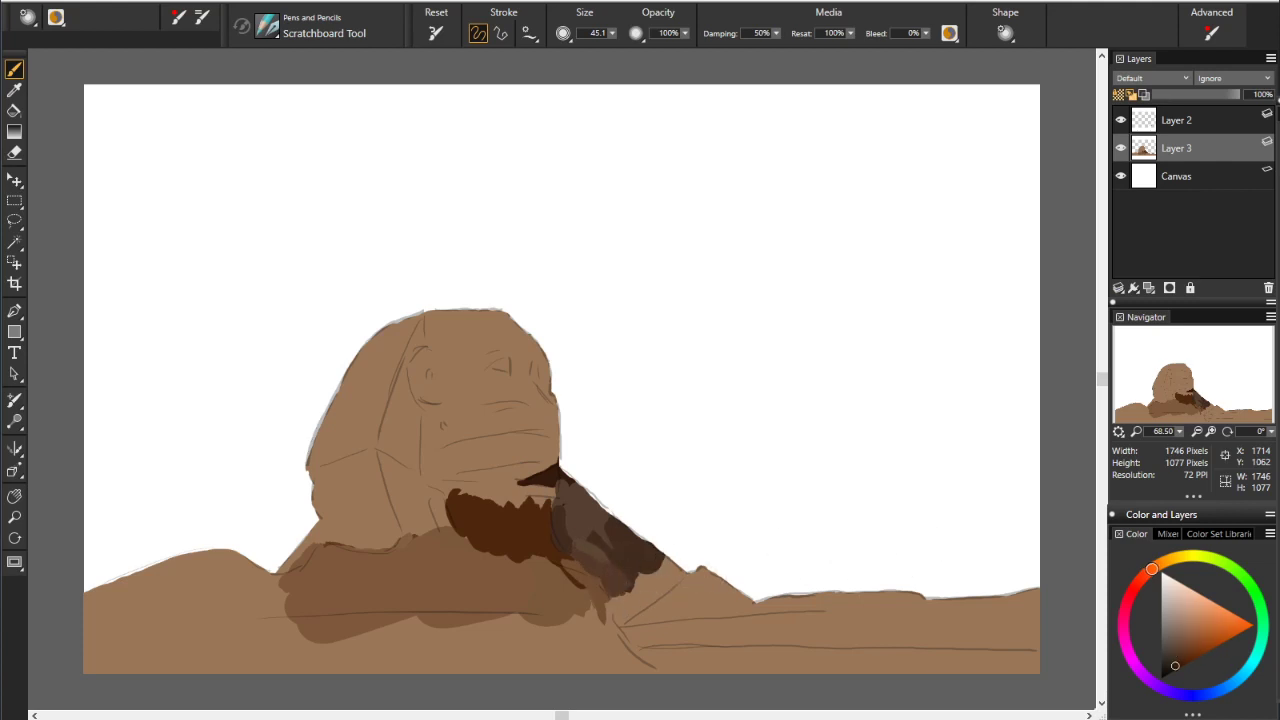
mouse_move(610, 585)
mouse_down()
mouse_move(620, 618)
mouse_move(624, 592)
mouse_move(680, 562)
mouse_up()
mouse_move(632, 610)
mouse_down()
mouse_move(669, 578)
mouse_move(663, 563)
mouse_move(640, 590)
mouse_up()
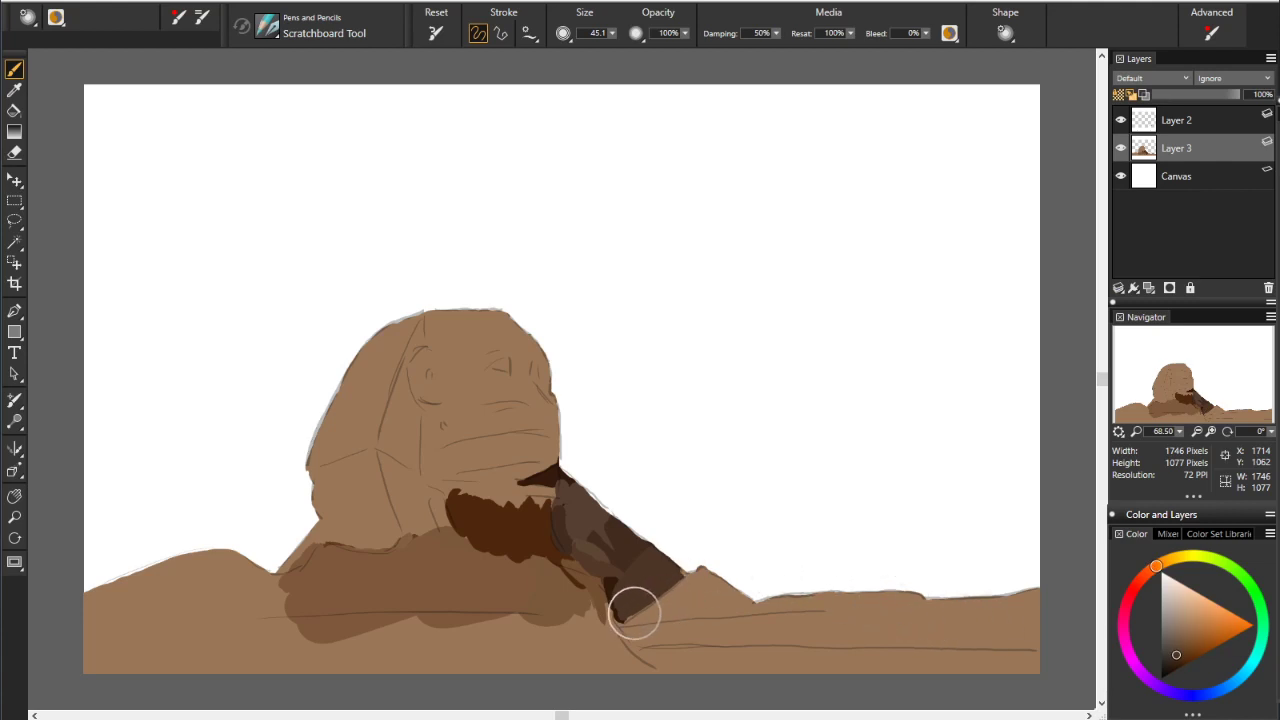
Paint a dark brown ground stroke right of the pyramid base
drag(635, 615, 762, 601)
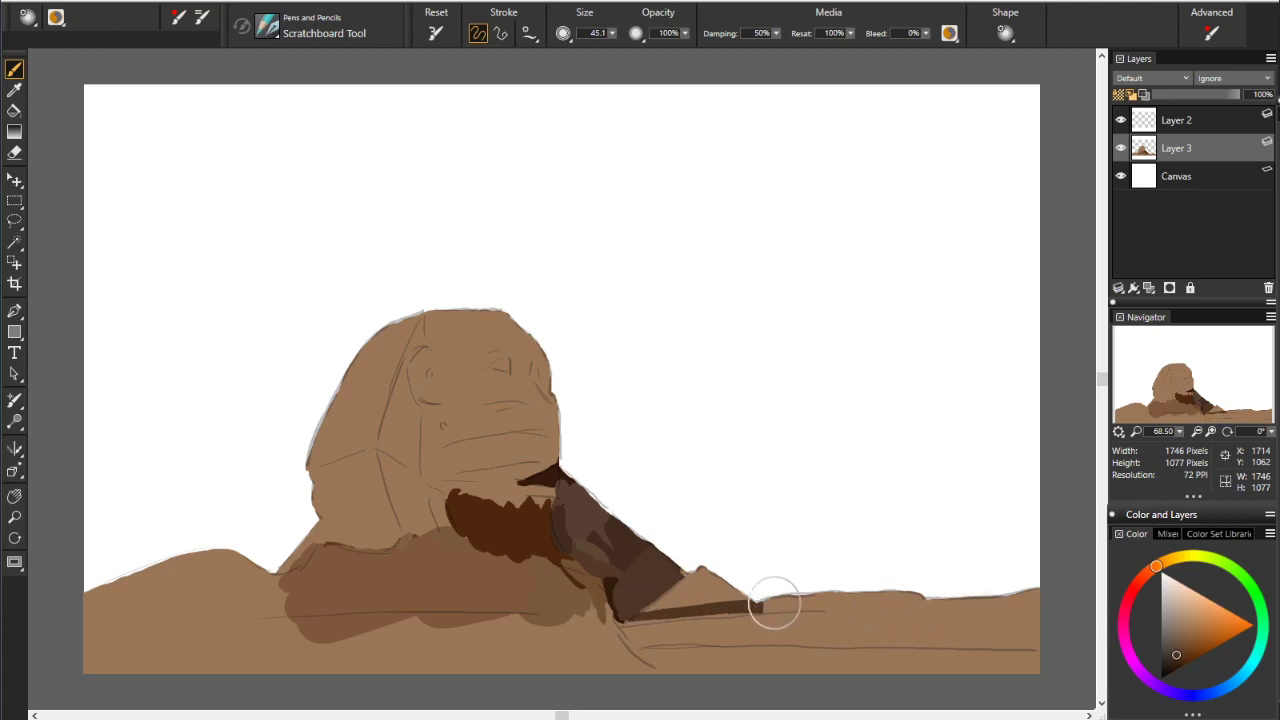
drag(629, 617, 660, 622)
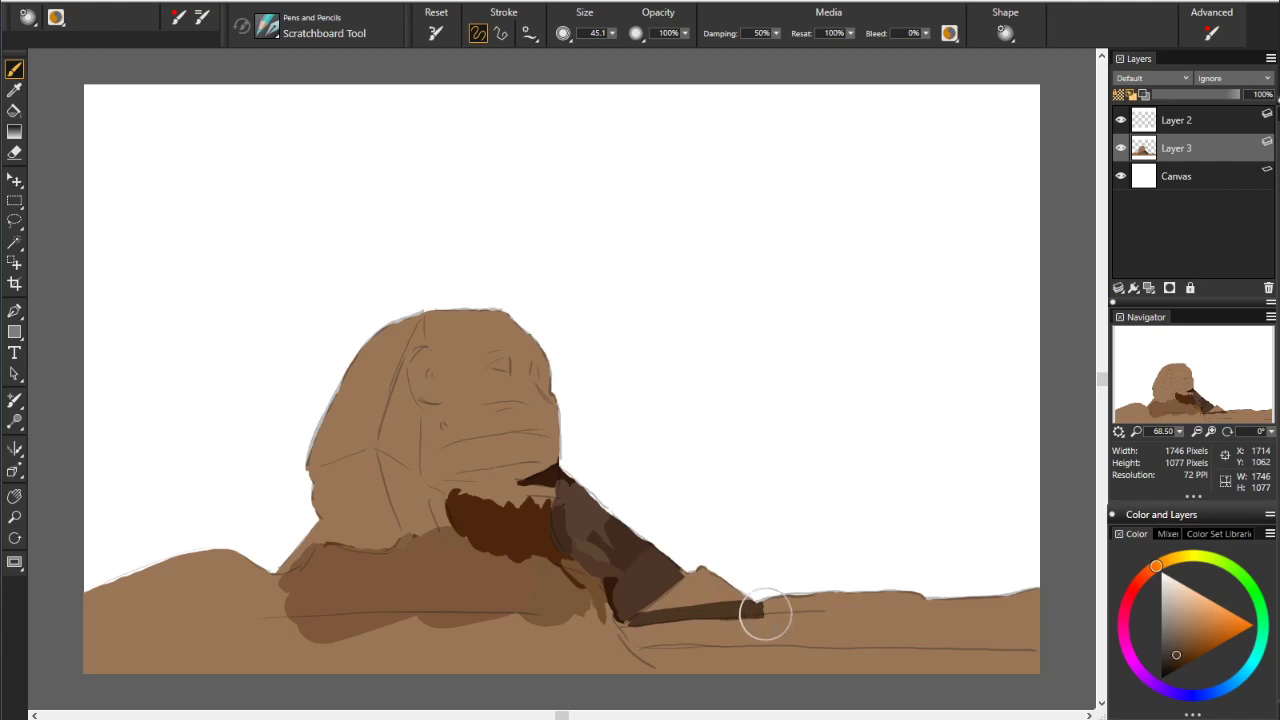
mouse_move(757, 609)
mouse_down()
mouse_move(778, 607)
mouse_move(665, 603)
mouse_up()
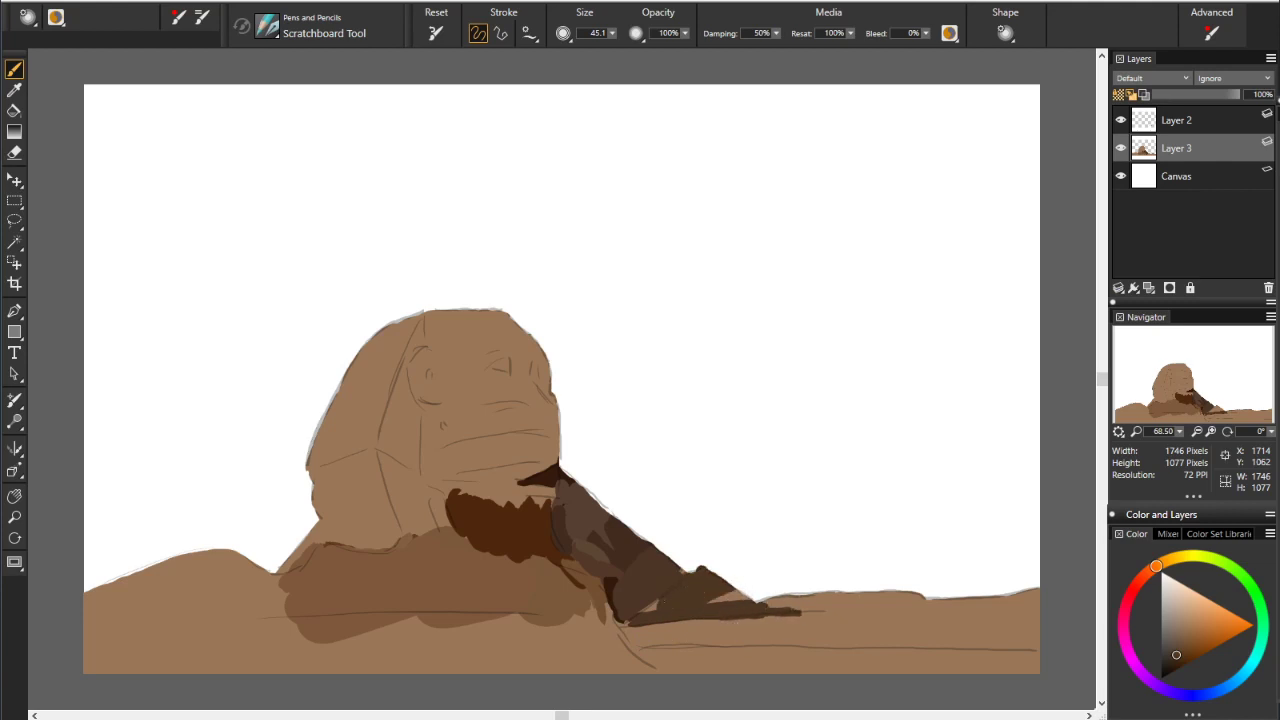
Paint a brown band along the right horizon with lighter brown under the right mountain
alt+click(788, 593)
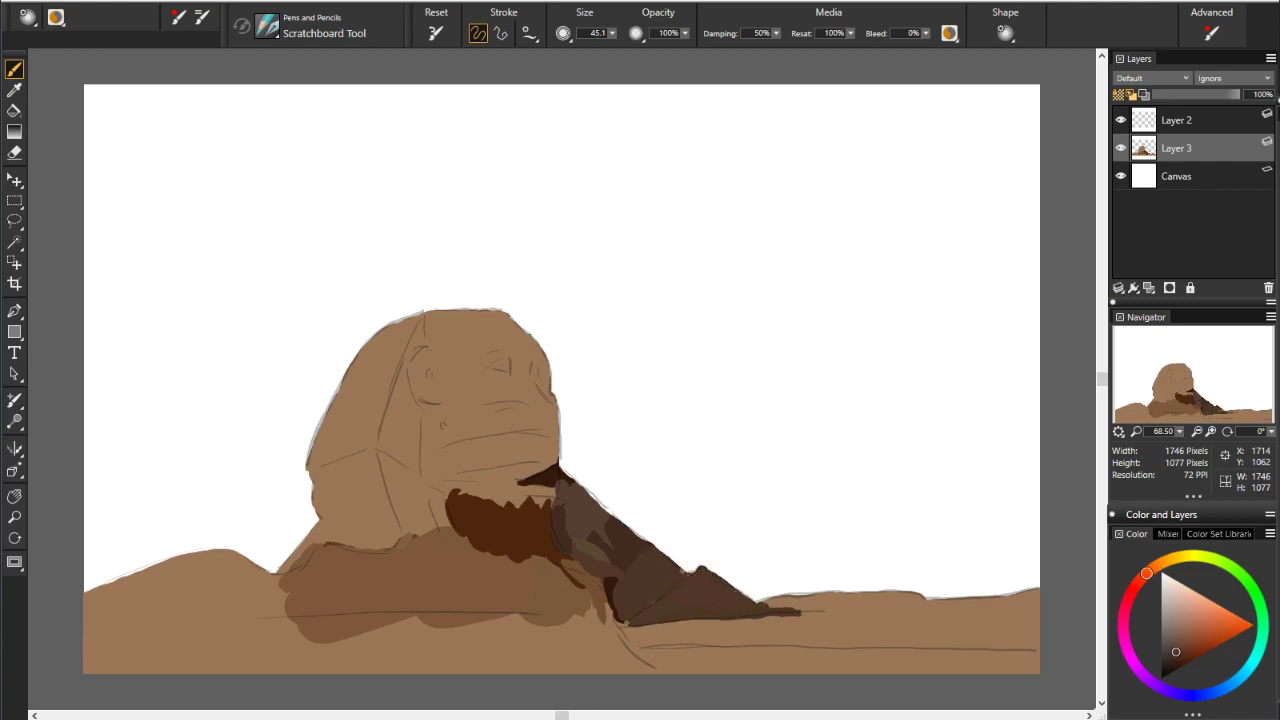
alt+click(516, 516)
alt+click(846, 609)
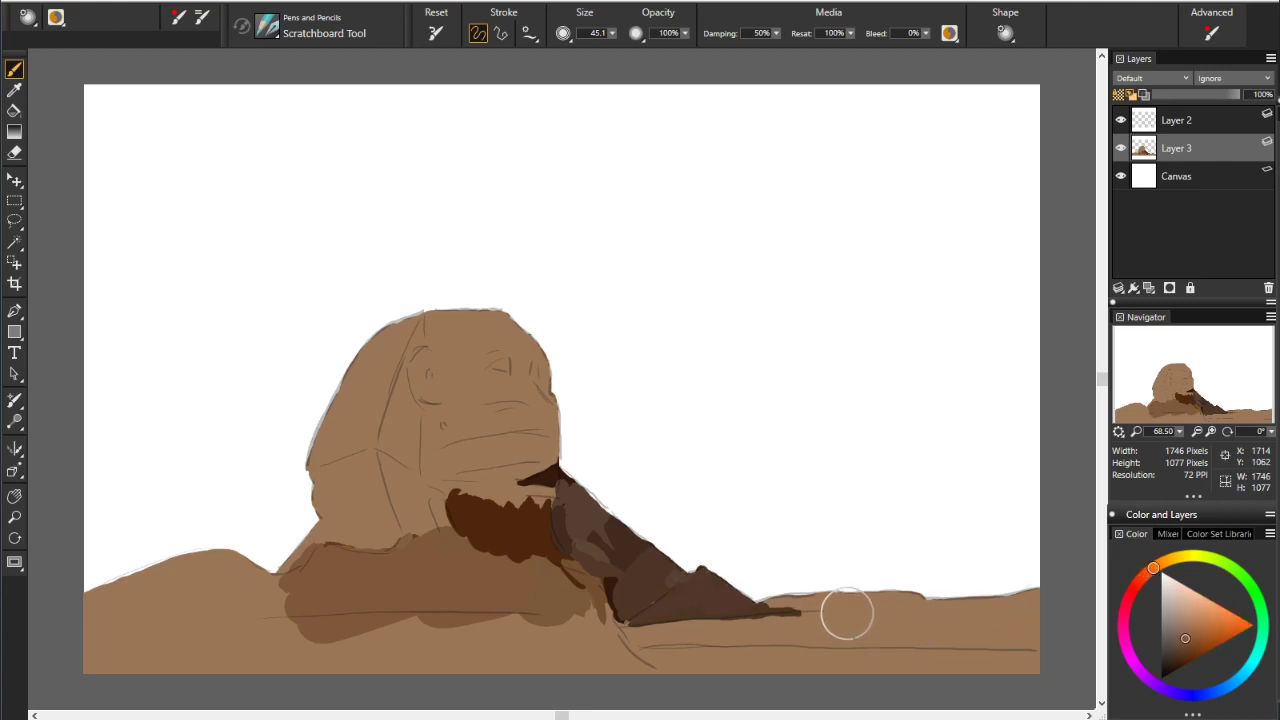
drag(800, 600, 997, 597)
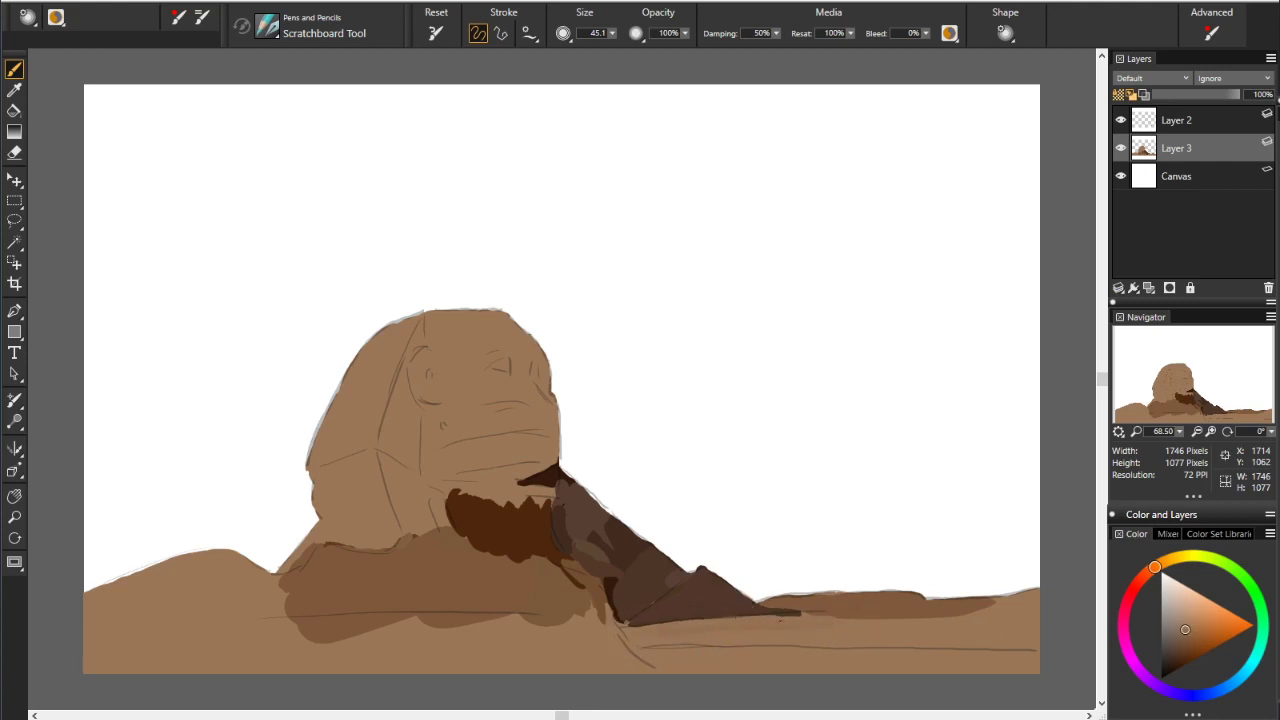
drag(778, 615, 870, 612)
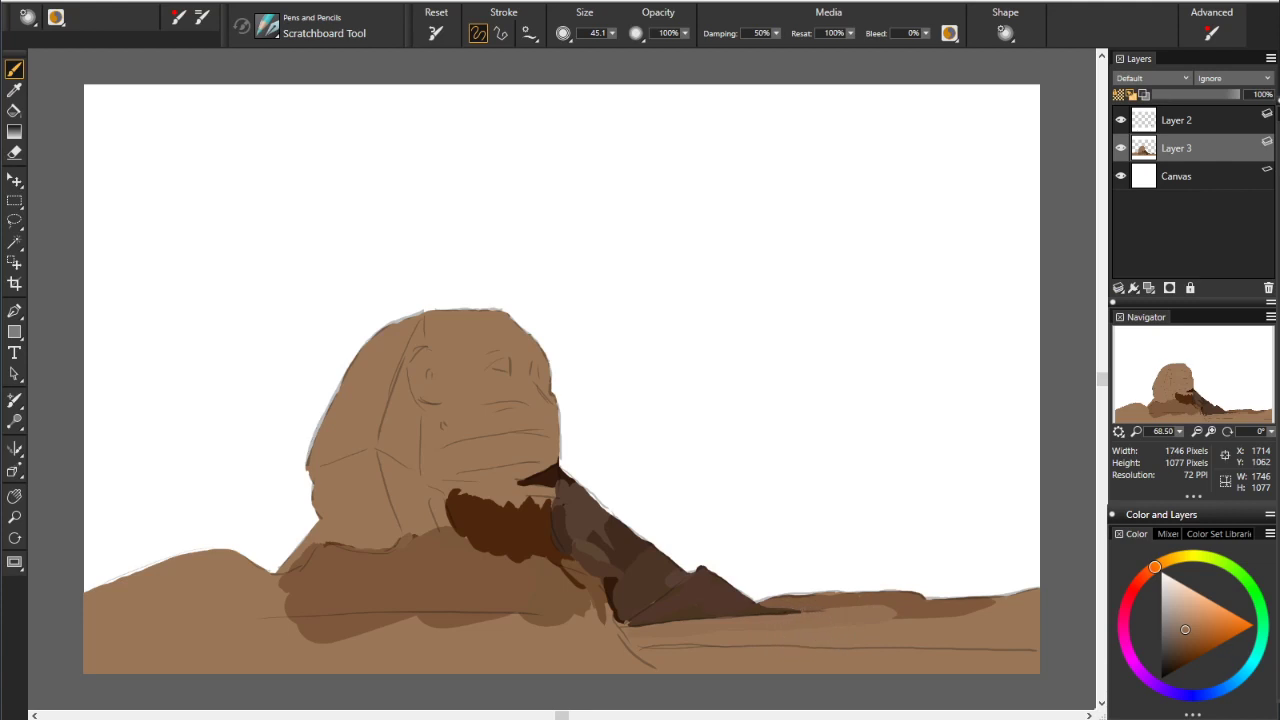
Layer light and darker brown horizontal stripes across the lower-right foreground
drag(665, 642, 1035, 630)
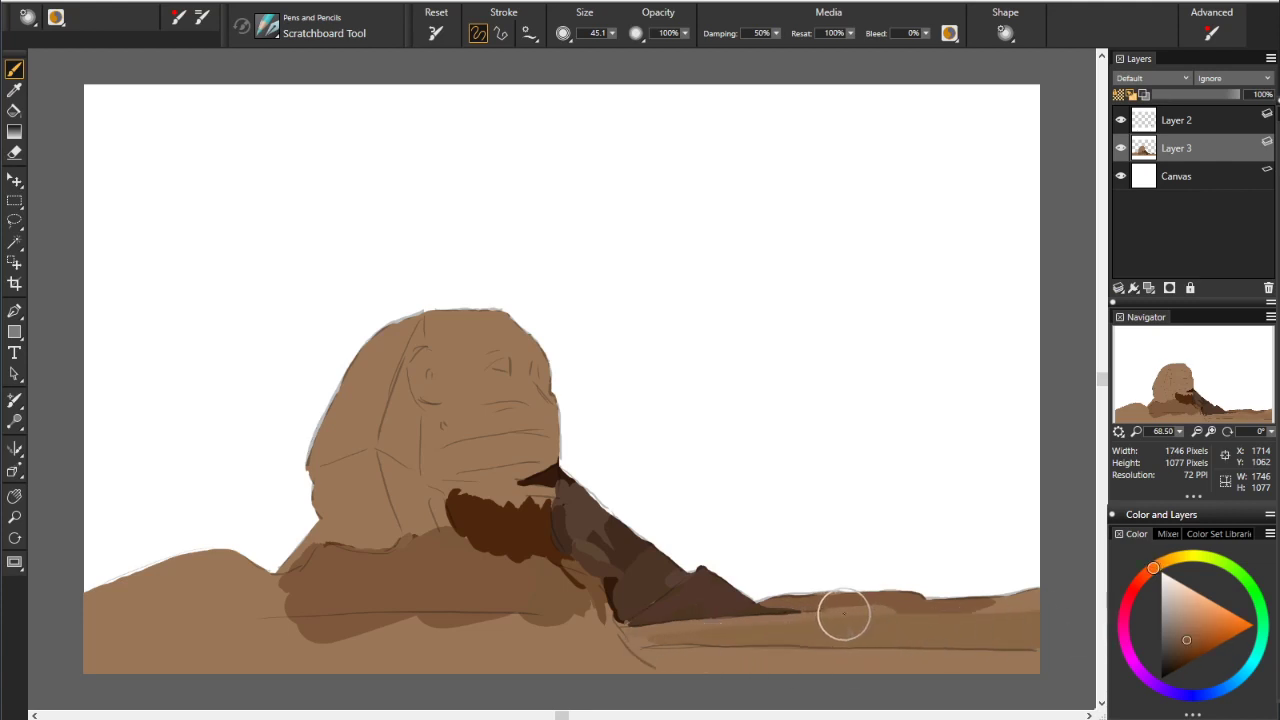
drag(843, 609, 1035, 605)
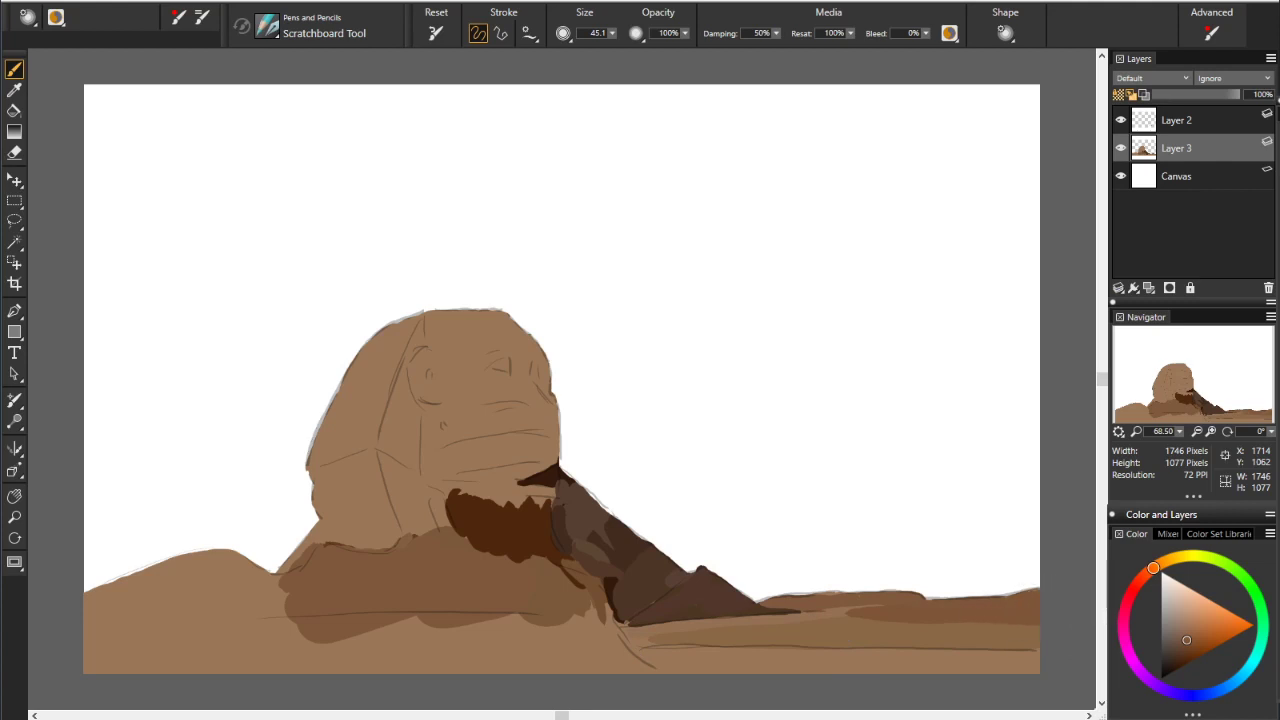
drag(800, 622, 910, 622)
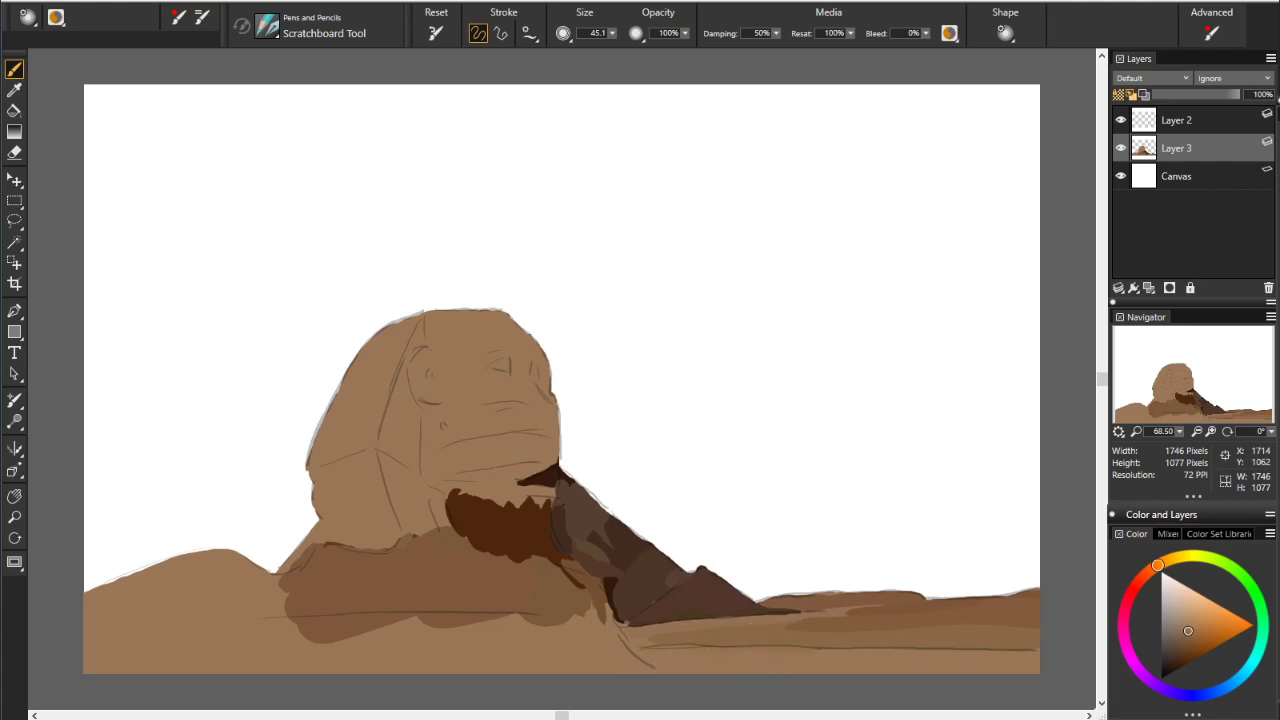
alt+click(840, 600)
drag(750, 640, 1037, 637)
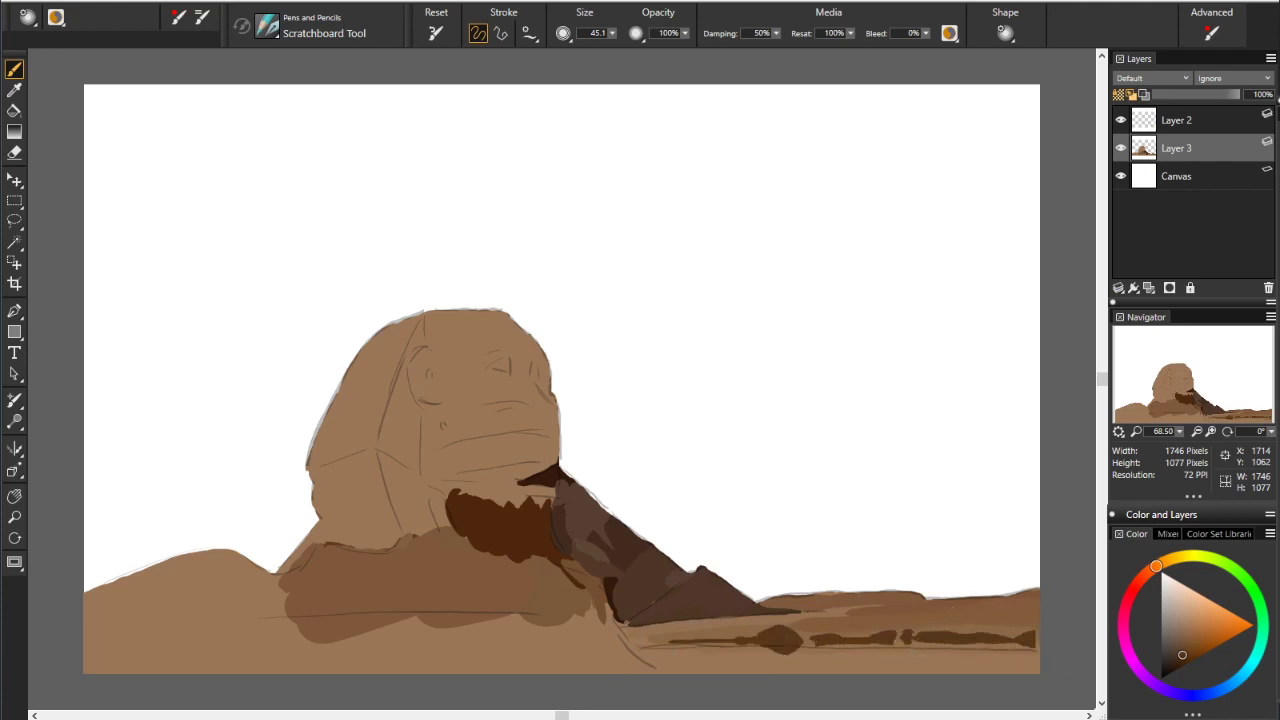
drag(808, 628, 791, 646)
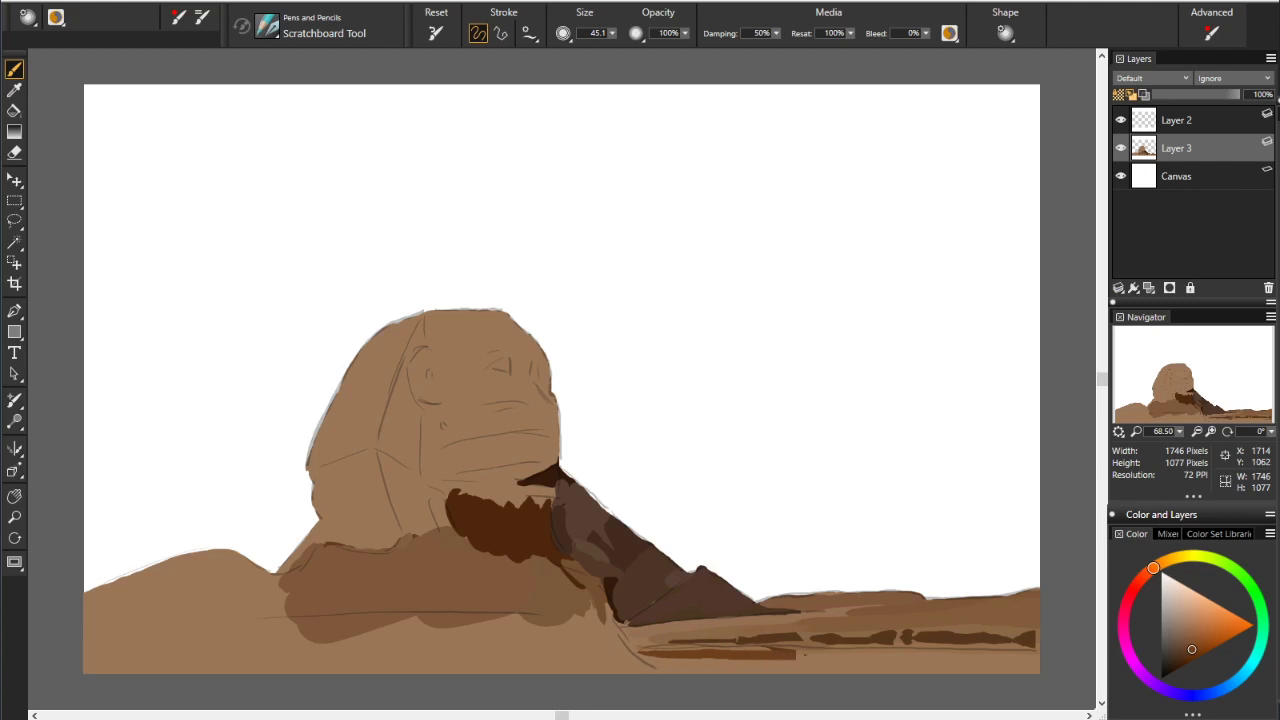
drag(796, 654, 868, 654)
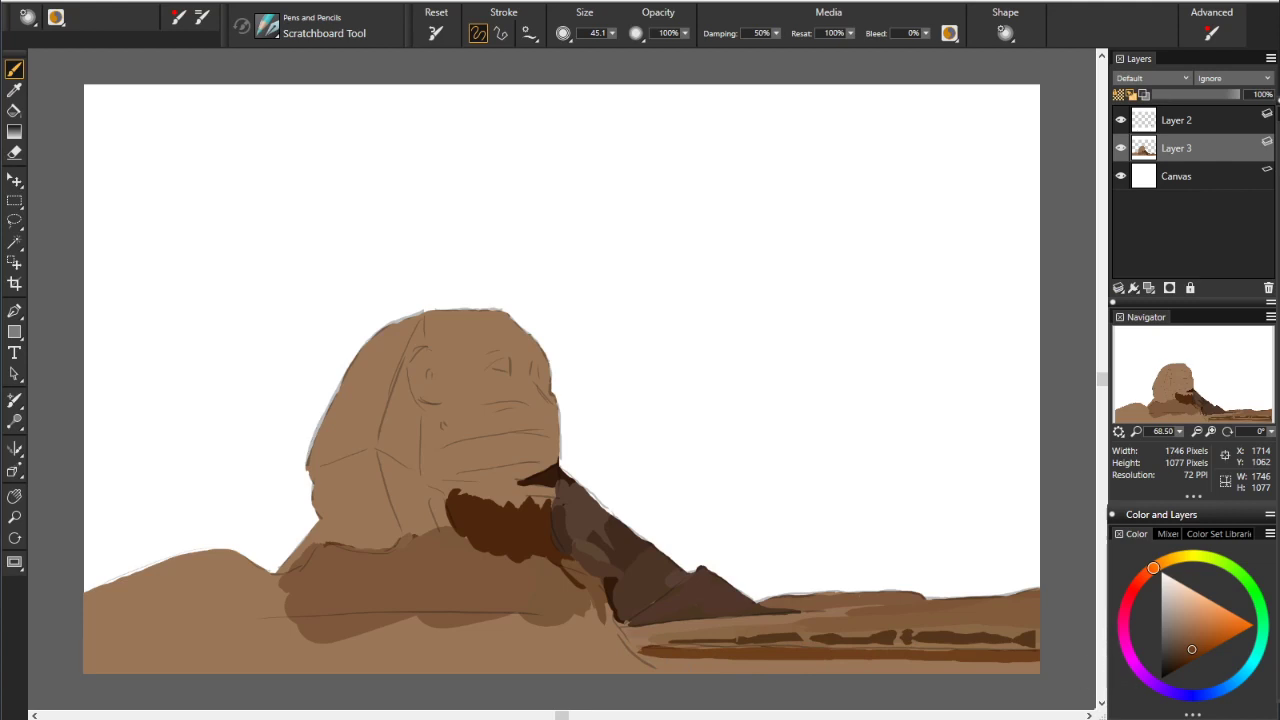
Paint a long dark brown band along the bottom, extended left with a lighter stroke above
click(1181, 659)
drag(702, 666, 1046, 663)
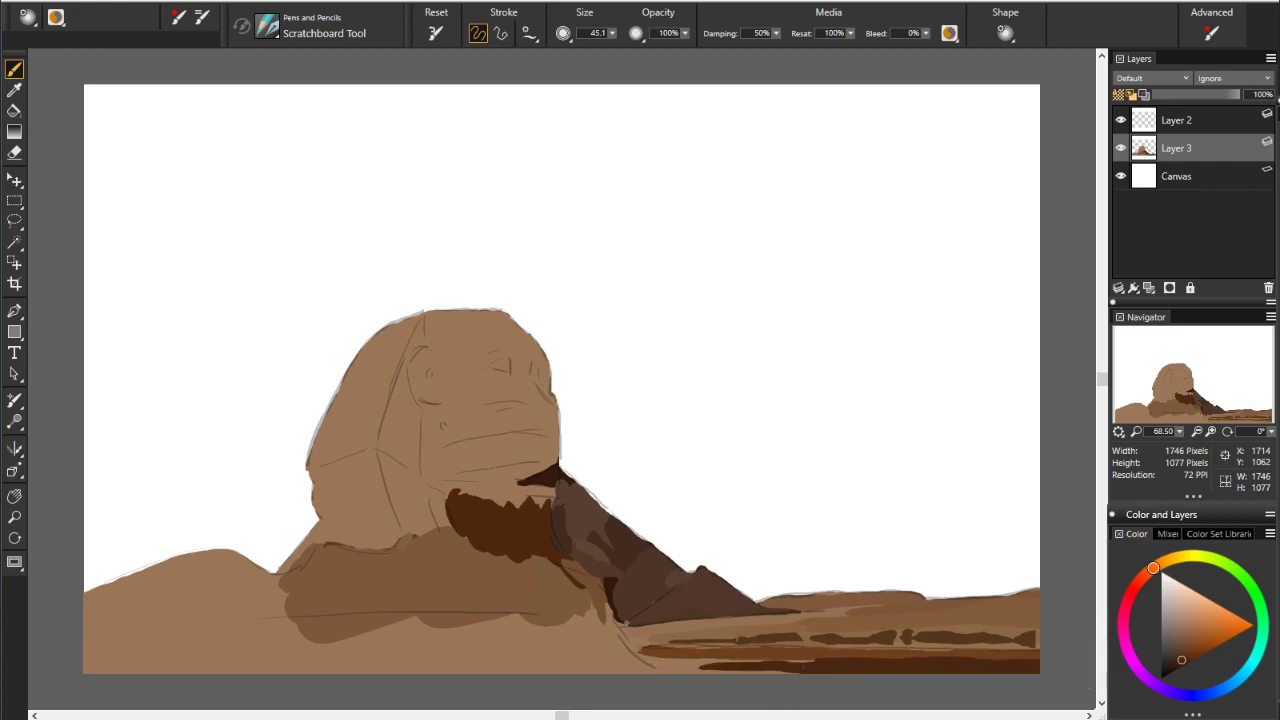
drag(655, 666, 757, 677)
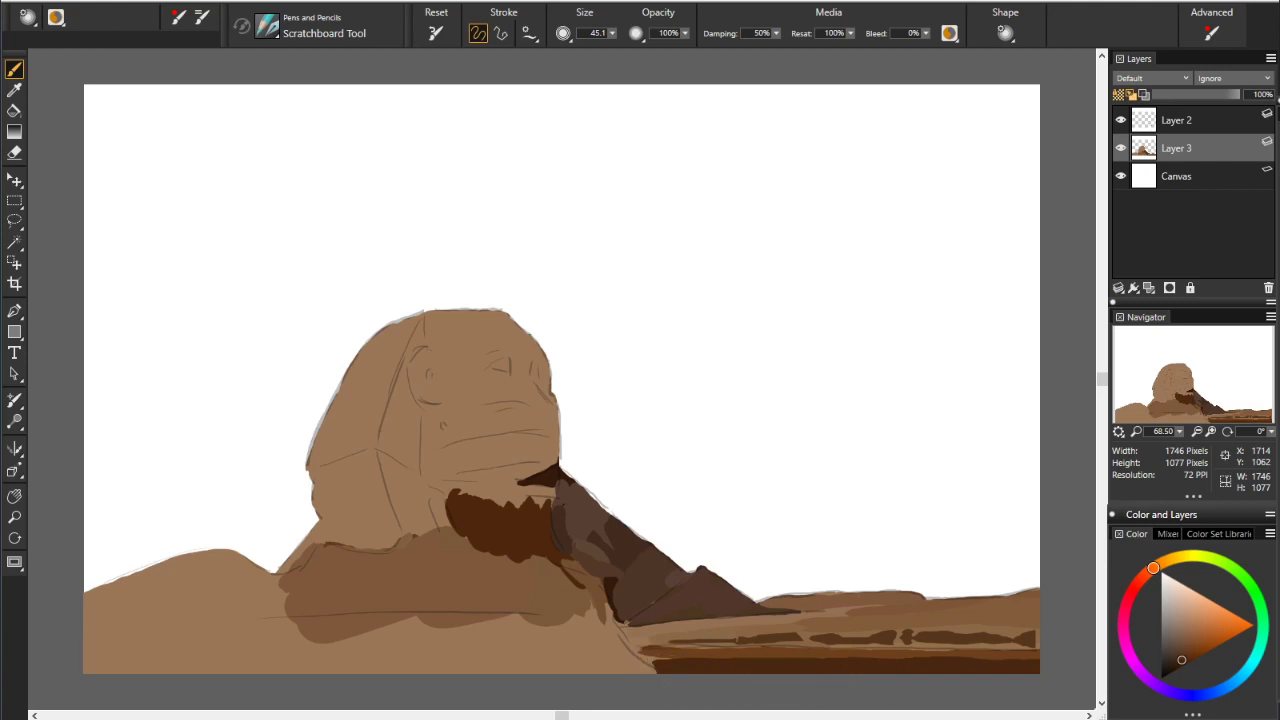
alt+click(686, 643)
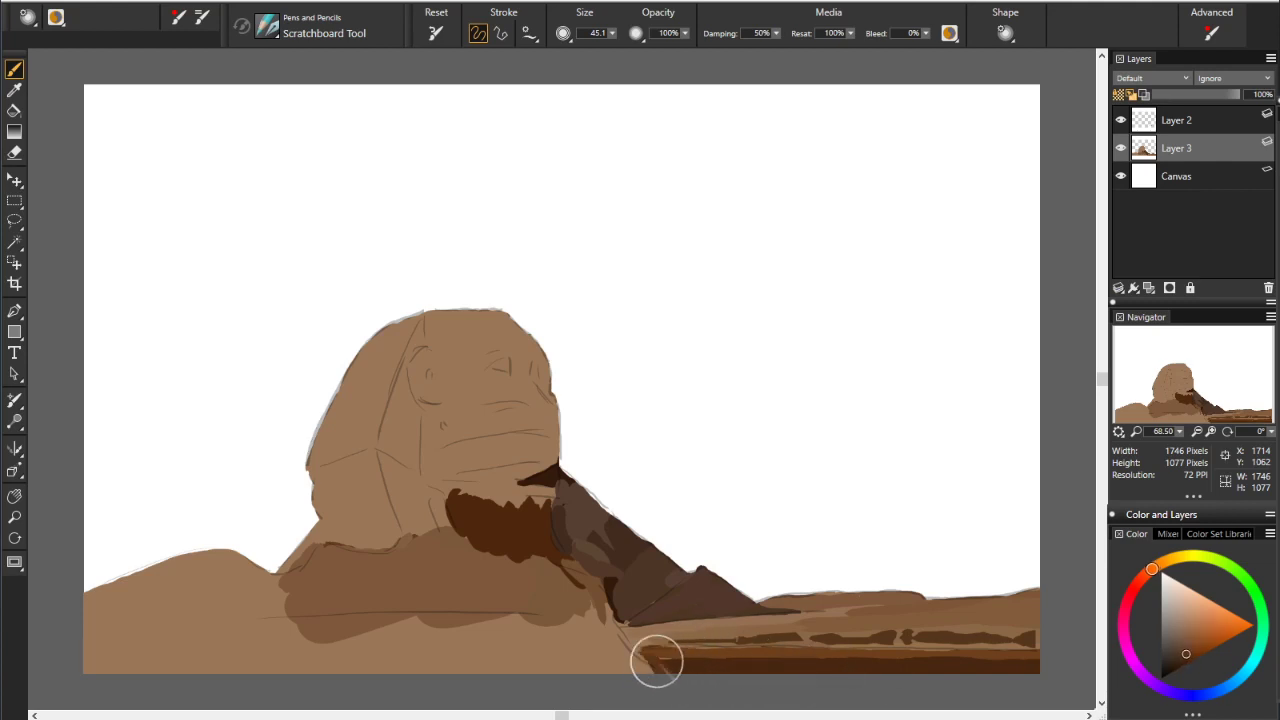
drag(664, 666, 645, 660)
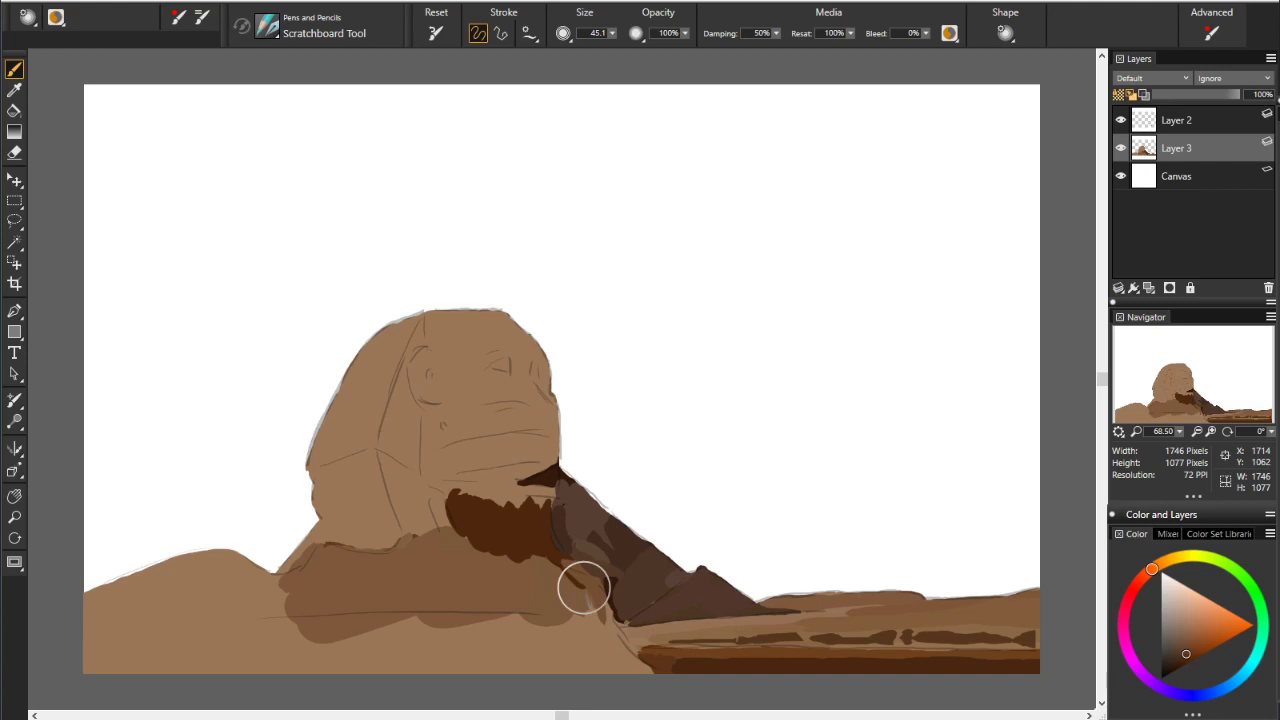
Darken the shadow beside the pyramid base
drag(584, 588, 600, 608)
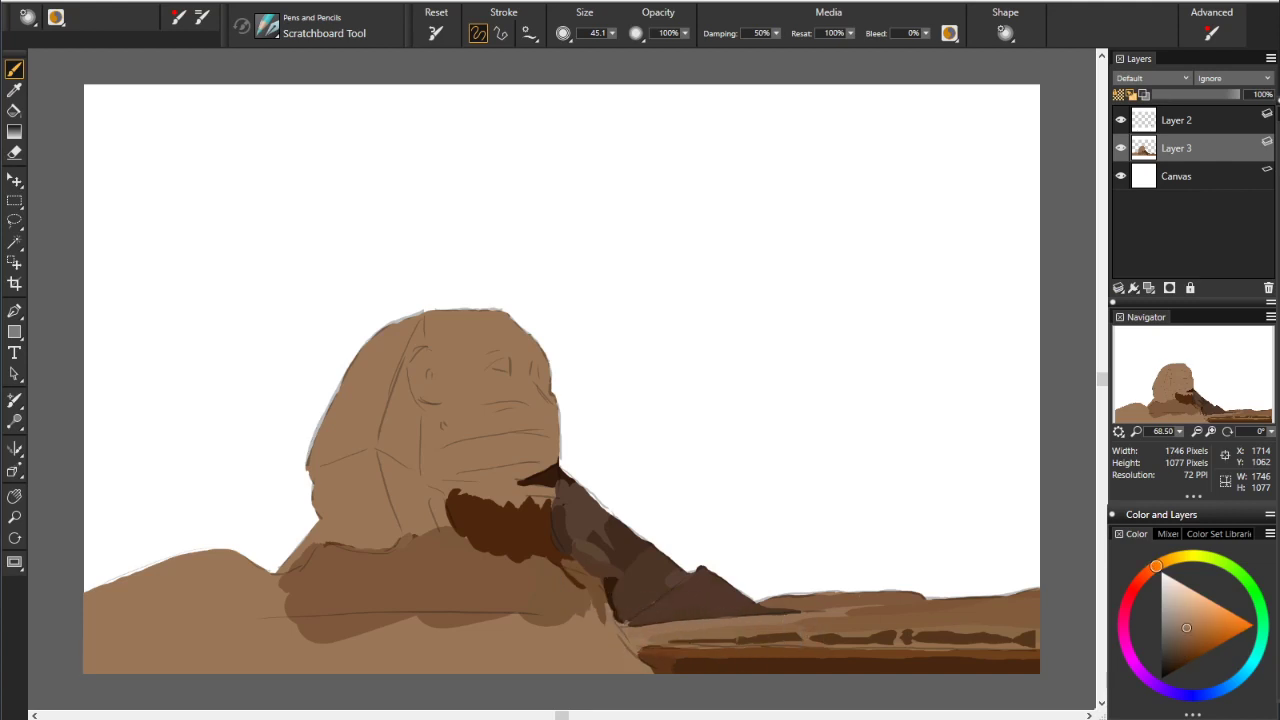
alt+click(646, 654)
drag(617, 623, 618, 651)
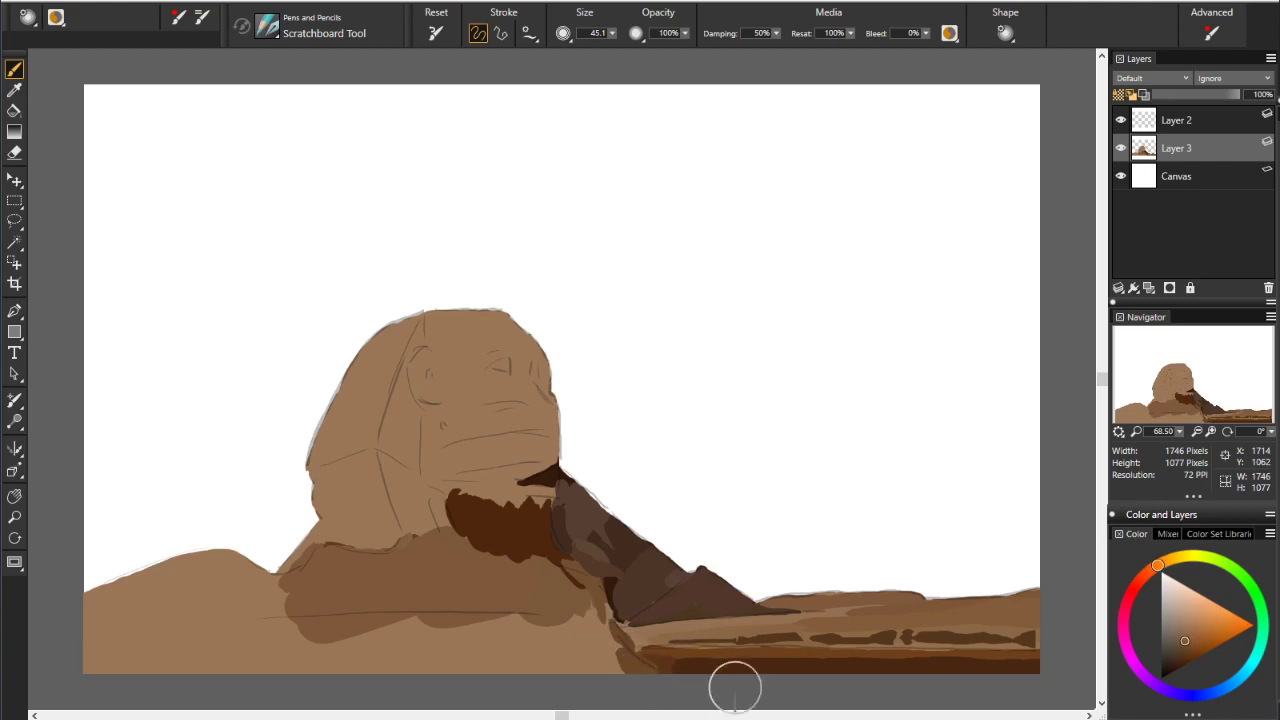
Paint a dark band along the bottom left, a dark boulder, and the left dune ridge
drag(618, 663, 80, 663)
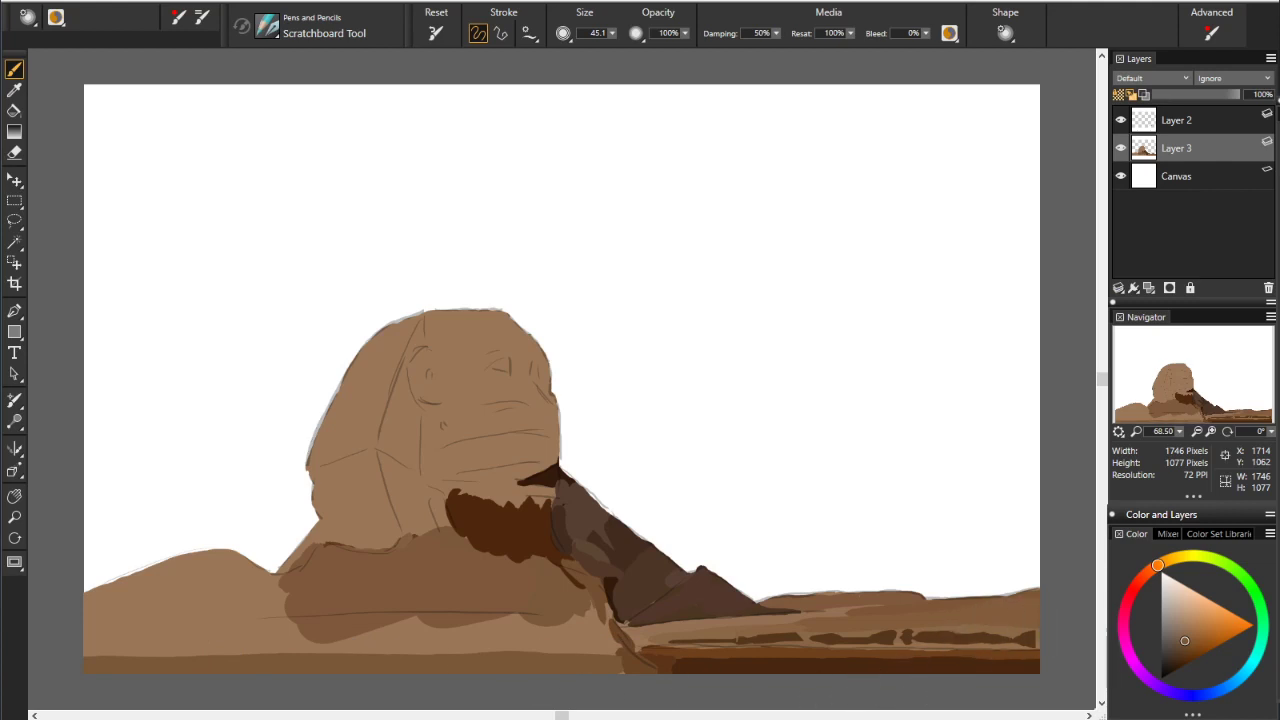
drag(620, 640, 46, 658)
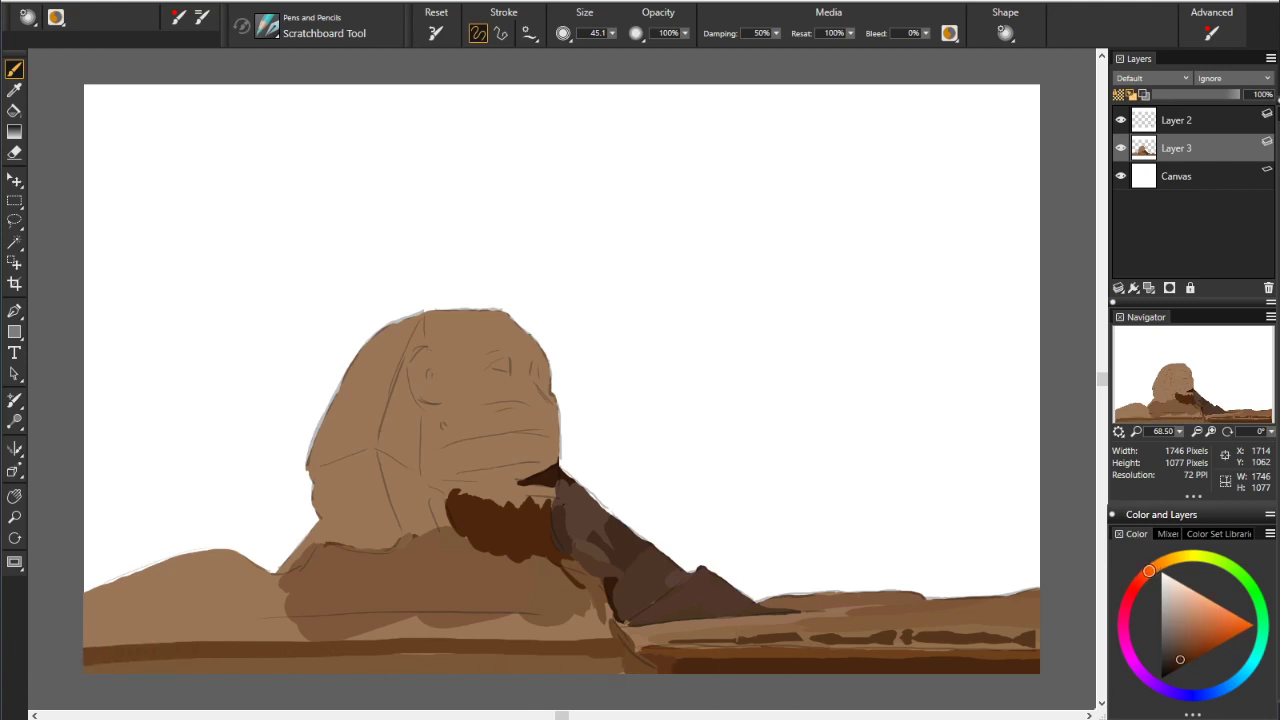
drag(155, 648, 186, 634)
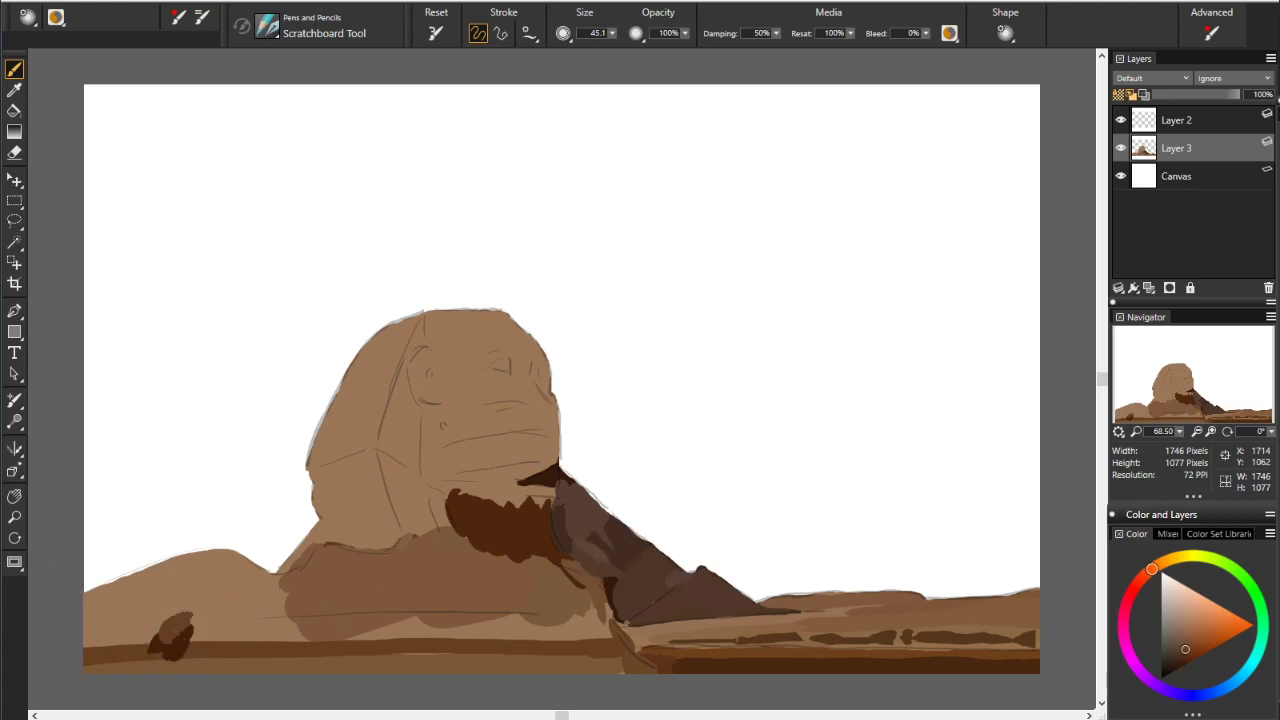
drag(208, 568, 62, 628)
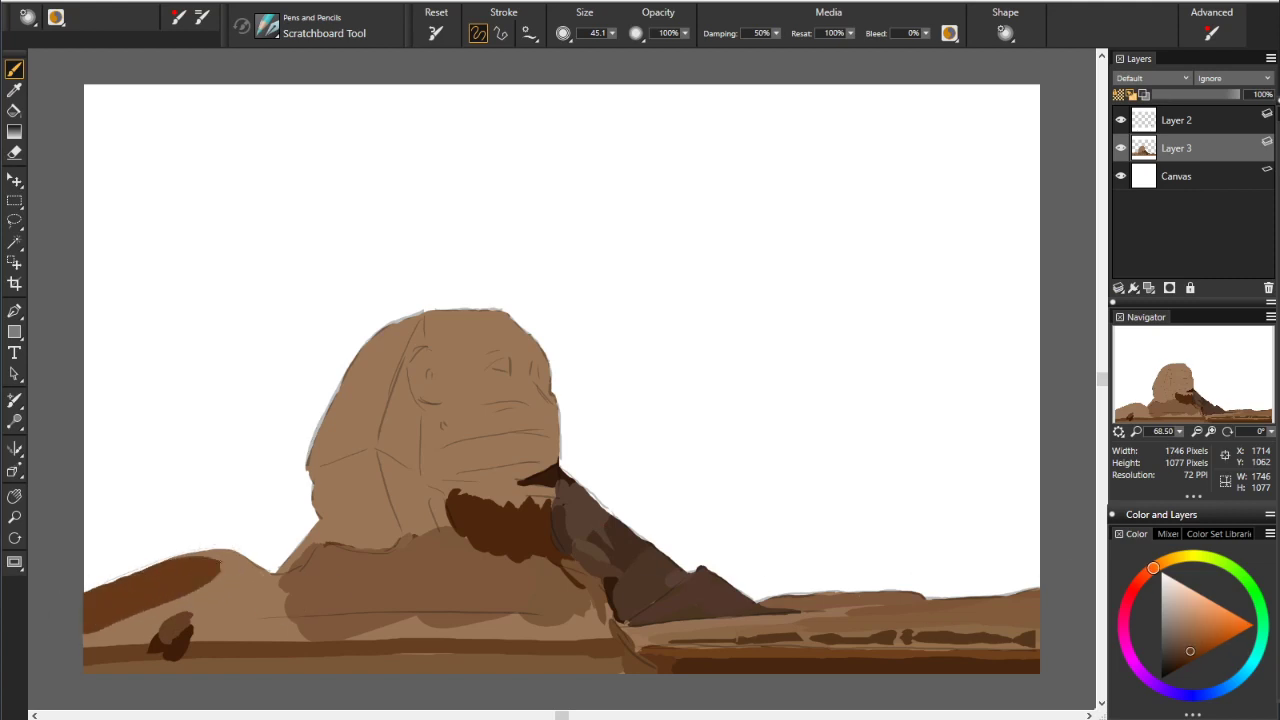
mouse_move(200, 562)
mouse_down()
mouse_move(262, 570)
mouse_move(180, 606)
mouse_move(269, 586)
mouse_up()
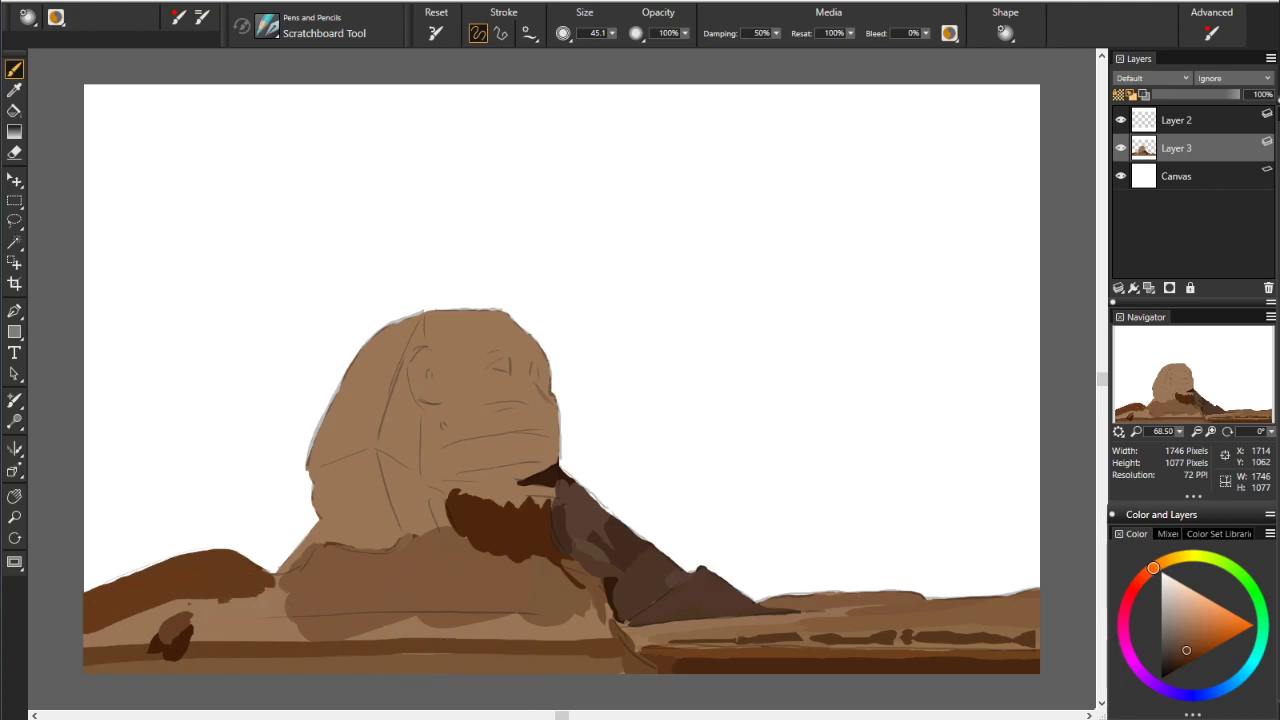
mouse_move(215, 600)
mouse_down()
mouse_move(175, 628)
mouse_move(265, 578)
mouse_move(92, 622)
mouse_up()
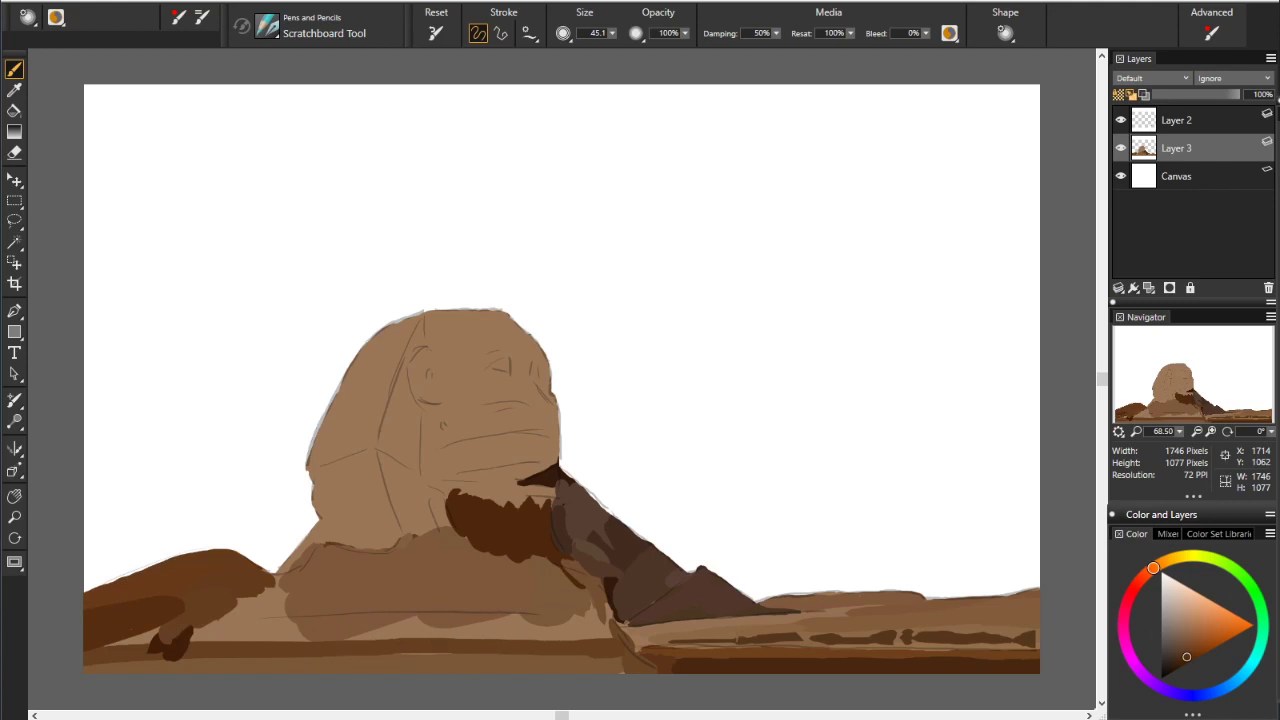
Dab tan highlights and brown over the lower-left rock and near the Sphinx base
alt+click(445, 600)
drag(270, 587, 258, 625)
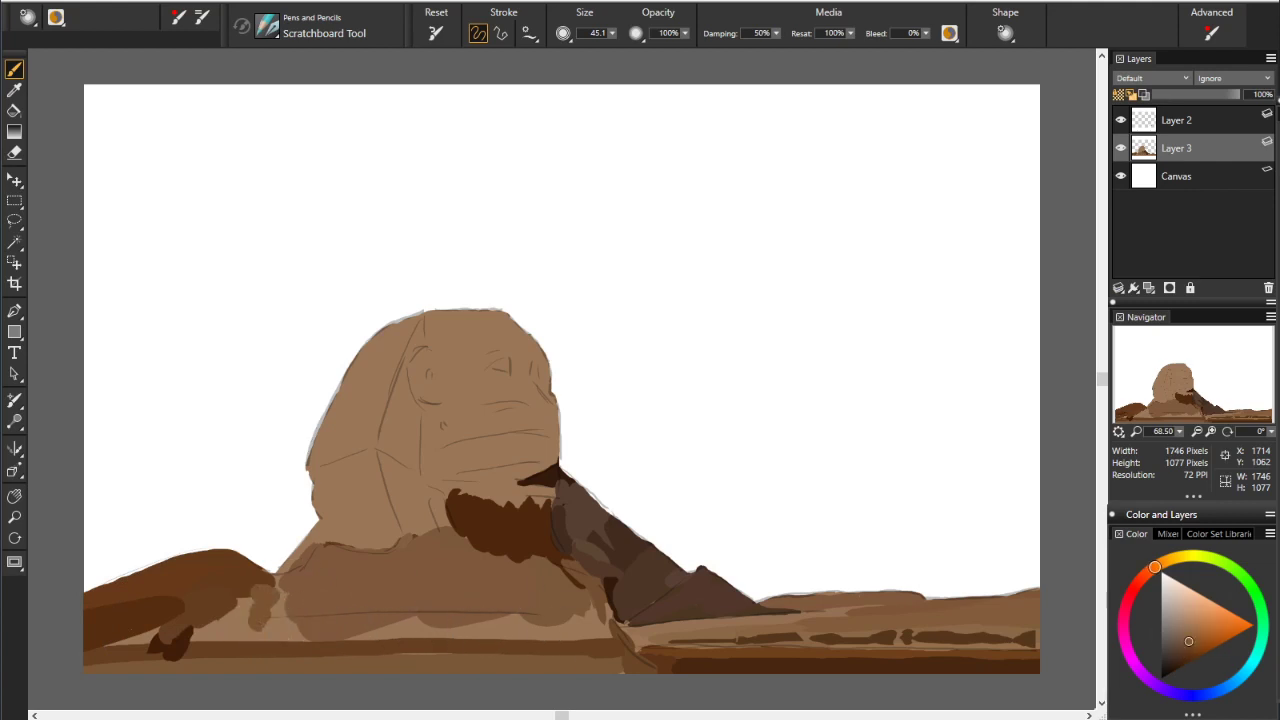
alt+click(243, 557)
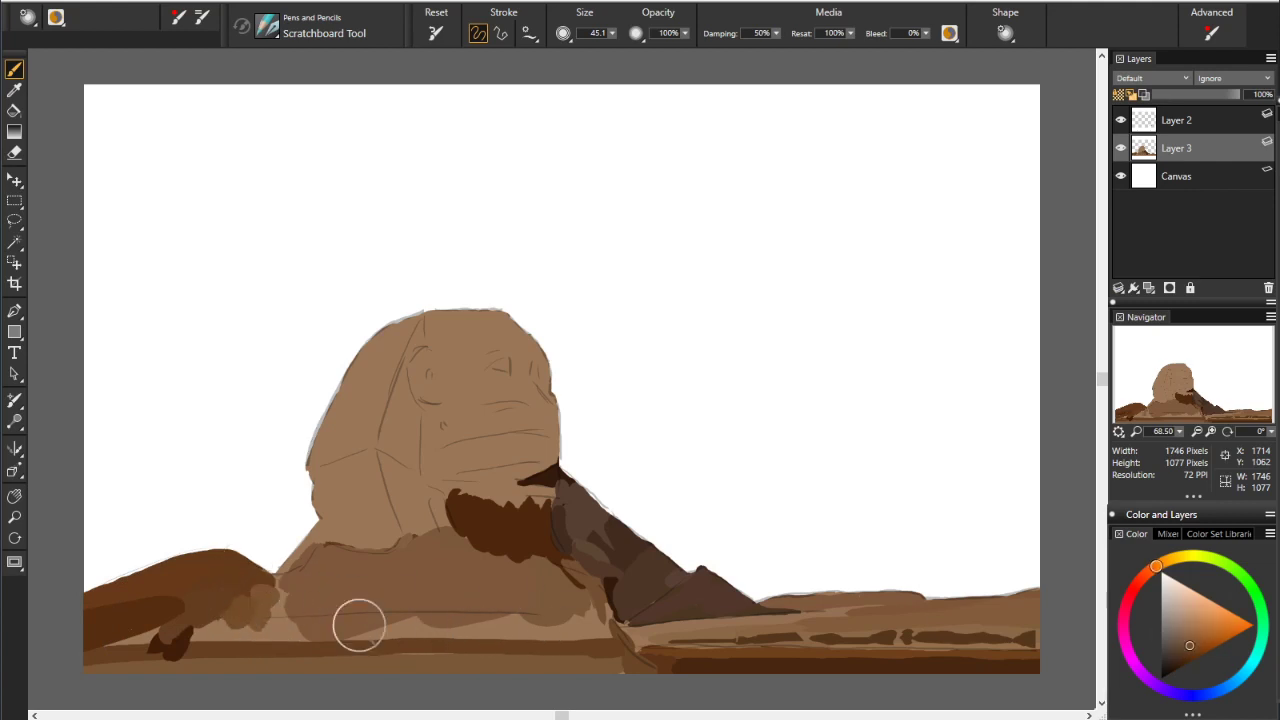
alt+click(343, 595)
mouse_move(251, 610)
mouse_down()
mouse_move(200, 625)
mouse_move(300, 630)
mouse_up()
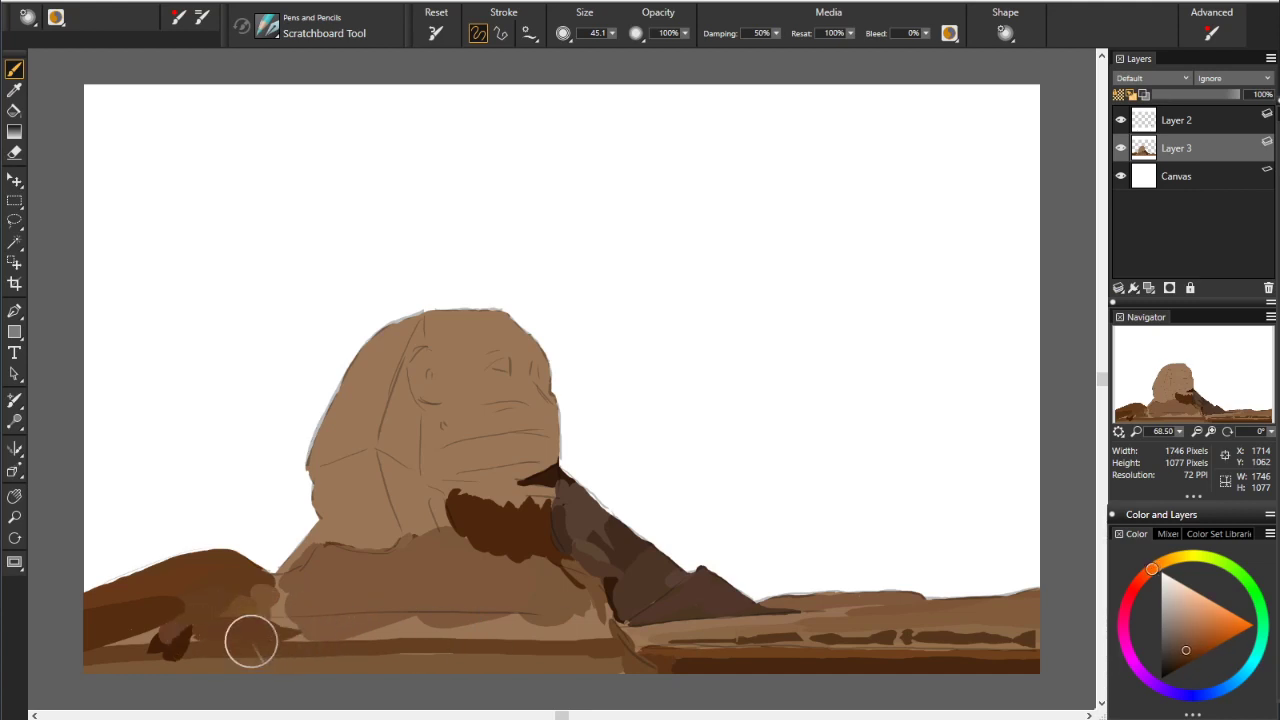
click(1189, 638)
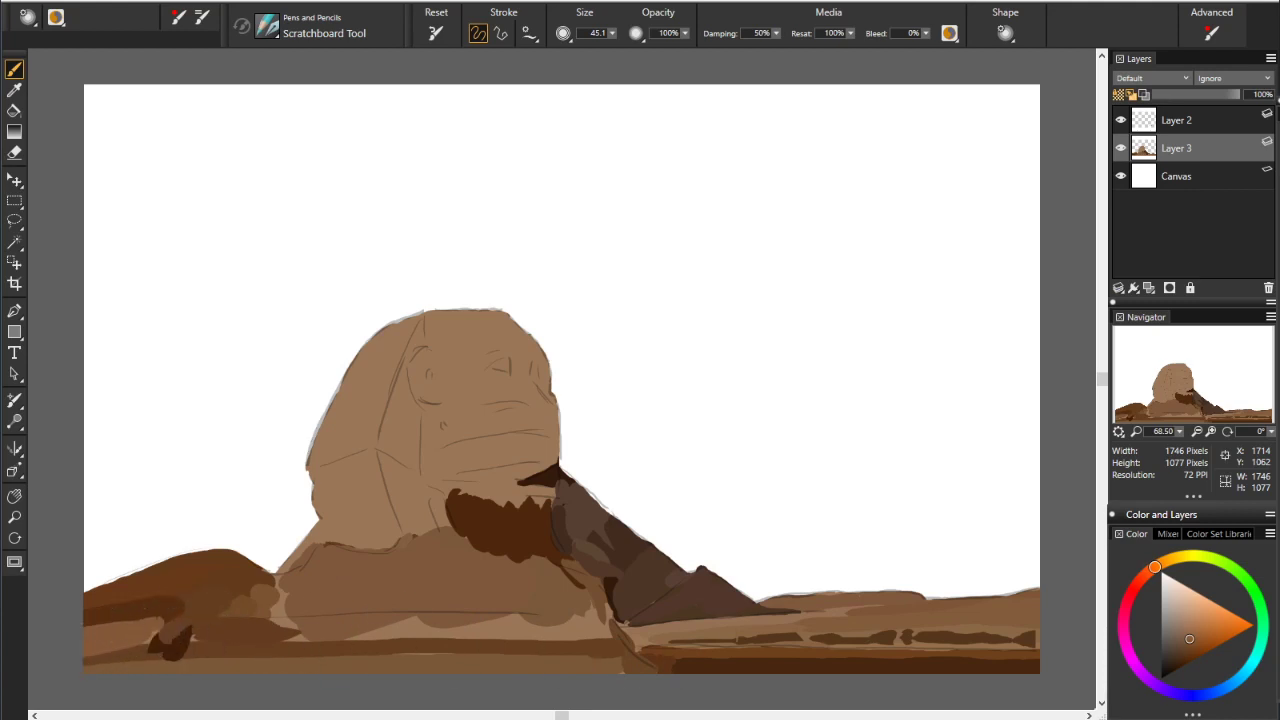
alt+click(1023, 634)
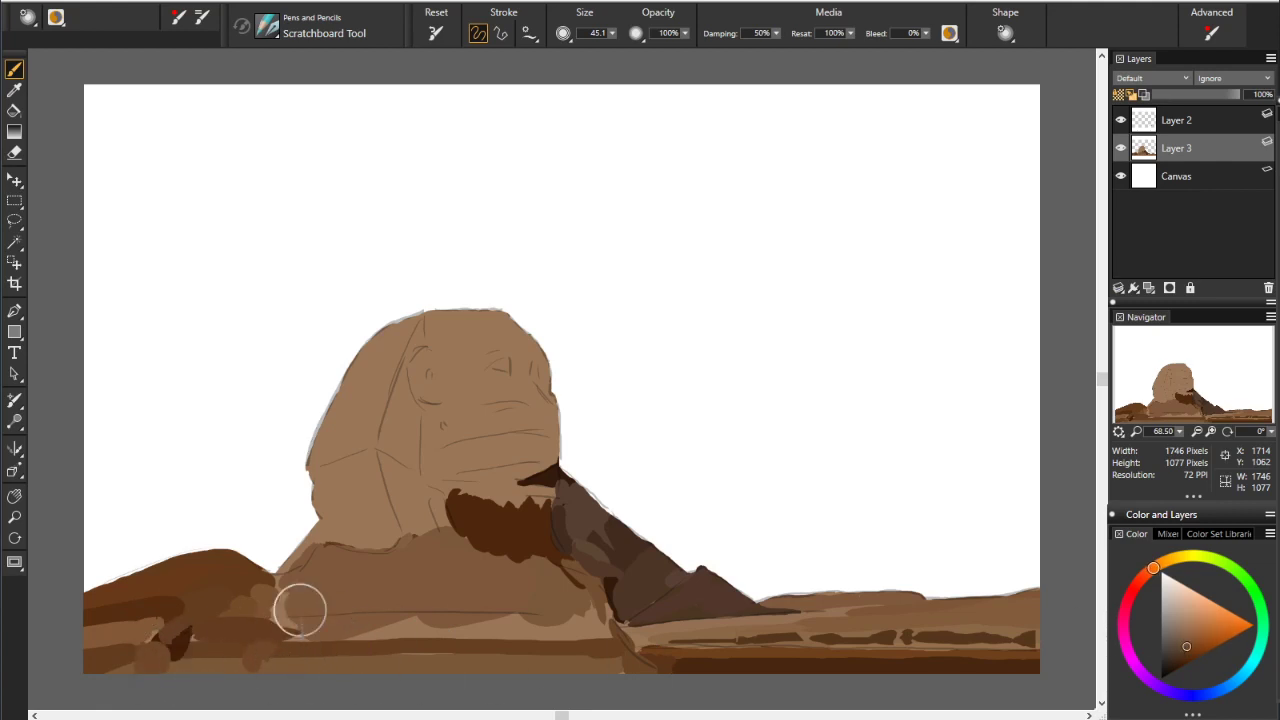
alt+click(300, 610)
drag(300, 606, 259, 637)
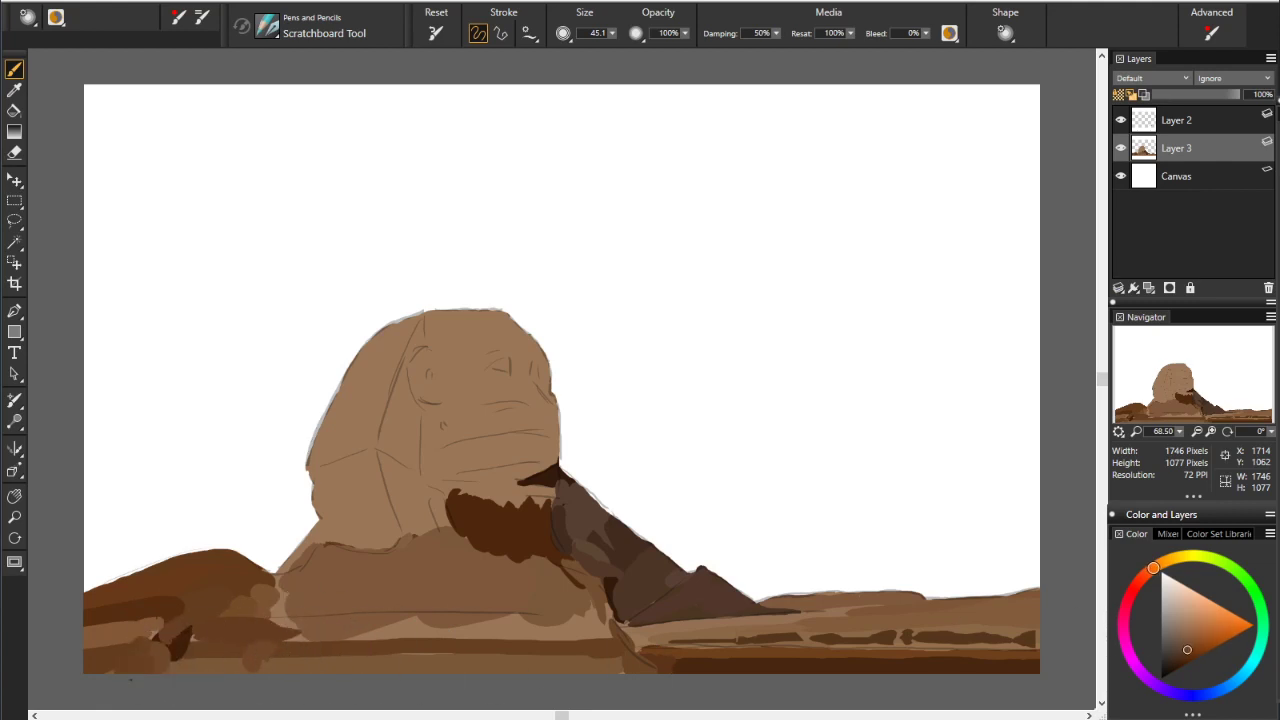
Add dark and orange-brown accents to the lower-left rocks and darken the Sphinx's lower-left edge
alt+click(226, 589)
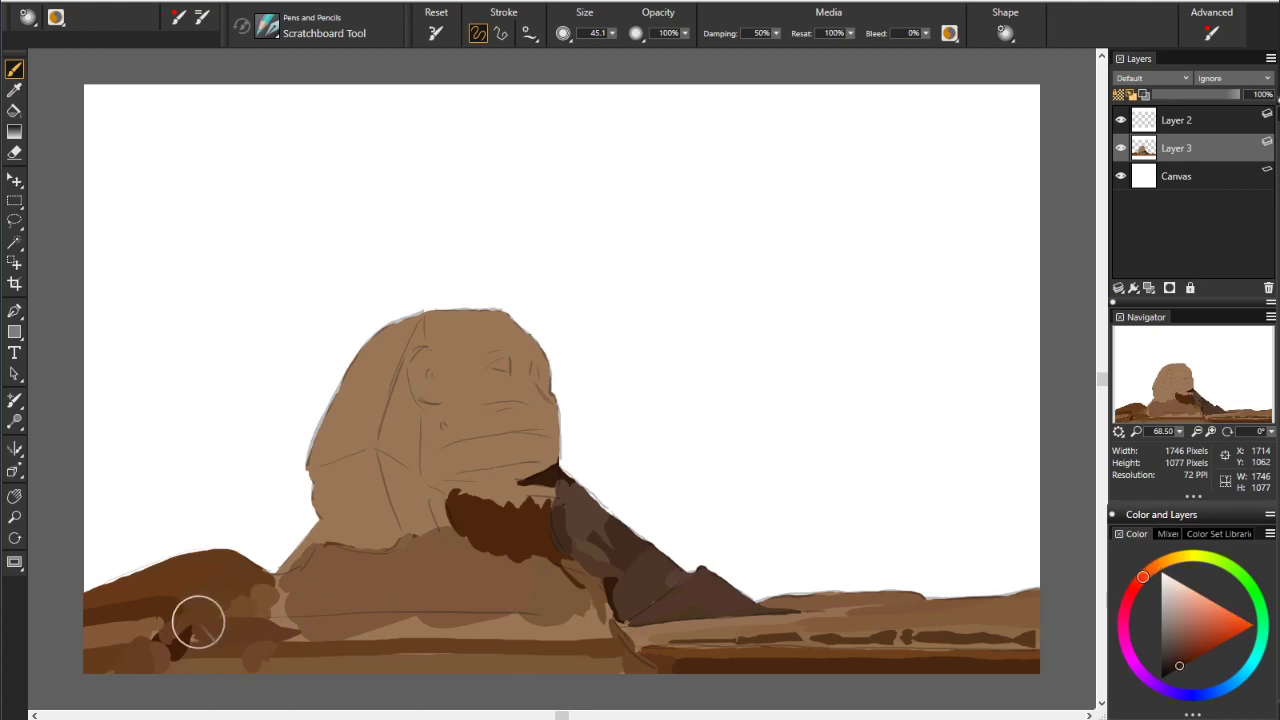
drag(197, 620, 198, 623)
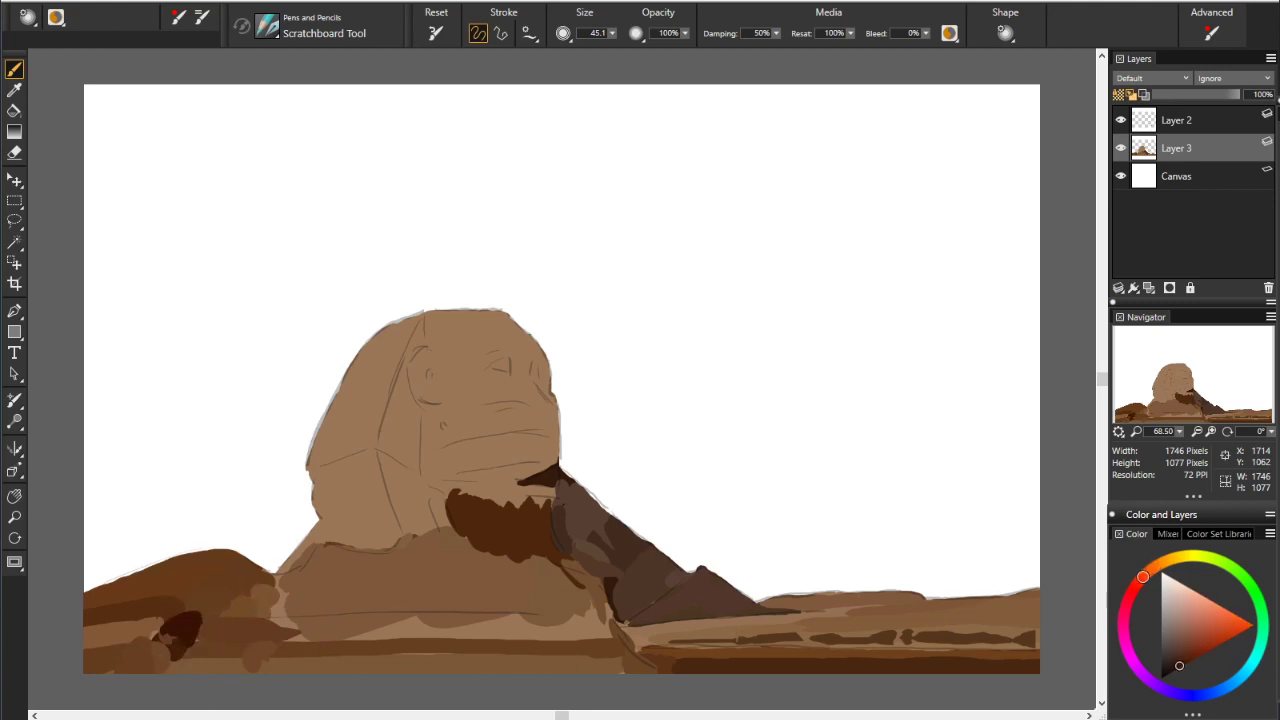
alt+click(346, 572)
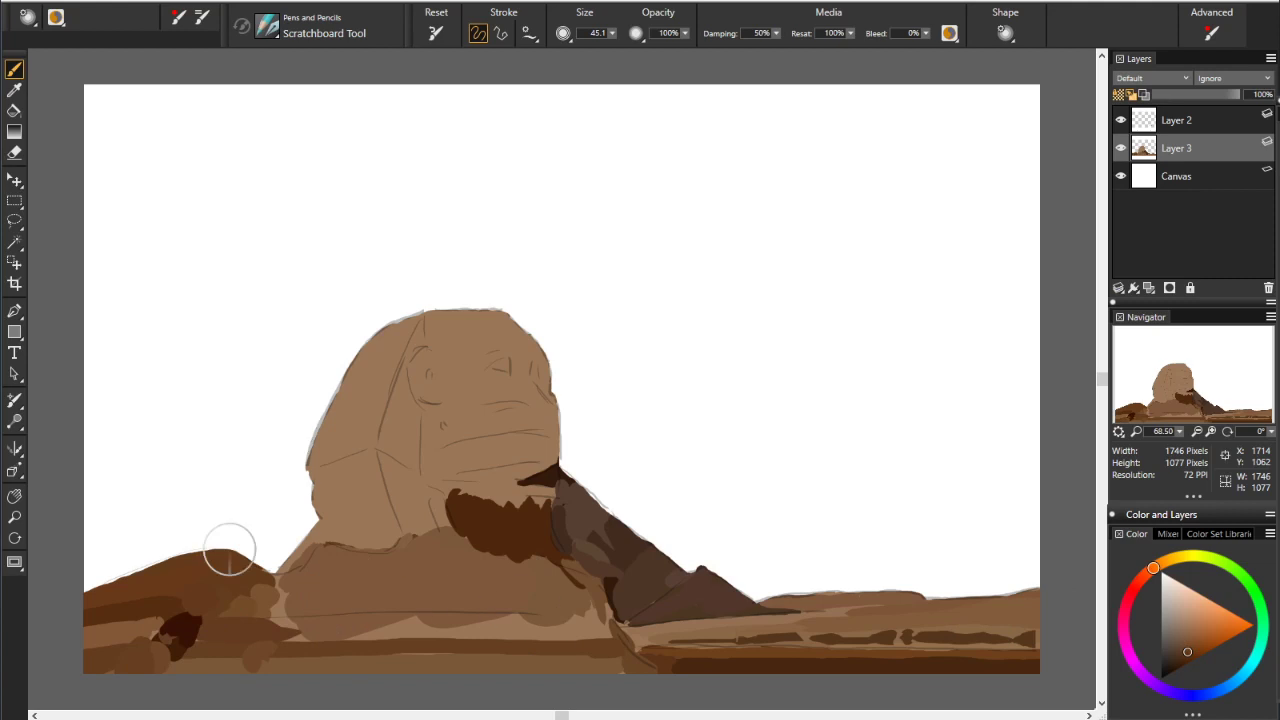
drag(166, 594, 90, 615)
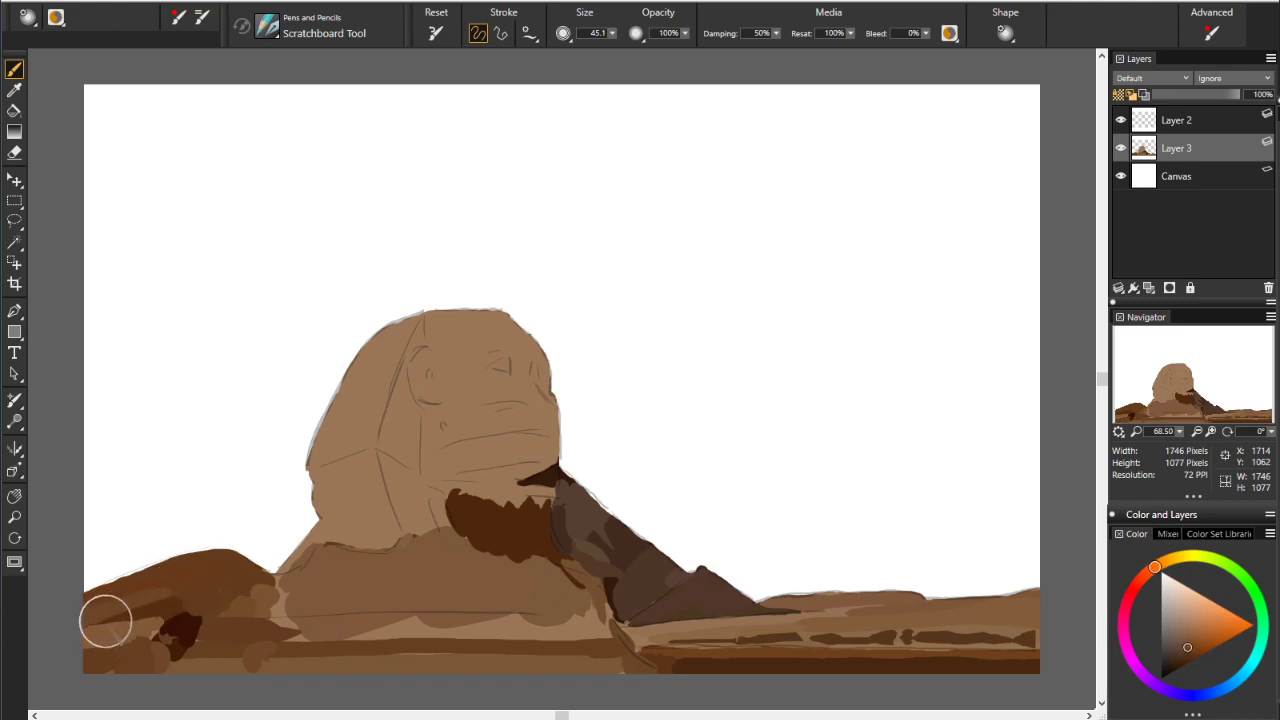
alt+click(263, 563)
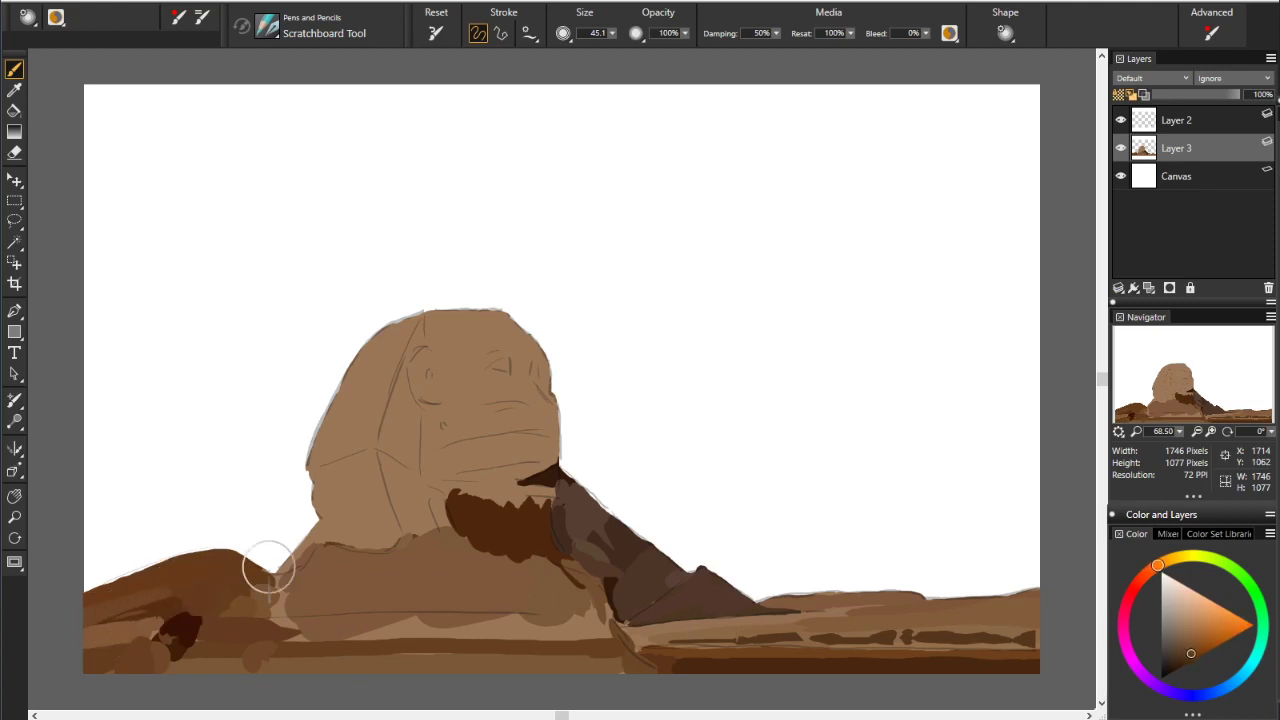
mouse_move(267, 613)
mouse_down()
mouse_move(235, 605)
mouse_move(285, 565)
mouse_up()
alt+click(280, 572)
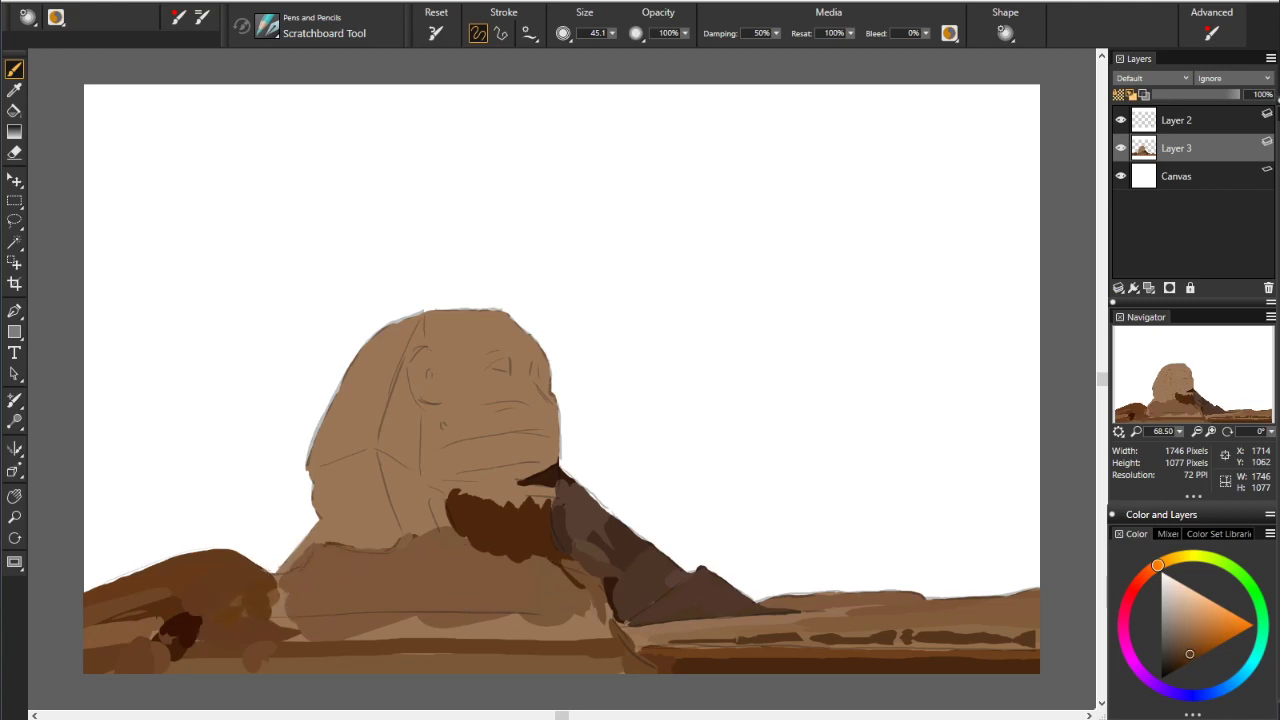
click(1174, 657)
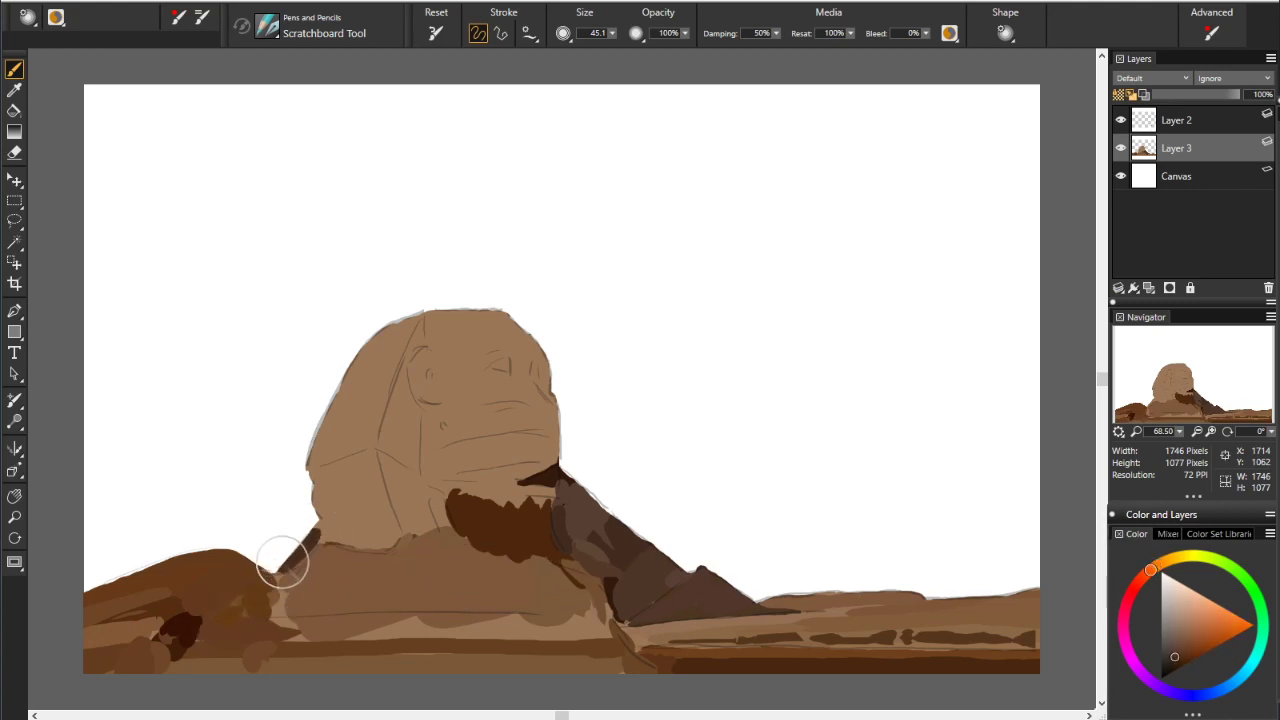
mouse_move(305, 557)
mouse_down()
mouse_move(322, 522)
mouse_move(343, 537)
mouse_up()
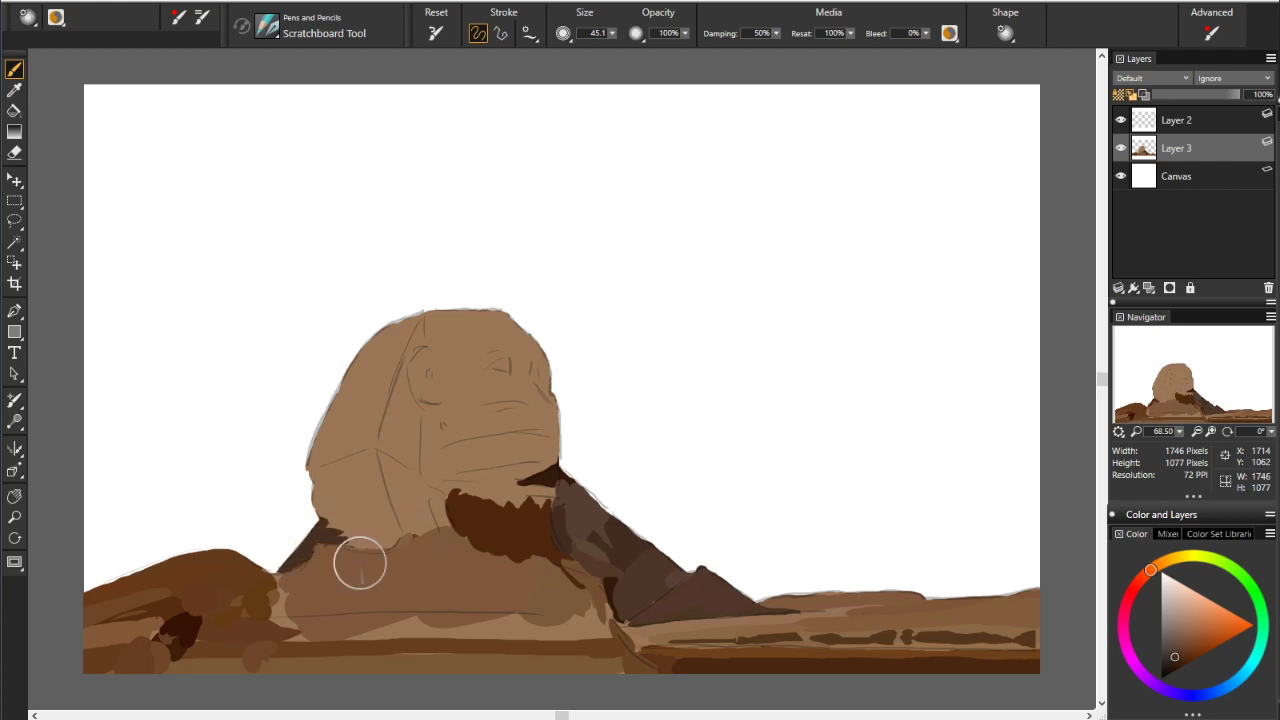
Pick a darker brown on the colour wheel for the left shoulder shadow
alt+click(360, 563)
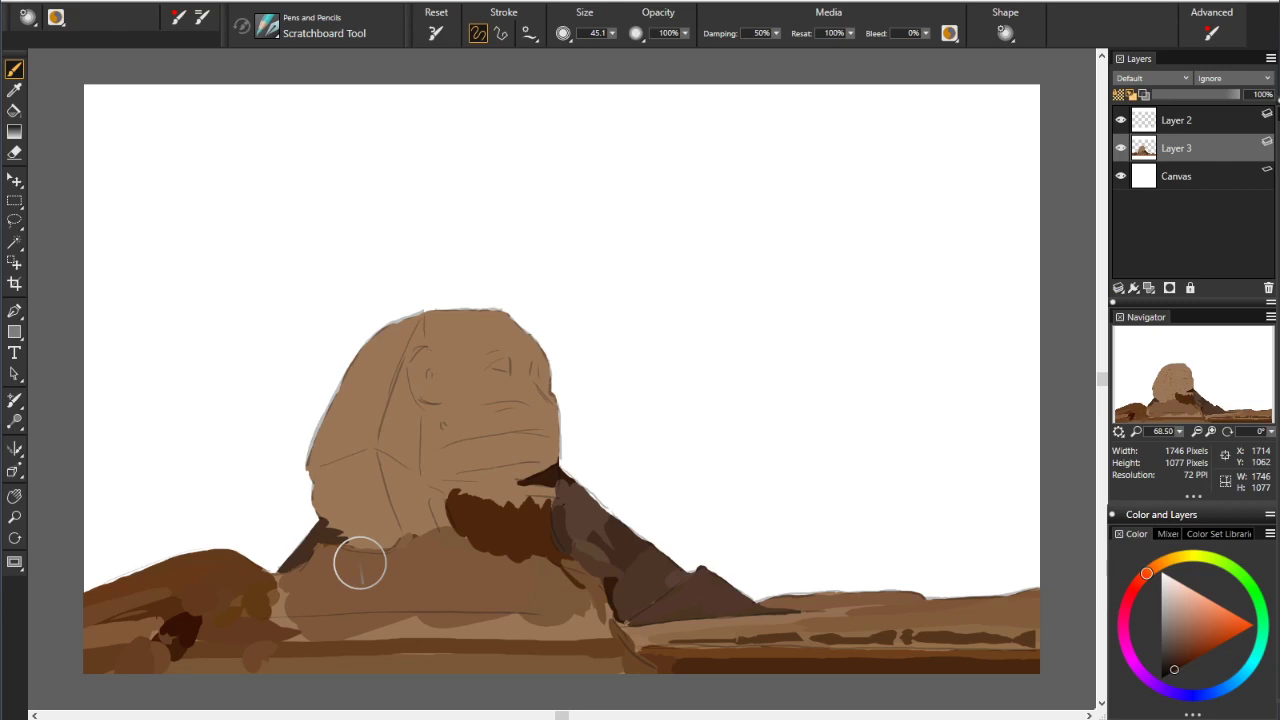
Paint a dark brown shadow along the jaw and neck, with a few strokes on the ground
alt+click(501, 489)
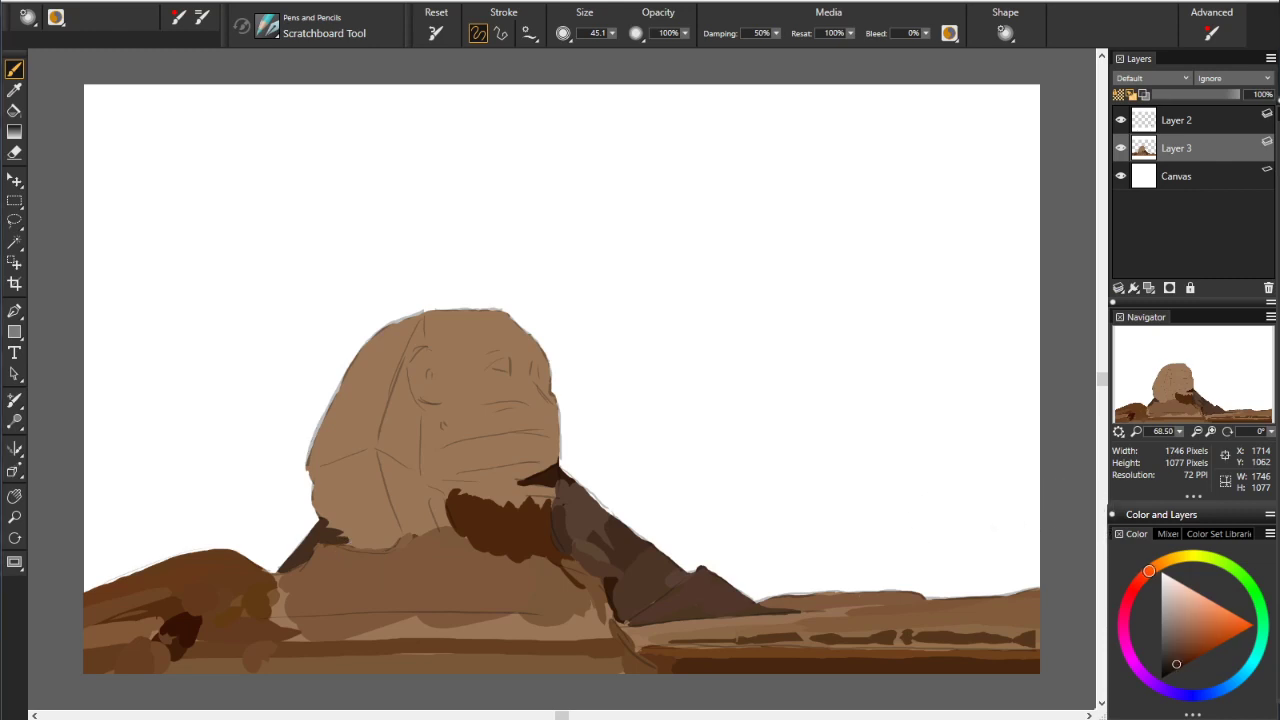
mouse_move(366, 505)
mouse_down()
mouse_move(334, 534)
mouse_move(405, 540)
mouse_move(392, 535)
mouse_move(372, 452)
mouse_move(377, 489)
mouse_move(367, 477)
mouse_move(286, 514)
mouse_move(374, 534)
mouse_up()
alt+click(257, 457)
alt+click(546, 478)
drag(370, 468, 369, 495)
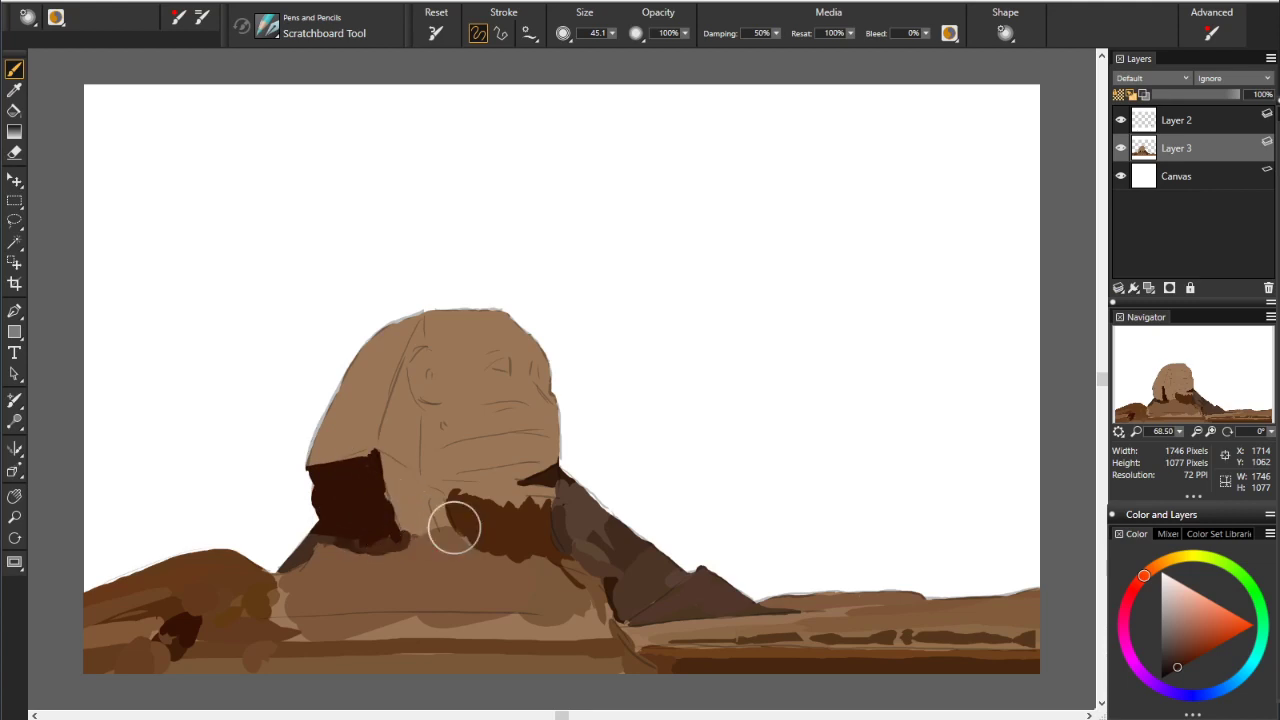
mouse_move(784, 636)
mouse_down()
mouse_move(797, 654)
mouse_move(789, 634)
mouse_move(780, 640)
mouse_up()
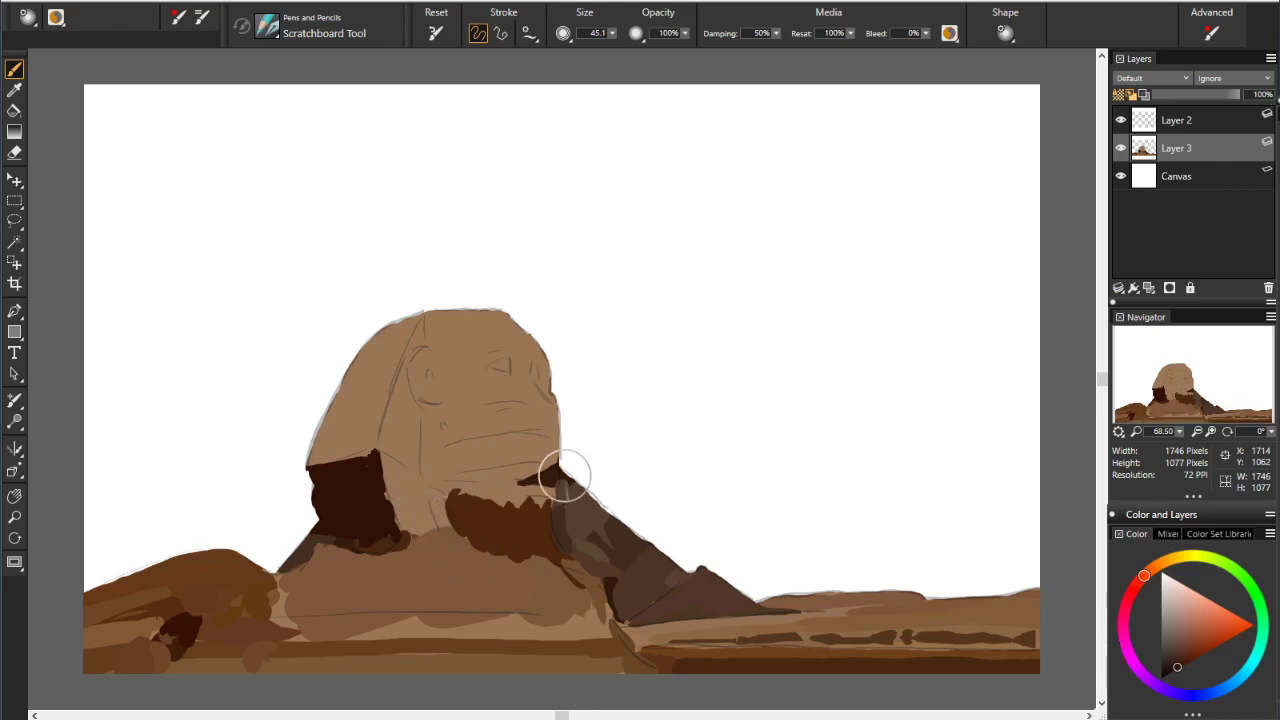
Shade the top of the neck and the head's left side in medium and darker brown
alt+click(394, 471)
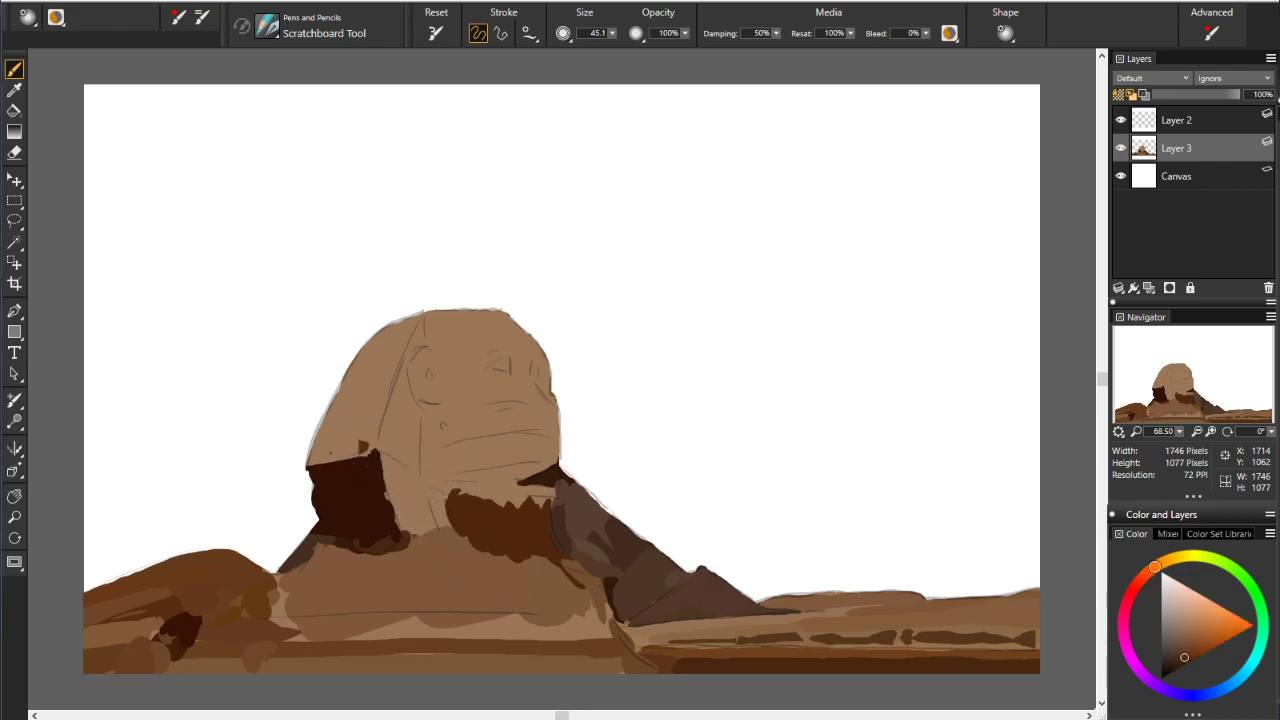
mouse_move(368, 440)
mouse_down()
mouse_move(310, 462)
mouse_move(366, 452)
mouse_up()
mouse_move(380, 345)
mouse_down()
mouse_move(334, 412)
mouse_move(420, 312)
mouse_move(350, 365)
mouse_up()
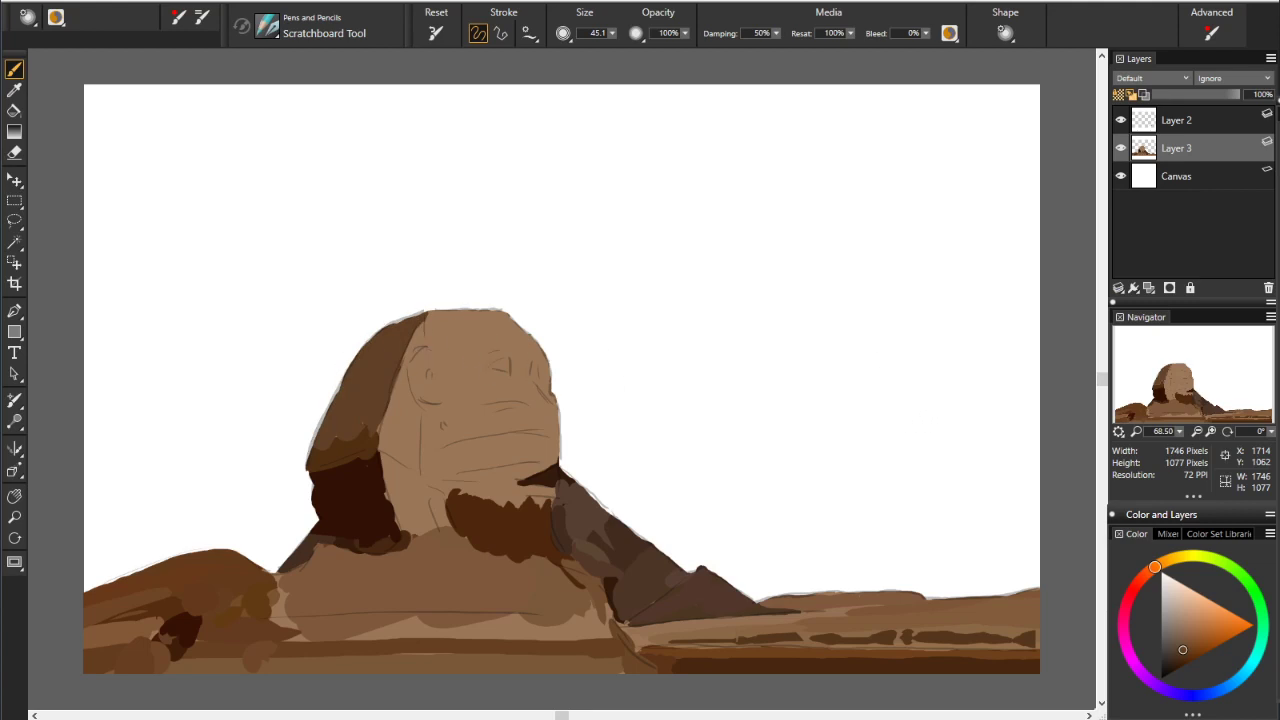
Paint a dark reddish-brown stripe down the headdress's upper-left edge
click(1174, 667)
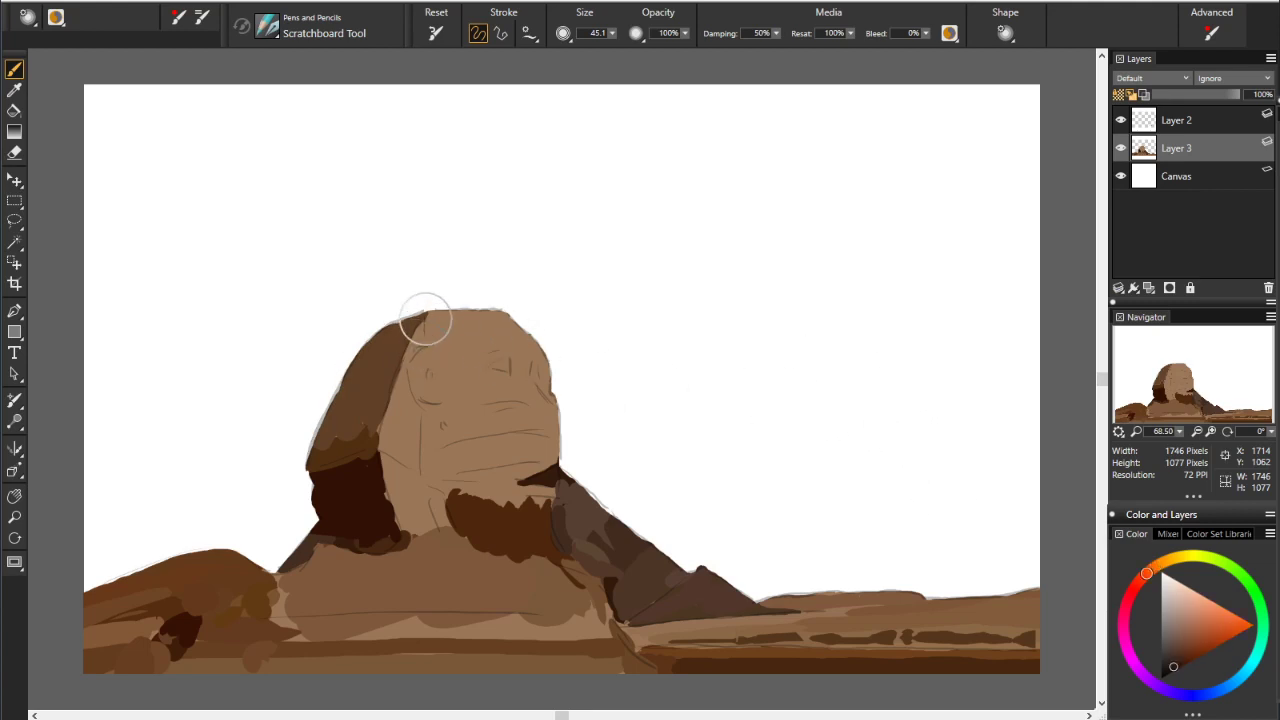
drag(424, 316, 410, 360)
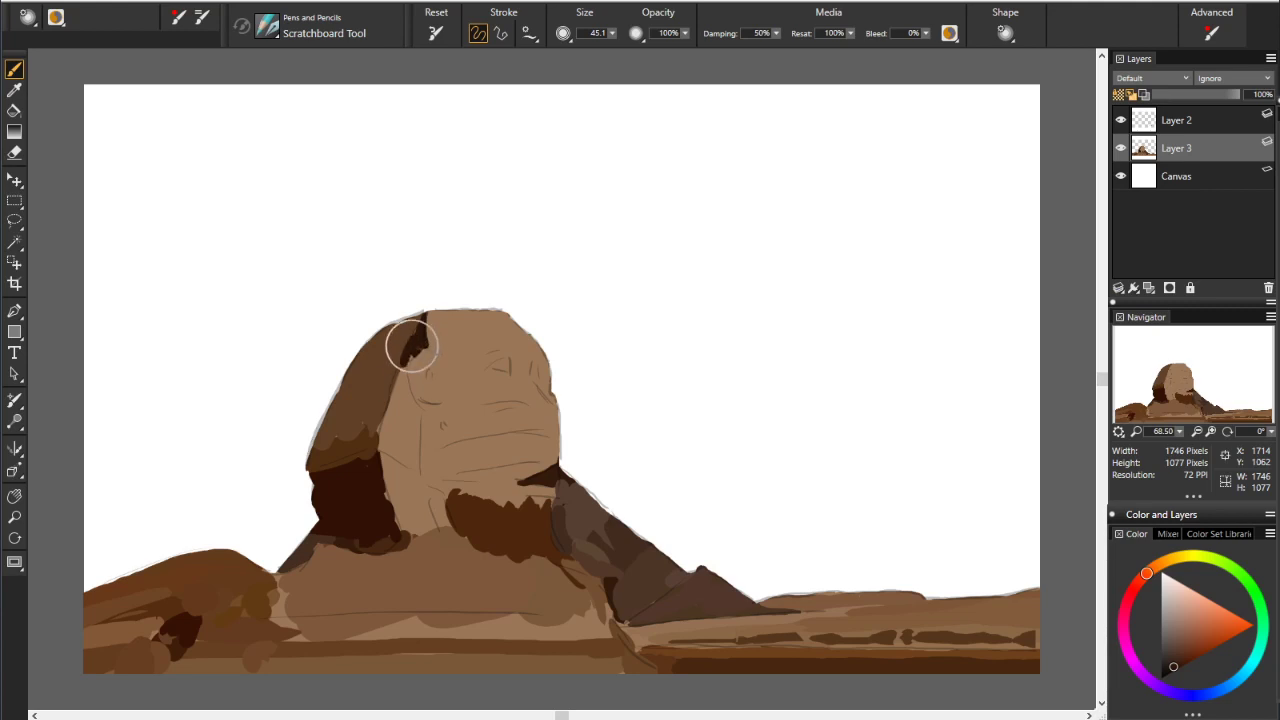
click(1177, 656)
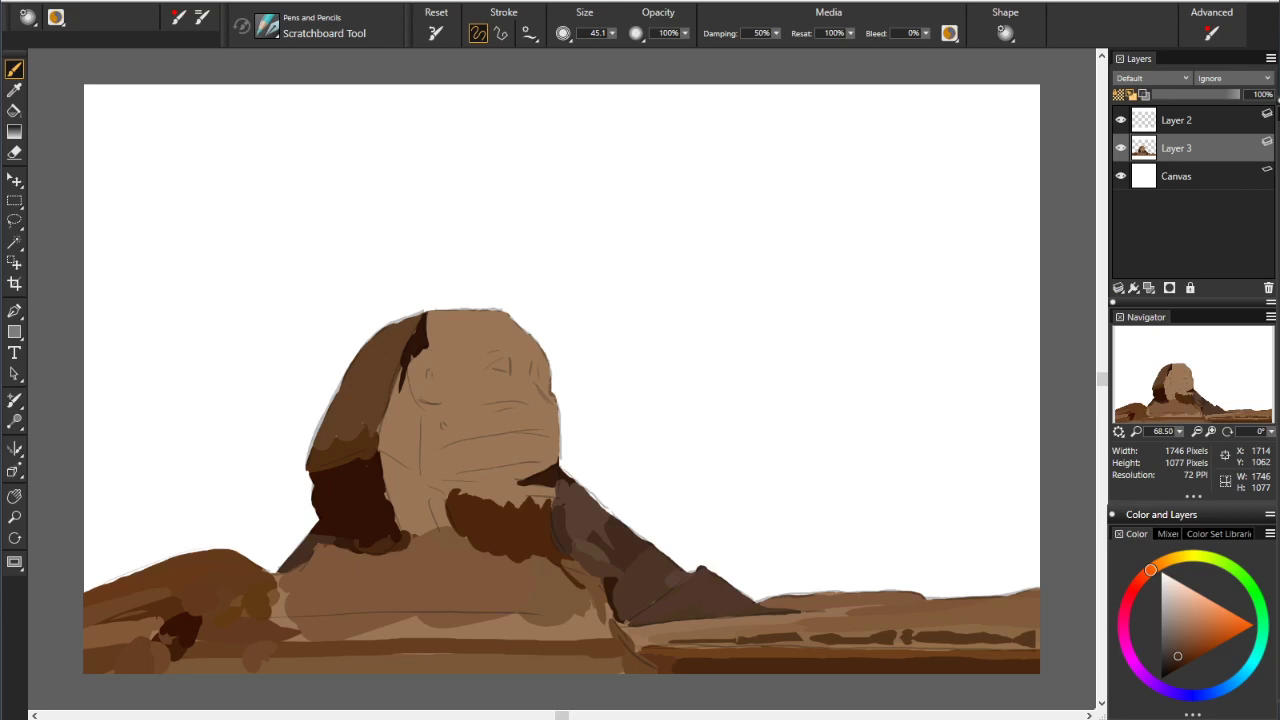
Paint a thick near-black dark red stroke for the Sphinx's eye
click(1165, 674)
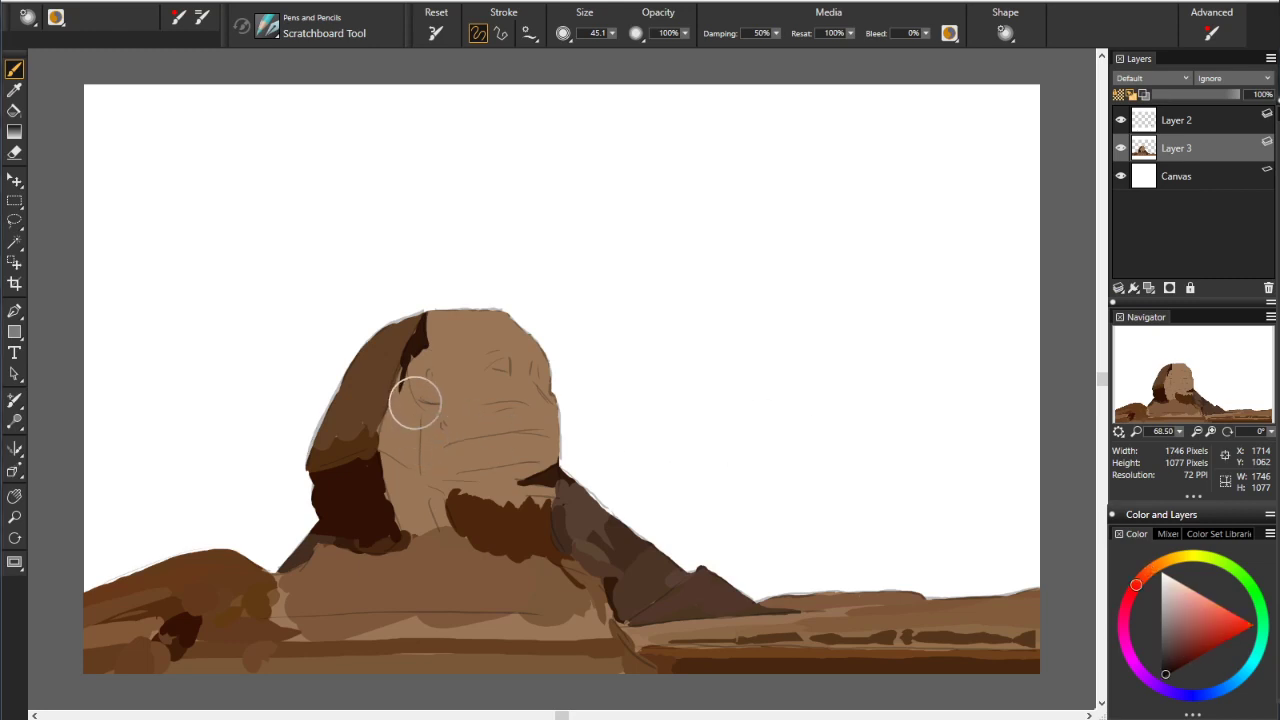
drag(409, 390, 420, 409)
click(1140, 579)
click(1163, 677)
mouse_move(420, 406)
mouse_down()
mouse_move(442, 408)
mouse_move(410, 392)
mouse_move(420, 455)
mouse_move(400, 386)
mouse_move(408, 470)
mouse_up()
click(1152, 568)
Extend redder dark-brown shading left of and around the eye and along the headdress edge
click(1179, 661)
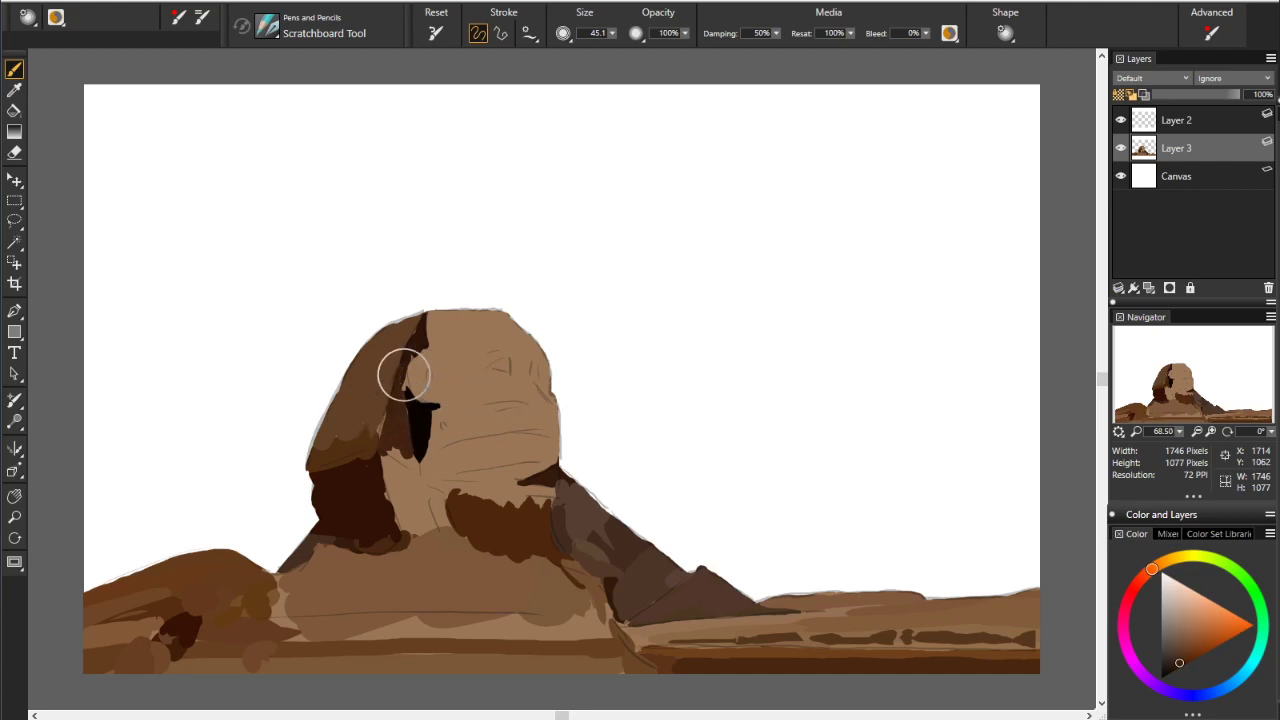
drag(388, 414, 384, 450)
click(1177, 660)
click(1179, 661)
click(1144, 575)
click(1172, 670)
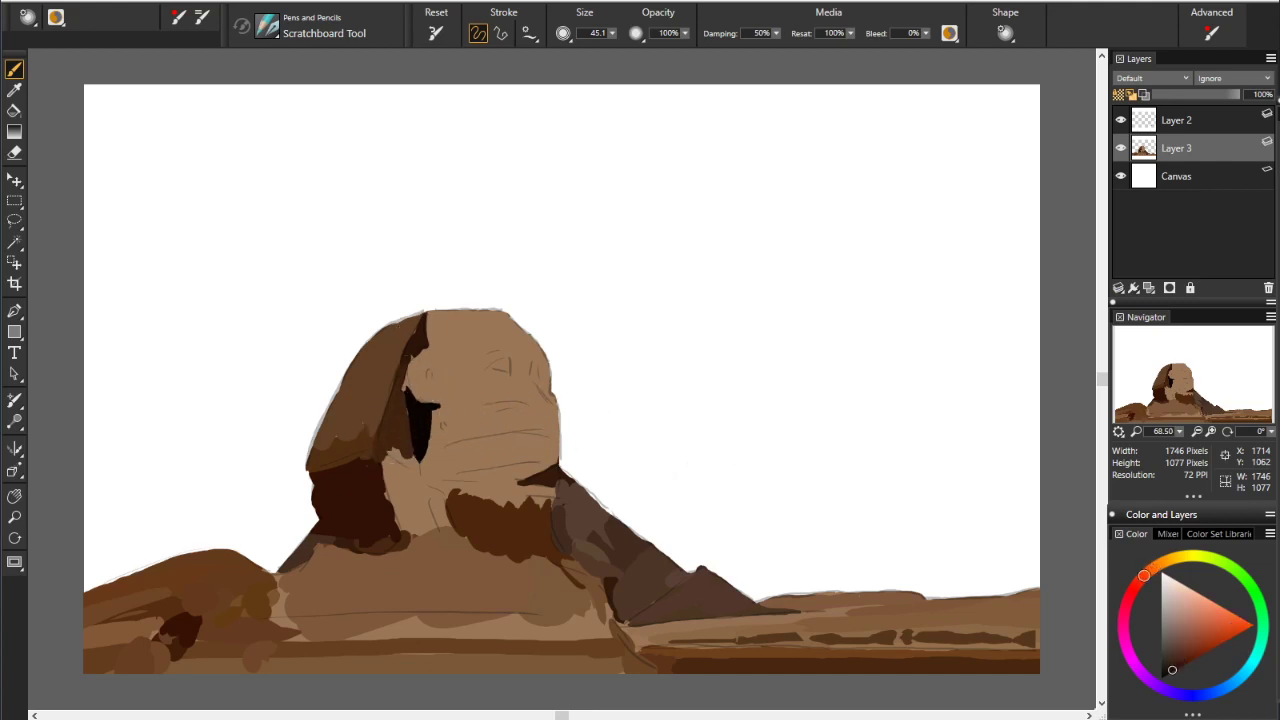
mouse_move(401, 380)
mouse_down()
mouse_move(383, 461)
mouse_move(414, 468)
mouse_up()
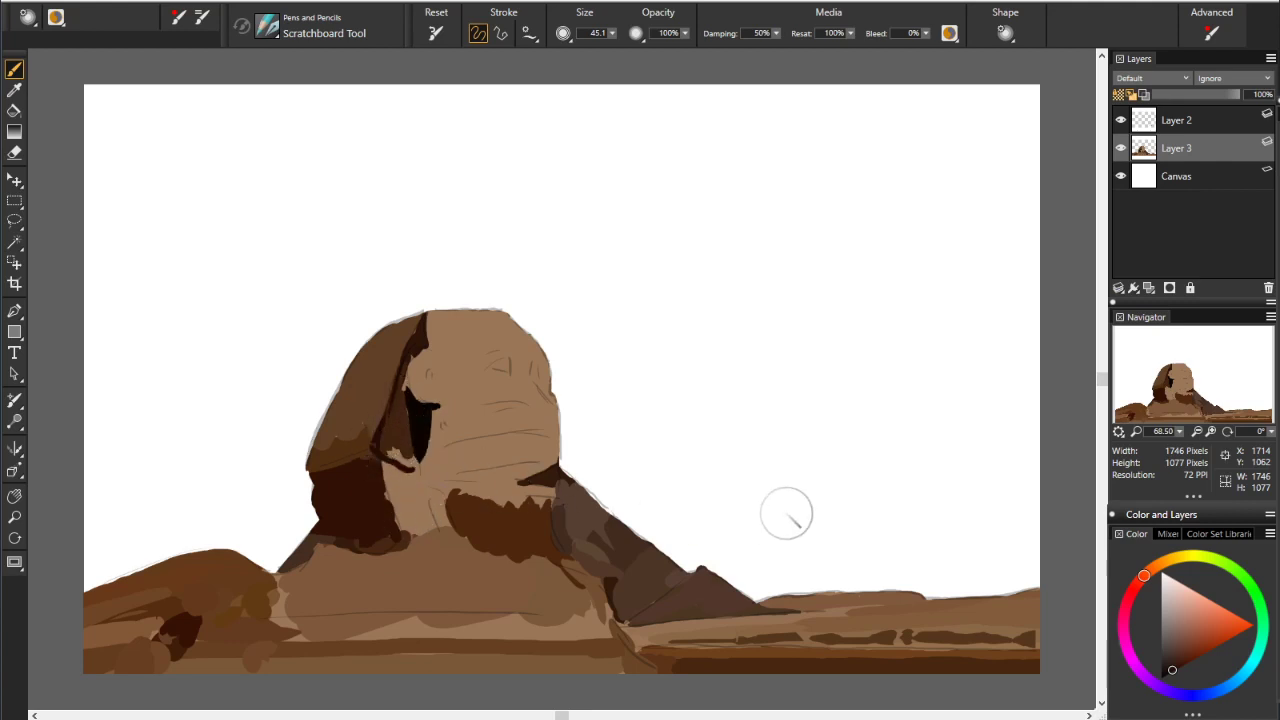
drag(323, 466, 369, 444)
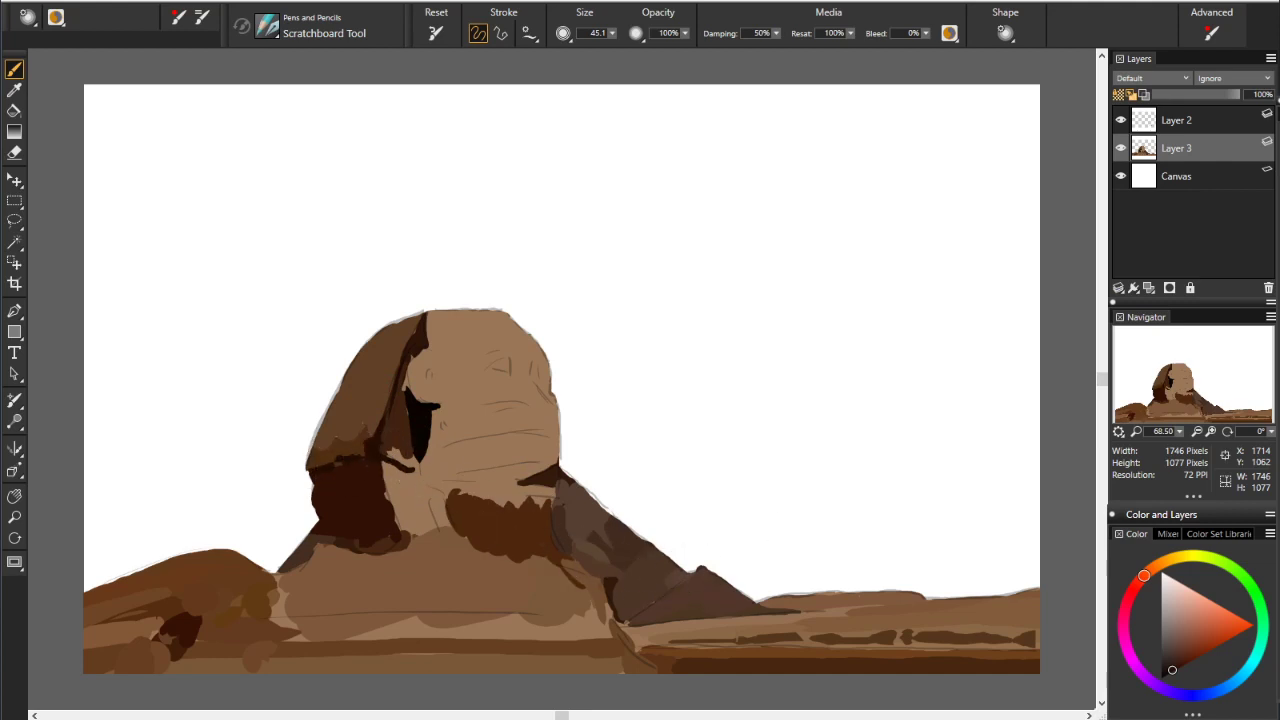
Add a dark stroke along the head band and small dark and lighter brown marks on the head
alt+click(416, 345)
drag(412, 375, 432, 320)
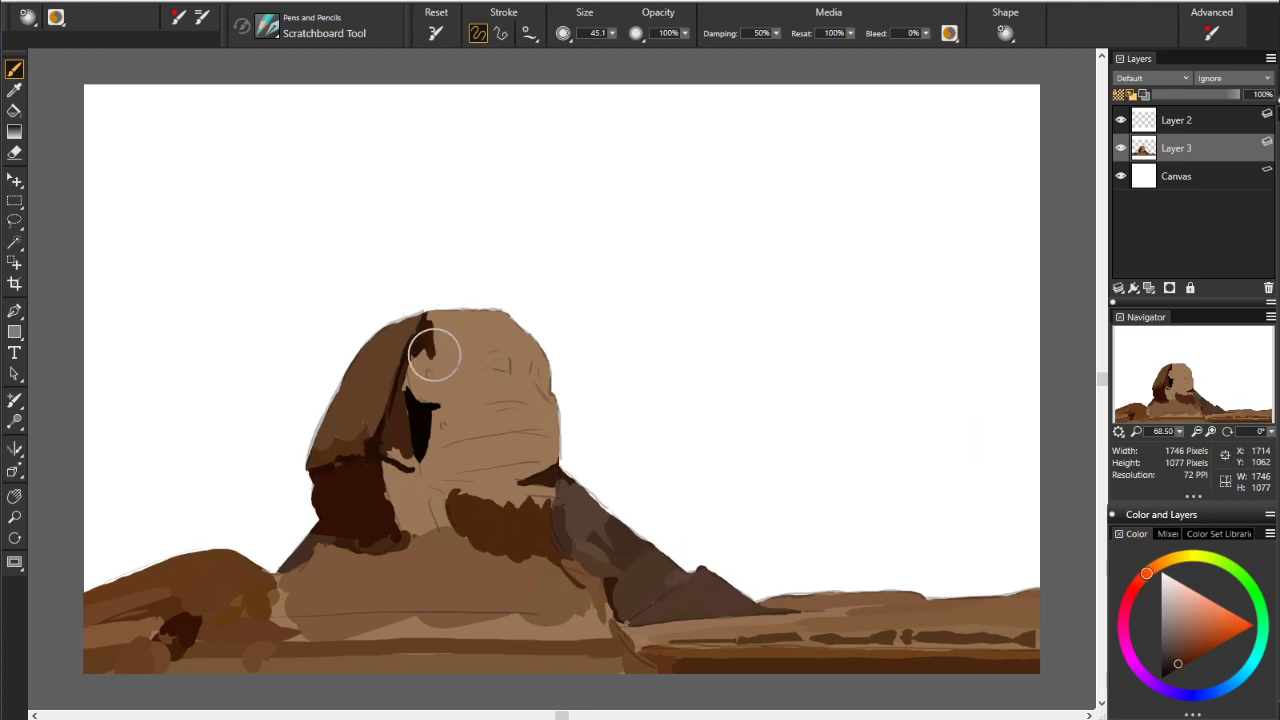
alt+click(358, 366)
drag(428, 366, 426, 362)
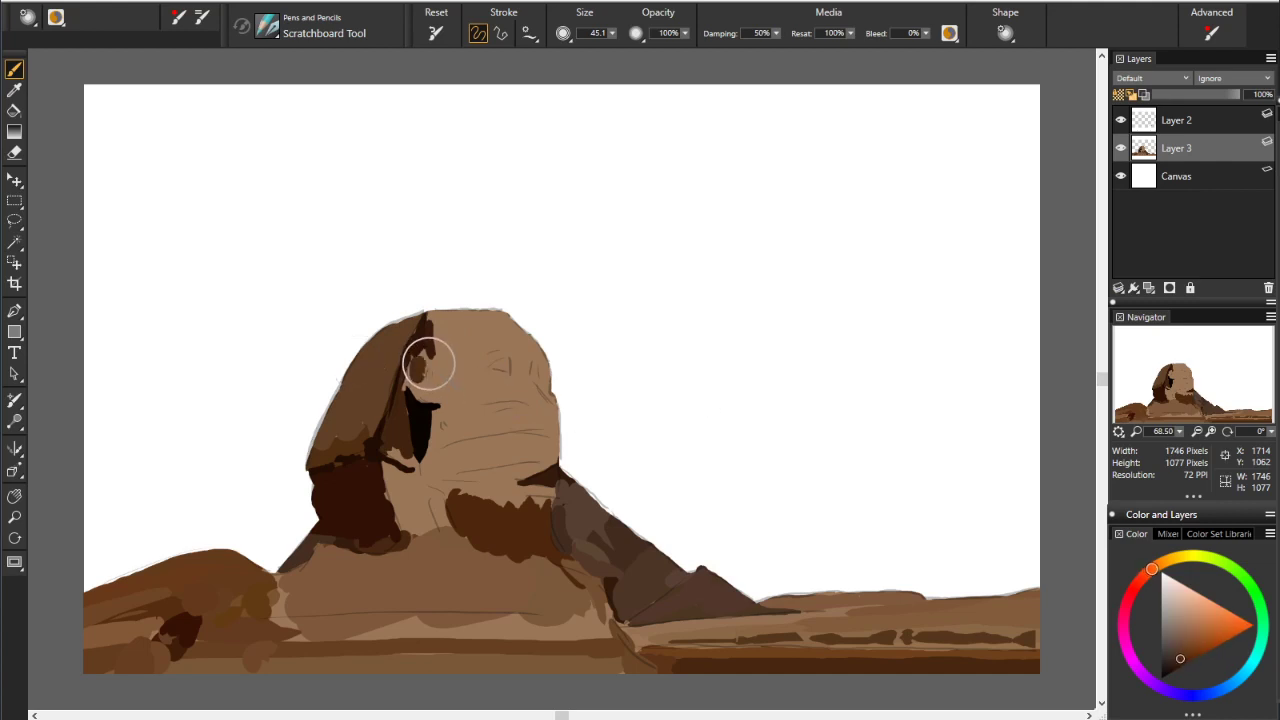
click(430, 366)
drag(414, 380, 421, 390)
click(421, 396)
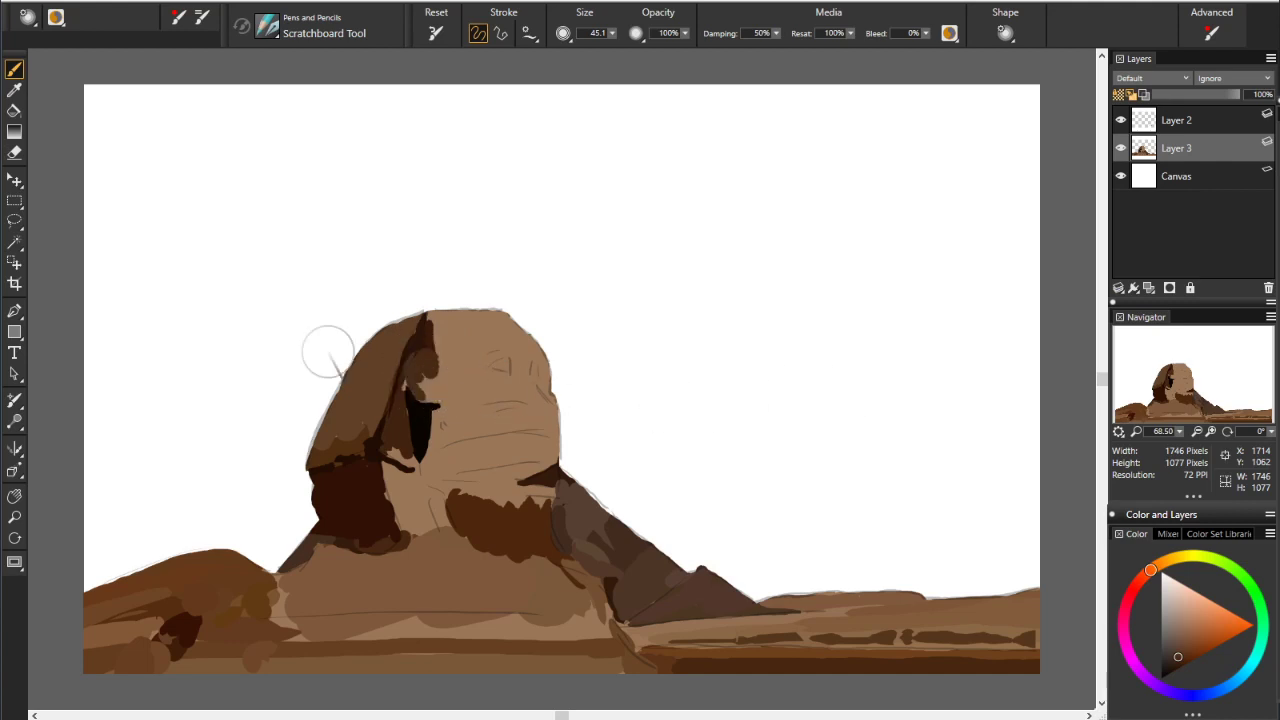
click(403, 377)
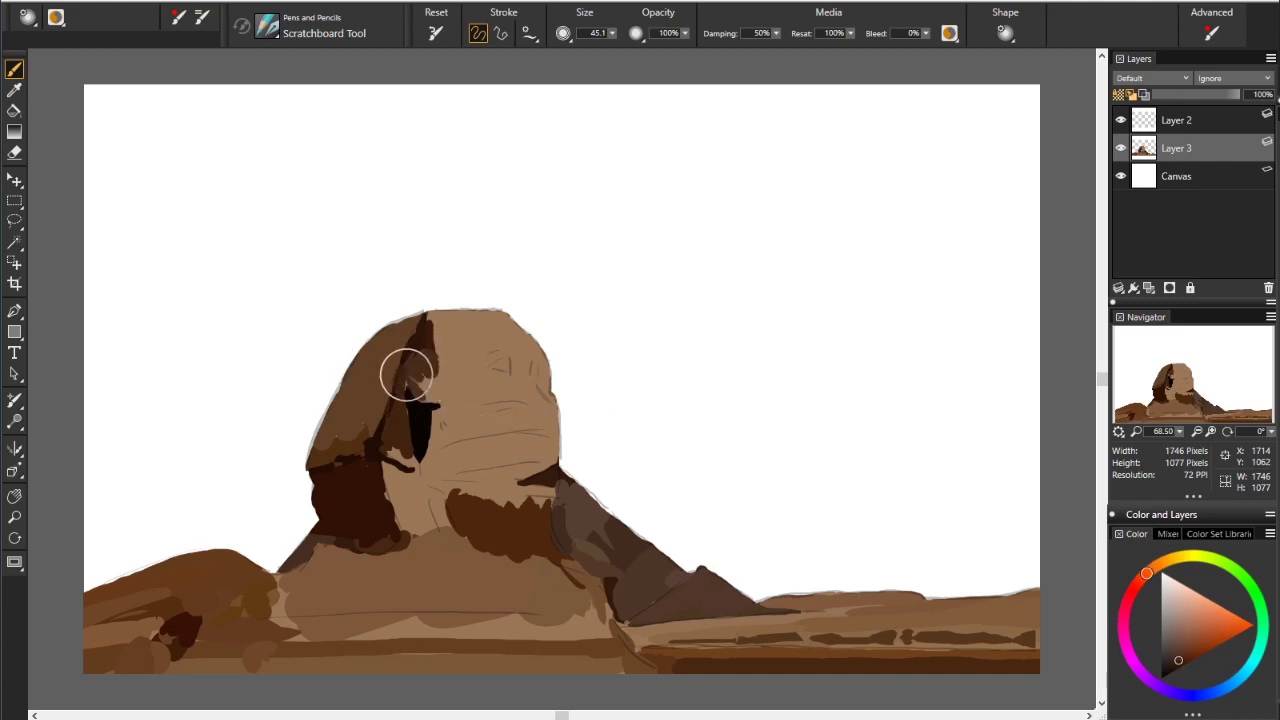
Add light strokes inside the eye, then darken the eye edge and socket in darker brown
alt+click(395, 394)
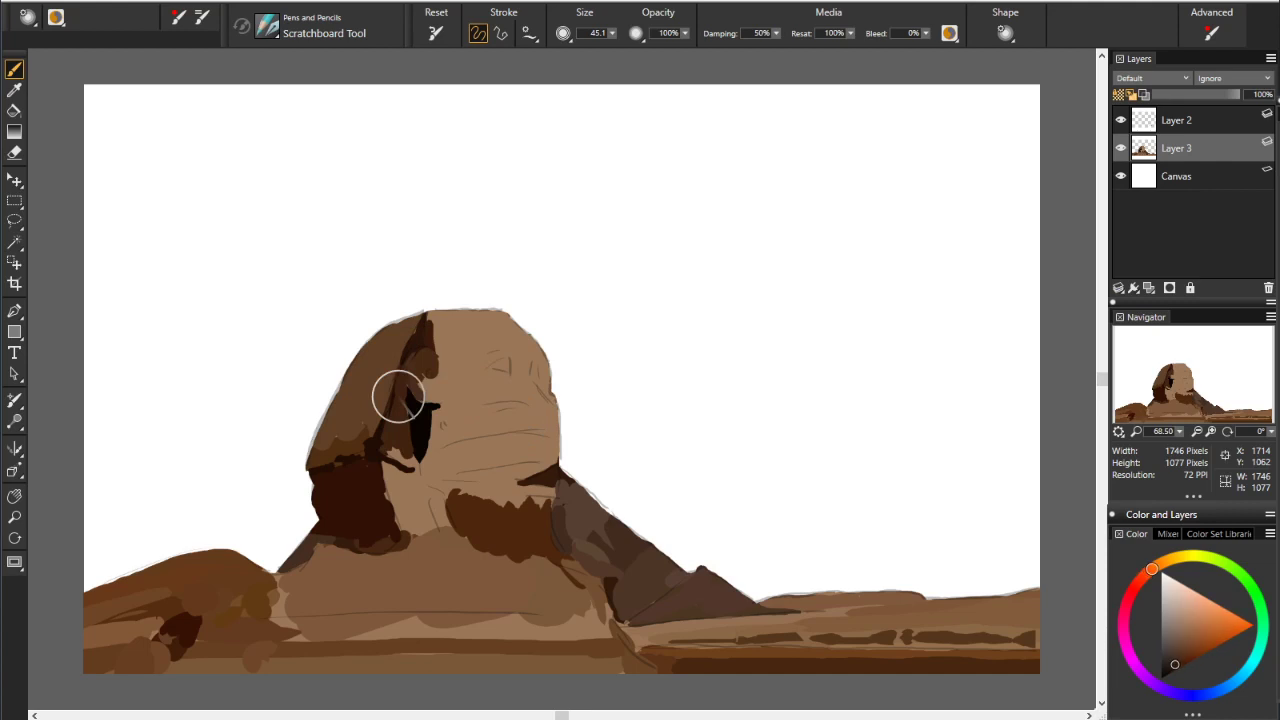
drag(414, 408, 414, 422)
alt+click(257, 406)
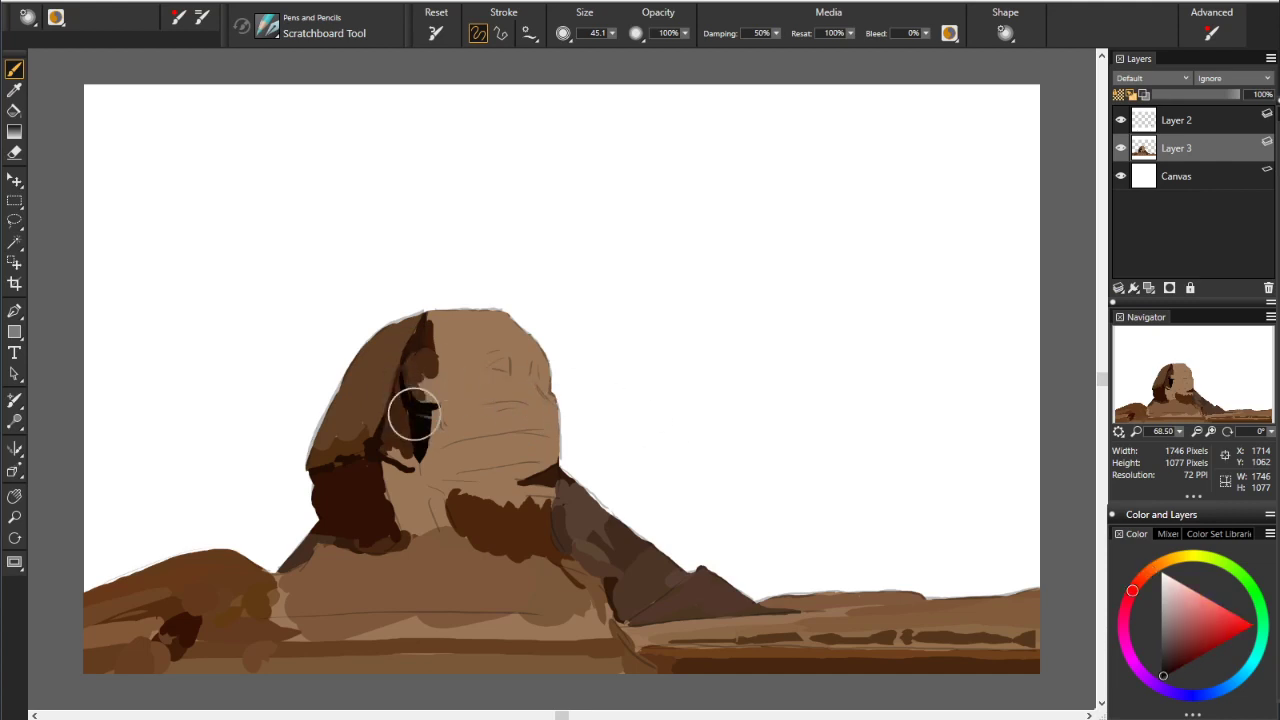
alt+click(425, 375)
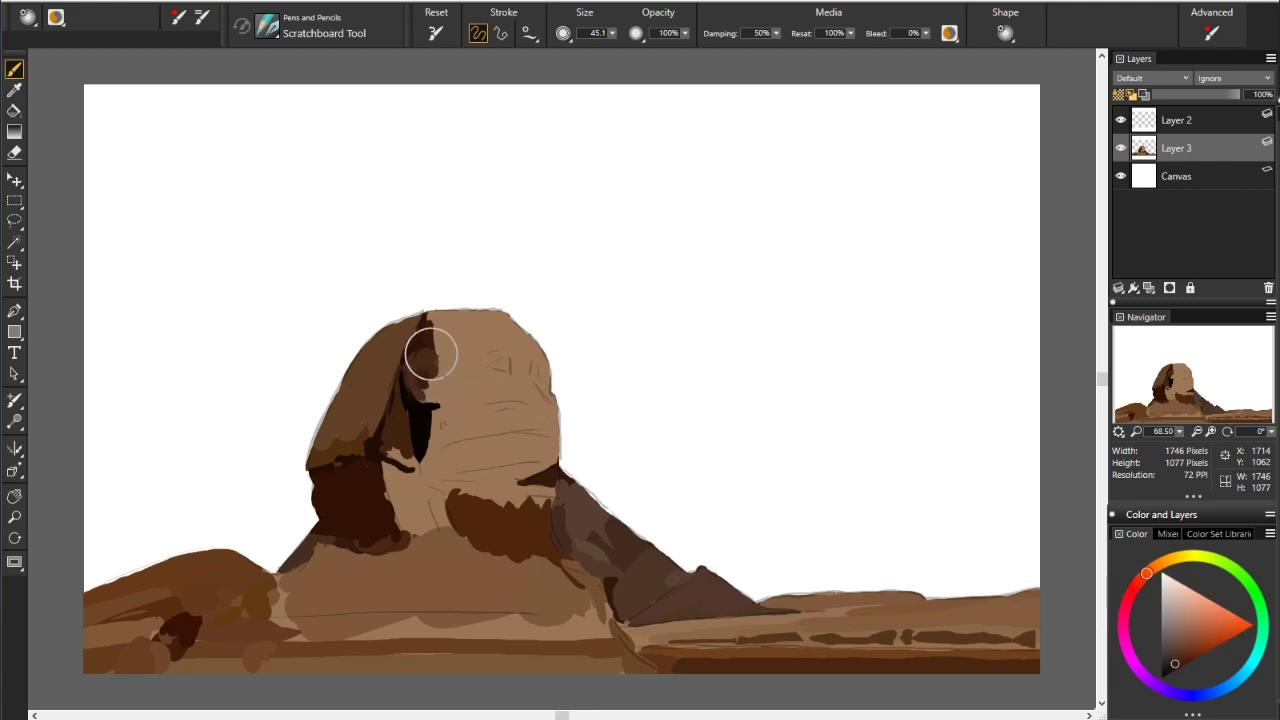
alt+click(431, 354)
mouse_move(440, 386)
mouse_down()
mouse_move(429, 390)
mouse_move(449, 369)
mouse_move(437, 363)
mouse_move(445, 405)
mouse_up()
alt+click(448, 352)
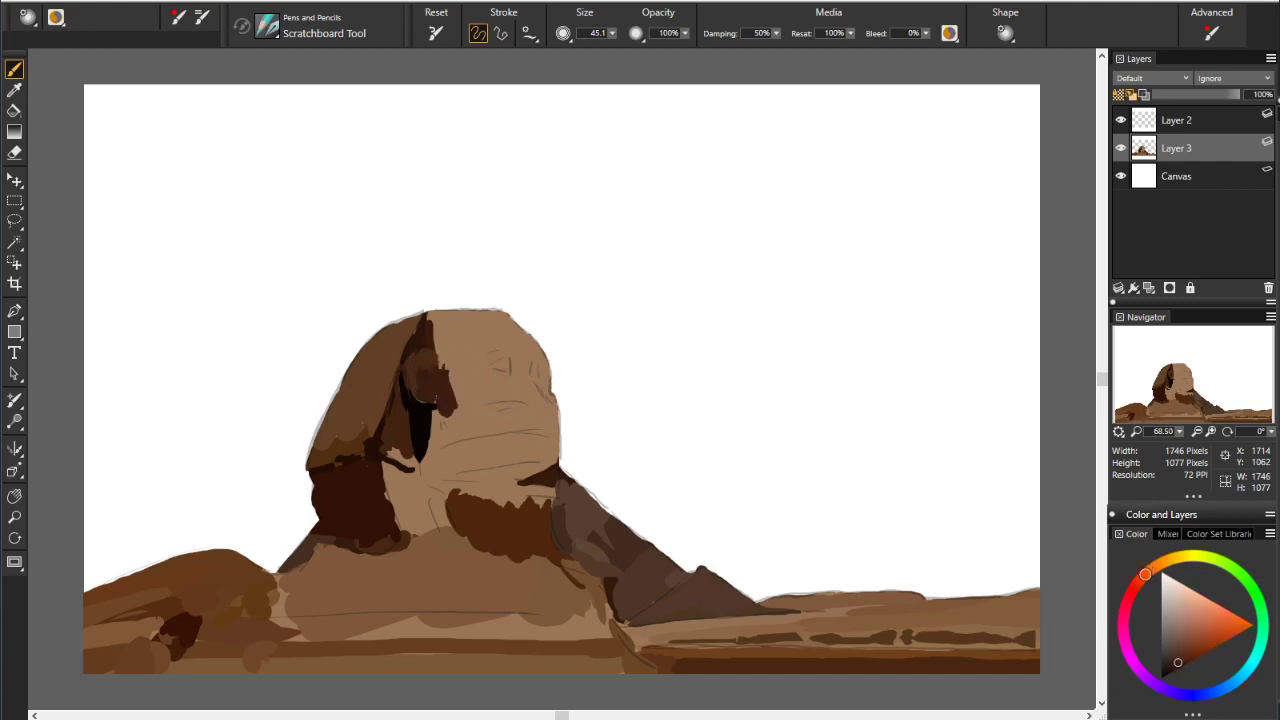
alt+click(438, 400)
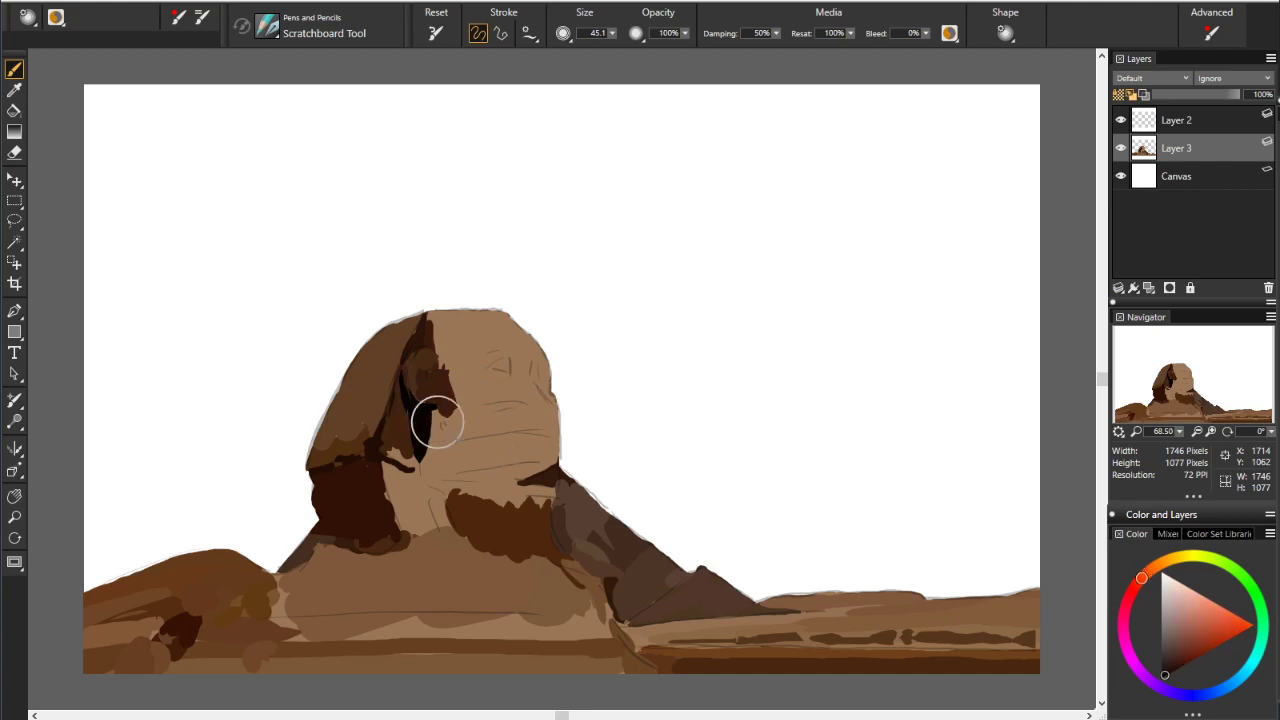
mouse_move(437, 409)
mouse_down()
mouse_move(450, 426)
mouse_move(438, 440)
mouse_up()
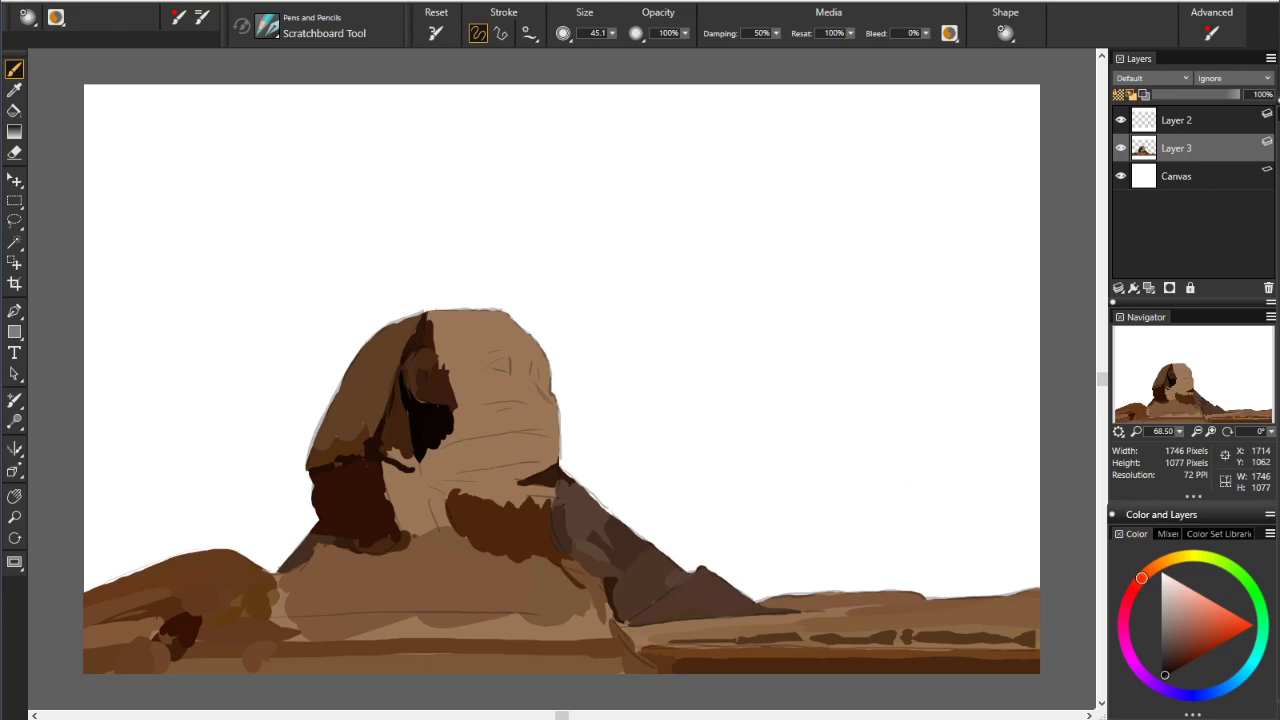
Paint a dark brown mouth line across the face, then cover below the eye and chin in light brown
alt+click(568, 504)
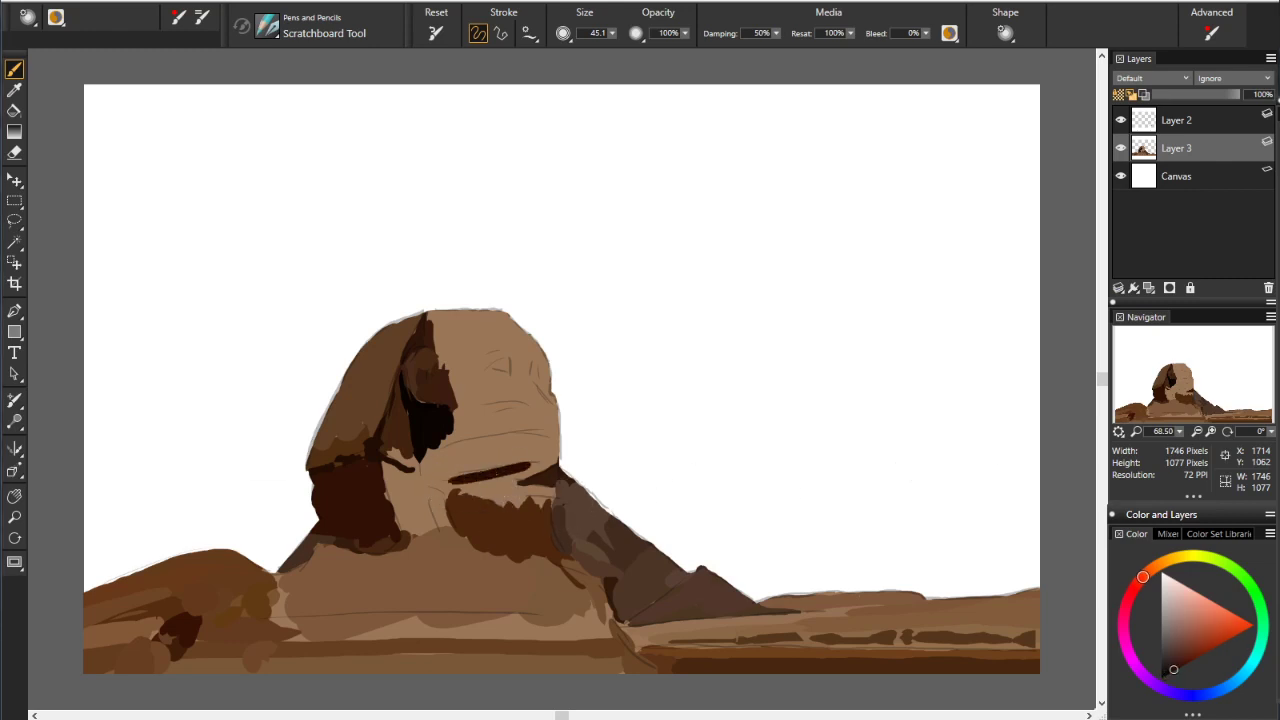
drag(540, 465, 450, 481)
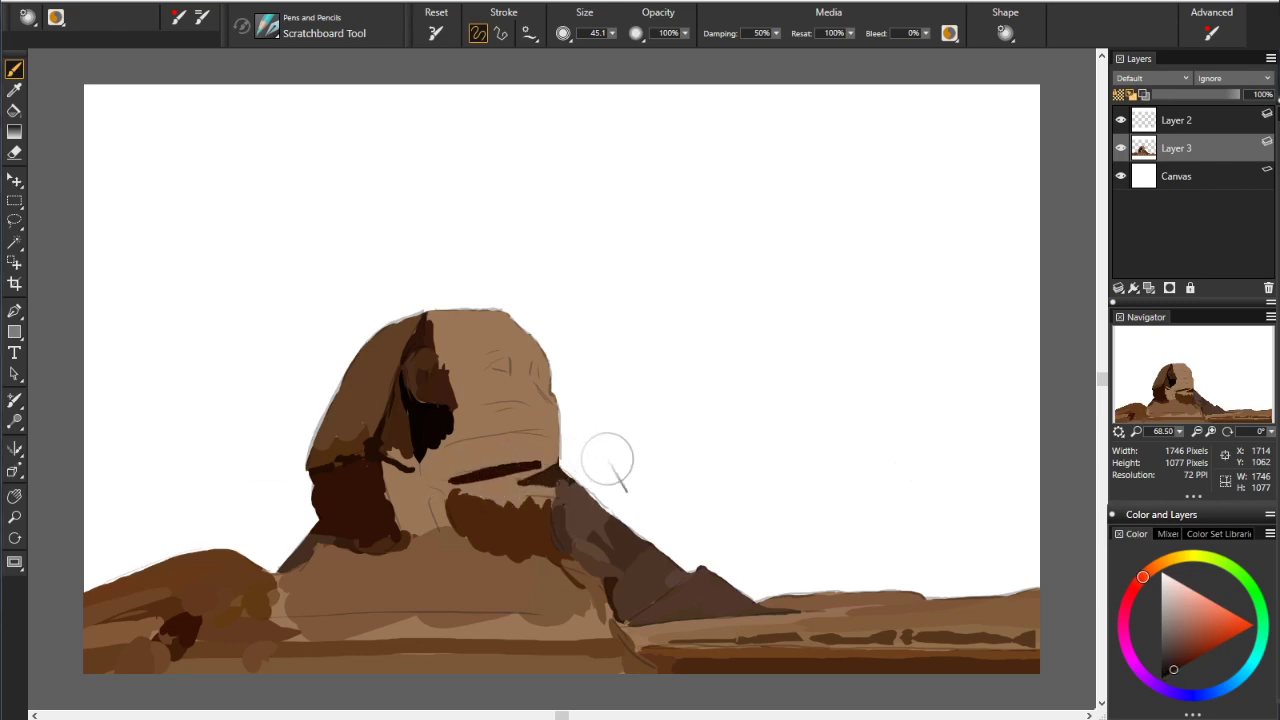
drag(515, 470, 555, 468)
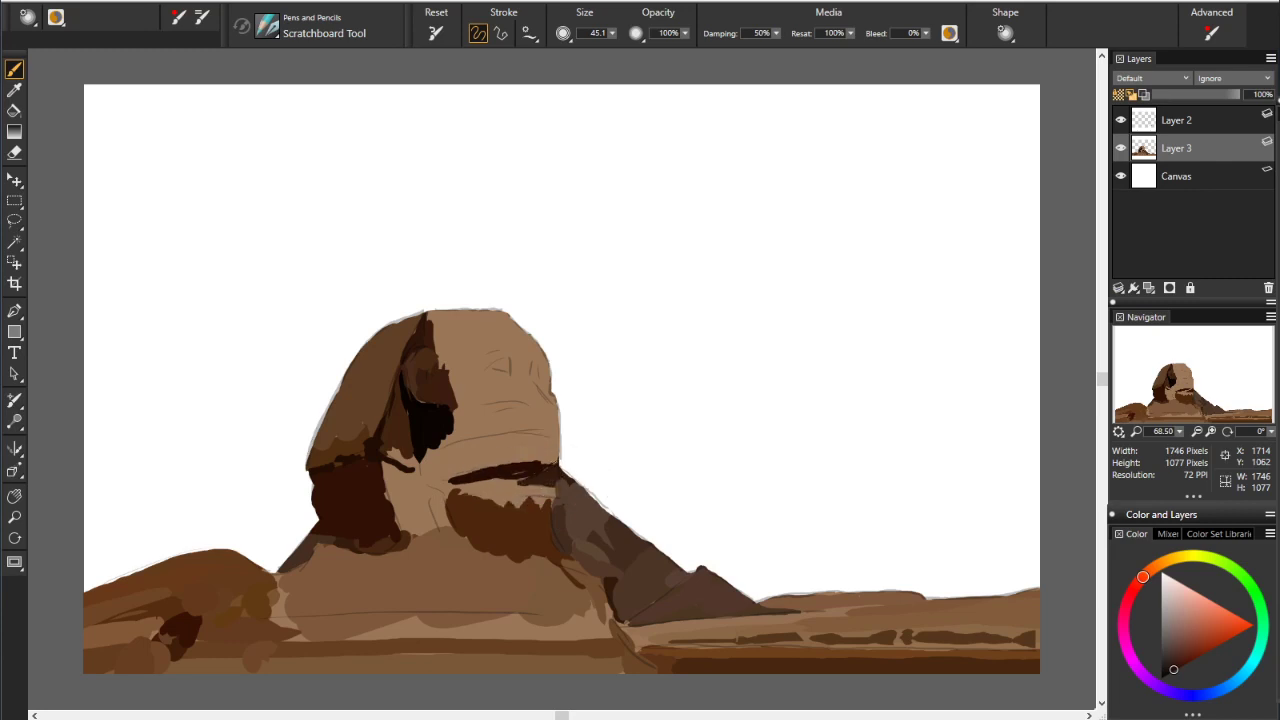
alt+click(436, 455)
mouse_move(436, 455)
mouse_down()
mouse_move(486, 491)
mouse_move(515, 492)
mouse_up()
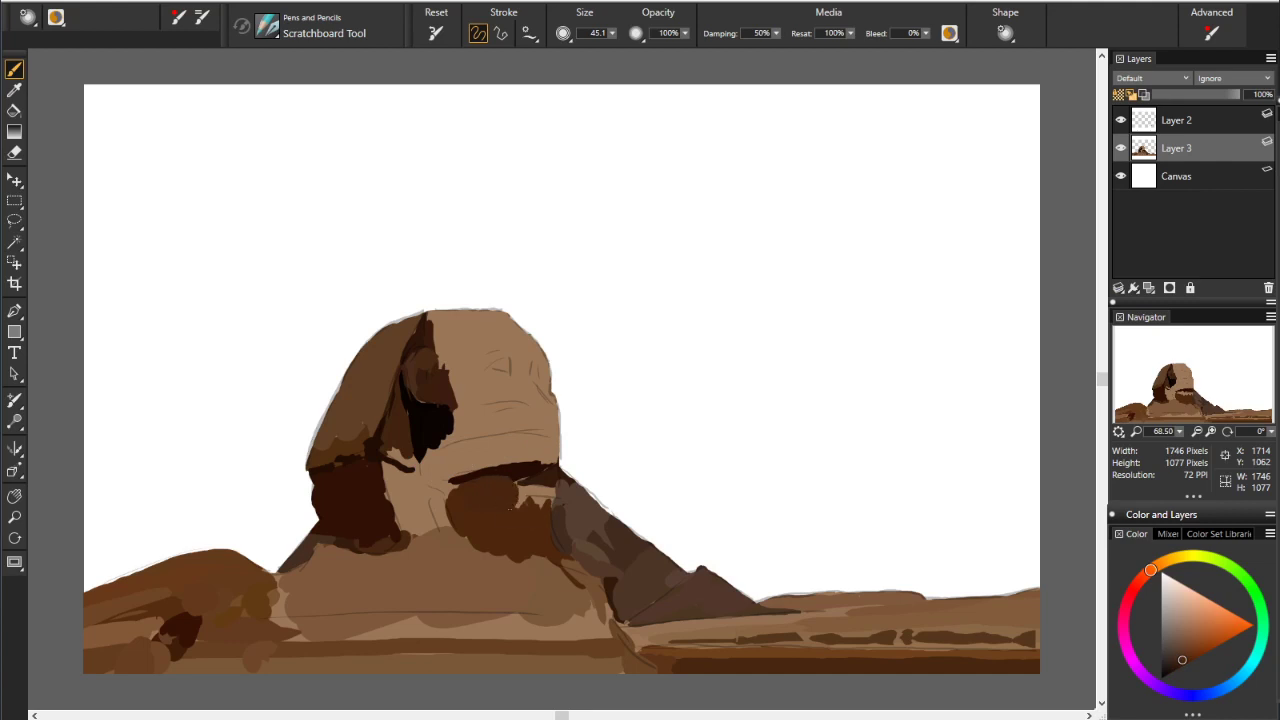
Paint a light tan stroke under the Sphinx's eye
alt+click(323, 466)
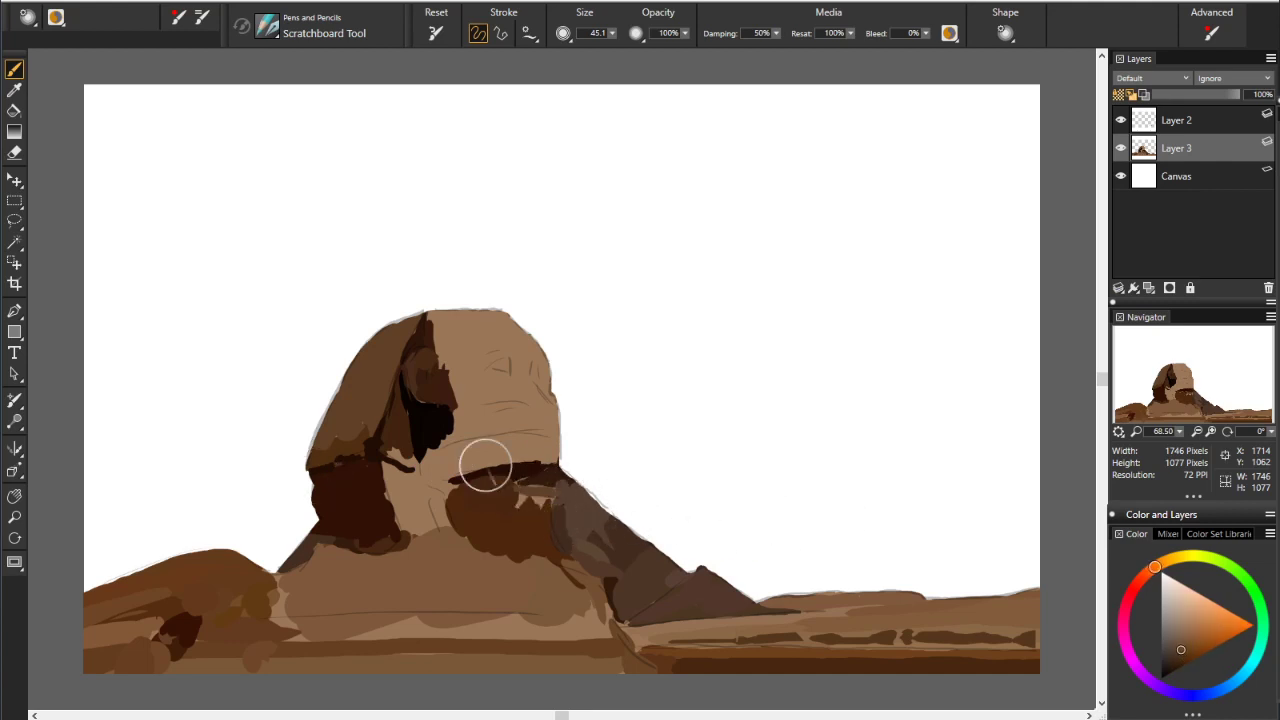
alt+click(486, 465)
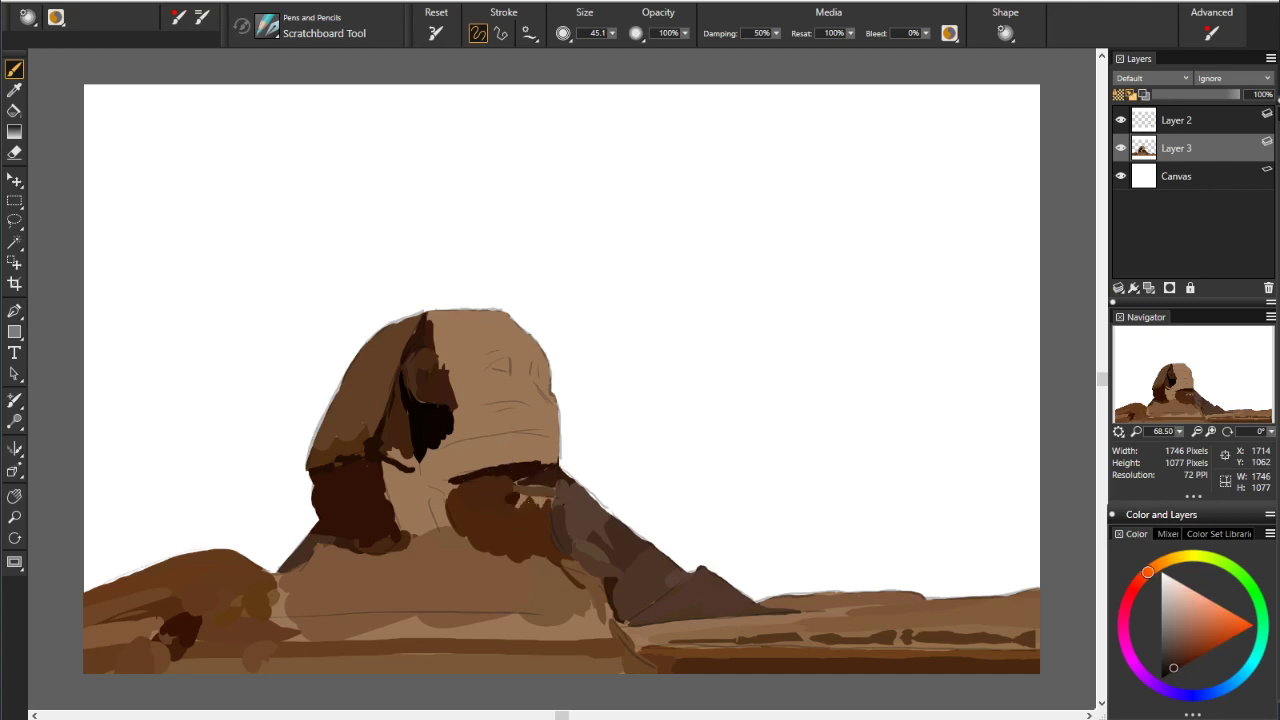
alt+click(548, 493)
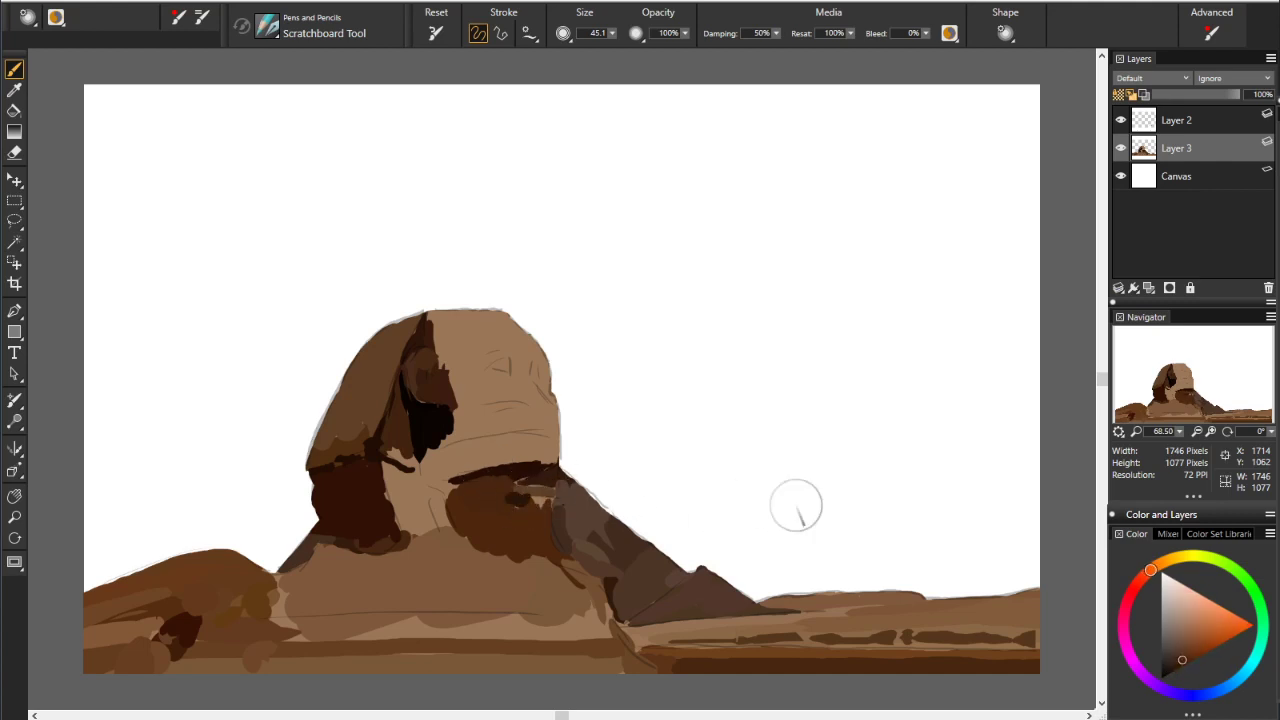
alt+click(551, 420)
mouse_move(484, 446)
mouse_down()
mouse_move(459, 470)
mouse_move(550, 450)
mouse_up()
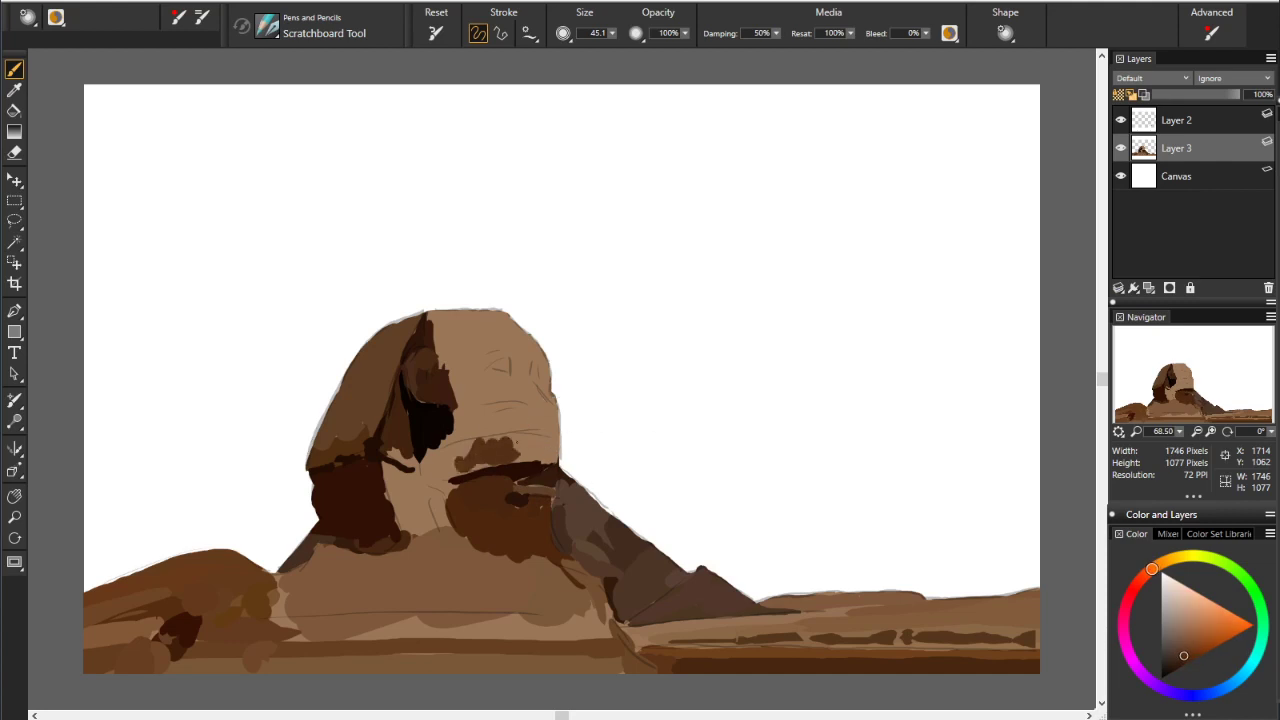
Lay a dark brown band across the upper lip, extending it left with darker dabs
alt+click(551, 449)
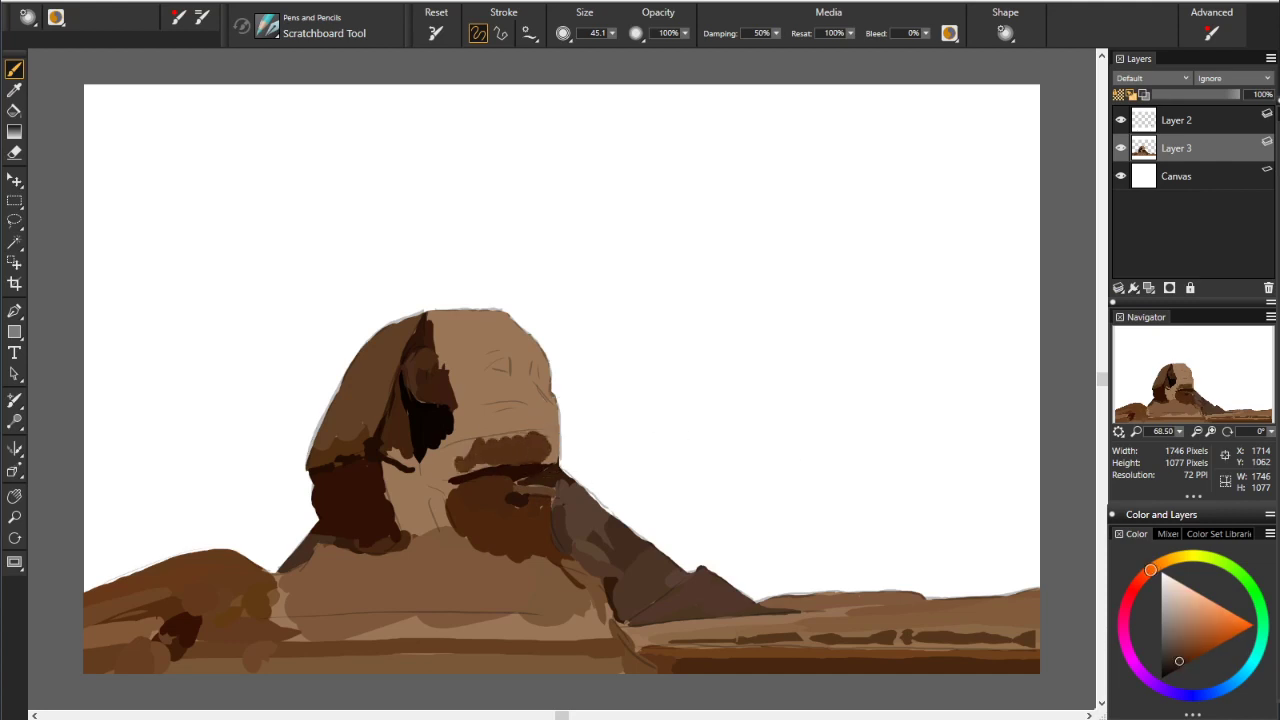
drag(551, 449, 525, 445)
alt+click(553, 395)
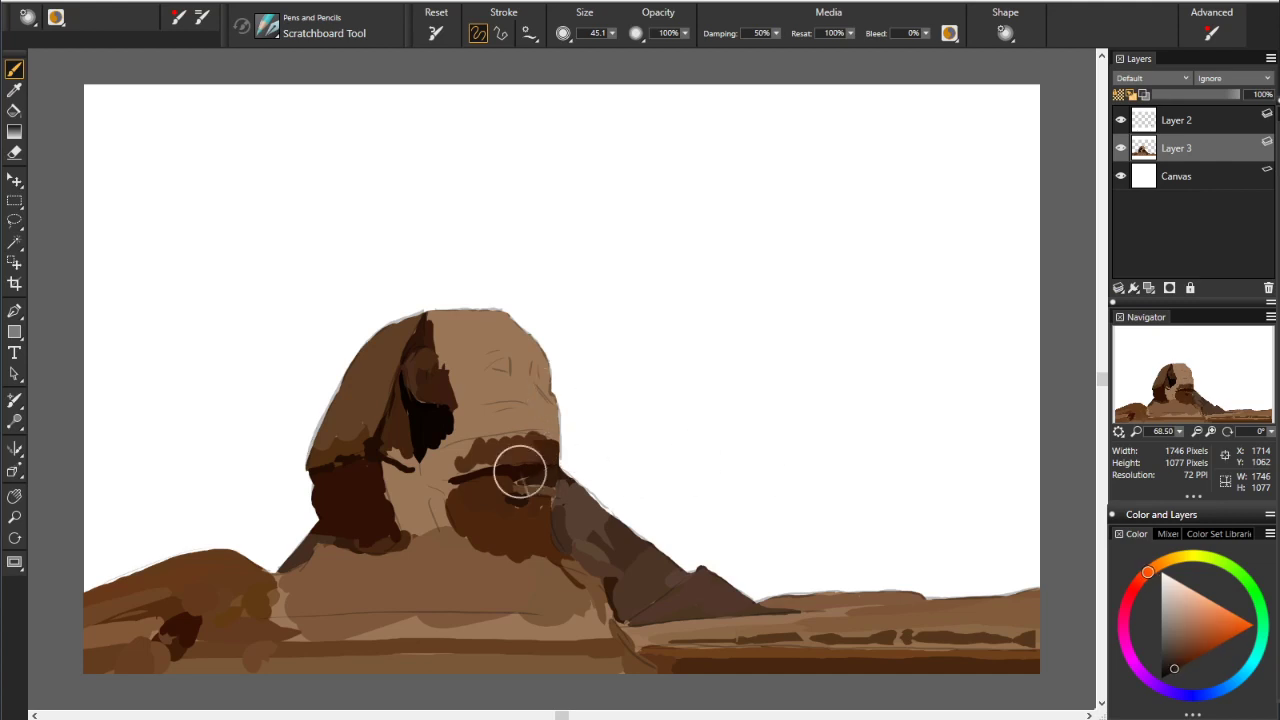
drag(514, 466, 442, 462)
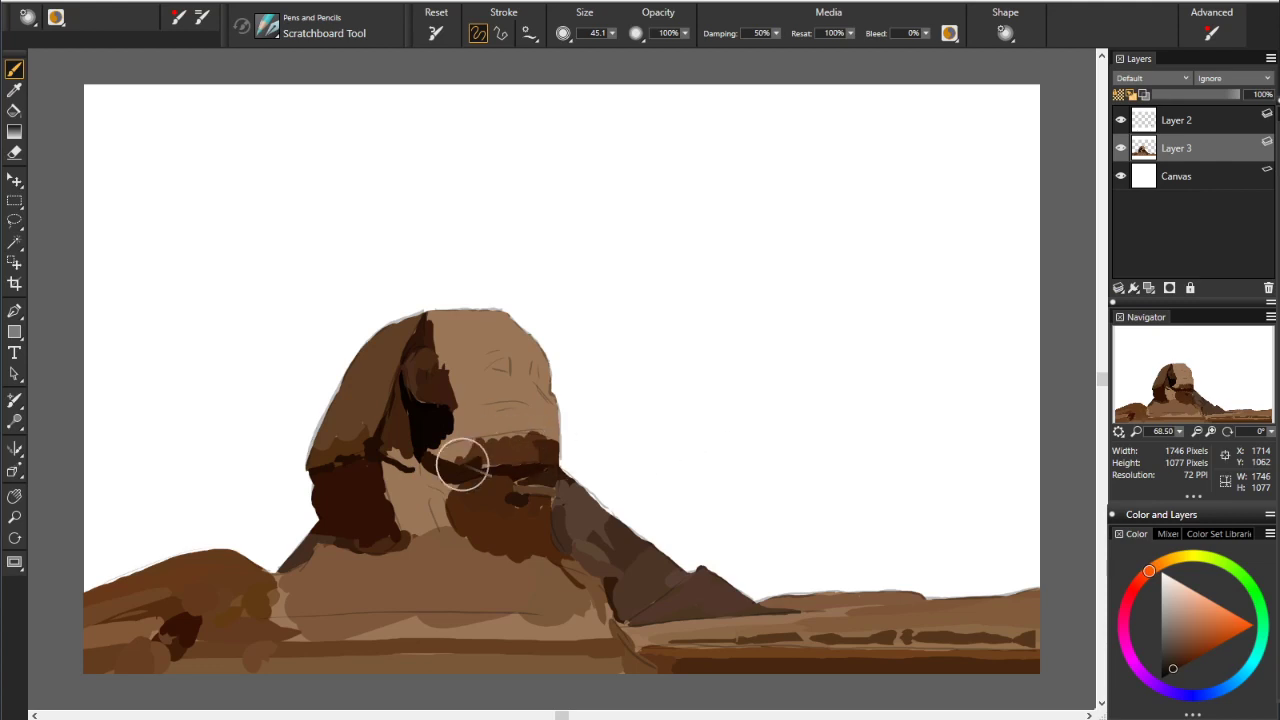
drag(436, 455, 470, 446)
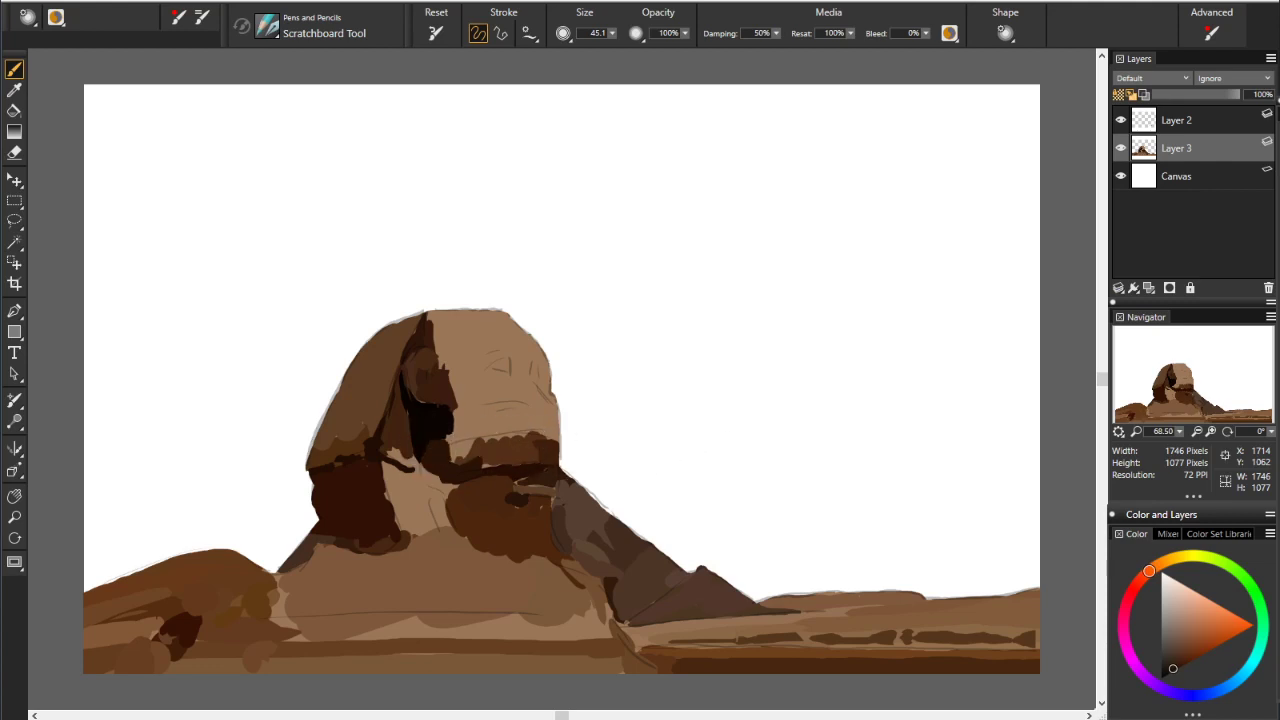
Dab a dark red-brown spot on the eye and shade the top-right of the head
alt+click(491, 408)
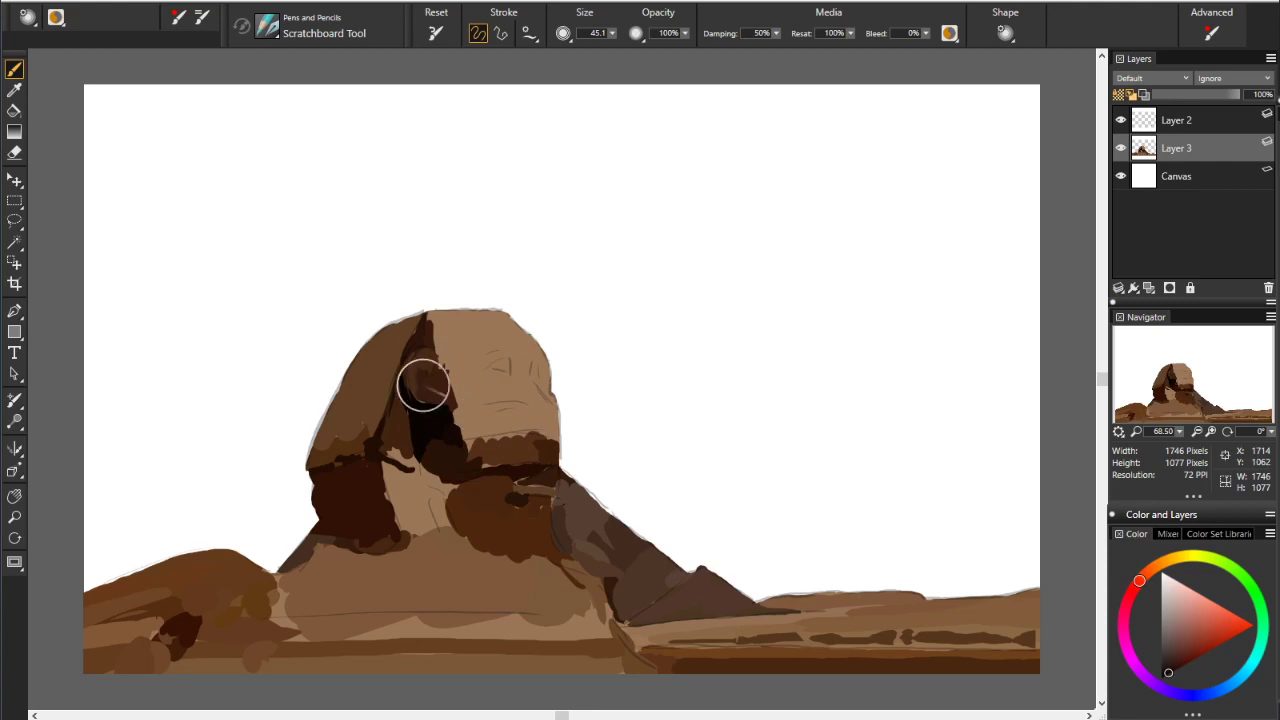
drag(416, 372, 424, 382)
alt+click(521, 371)
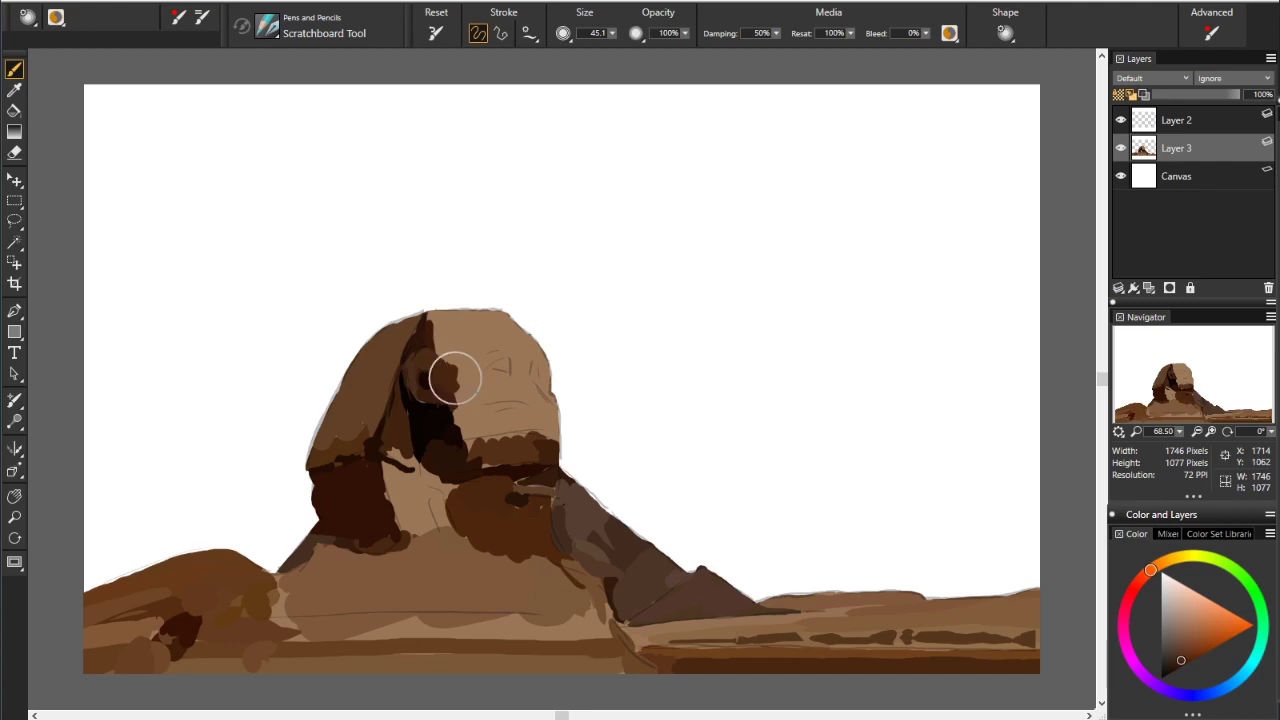
alt+click(476, 320)
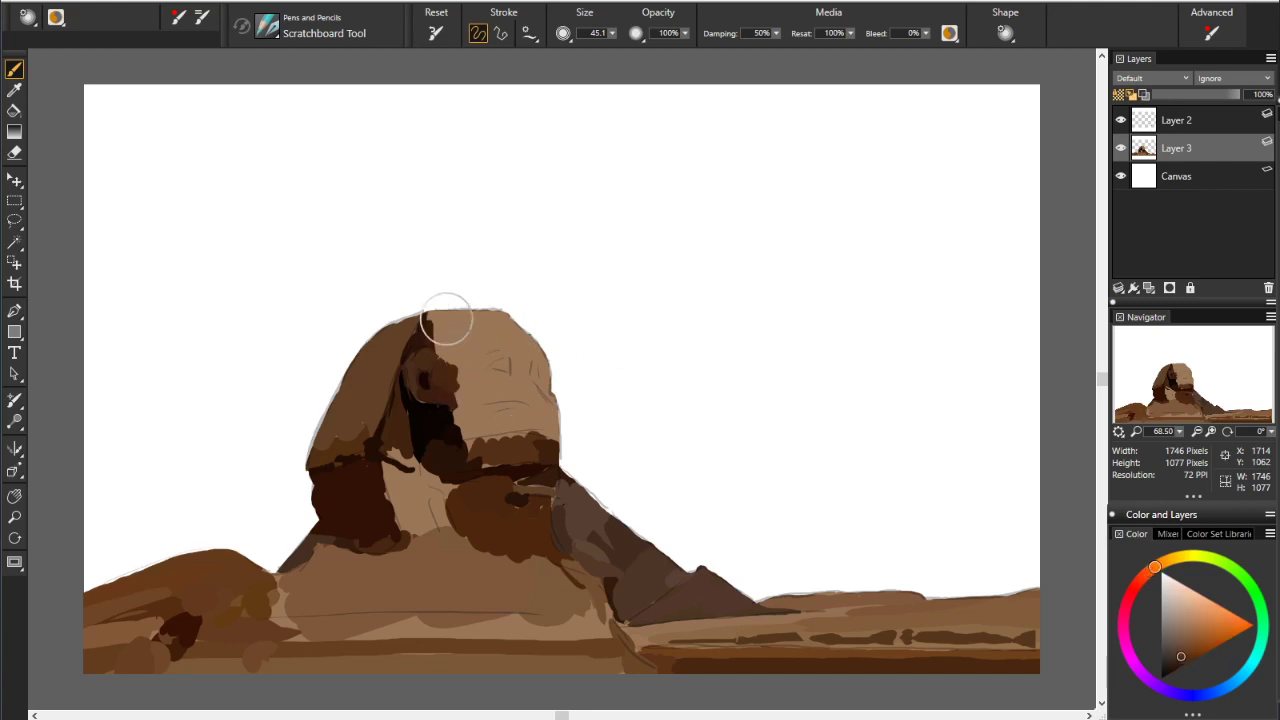
drag(446, 309, 442, 355)
key(ctrl+z)
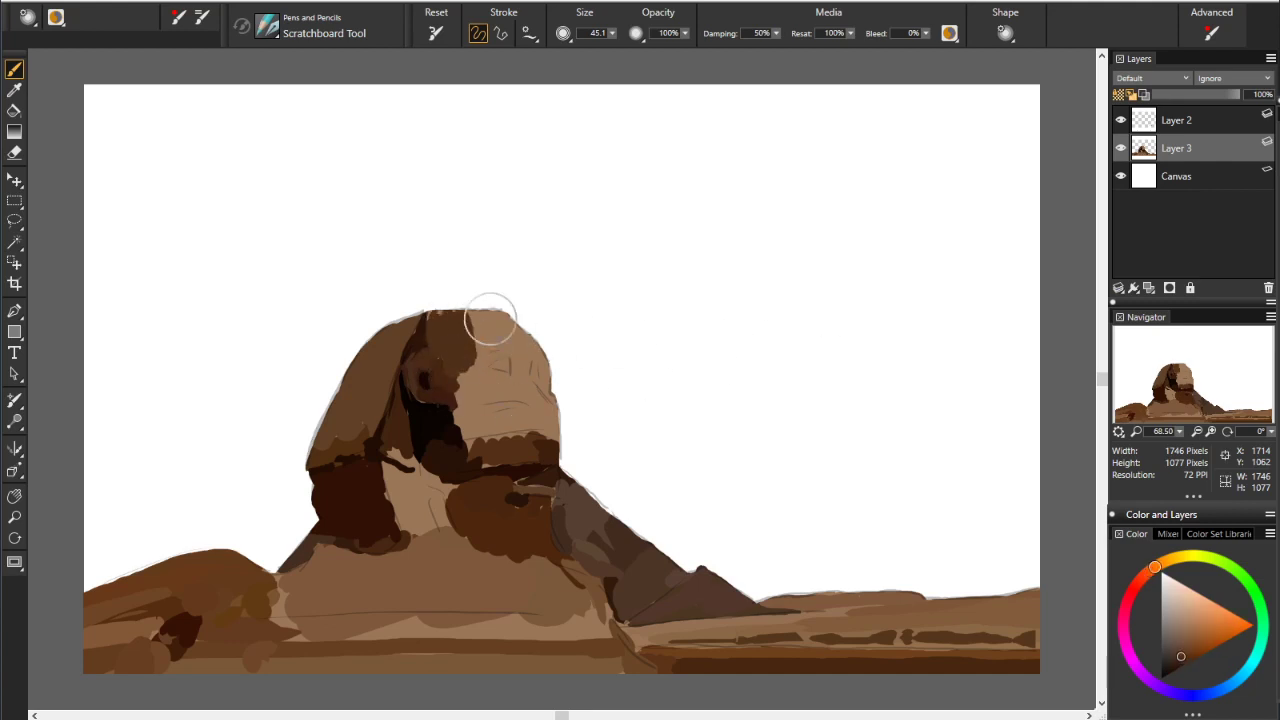
alt+click(491, 314)
drag(483, 305, 530, 345)
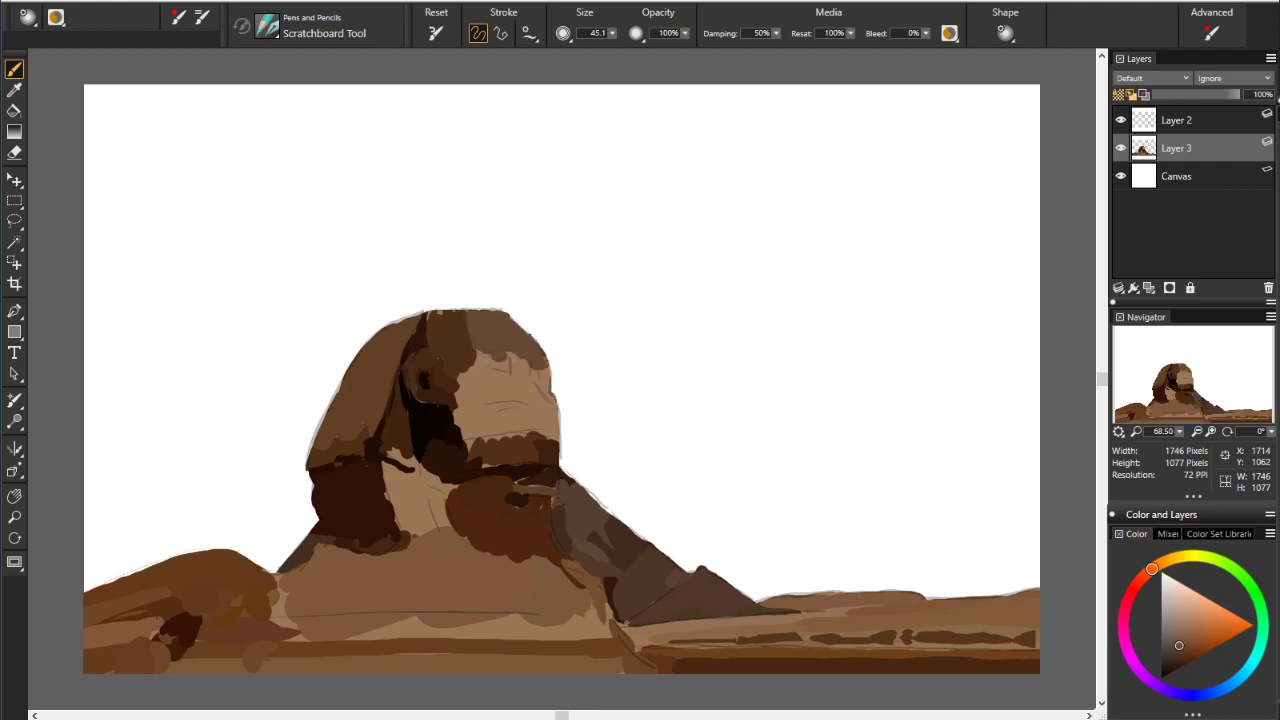
Add dark brown and near-black dabs on the head and face, plus a dark stroke under the eye
click(1181, 662)
drag(509, 352, 517, 375)
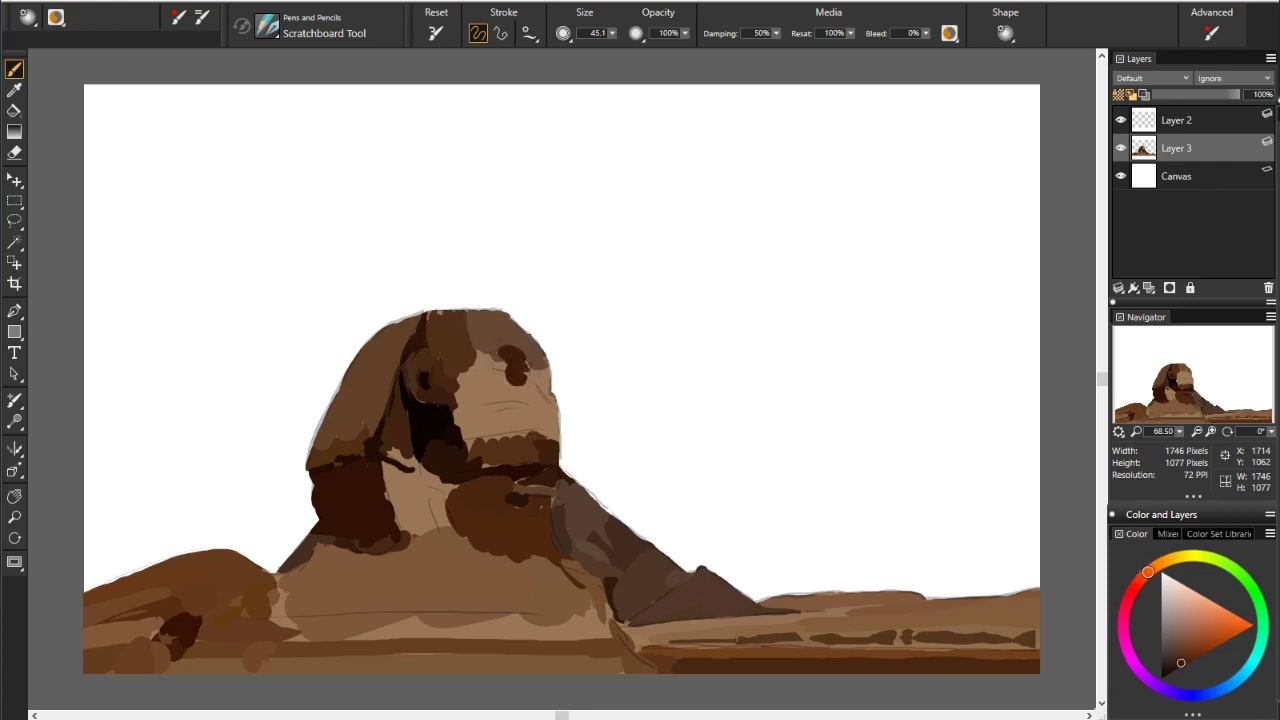
click(527, 368)
alt+click(480, 334)
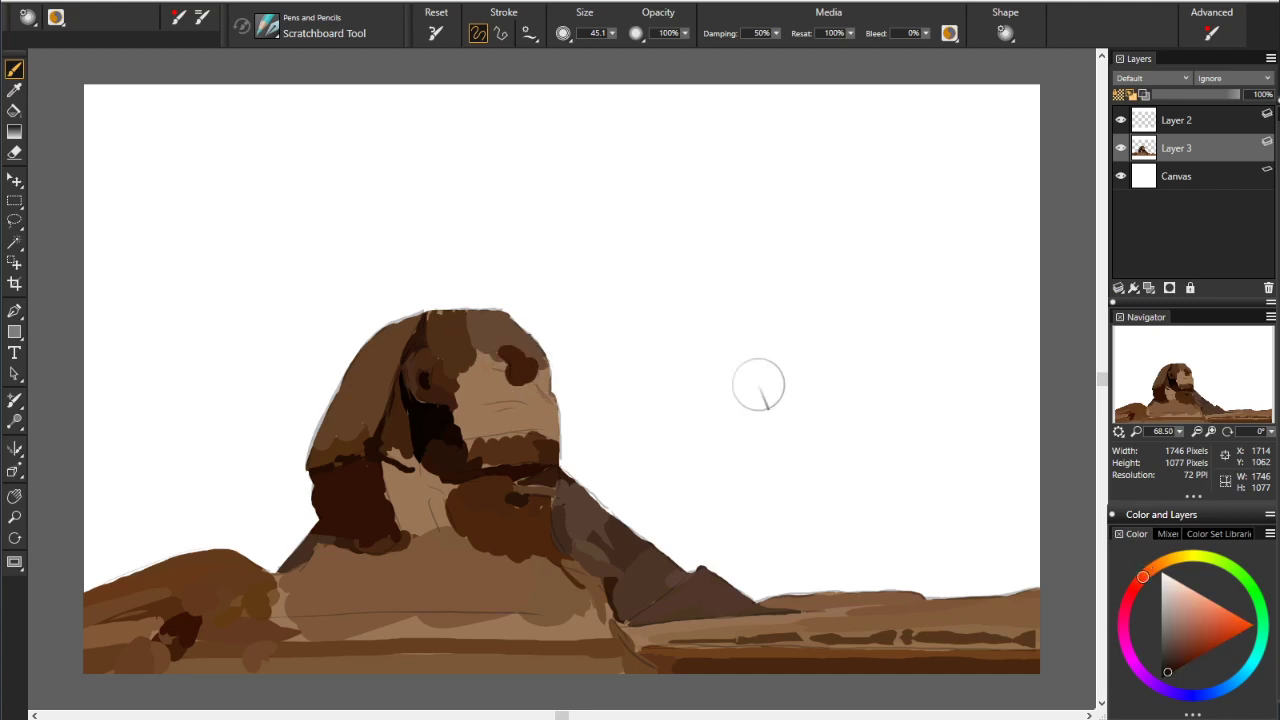
click(539, 374)
alt+click(547, 327)
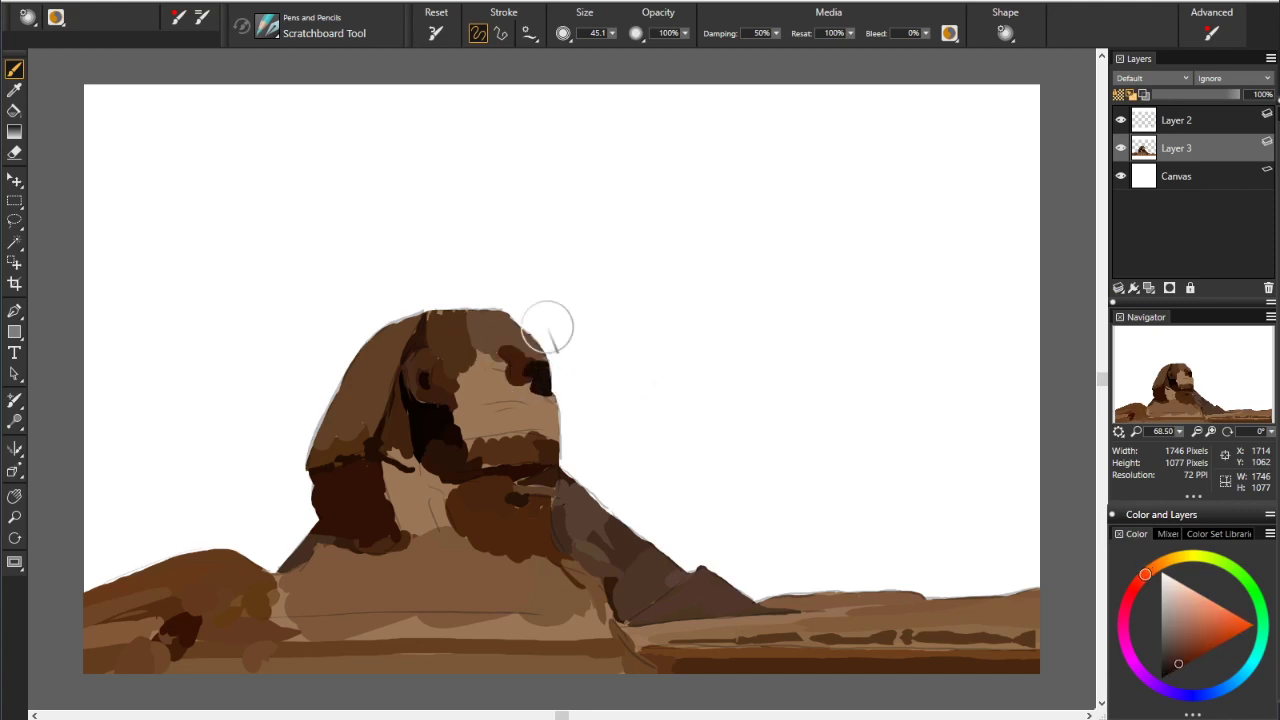
alt+click(547, 327)
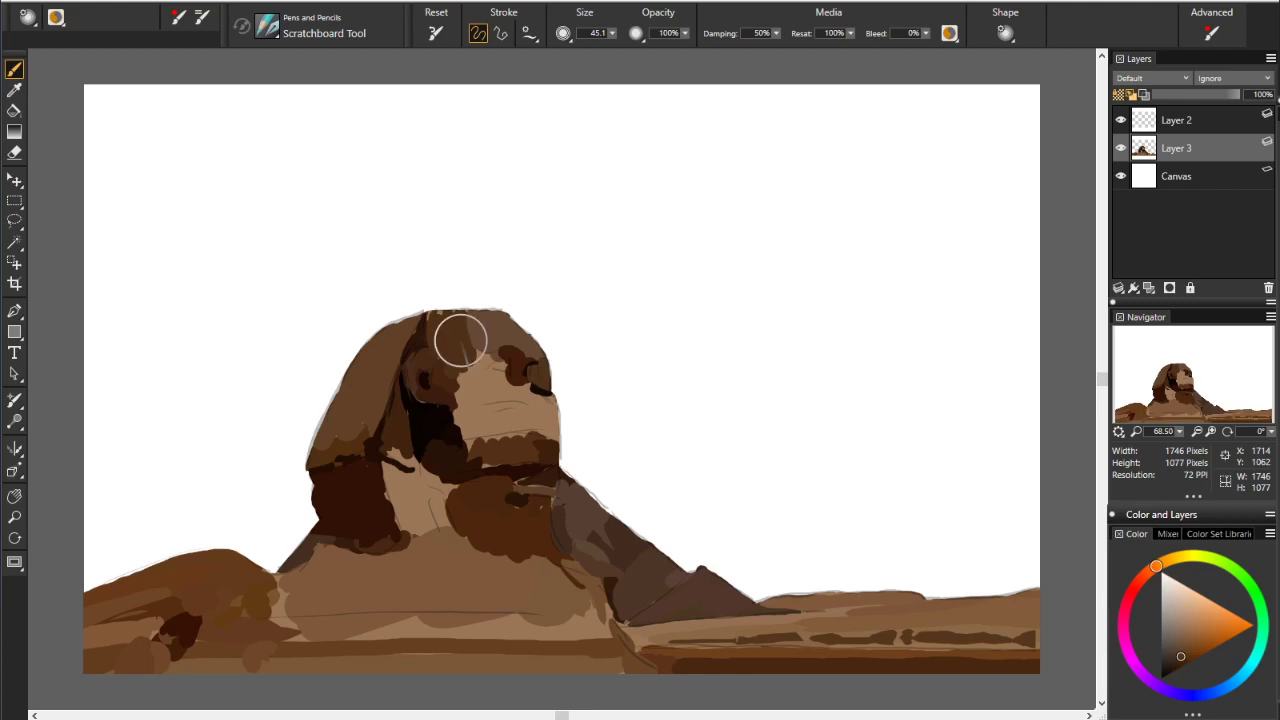
alt+click(460, 341)
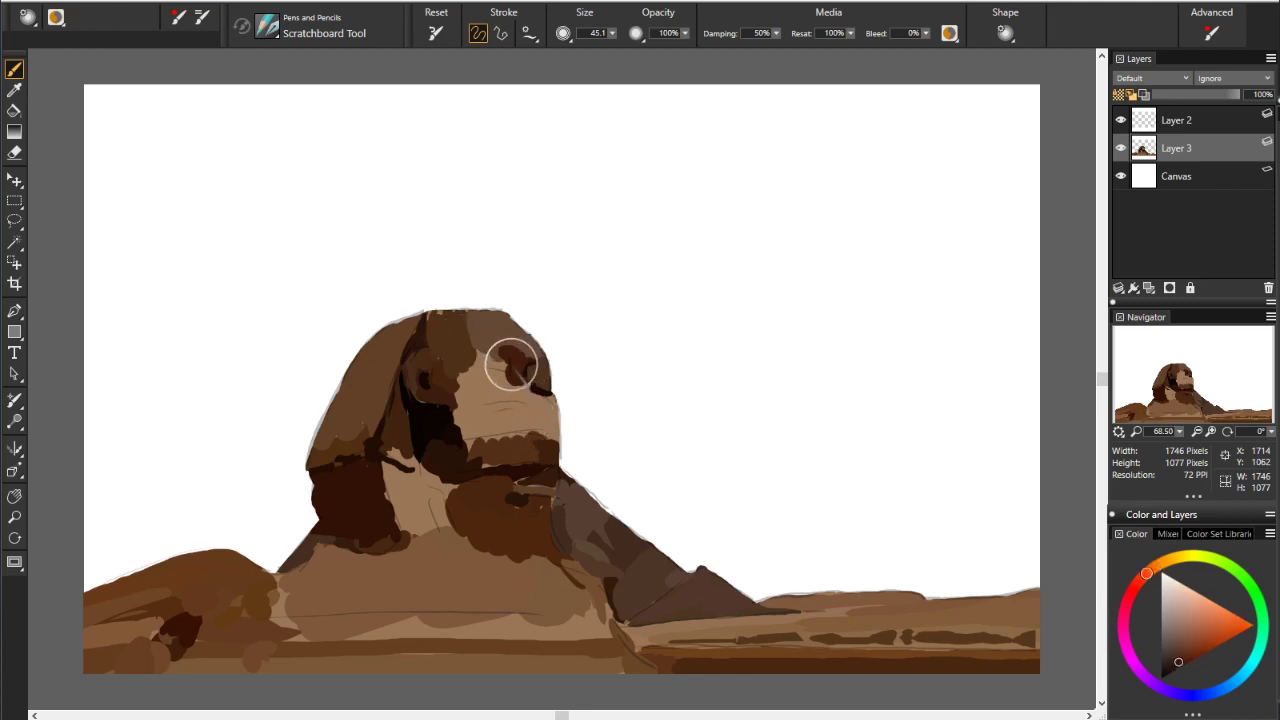
click(500, 378)
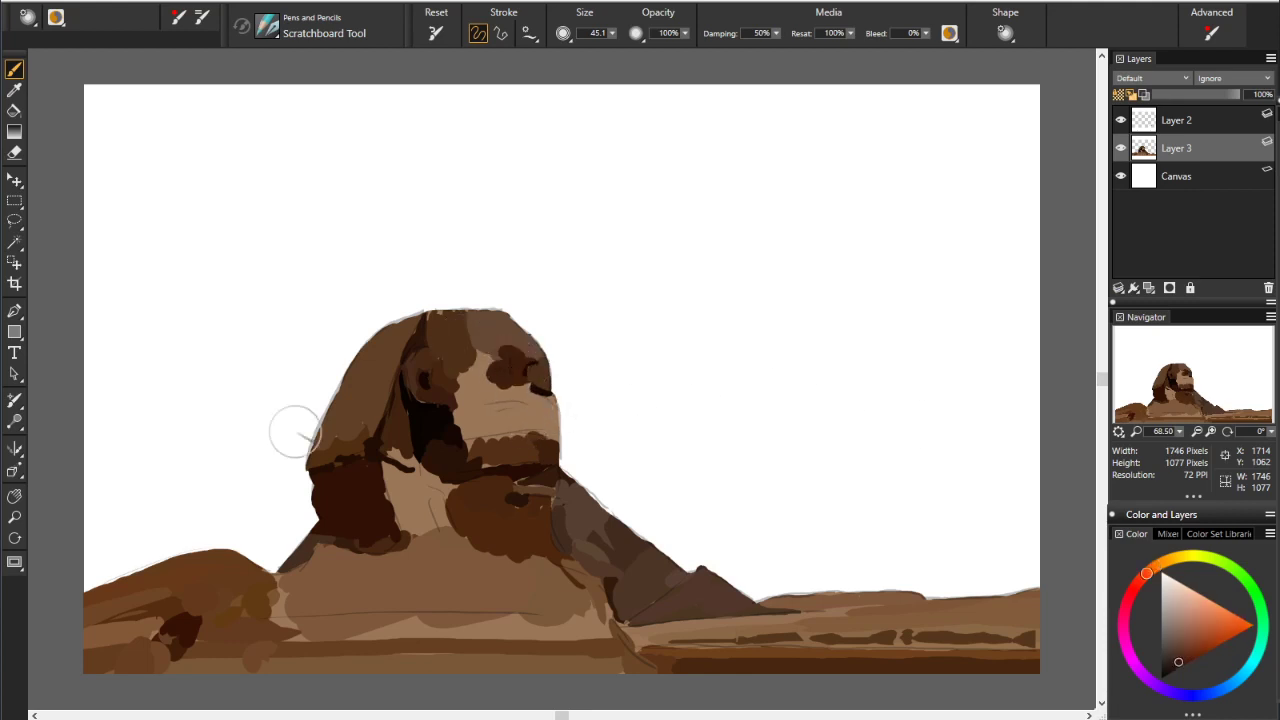
drag(498, 403, 540, 410)
Paint light brown strokes below the eye and lighten the dark area to its right
alt+click(514, 372)
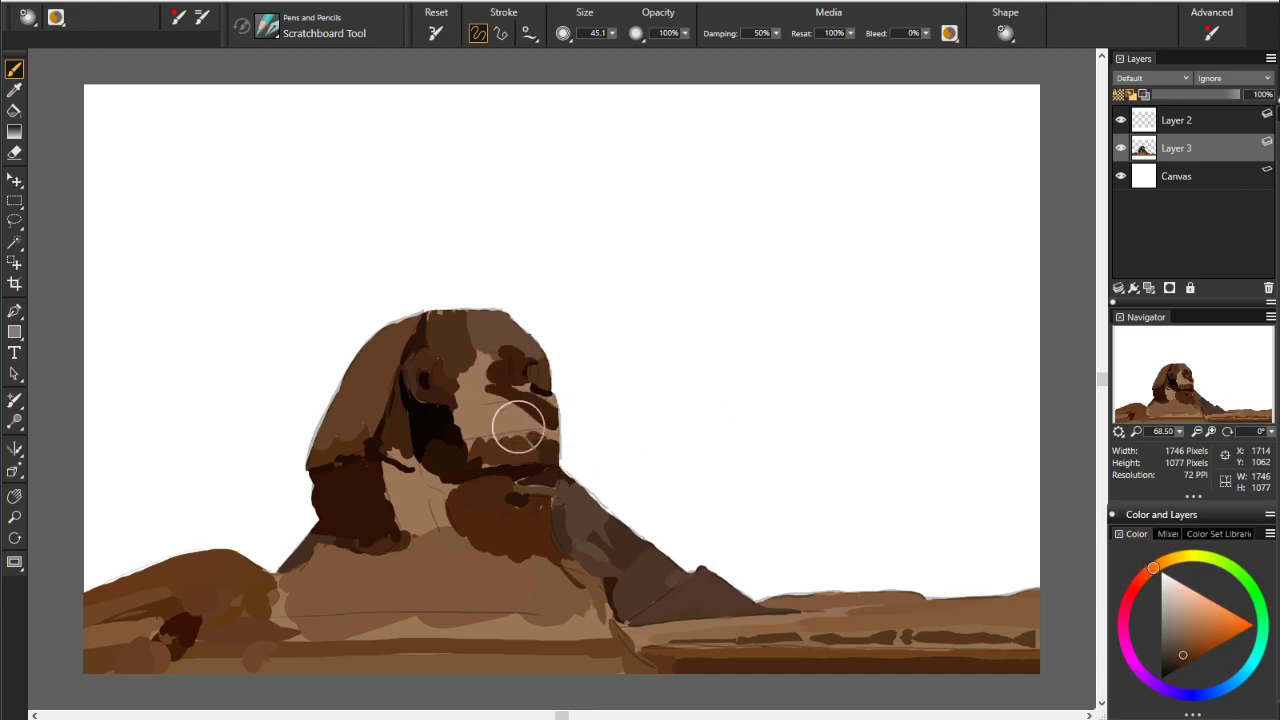
drag(514, 423, 566, 429)
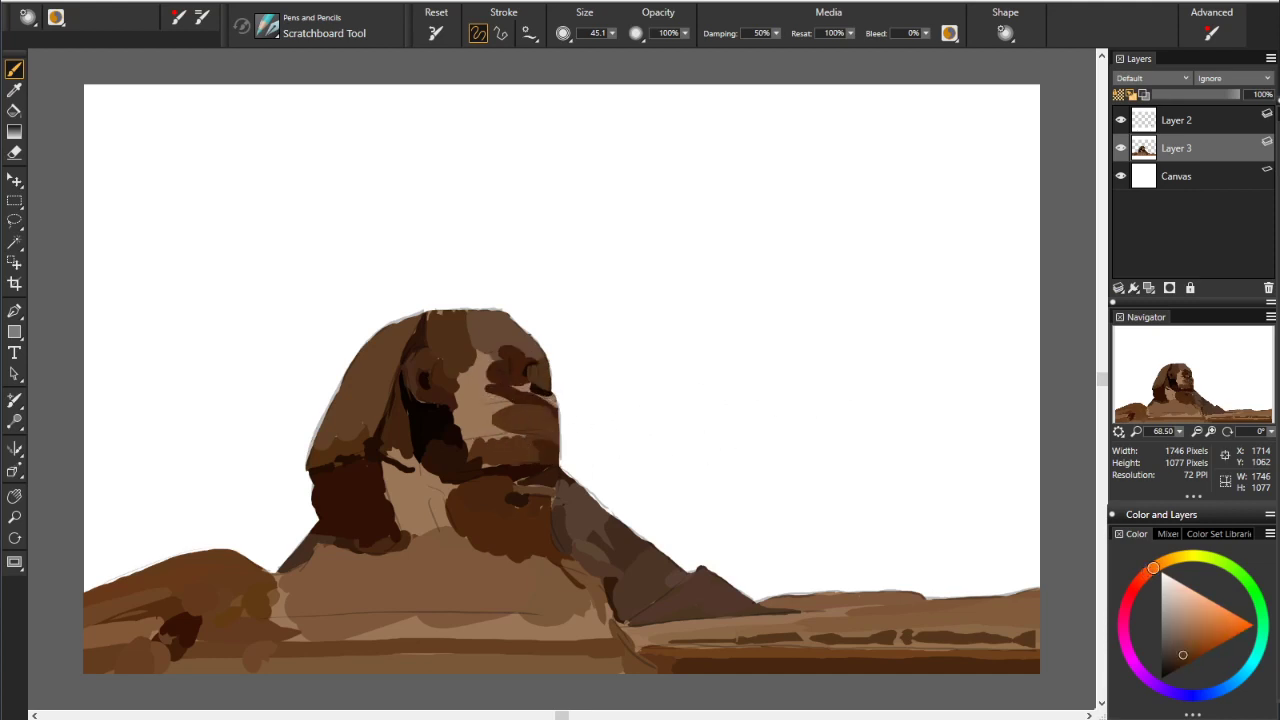
click(1148, 572)
click(1177, 652)
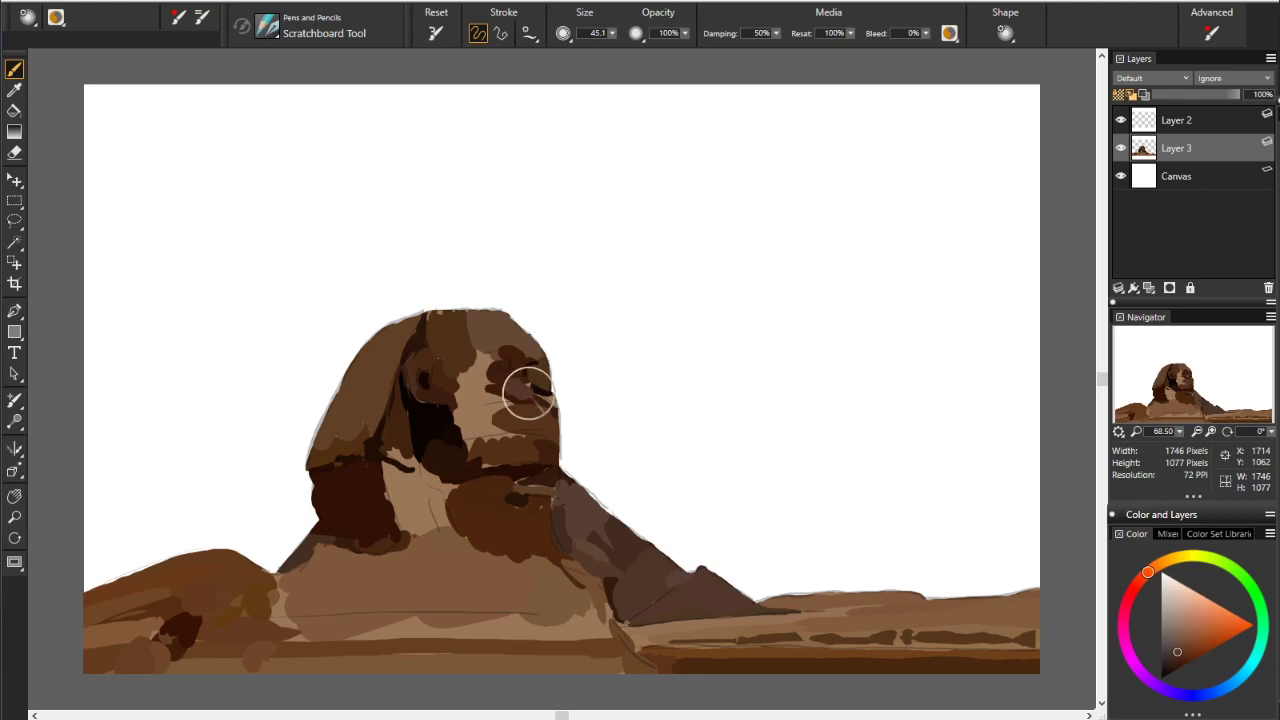
click(1152, 568)
click(1173, 644)
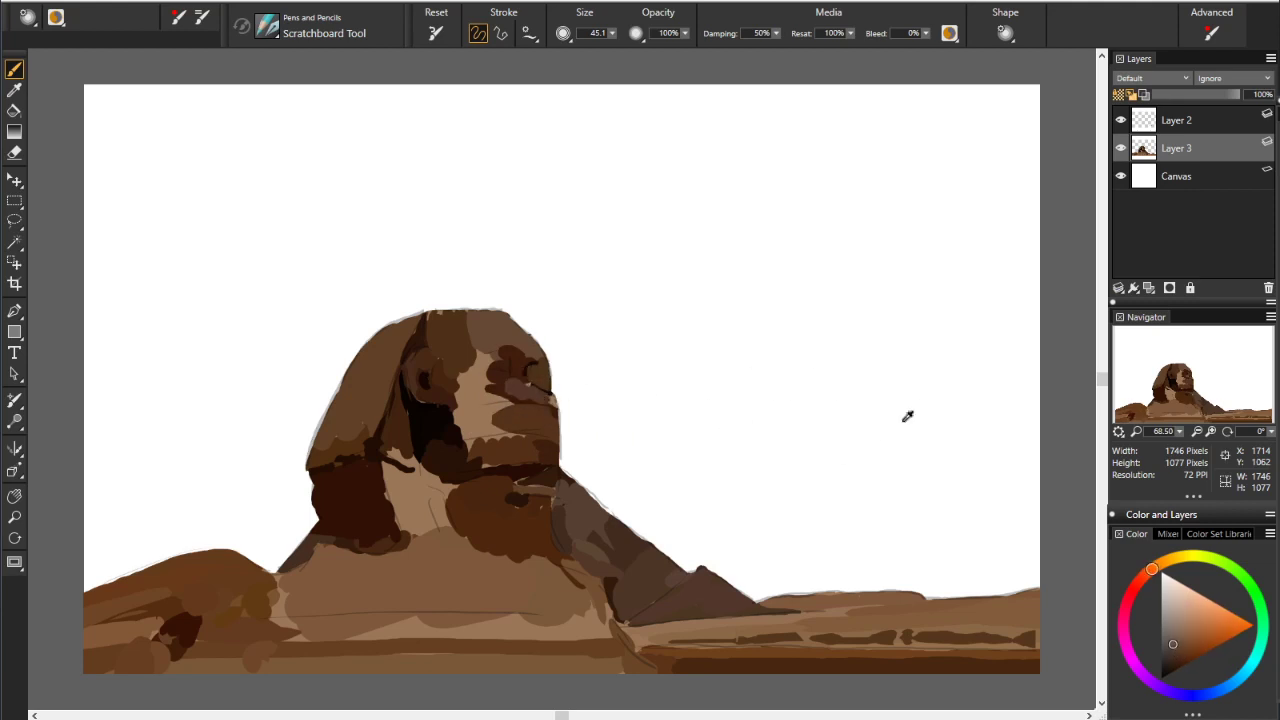
drag(584, 393, 550, 408)
Paint a reddish-brown patch over cheek and nose, then light and darker brown strokes over the nose
alt+click(428, 371)
mouse_move(486, 408)
mouse_down()
mouse_move(508, 408)
mouse_move(518, 436)
mouse_move(508, 403)
mouse_move(514, 429)
mouse_up()
alt+click(474, 429)
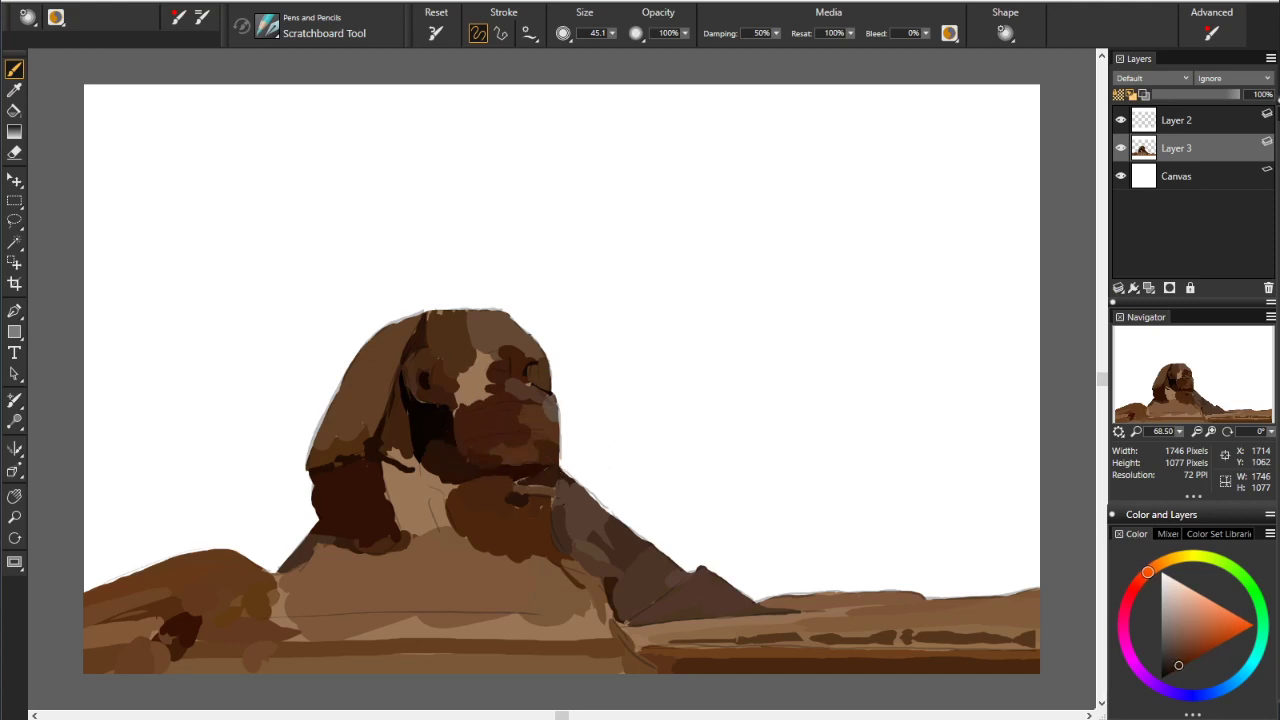
alt+click(482, 385)
mouse_move(500, 350)
mouse_down()
mouse_move(466, 394)
mouse_move(494, 380)
mouse_up()
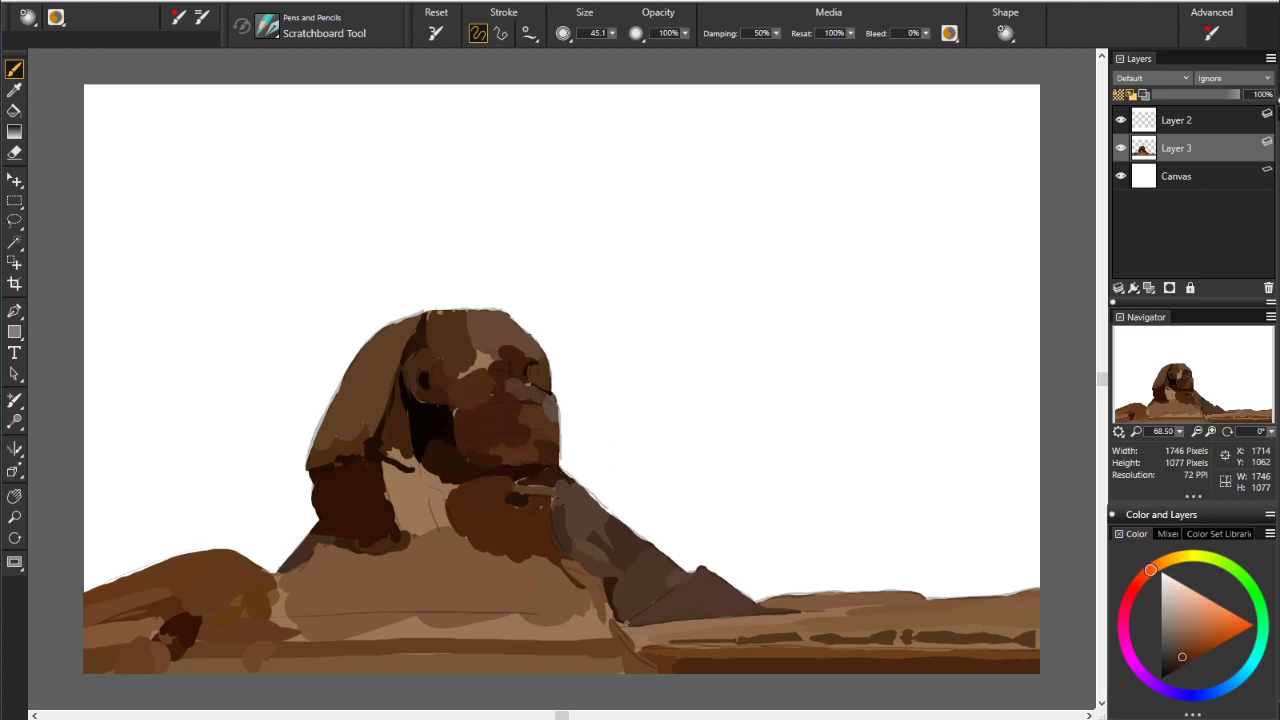
alt+click(451, 309)
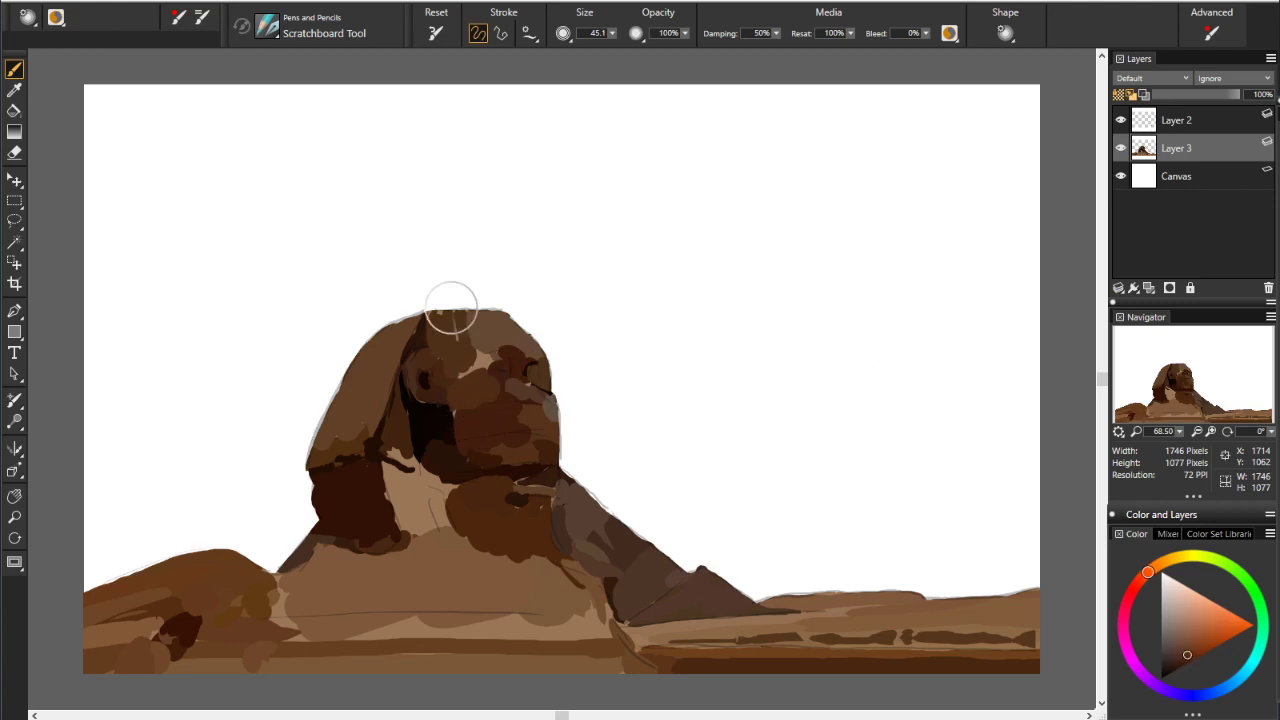
drag(492, 382, 482, 356)
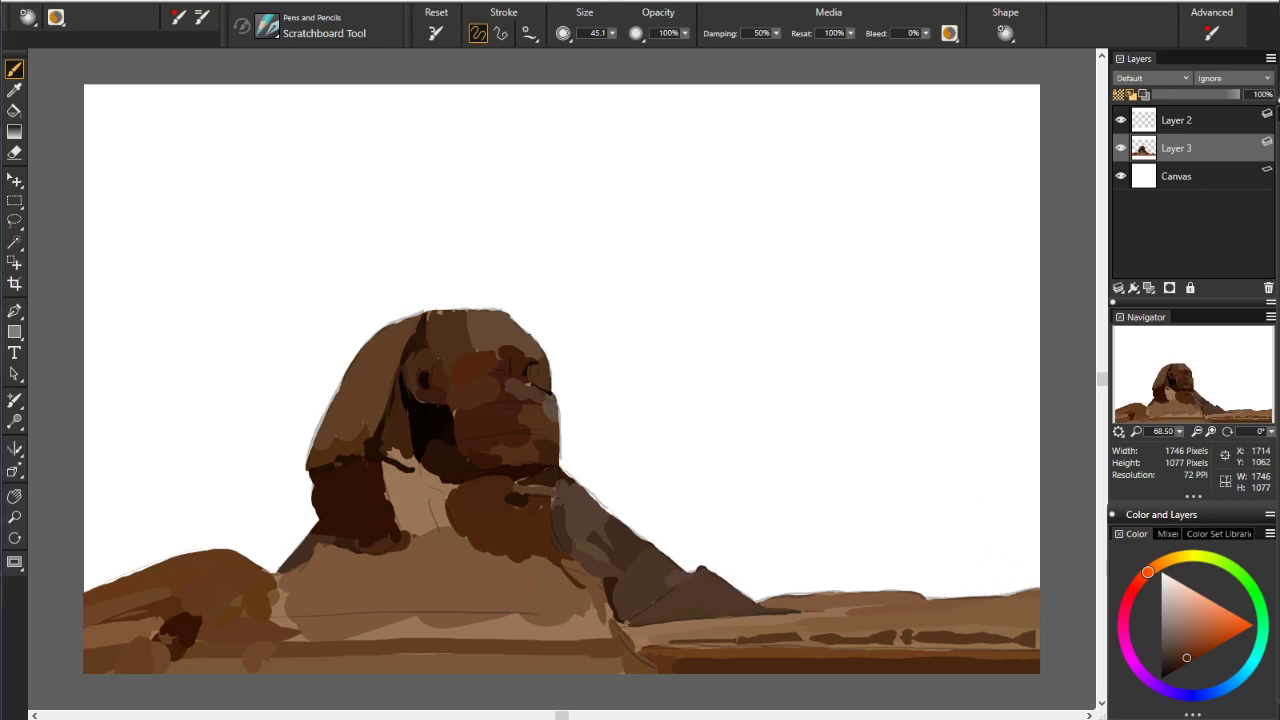
Repaint the Sphinx's base with a light tan stroke and draw a dark brown line across the chest
alt+click(524, 615)
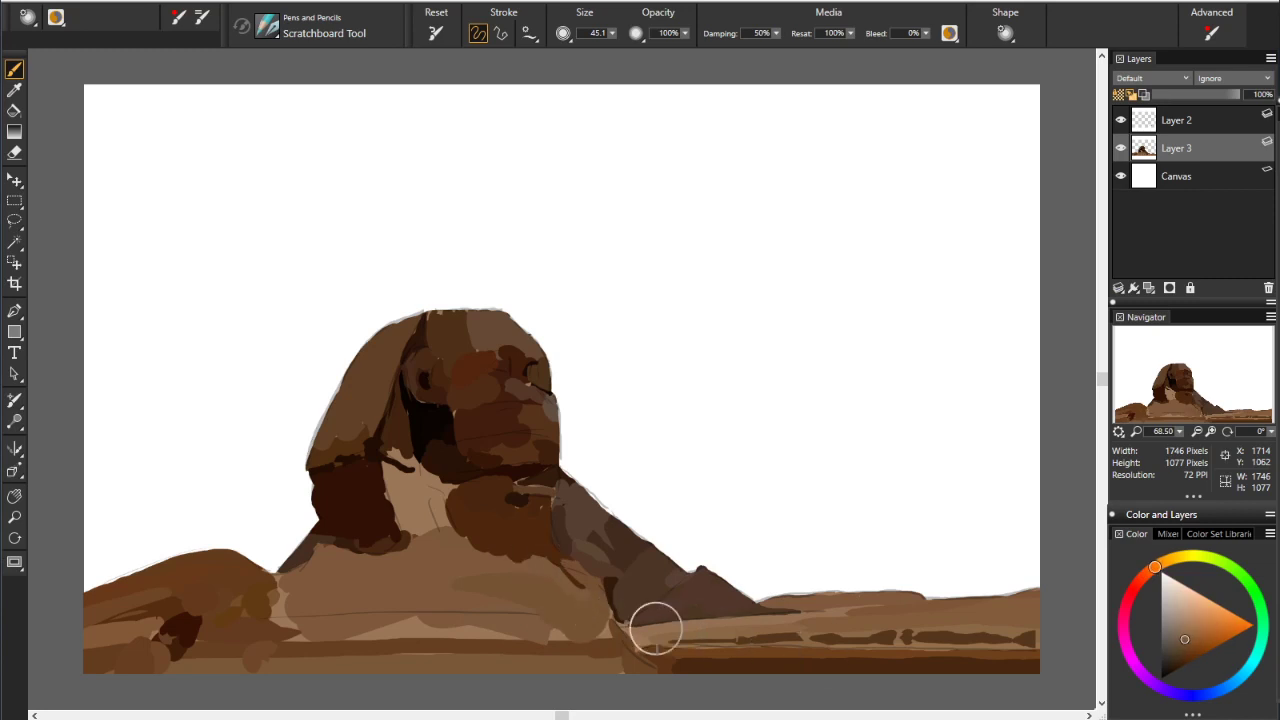
drag(603, 629, 242, 638)
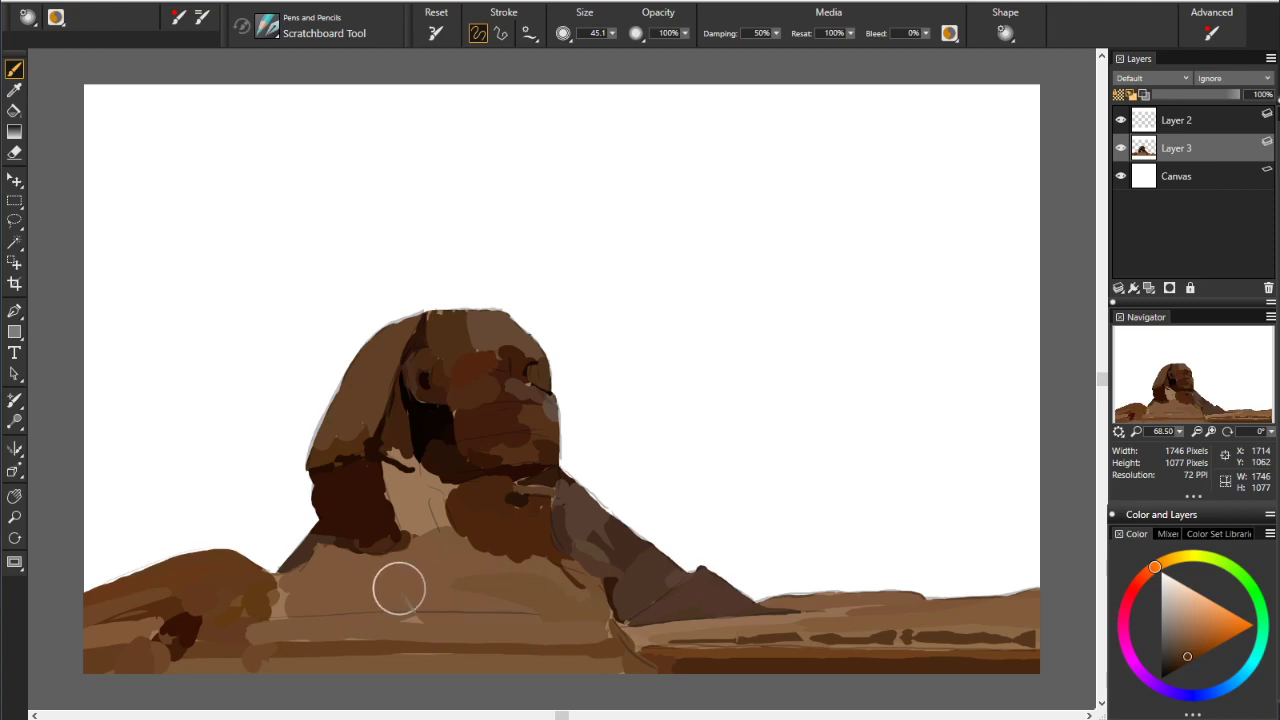
drag(420, 586, 292, 586)
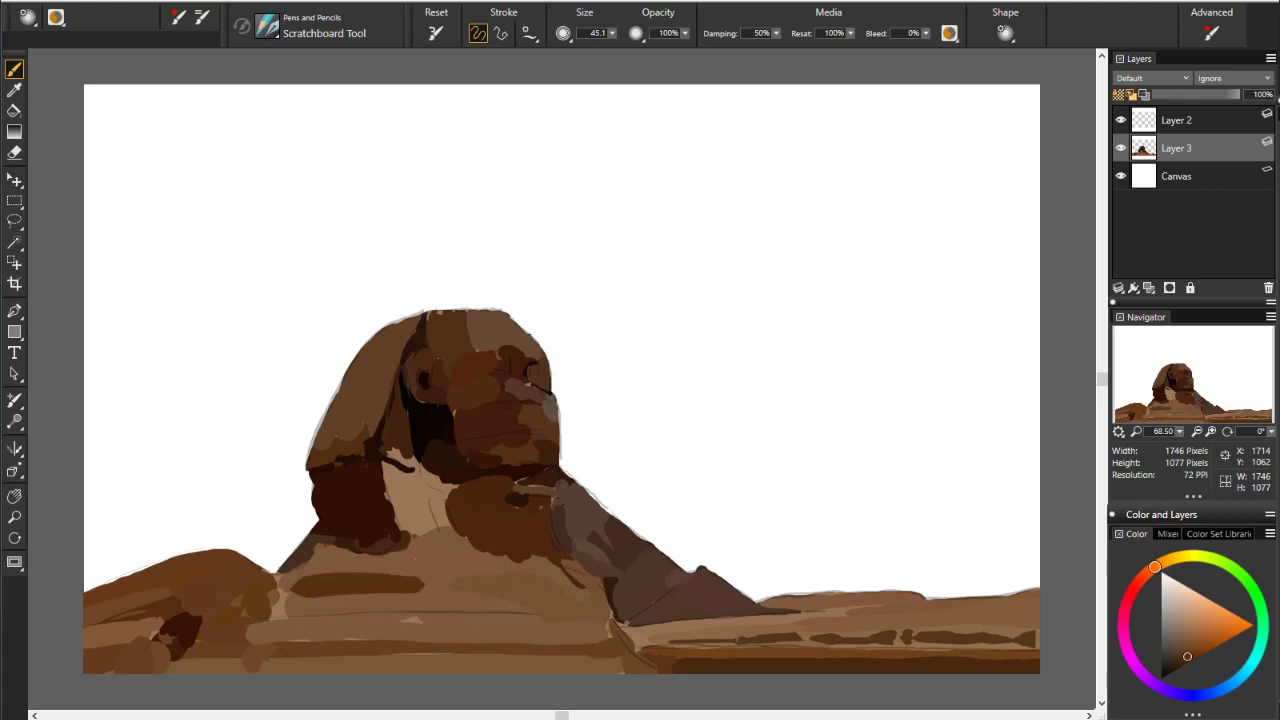
drag(400, 576, 452, 580)
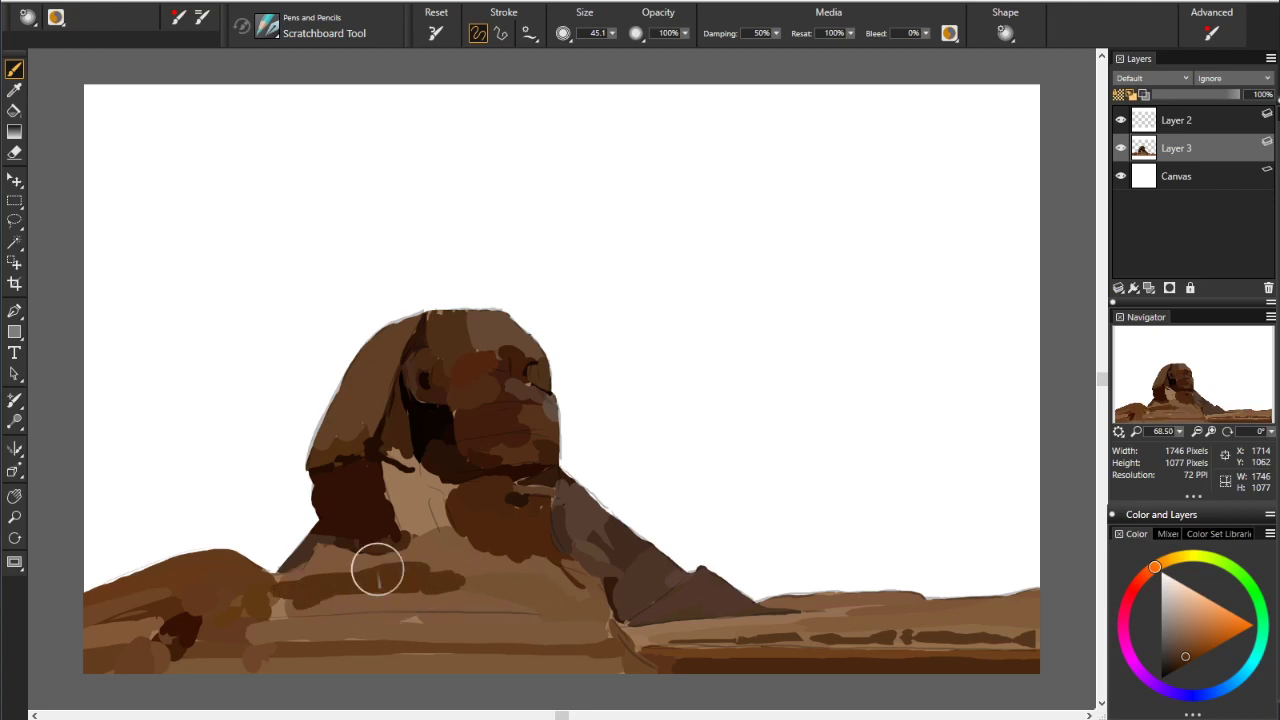
Cover the pale chest patch with sampled medium brown and darken the neck base with red-brown
alt+click(377, 570)
drag(377, 570, 290, 548)
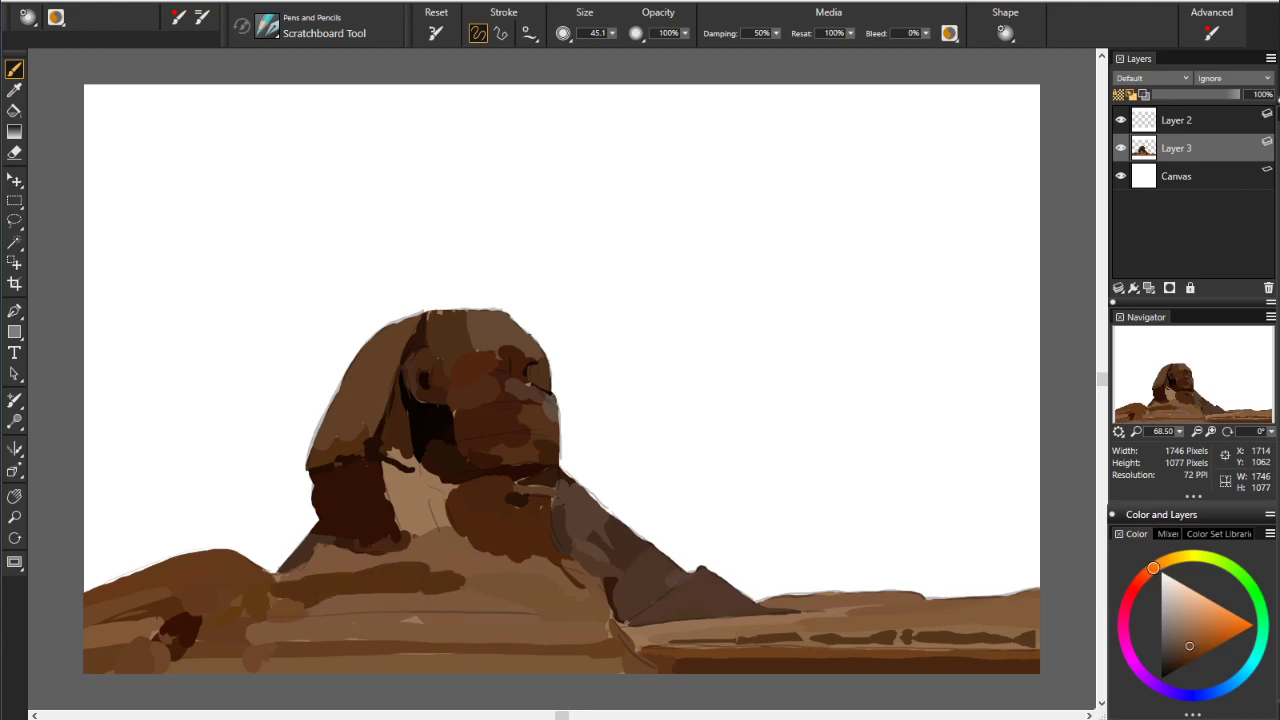
alt+click(443, 520)
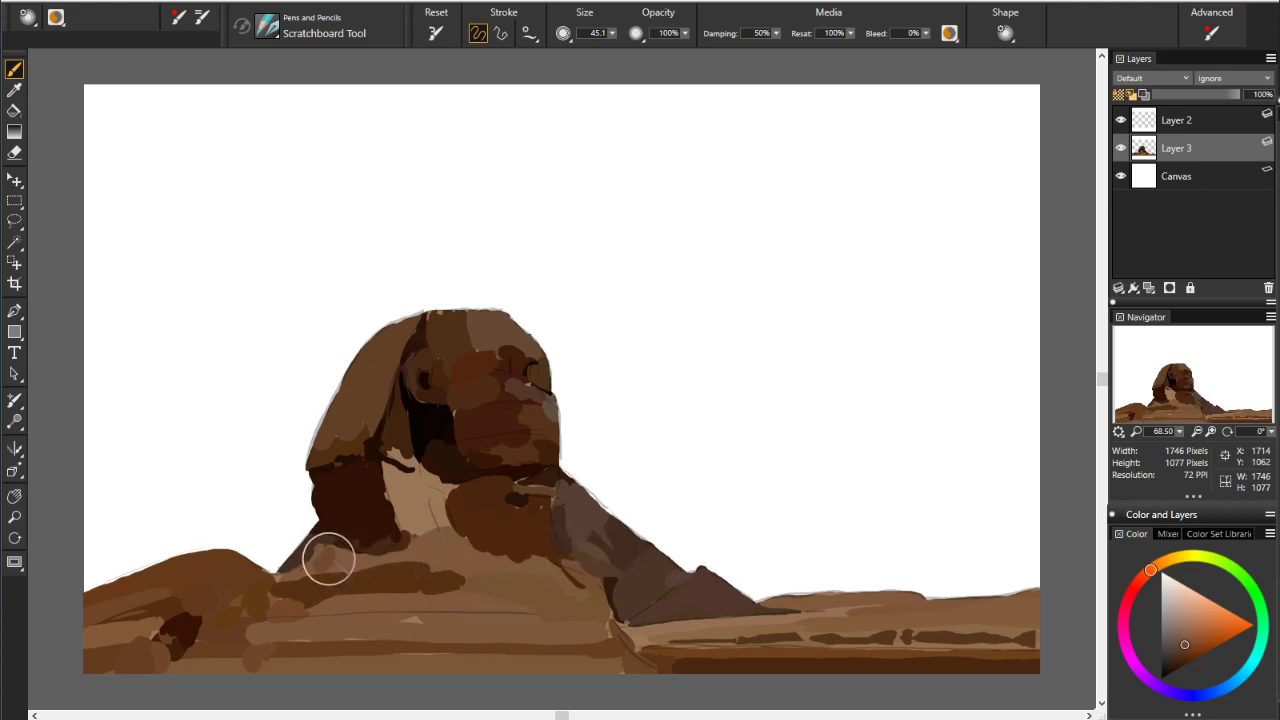
alt+click(377, 486)
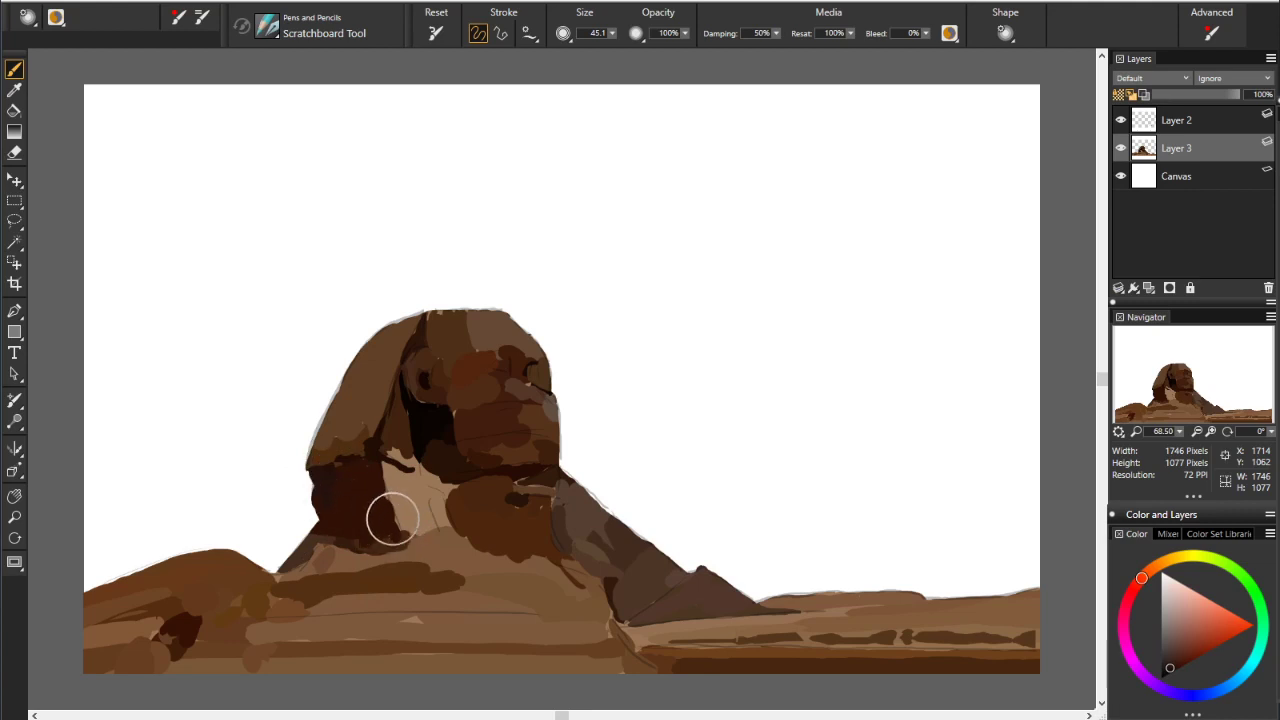
drag(322, 538, 354, 547)
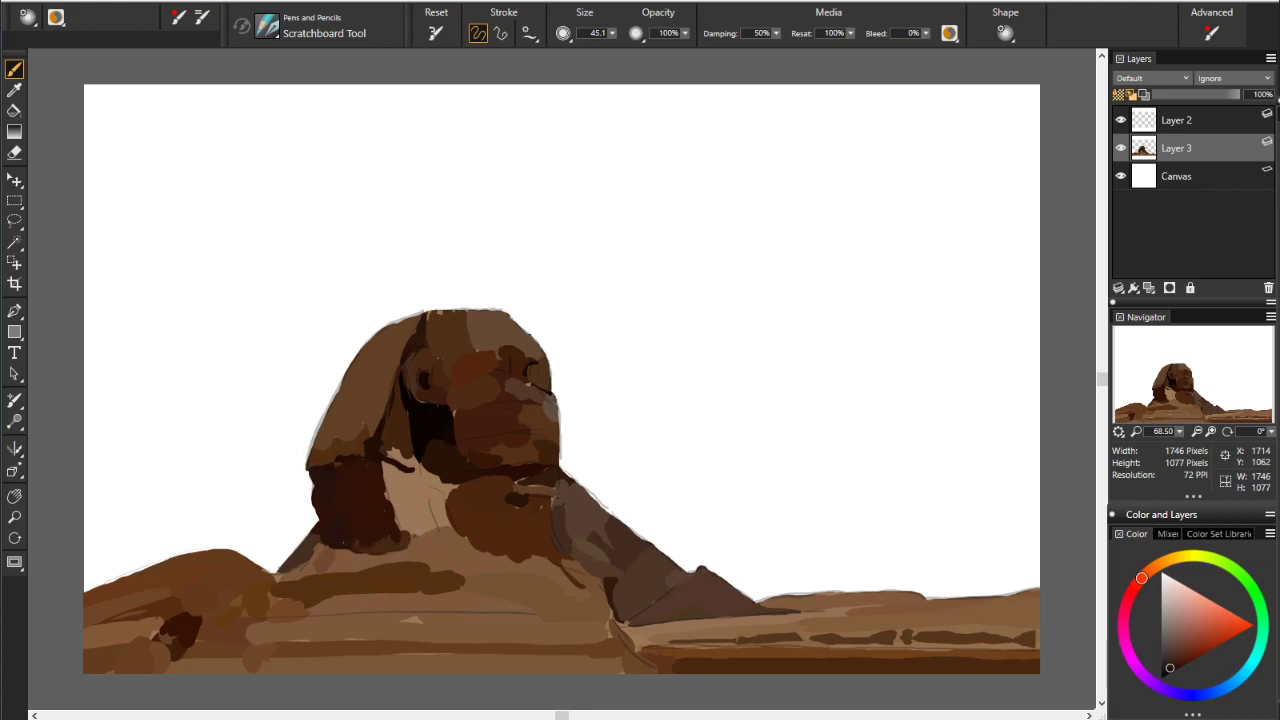
alt+click(353, 480)
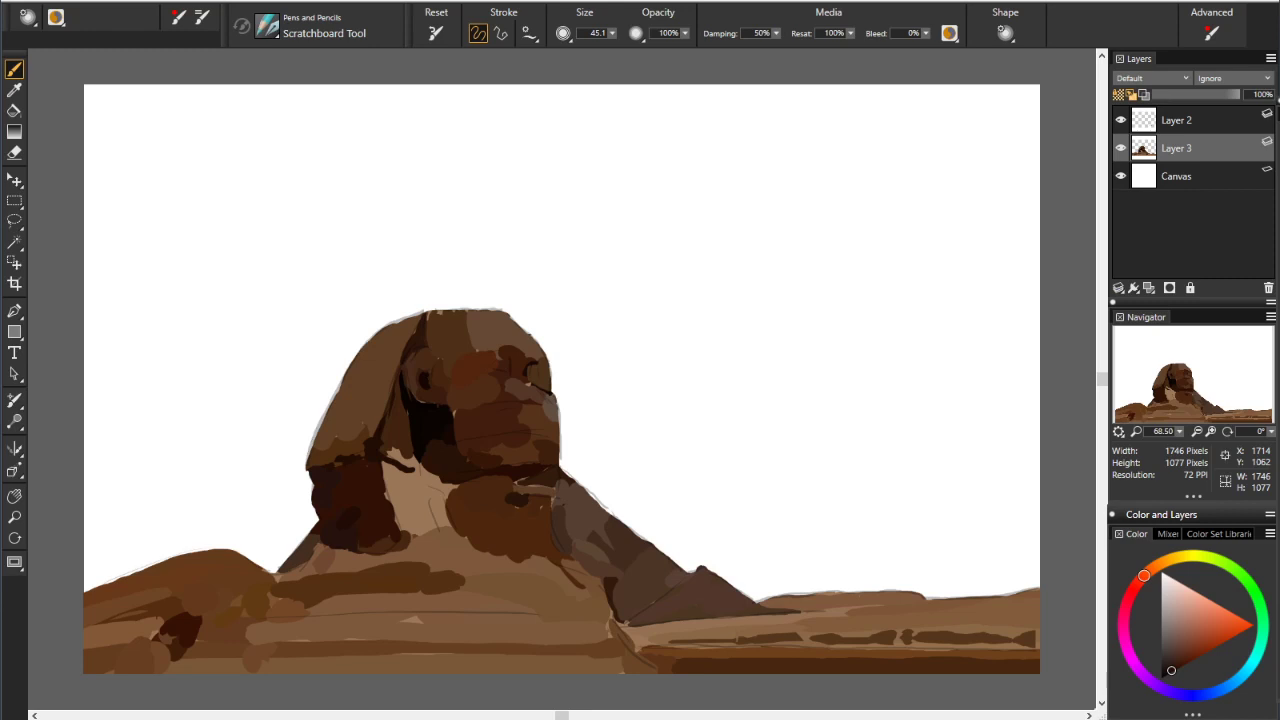
Stroke darker brown horizontal bands across the Sphinx's base and lower edge
alt+click(740, 571)
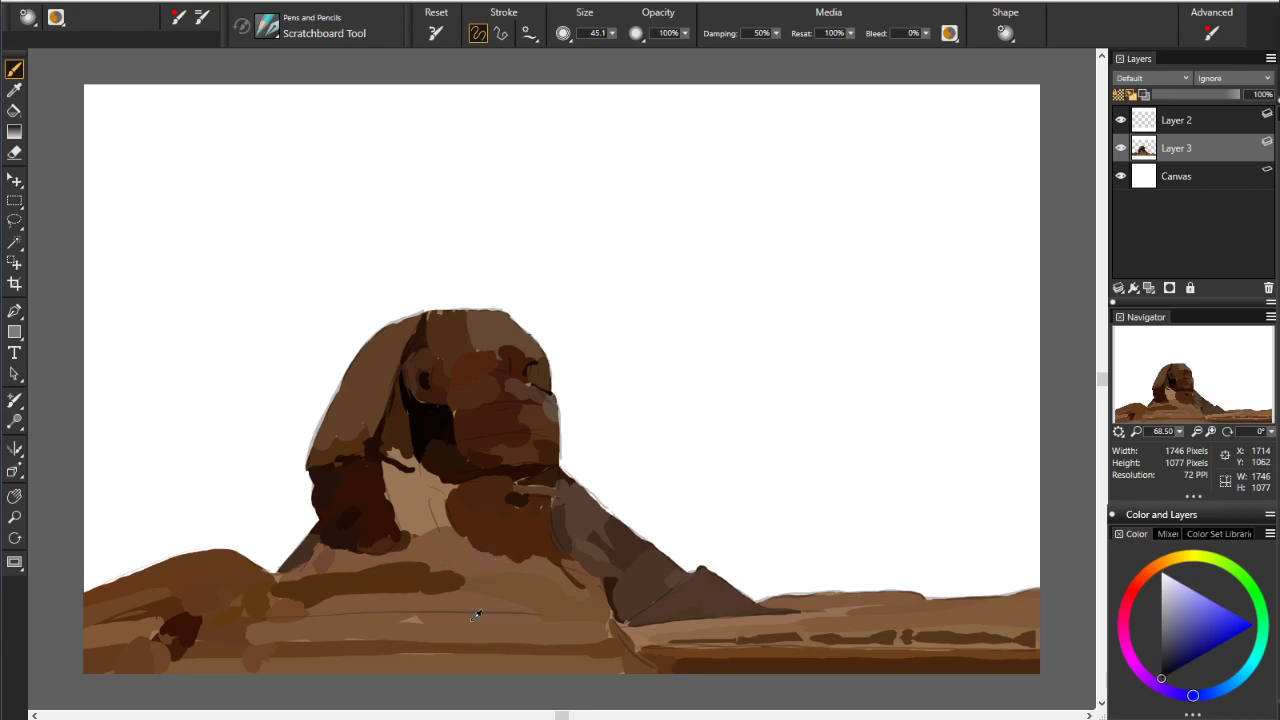
alt+click(955, 578)
alt+click(586, 588)
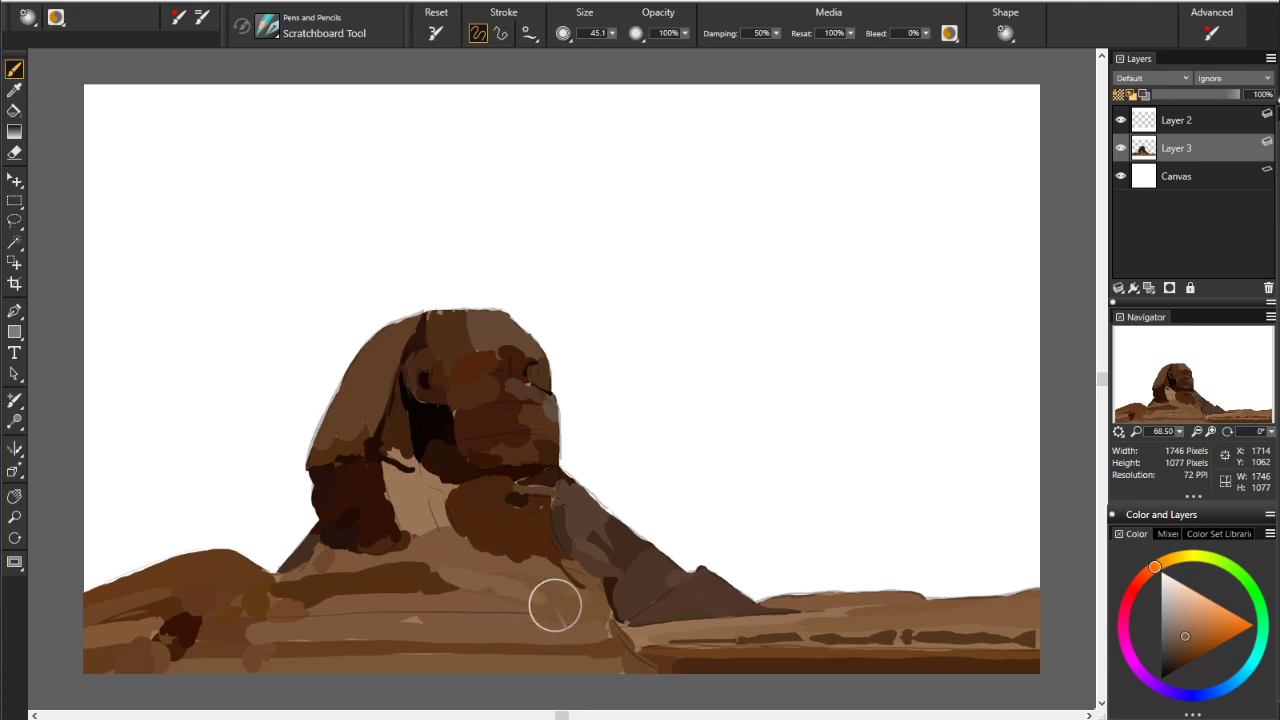
alt+click(475, 563)
drag(606, 630, 390, 620)
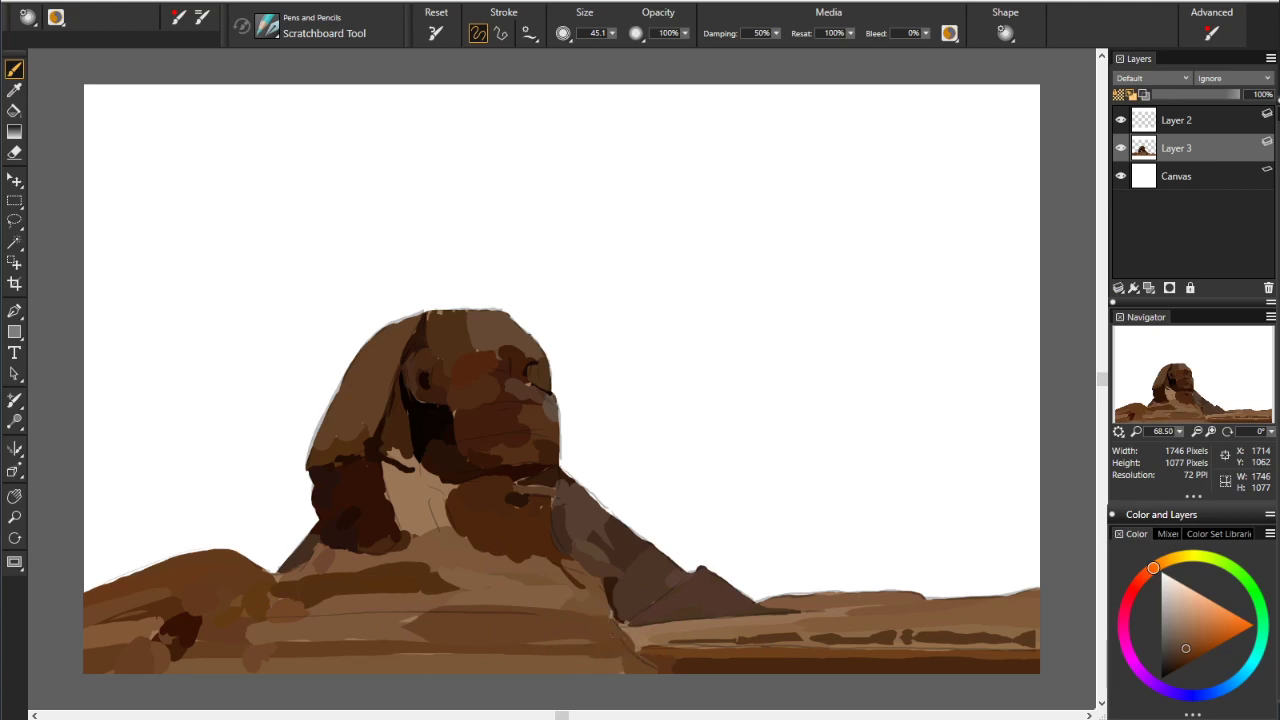
drag(584, 630, 260, 630)
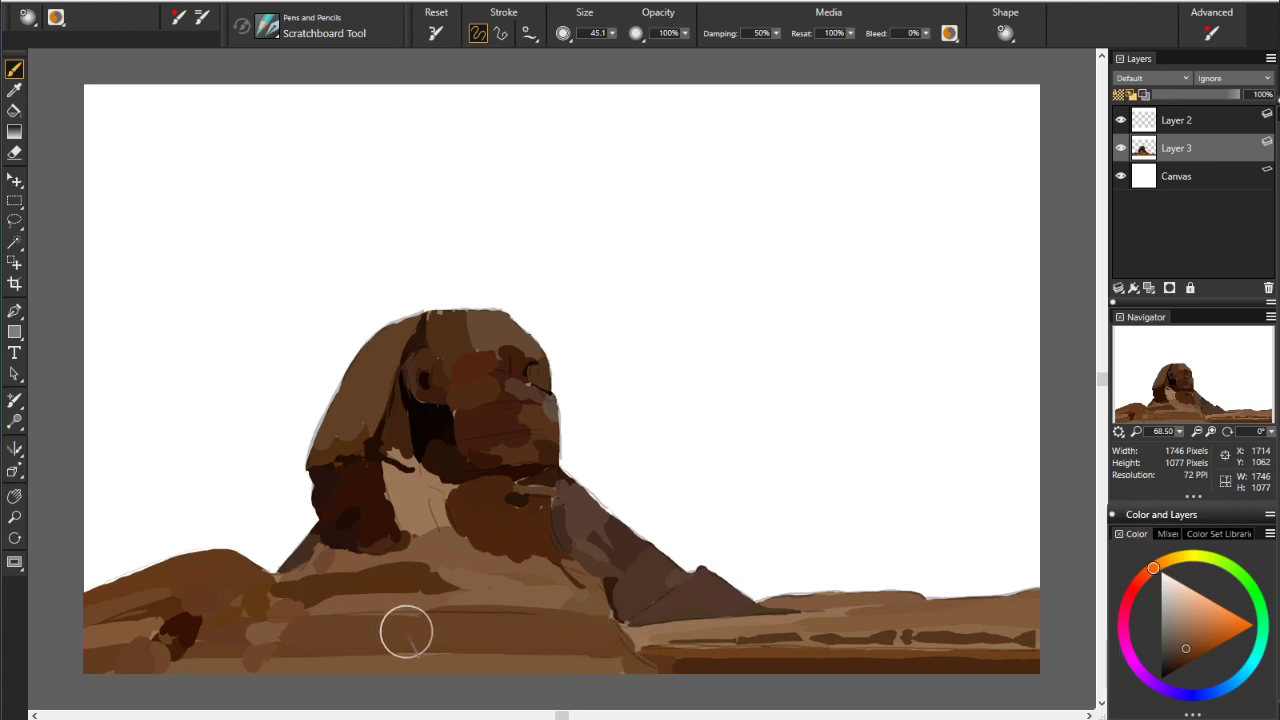
click(1187, 657)
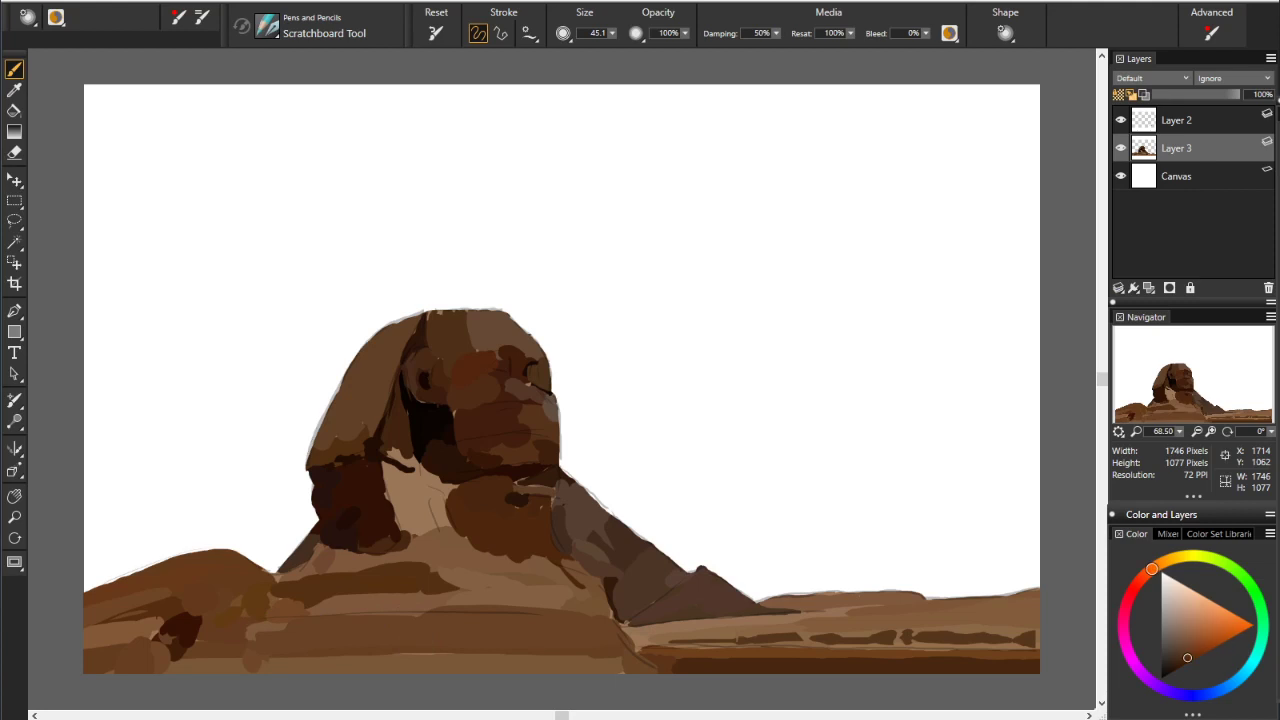
drag(432, 662, 434, 669)
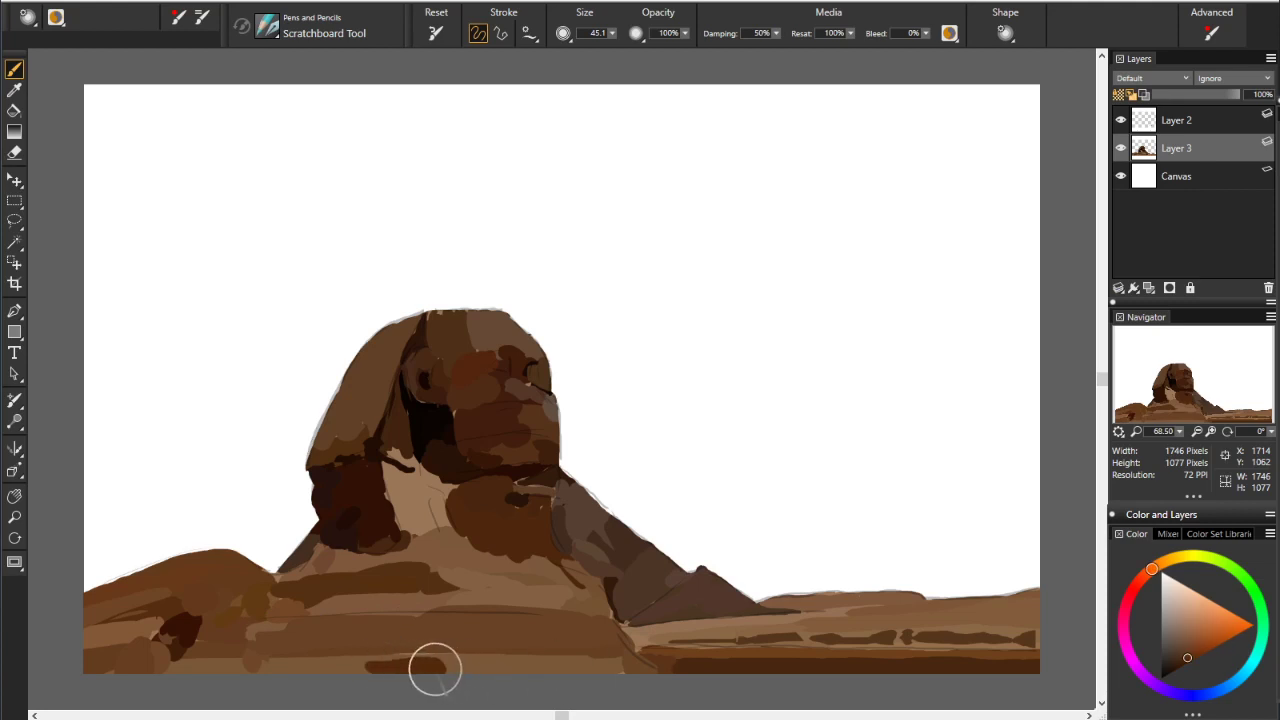
Shade the junction of the left hill and the Sphinx with sampled browns
alt+click(207, 618)
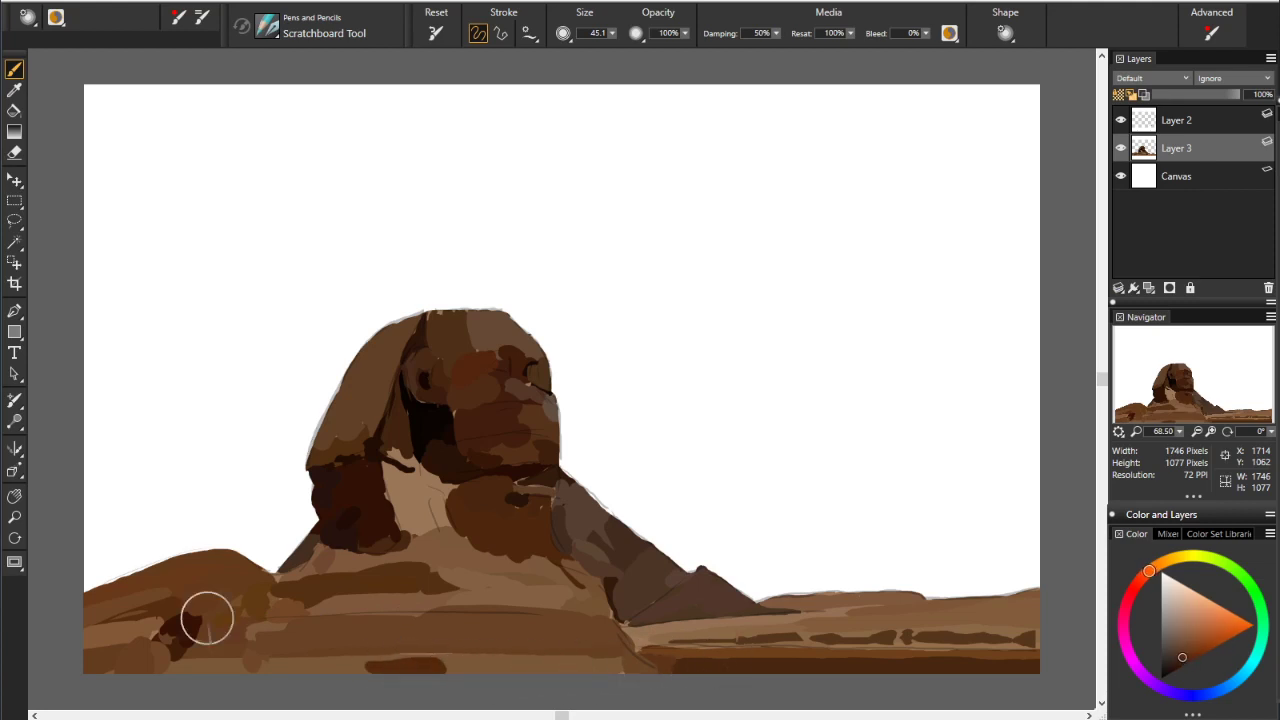
drag(272, 591, 200, 640)
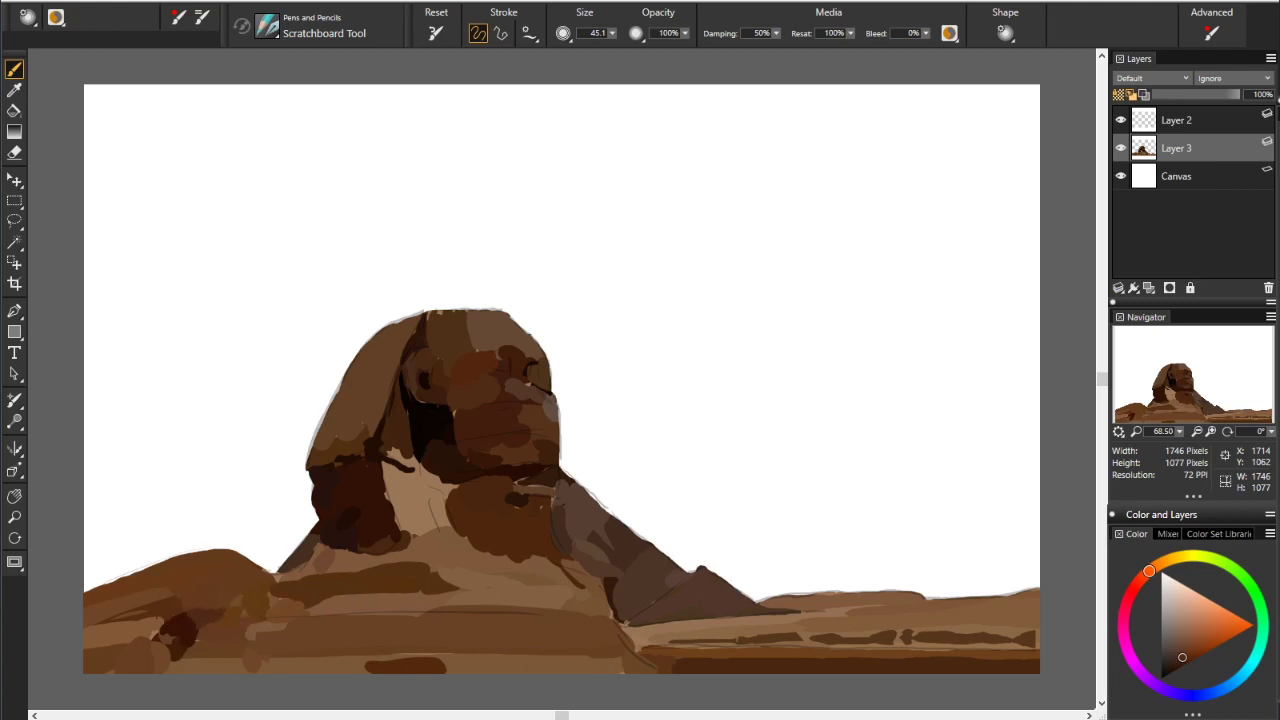
alt+click(201, 572)
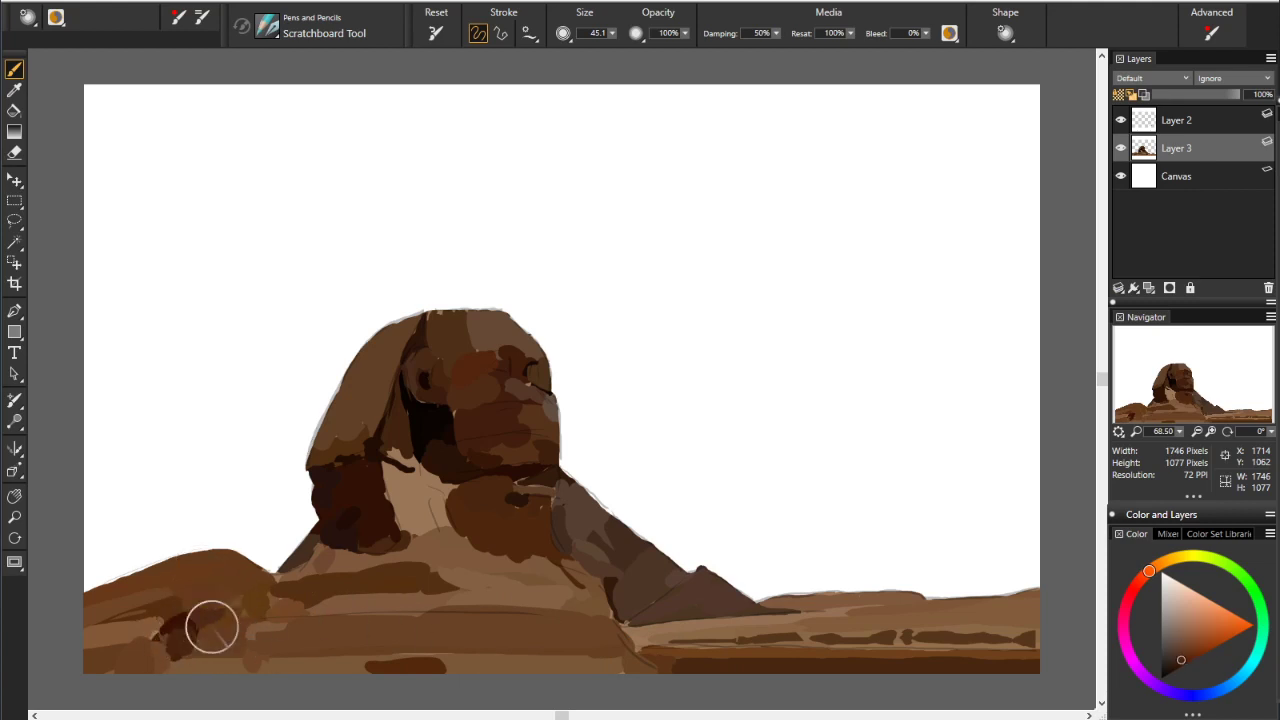
alt+click(353, 627)
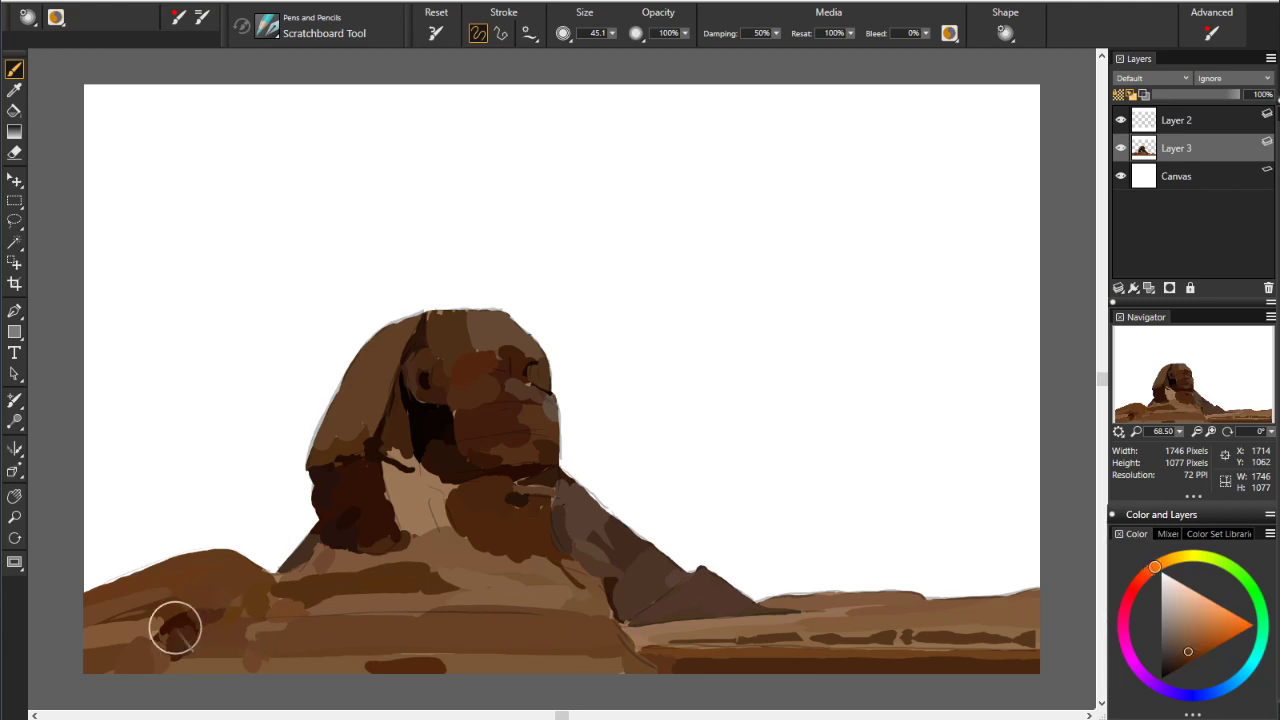
Darken the lower-left ground and scratch darker brown creases into the Sphinx's neck
alt+click(537, 663)
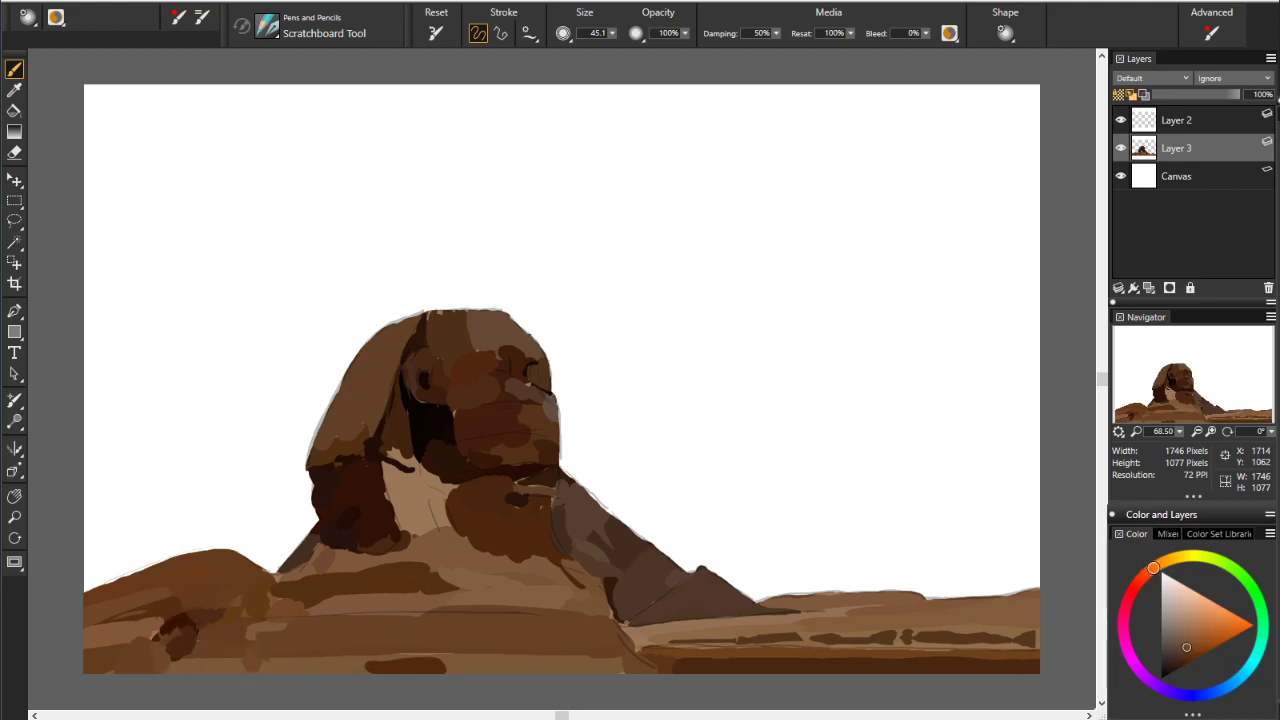
drag(145, 640, 175, 630)
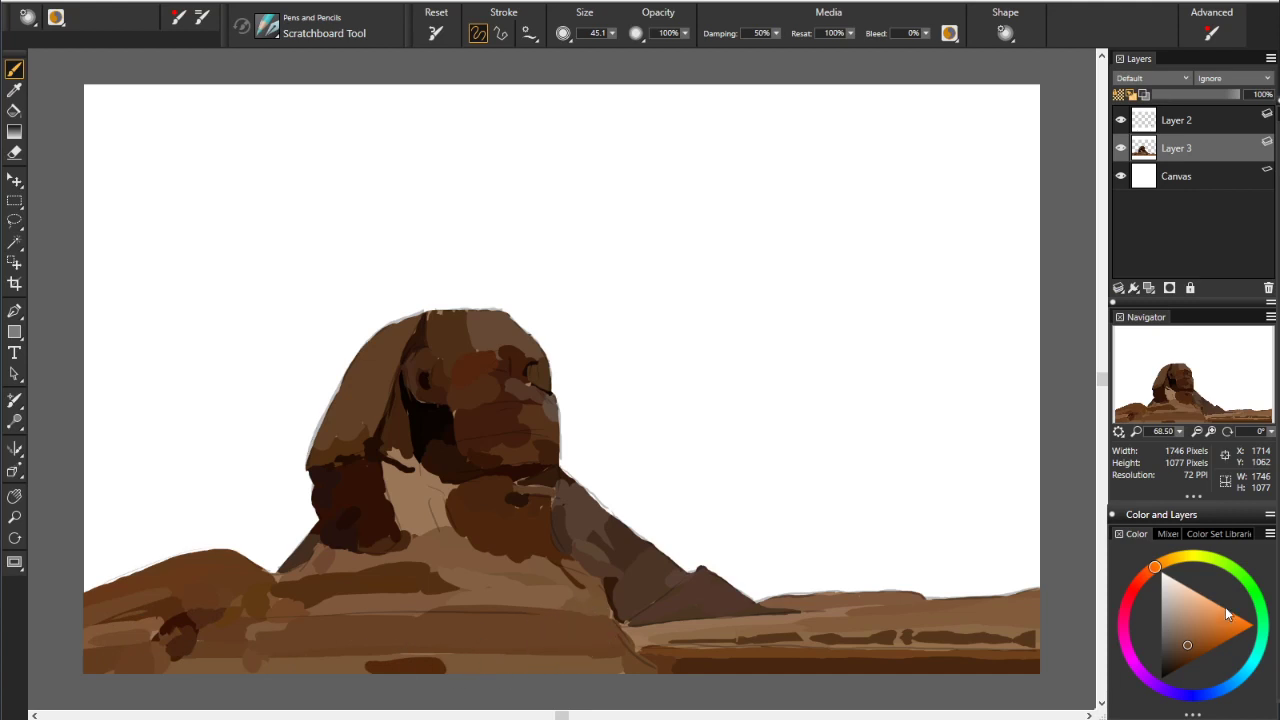
alt+click(449, 517)
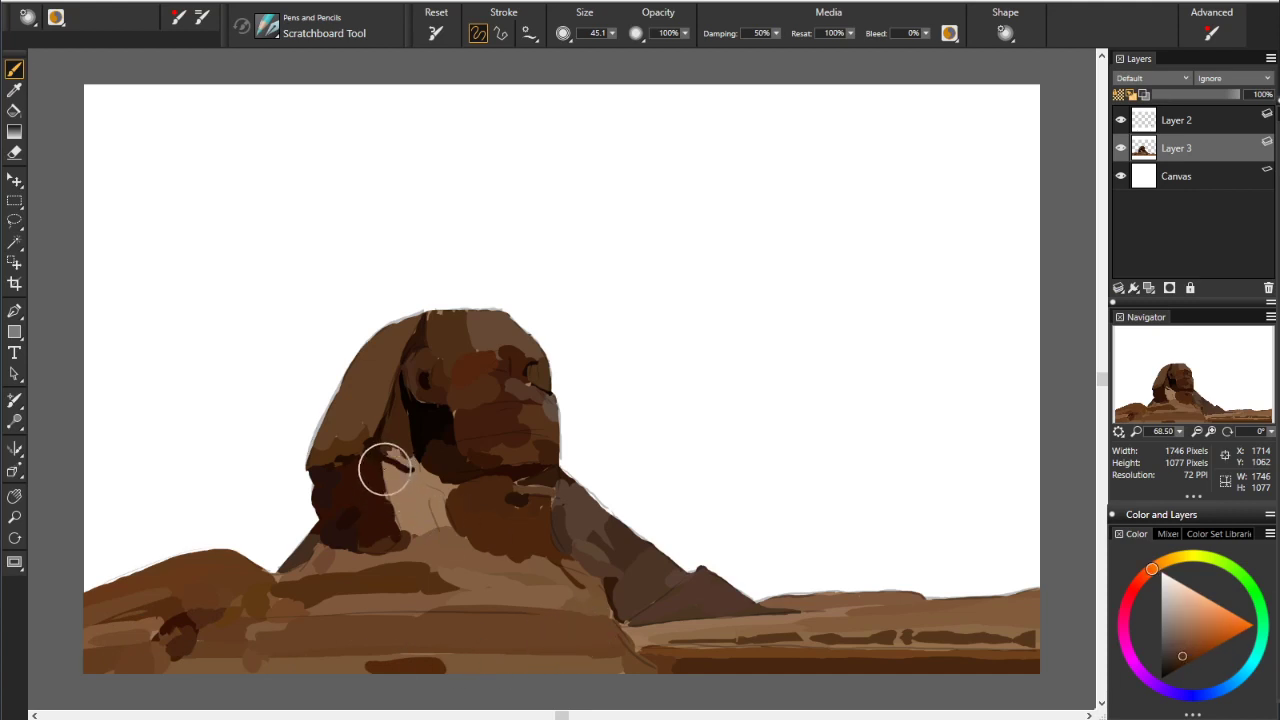
drag(400, 481, 418, 525)
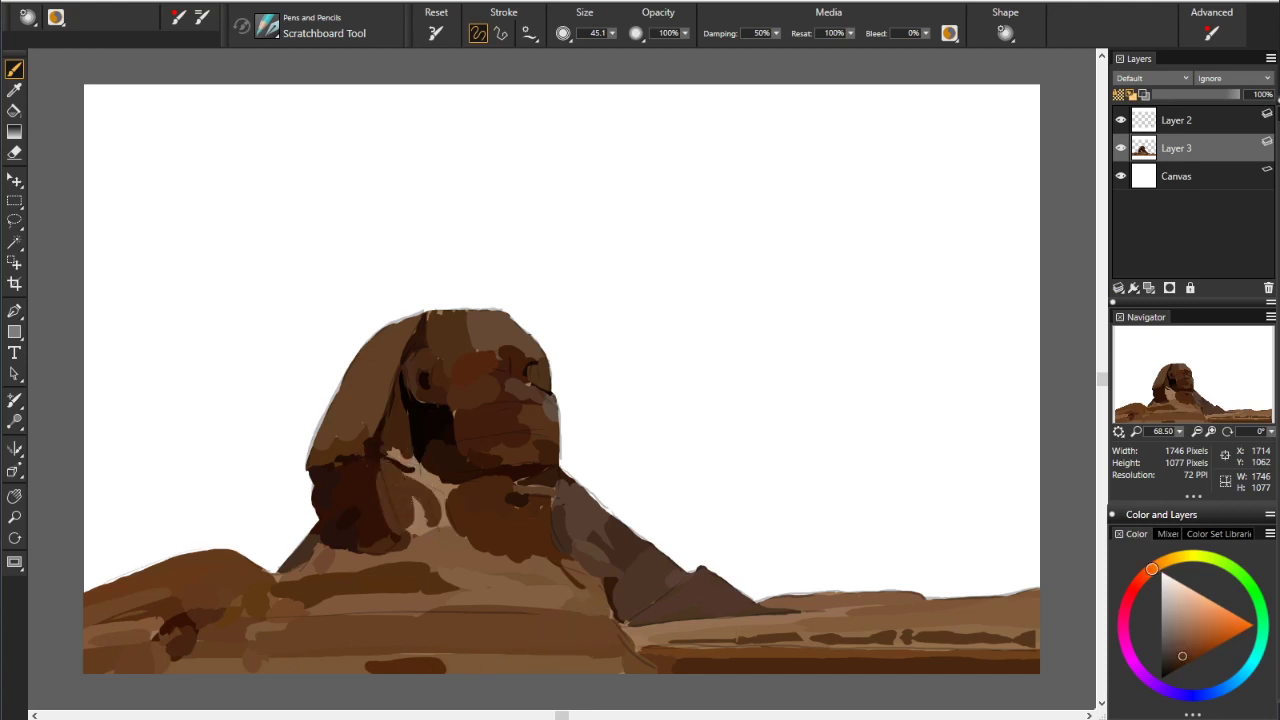
alt+click(580, 488)
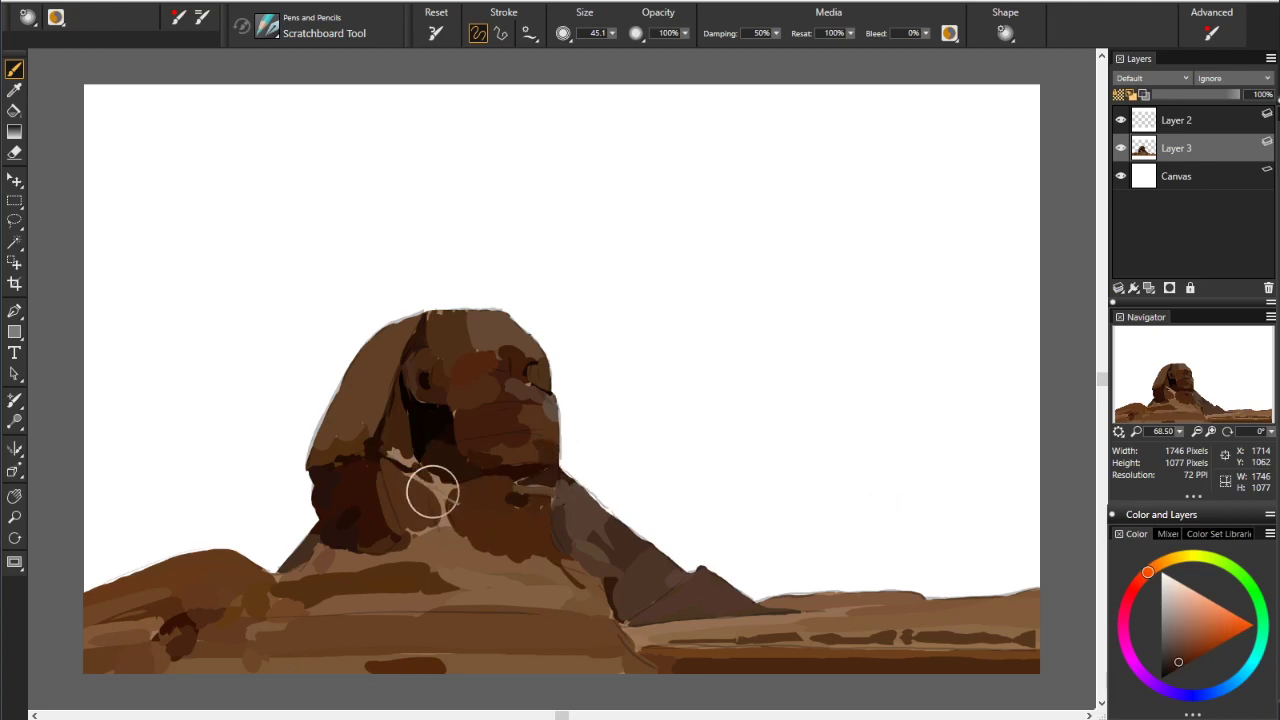
drag(429, 491, 448, 488)
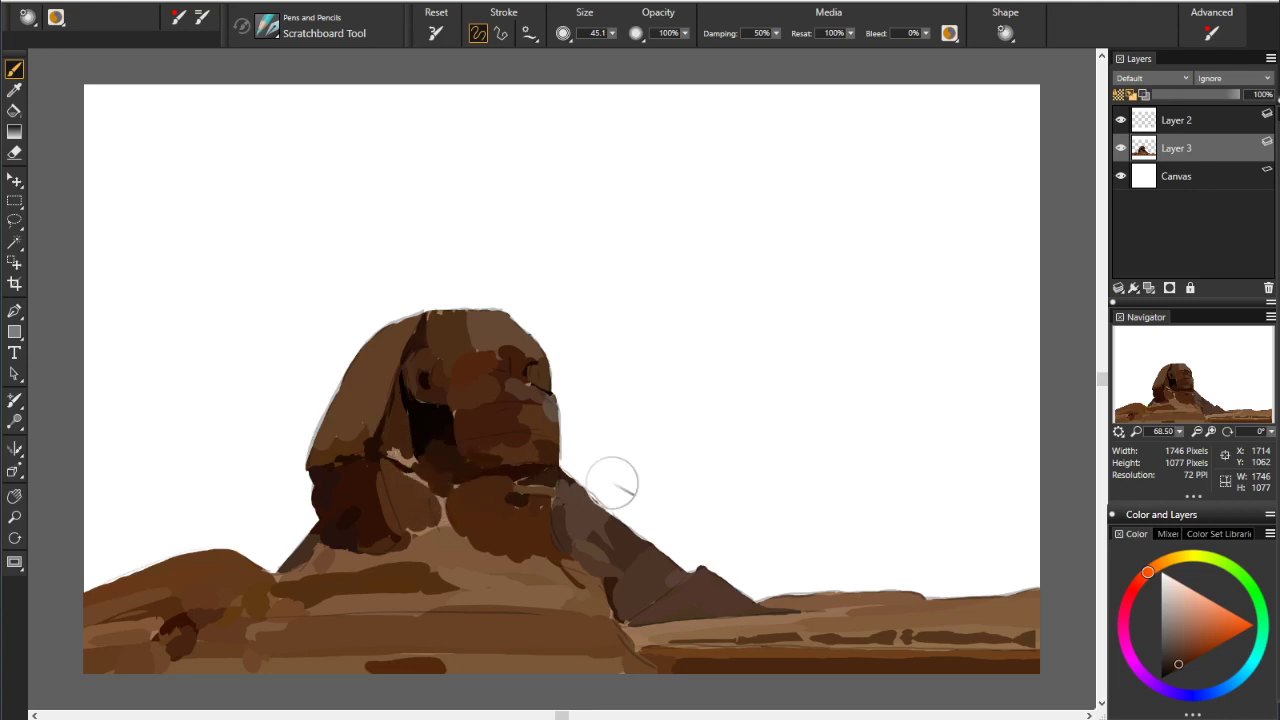
Add light tan highlights sampled from the head and neck across the neck and chest
alt+click(397, 428)
drag(429, 466, 440, 505)
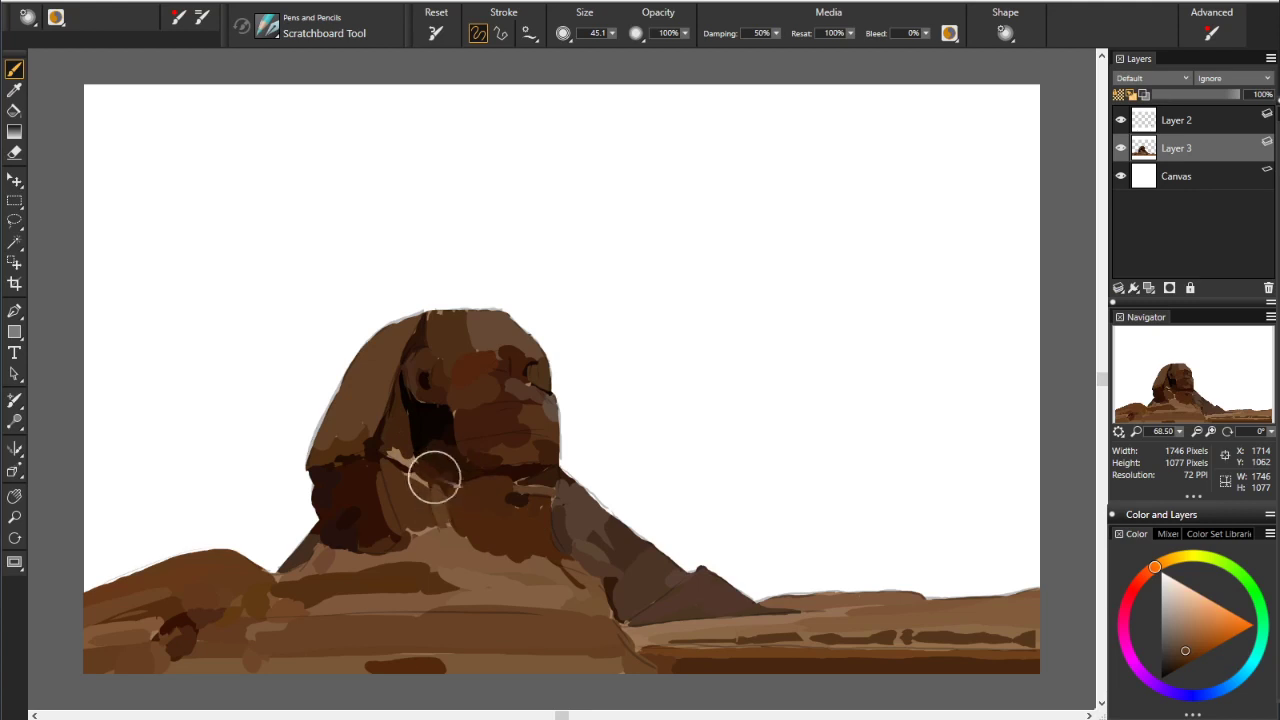
alt+click(386, 443)
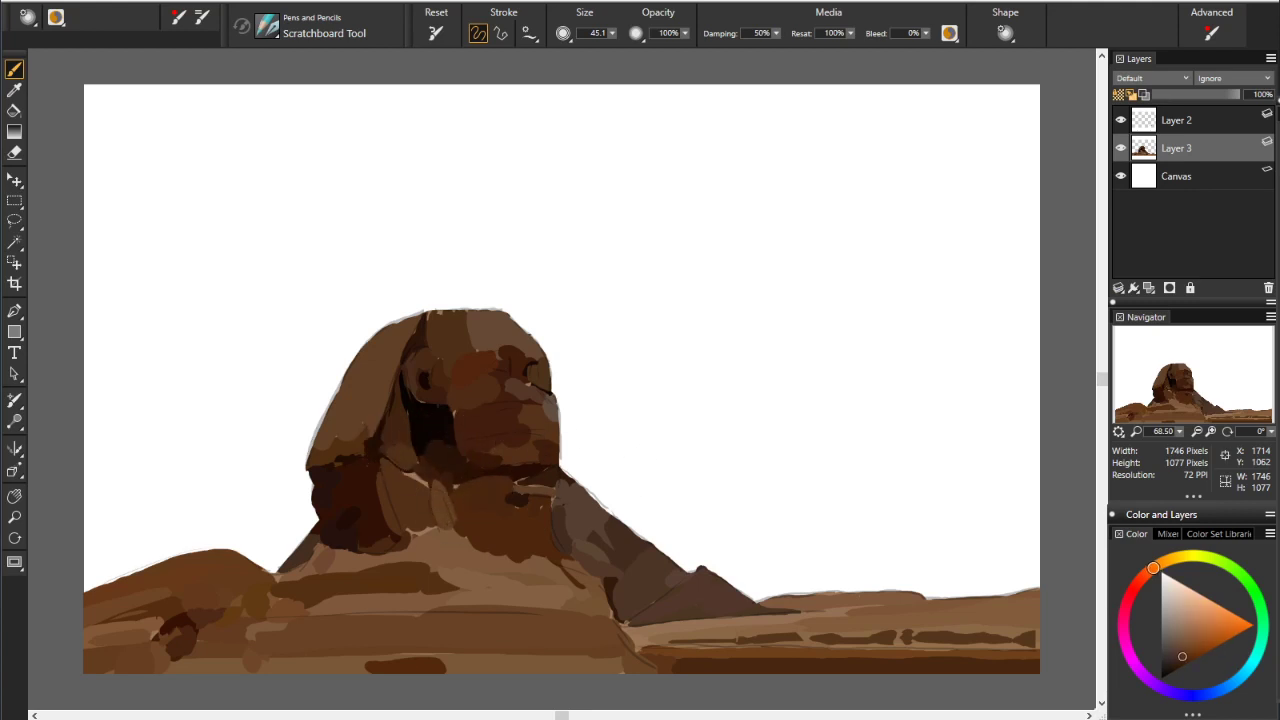
alt+click(470, 503)
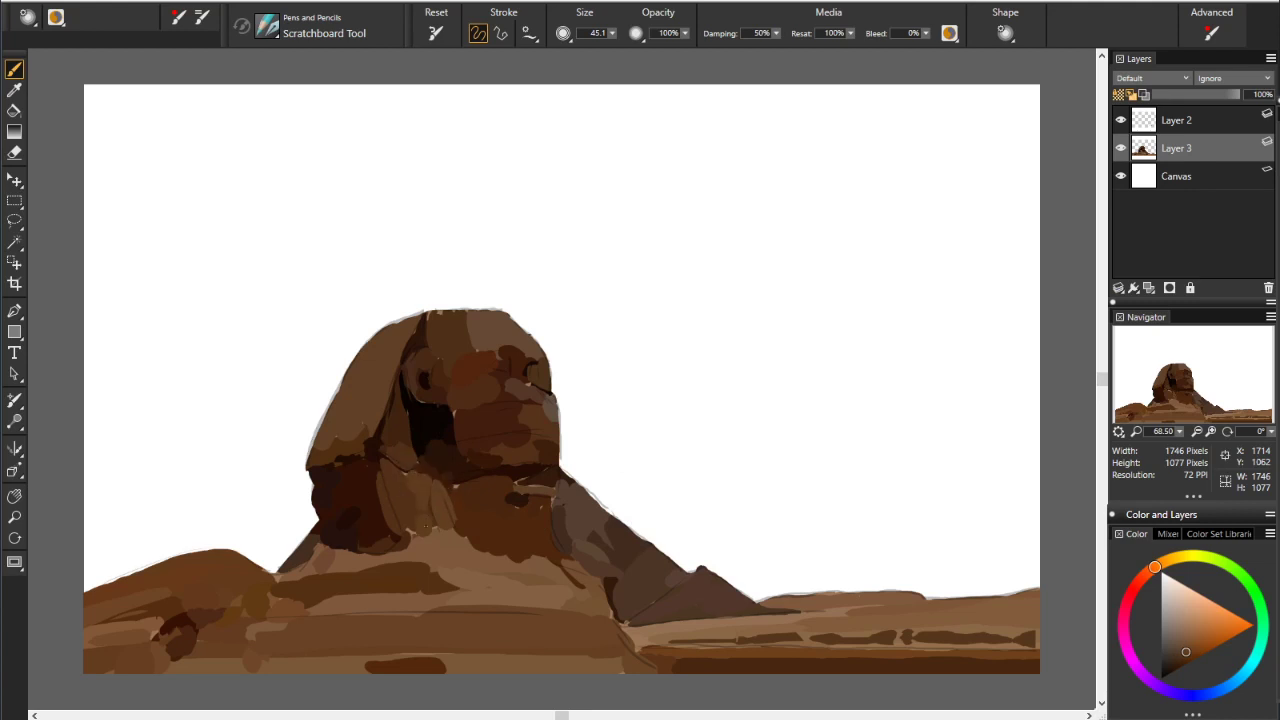
alt+click(477, 463)
drag(421, 523, 501, 509)
alt+click(414, 506)
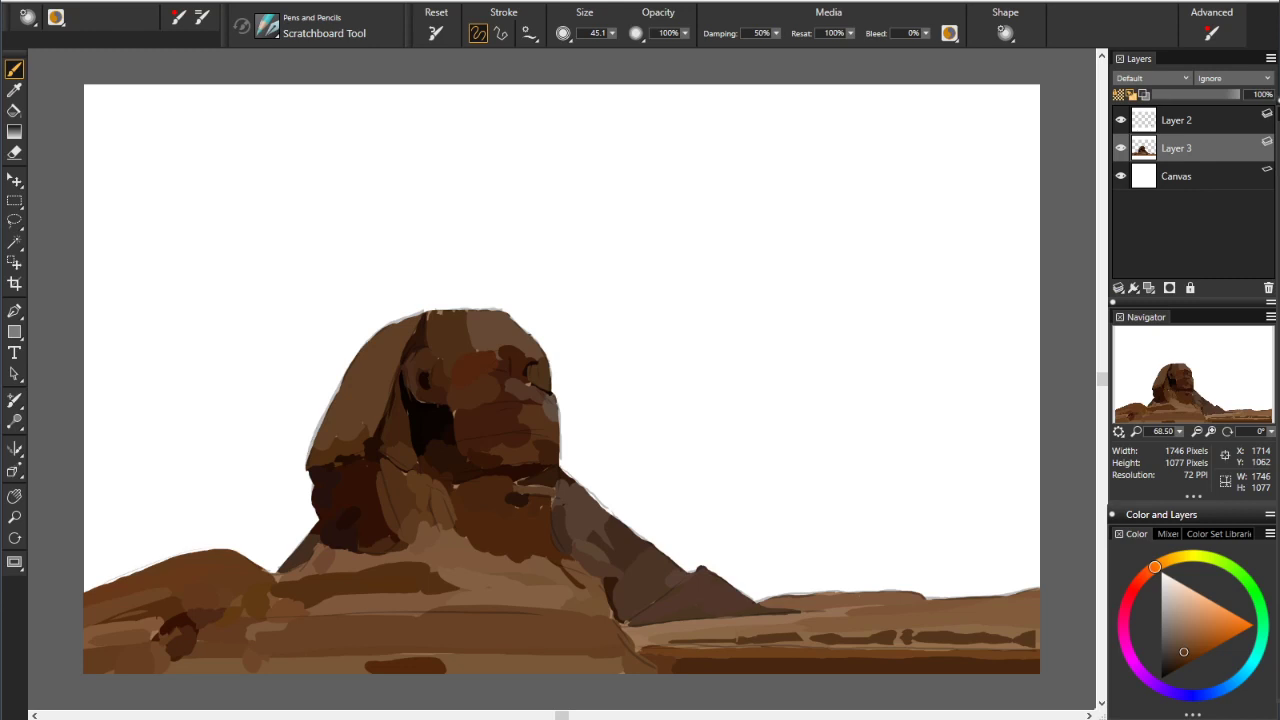
Try several dark and saturated red-browns on the colour wheel for the face shading
alt+click(446, 423)
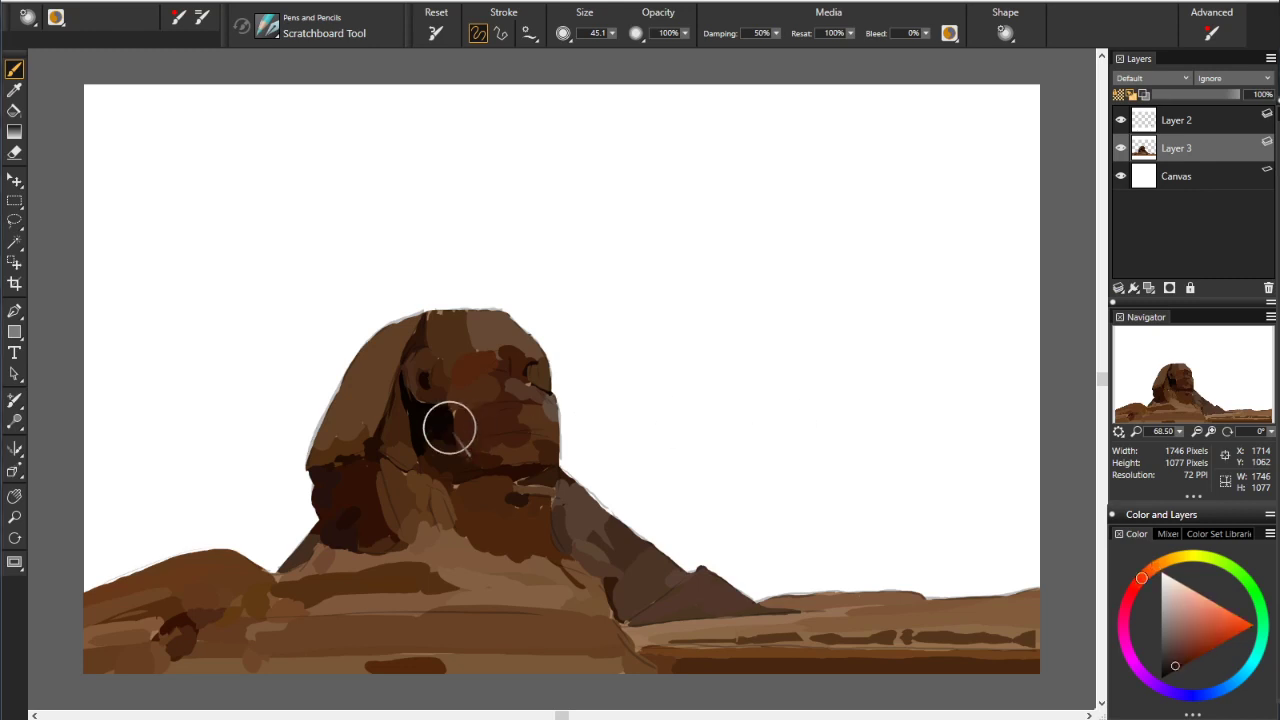
alt+click(357, 398)
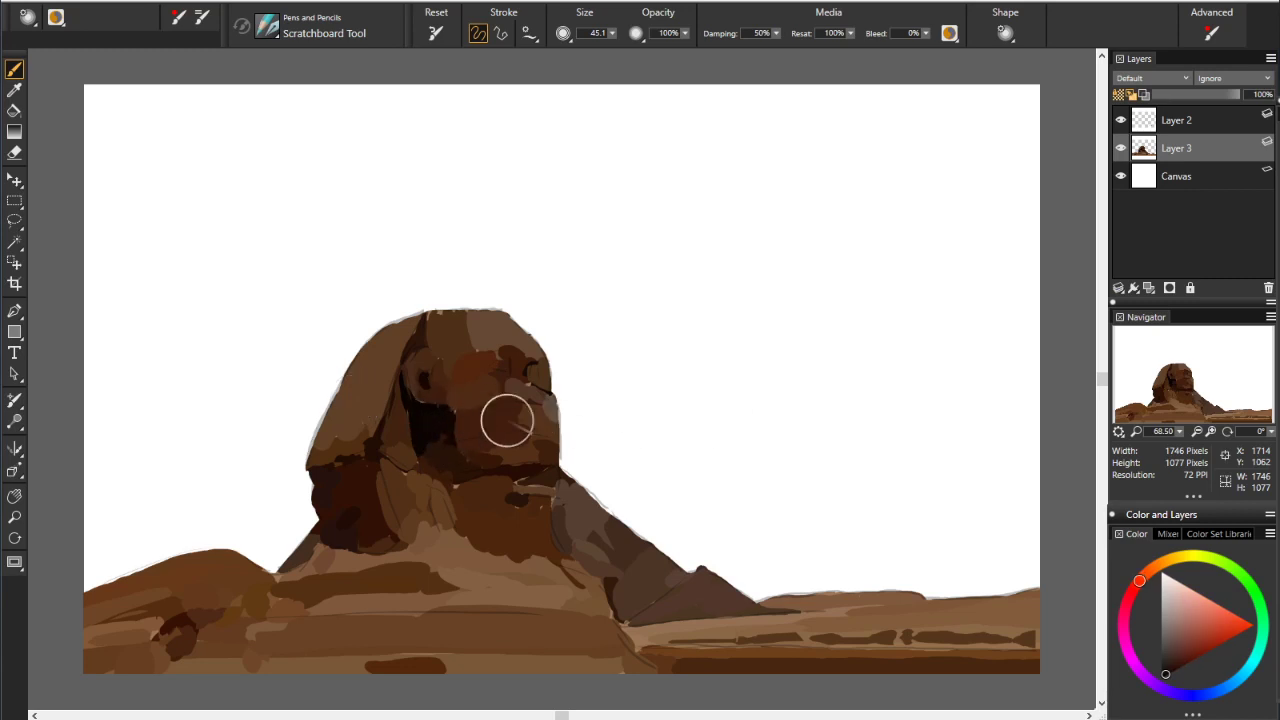
alt+click(466, 400)
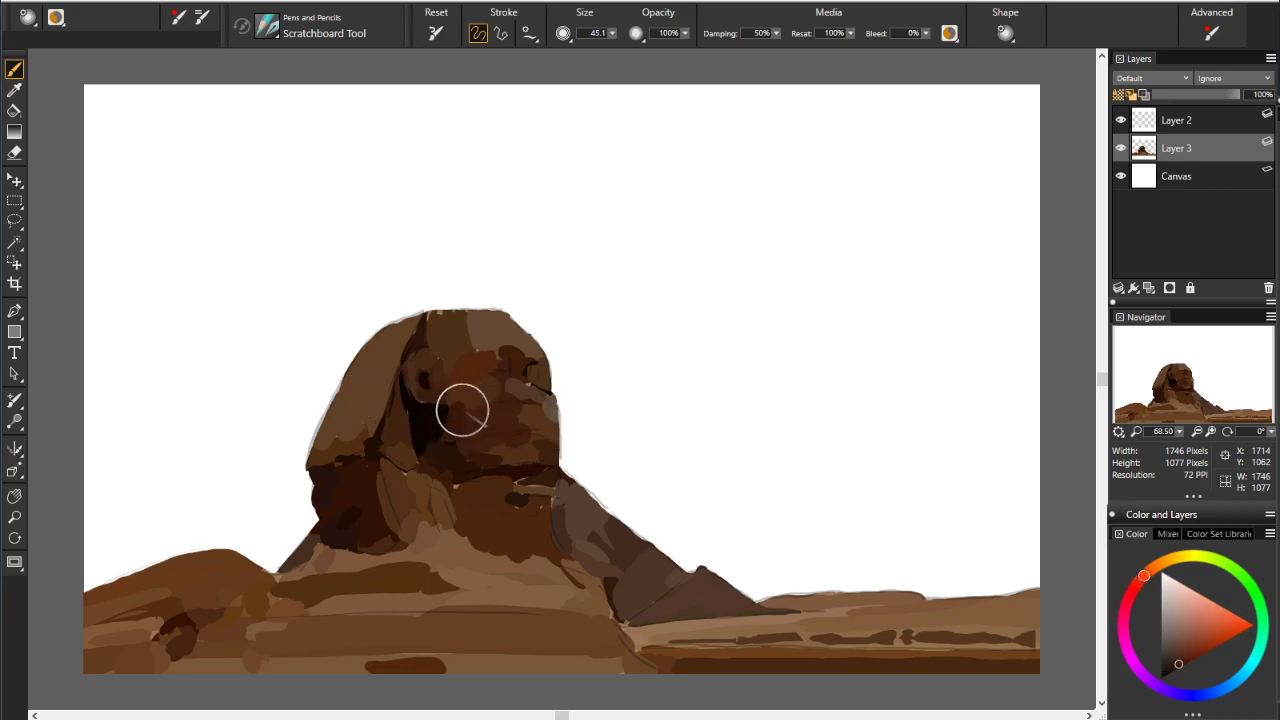
alt+click(434, 449)
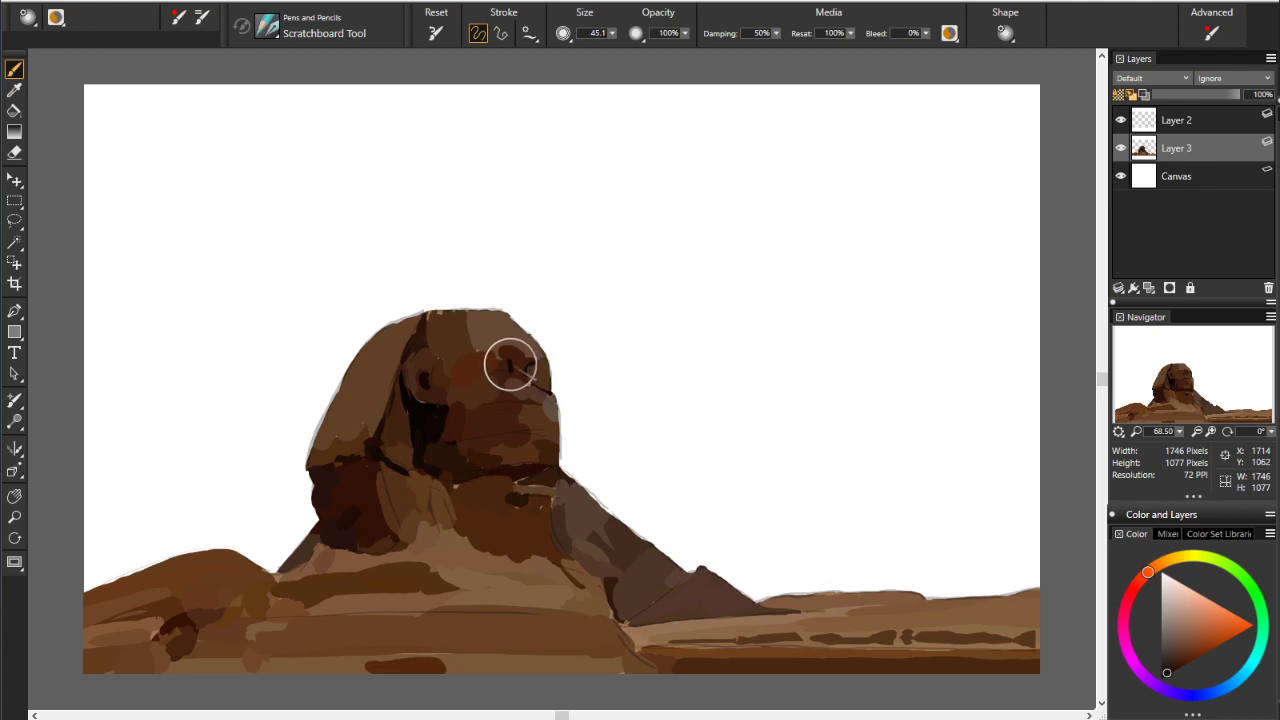
Arch a dark brow stroke over the Sphinx's eye, then toggle Layer 3 off and on to compare
drag(483, 370, 508, 362)
click(1120, 148)
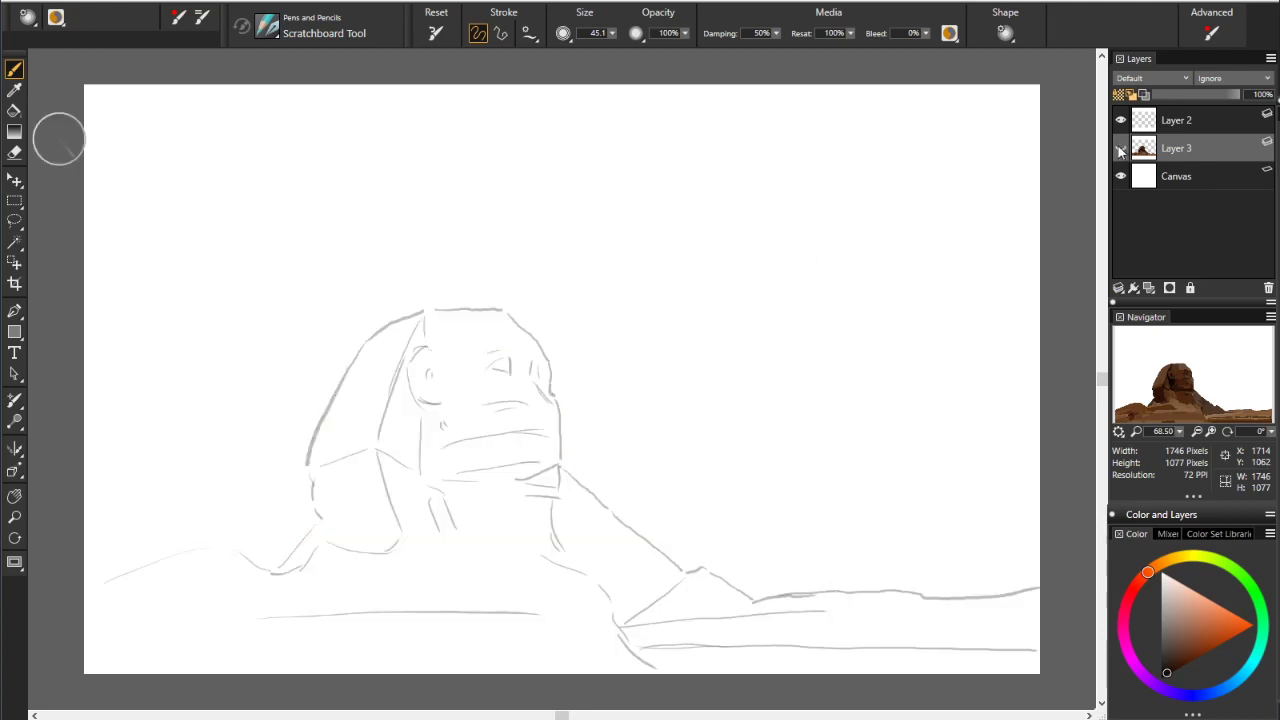
click(1120, 148)
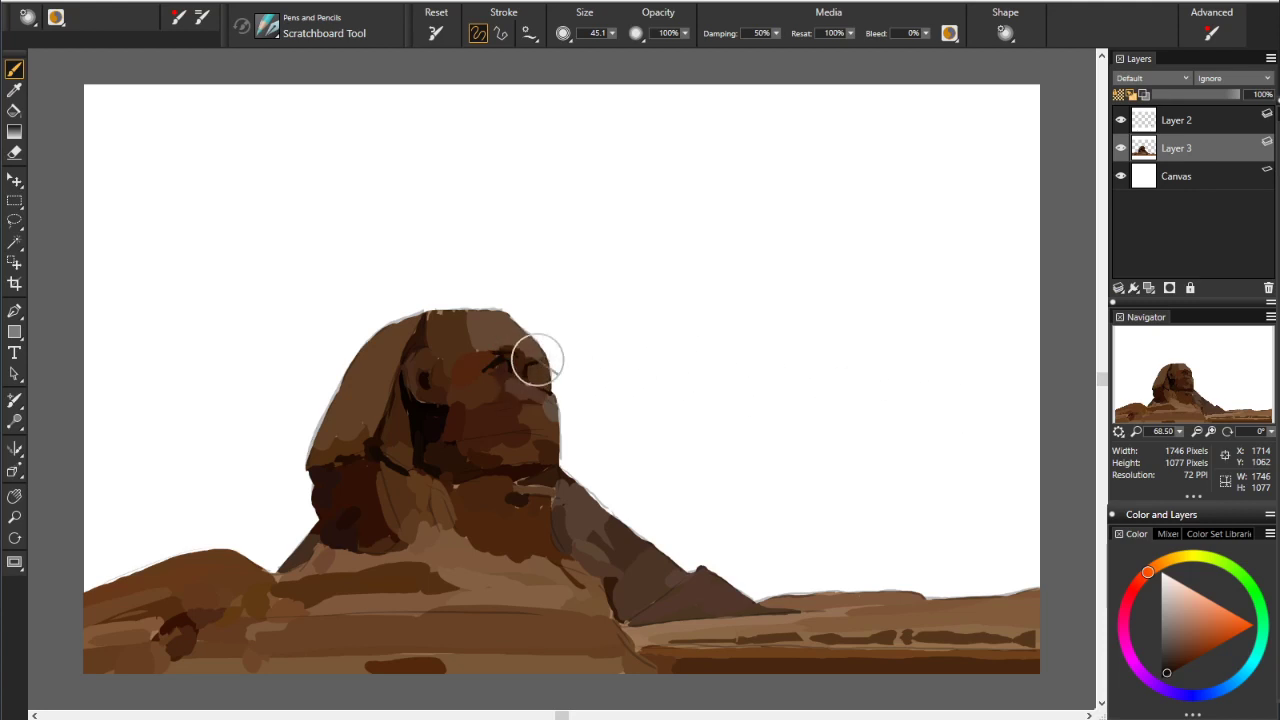
Sample darker browns and paint a dark stroke on the head and a dark eye socket
click(1171, 667)
click(1162, 677)
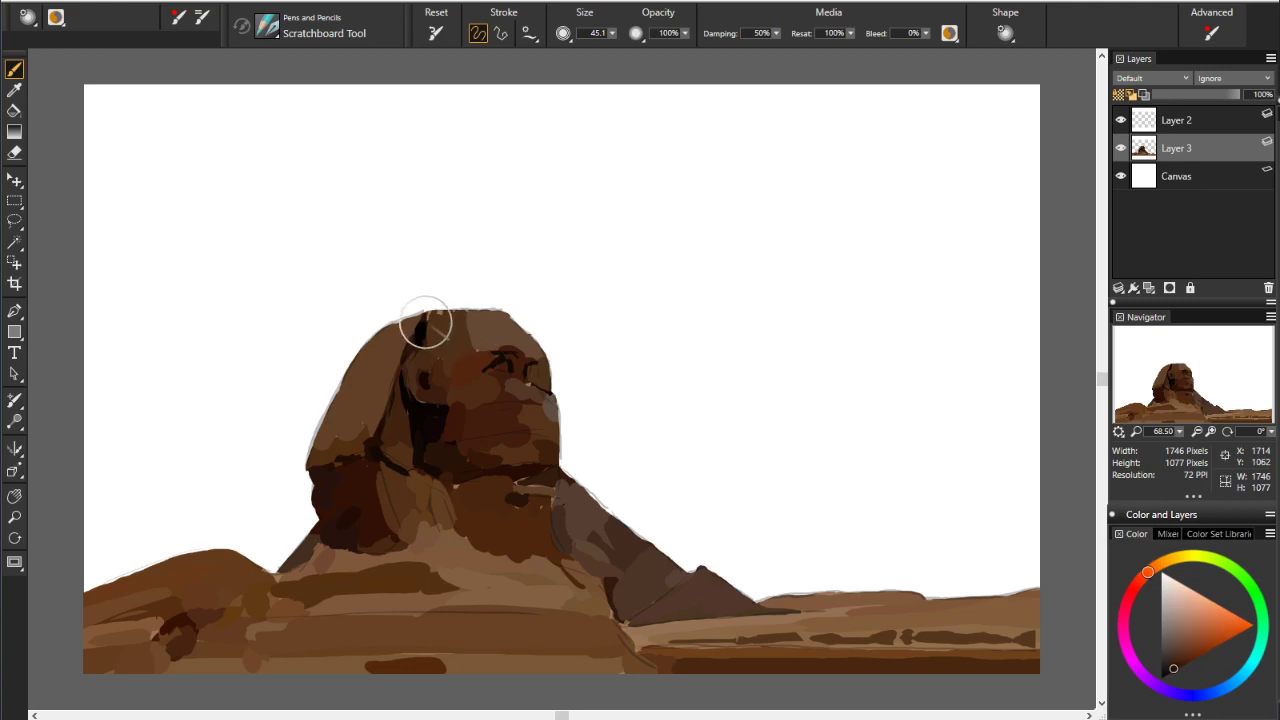
alt+click(414, 314)
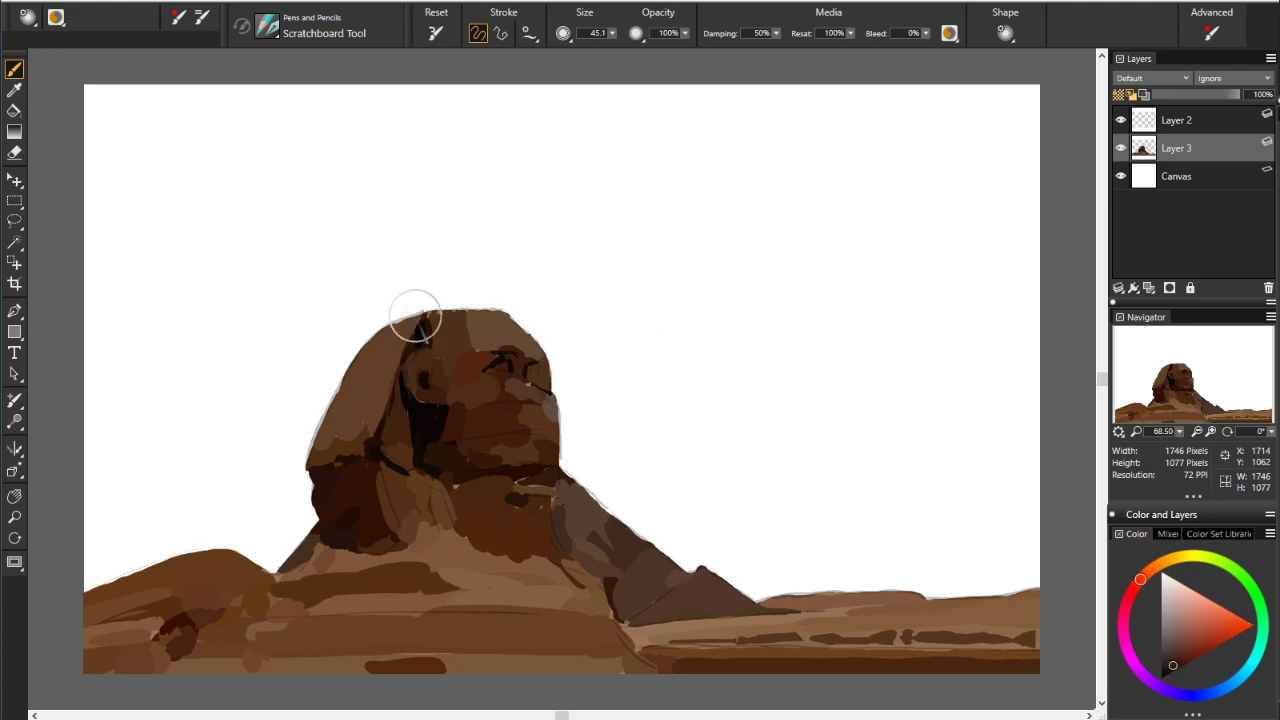
alt+click(397, 390)
drag(400, 382, 418, 322)
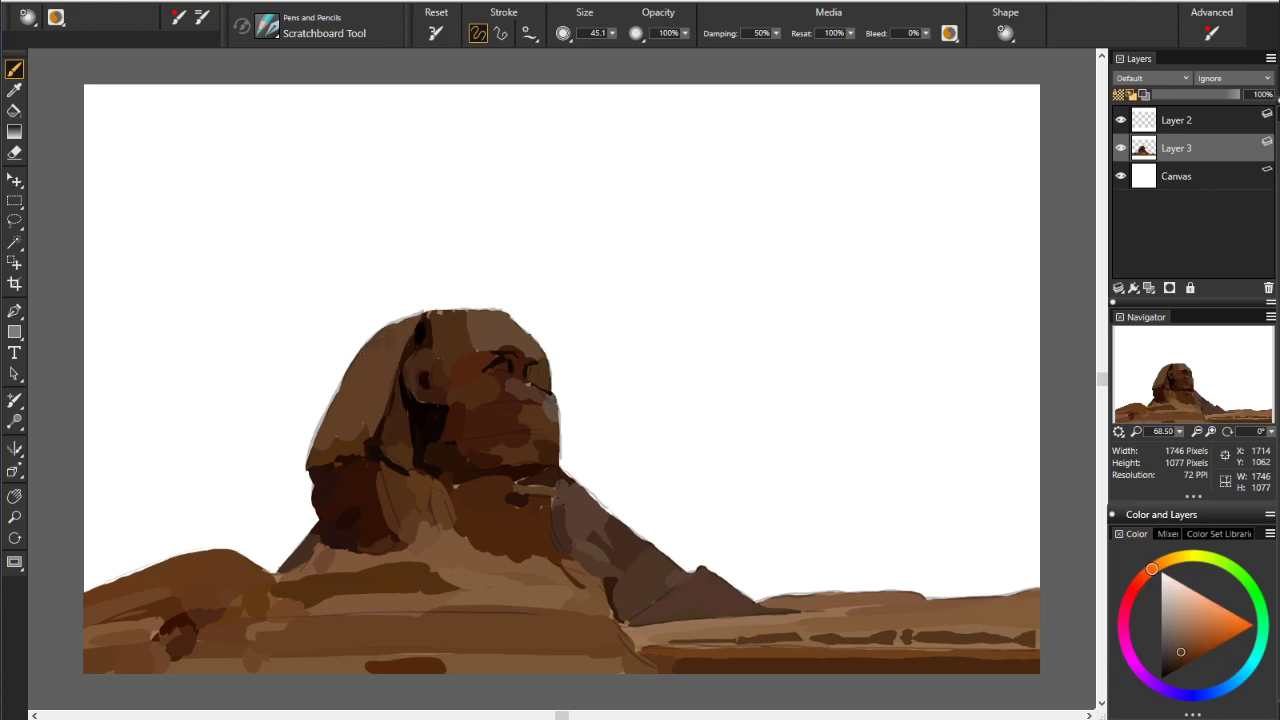
alt+click(474, 385)
drag(403, 395, 420, 385)
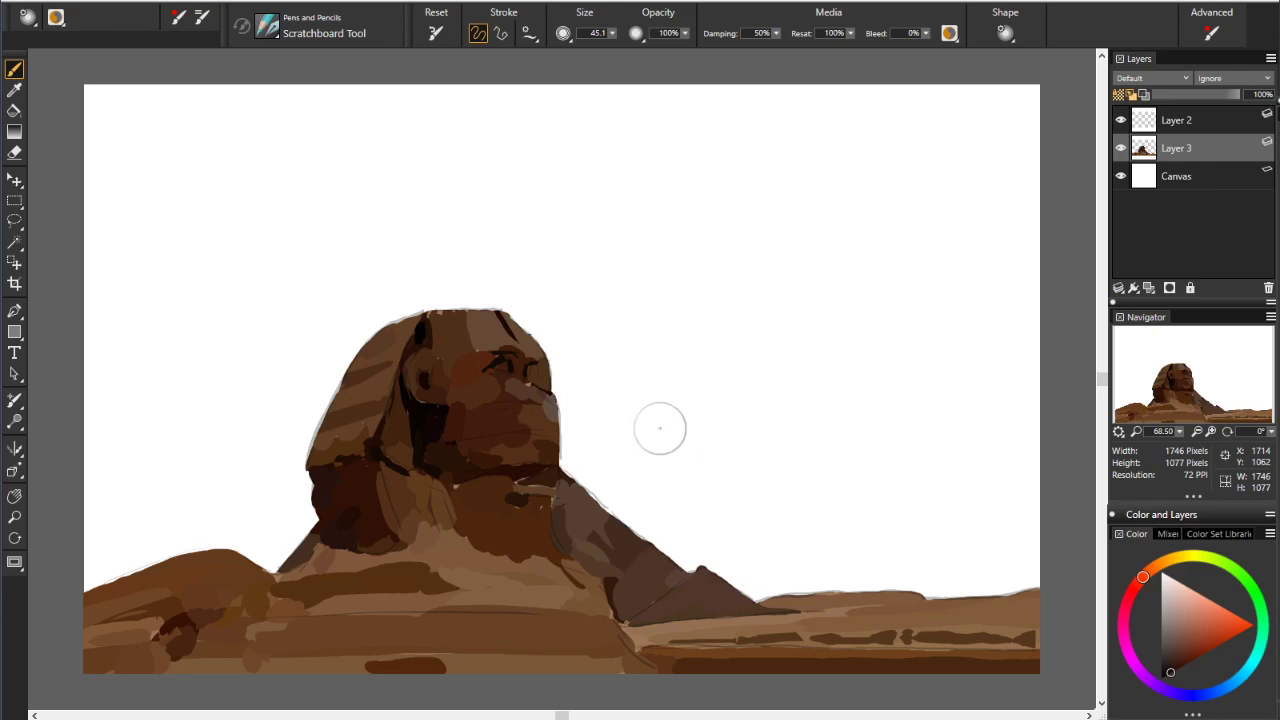
Outline the nose tip with a dark curve, then shade across the cheek in darker brown
mouse_move(552, 391)
mouse_down()
mouse_move(532, 384)
mouse_move(545, 414)
mouse_up()
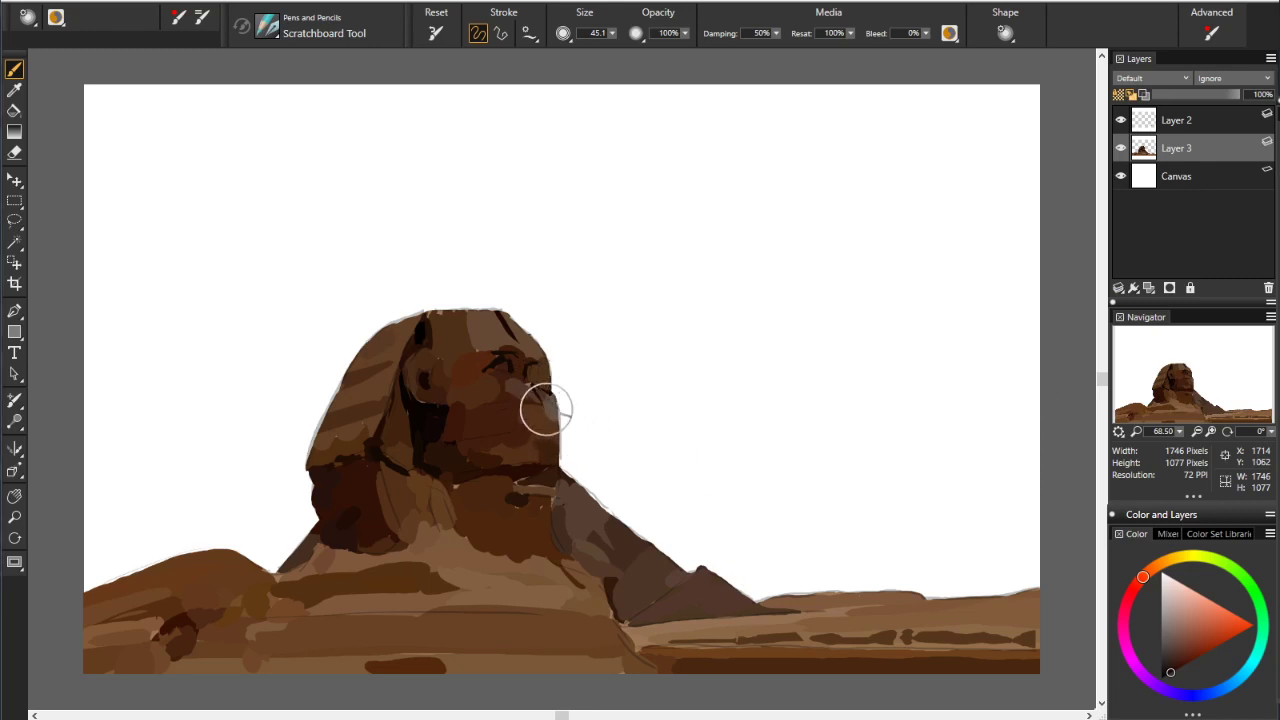
mouse_move(545, 414)
mouse_down()
mouse_move(558, 410)
mouse_move(551, 363)
mouse_up()
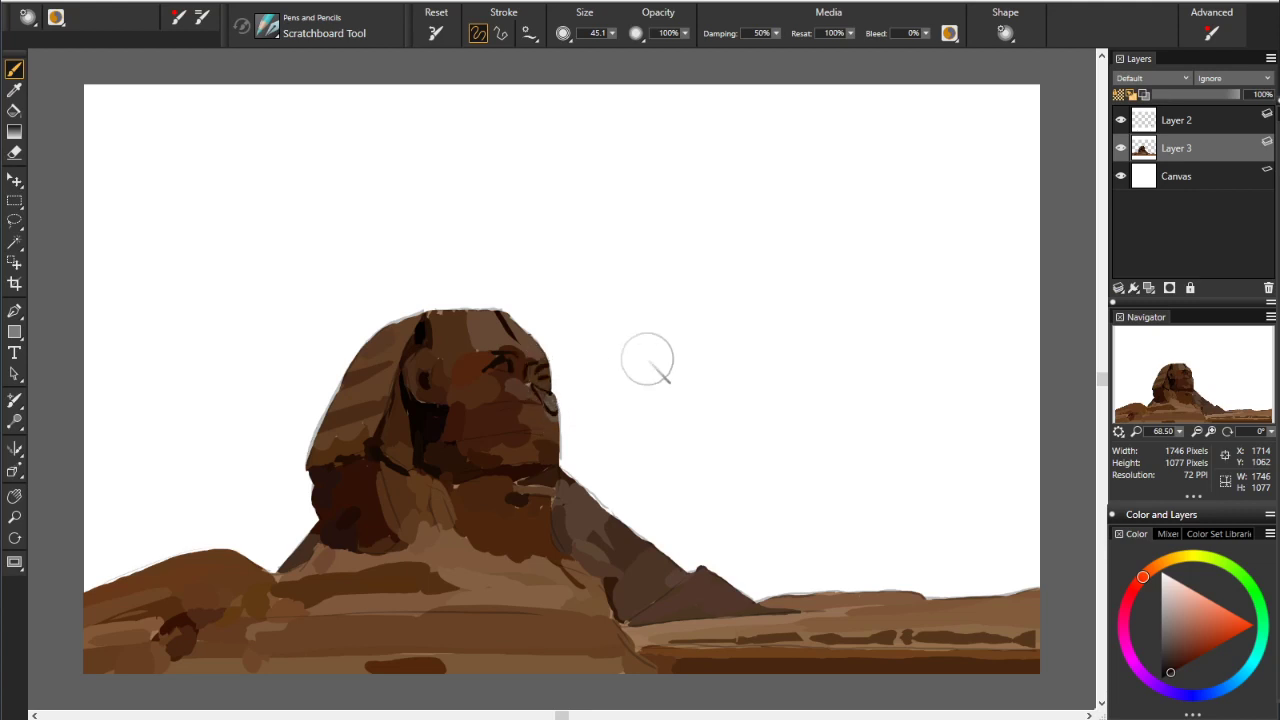
click(1177, 661)
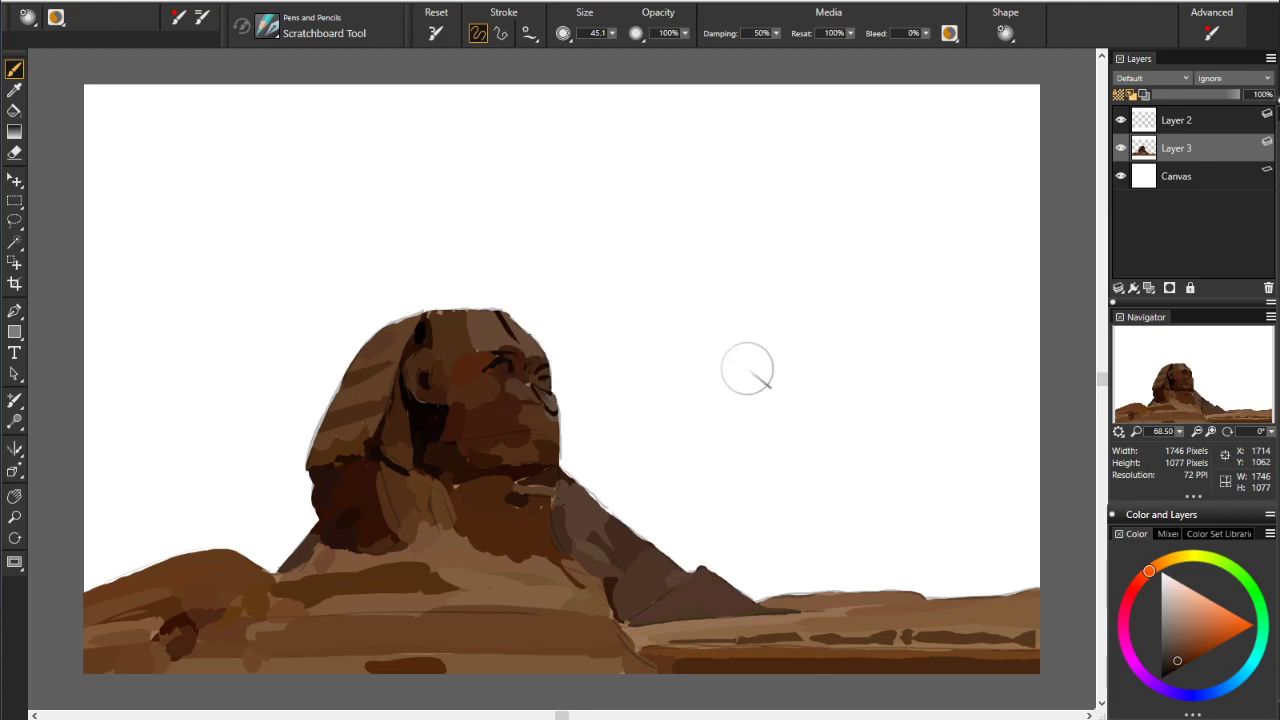
alt+click(443, 314)
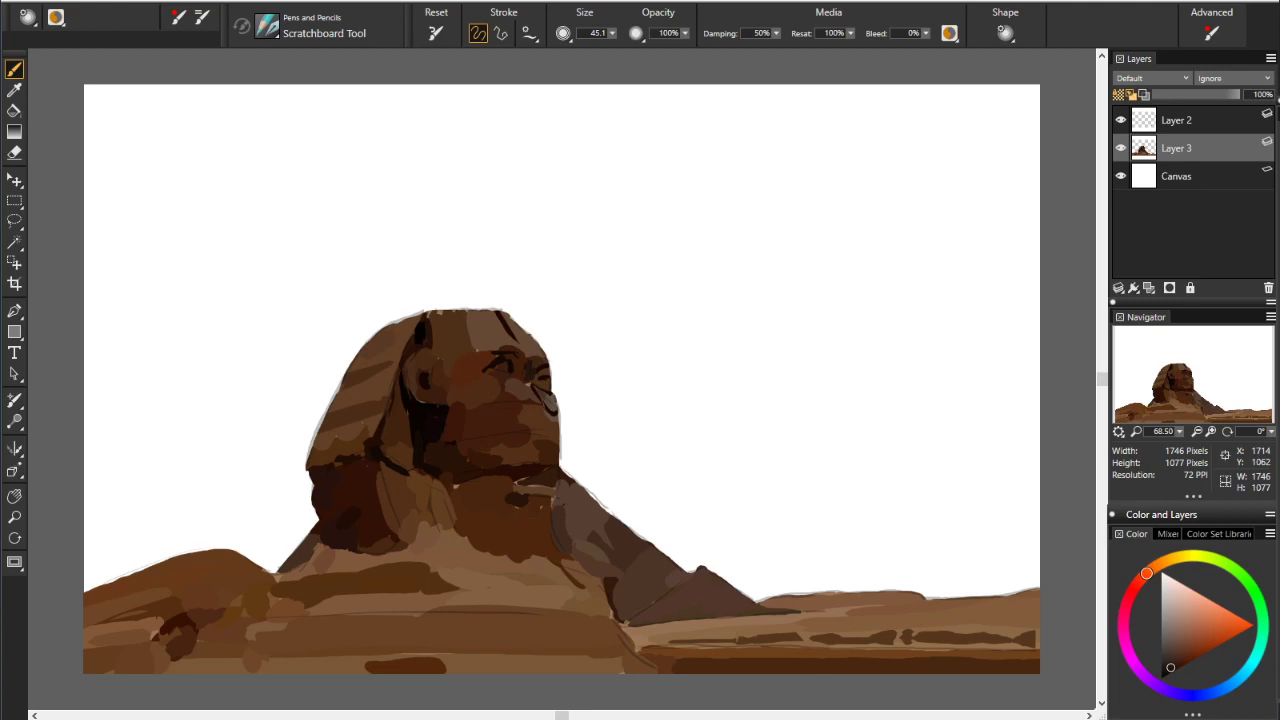
click(1177, 648)
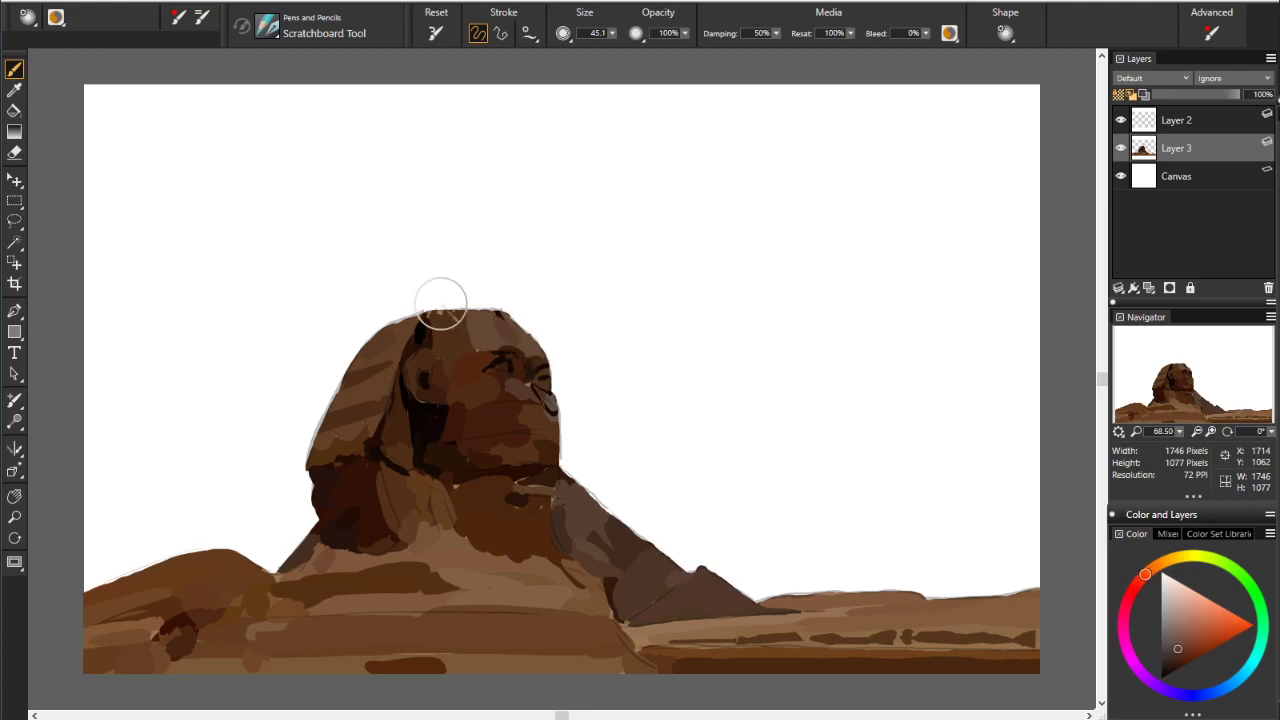
alt+click(441, 303)
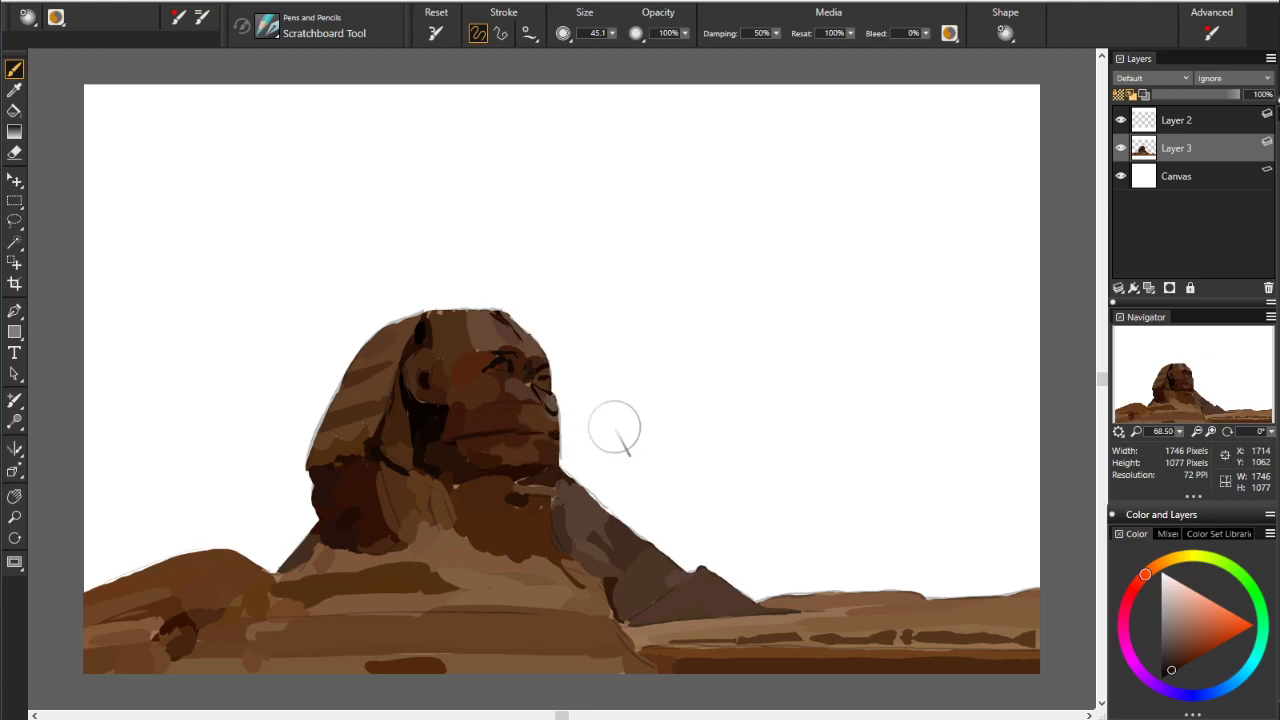
alt+click(545, 440)
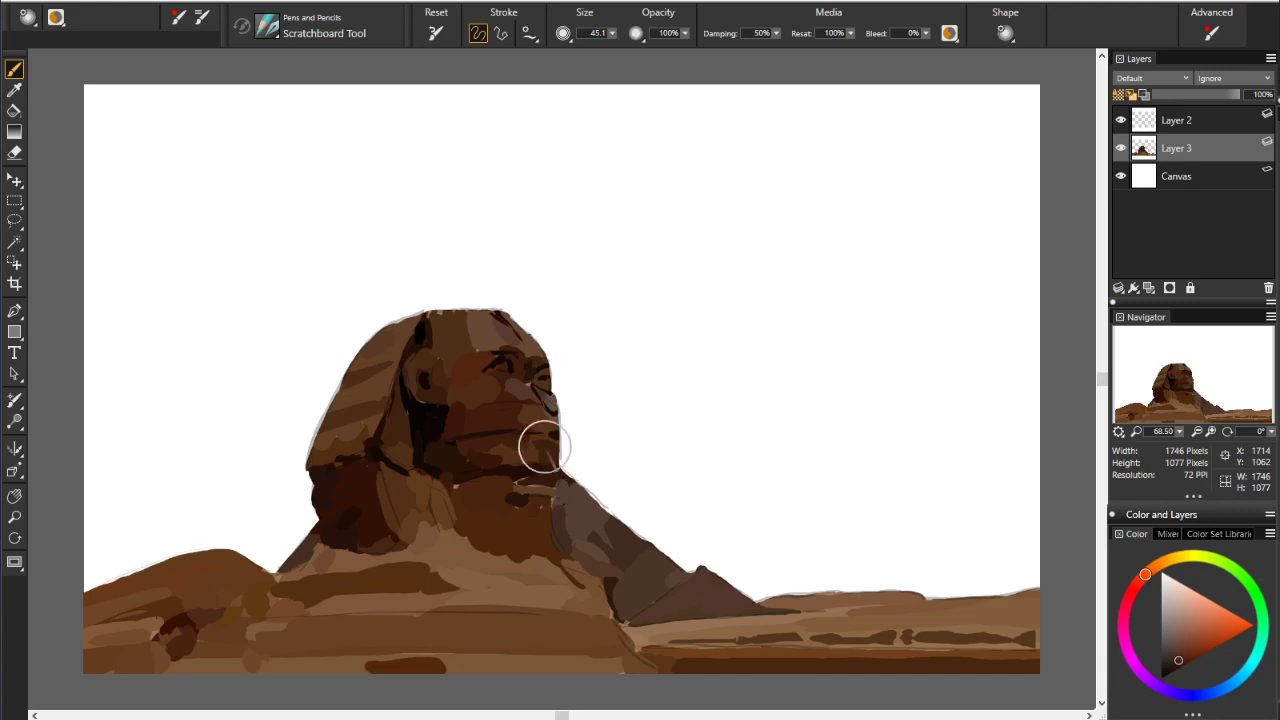
click(1165, 675)
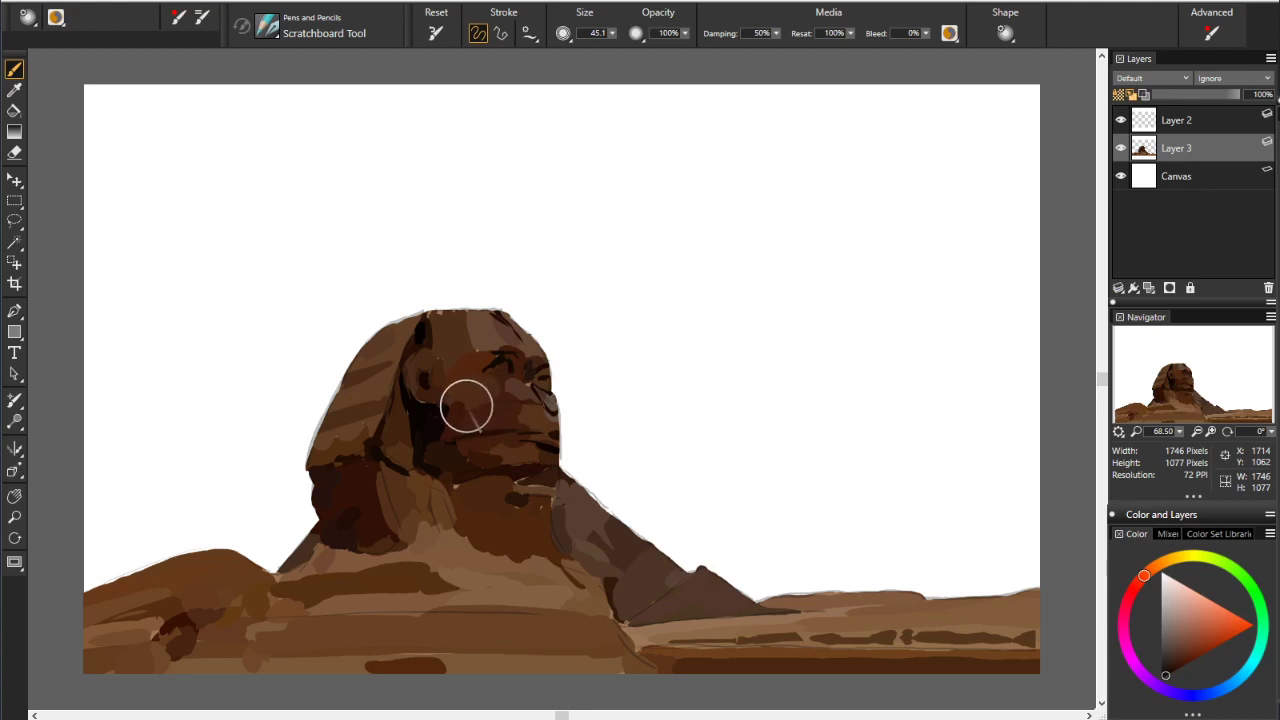
drag(466, 402, 522, 400)
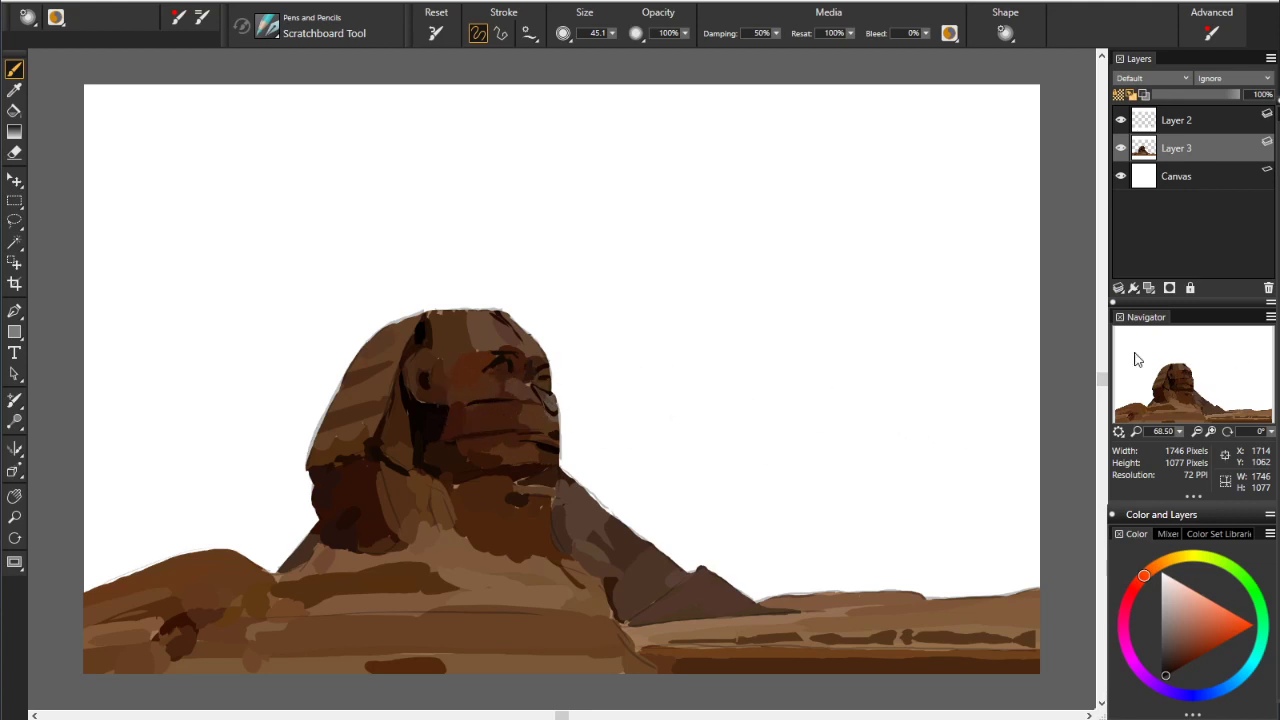
Stroke dark horizontal stripes across the headdress and darken the cheek and jaw
drag(446, 341, 484, 340)
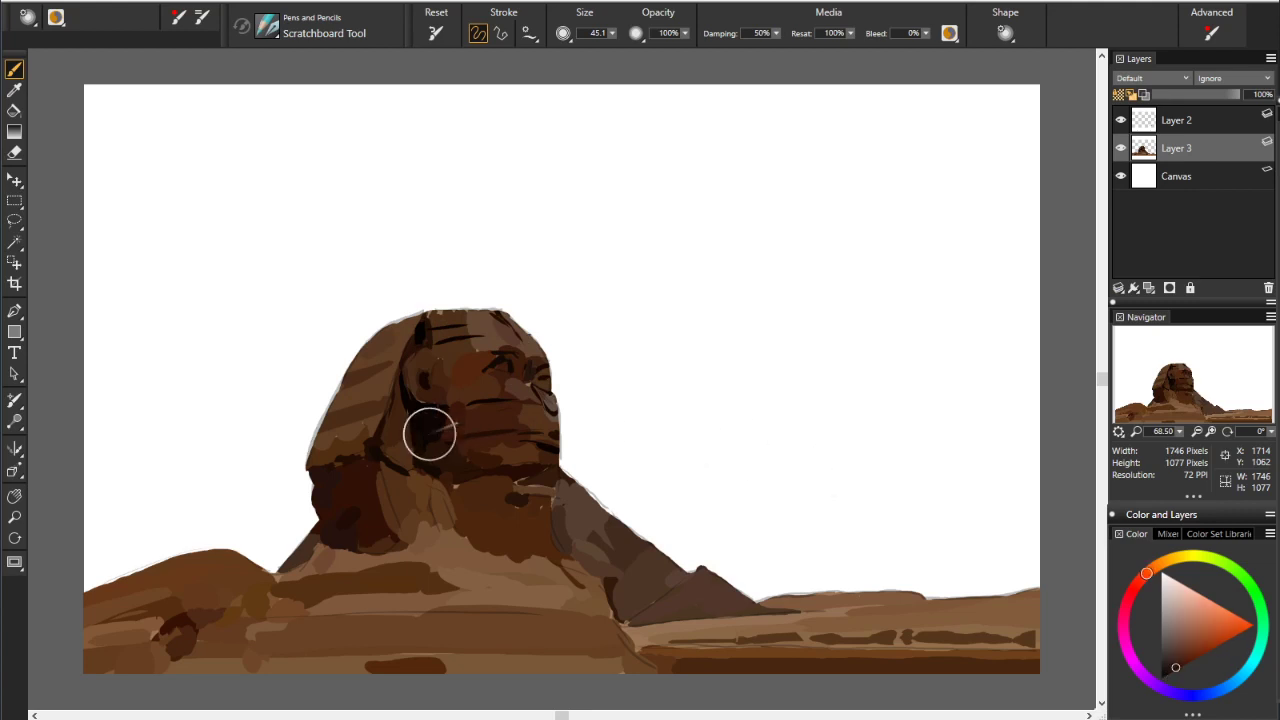
mouse_move(425, 430)
mouse_down()
mouse_move(429, 449)
mouse_move(380, 446)
mouse_move(397, 449)
mouse_move(387, 438)
mouse_up()
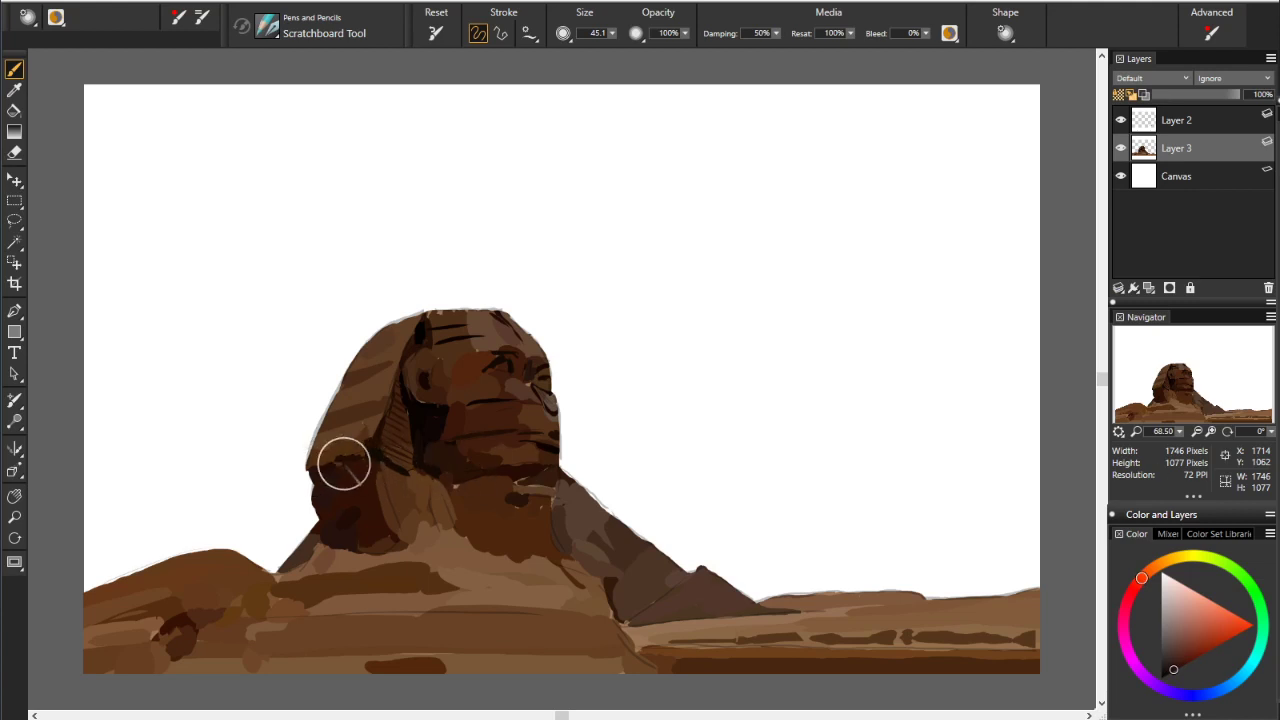
Sample a series of browns from the Sphinx's neck, chest and the ground to refine the shading
alt+click(530, 488)
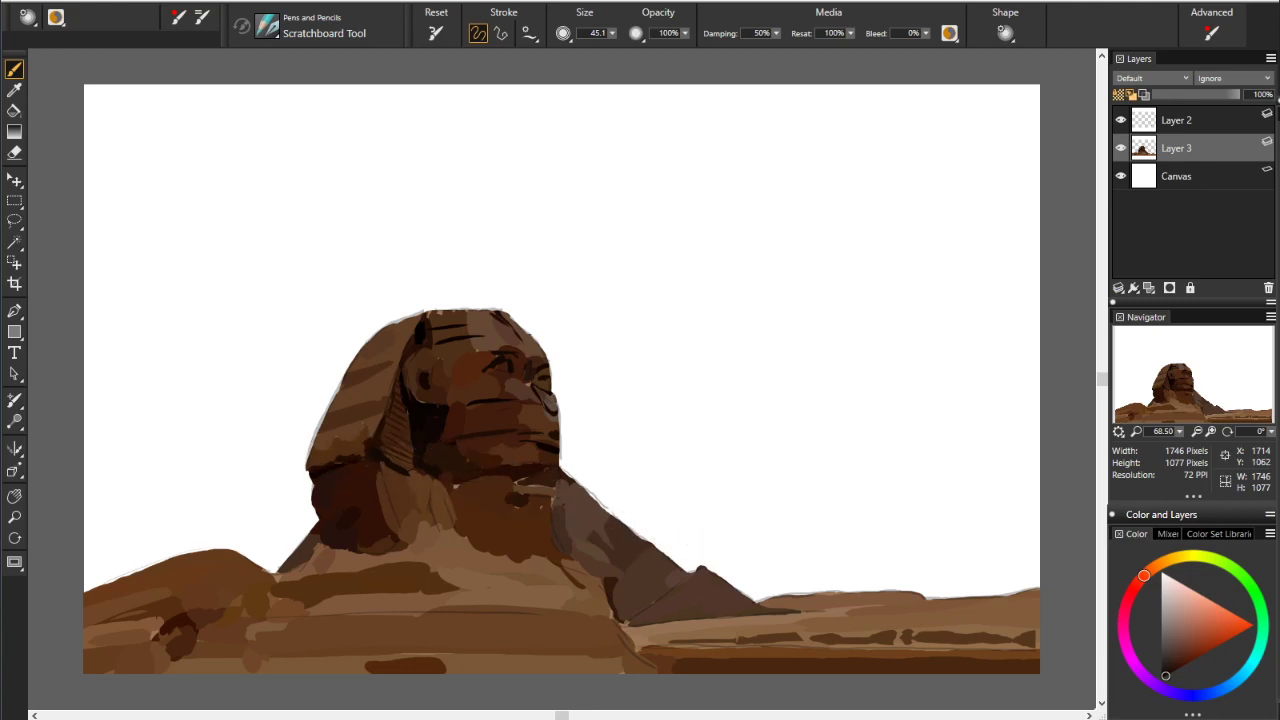
alt+click(440, 466)
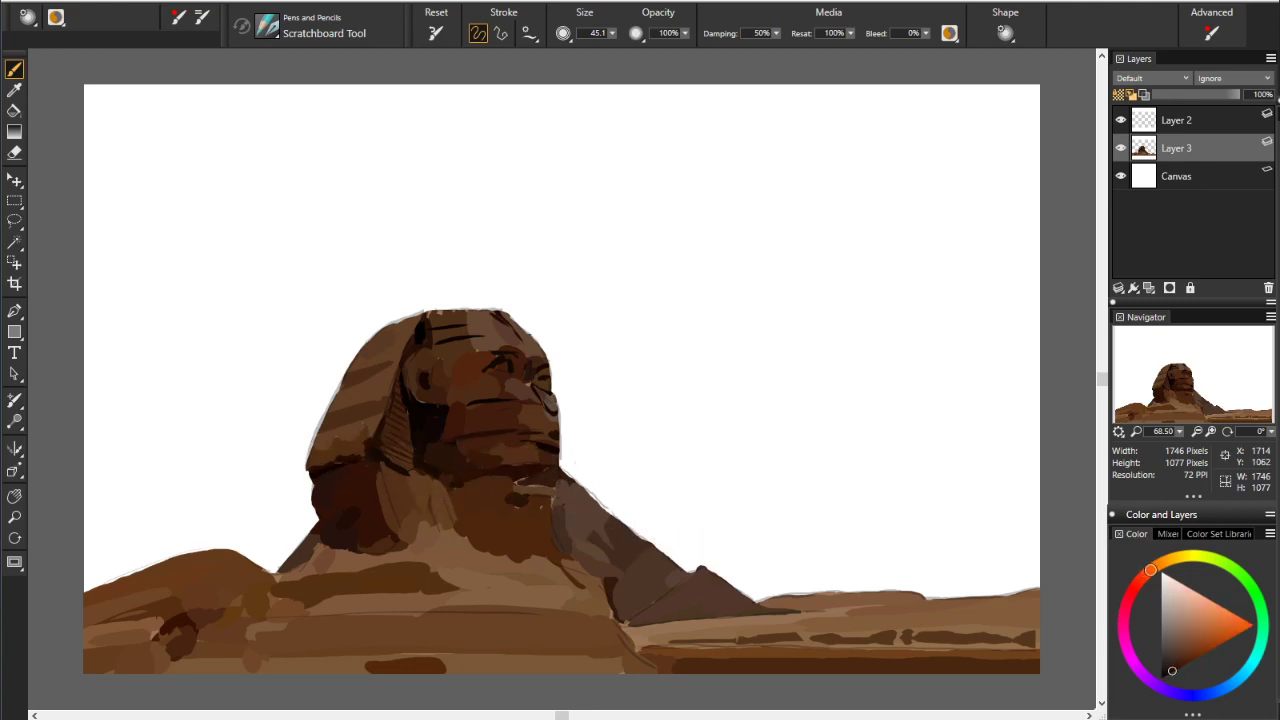
alt+click(440, 470)
alt+click(440, 468)
alt+click(440, 468)
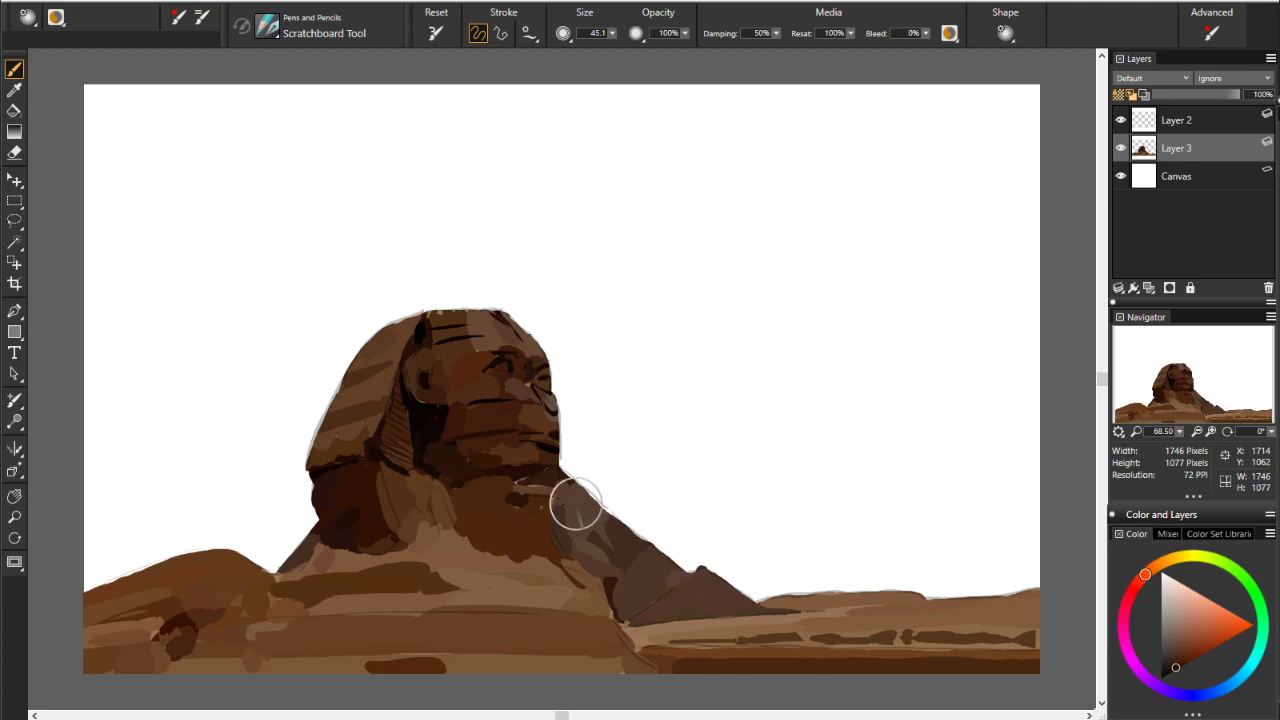
alt+click(458, 482)
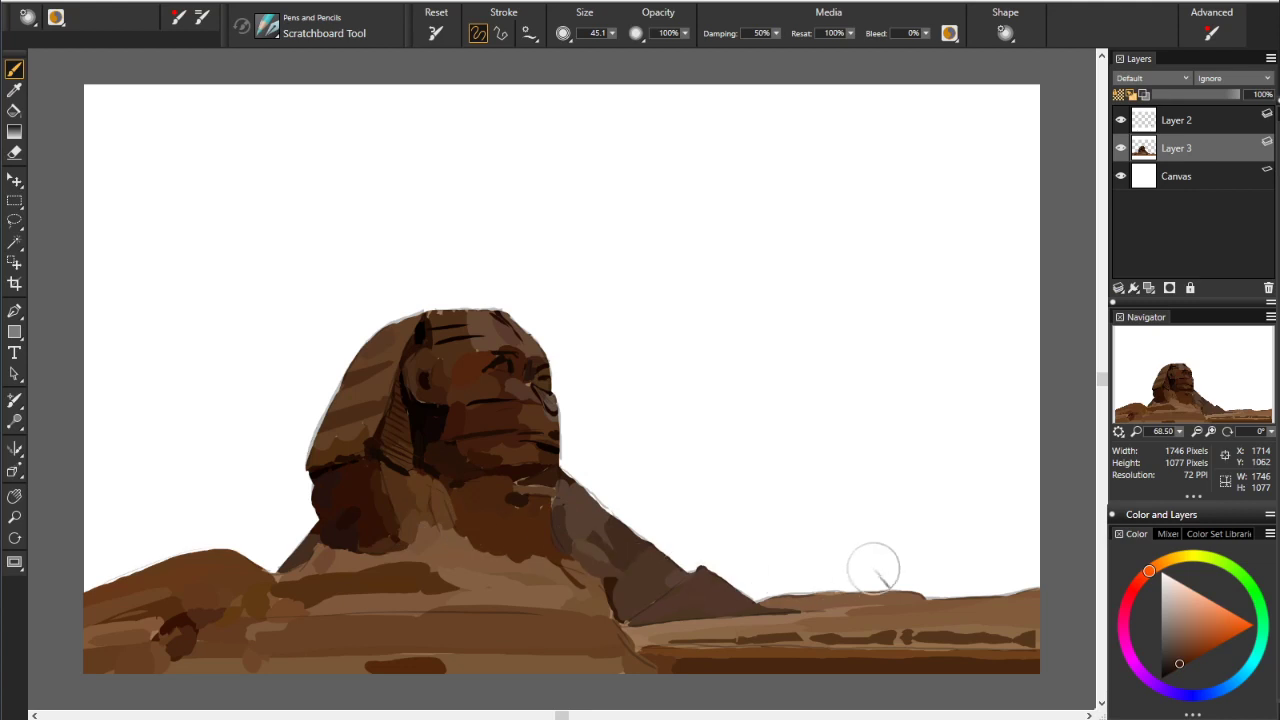
alt+click(444, 452)
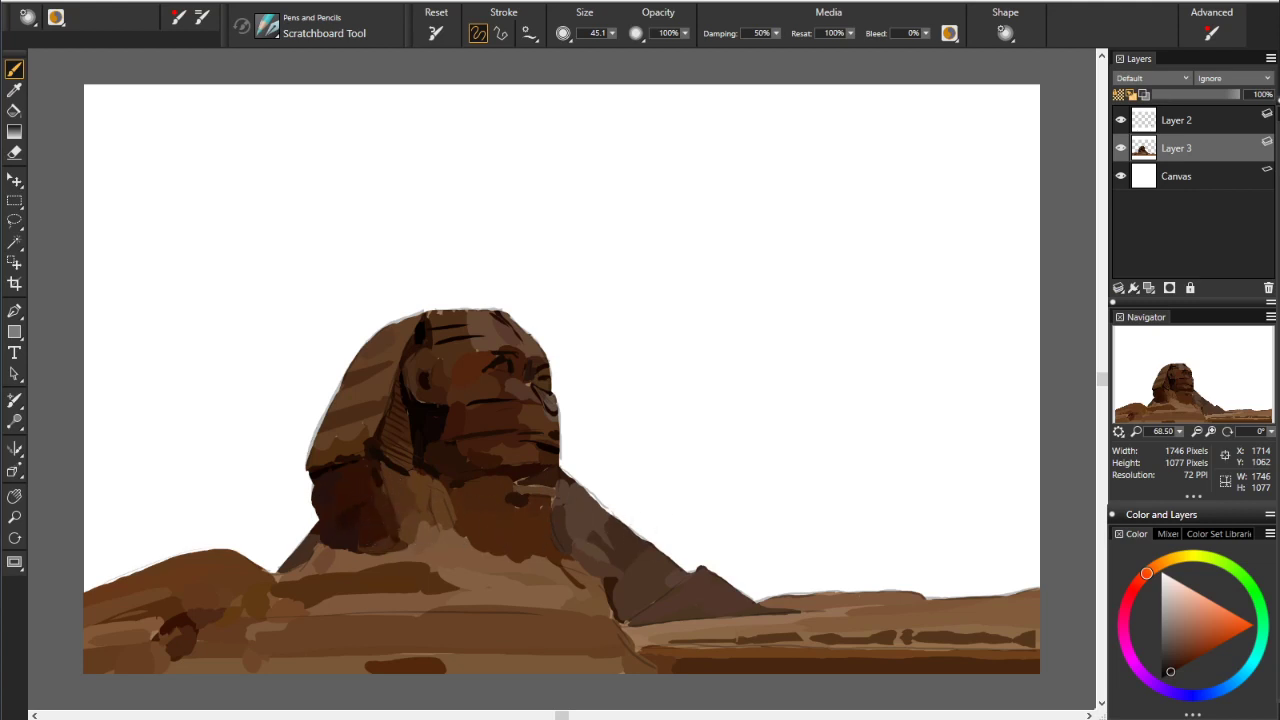
alt+click(518, 536)
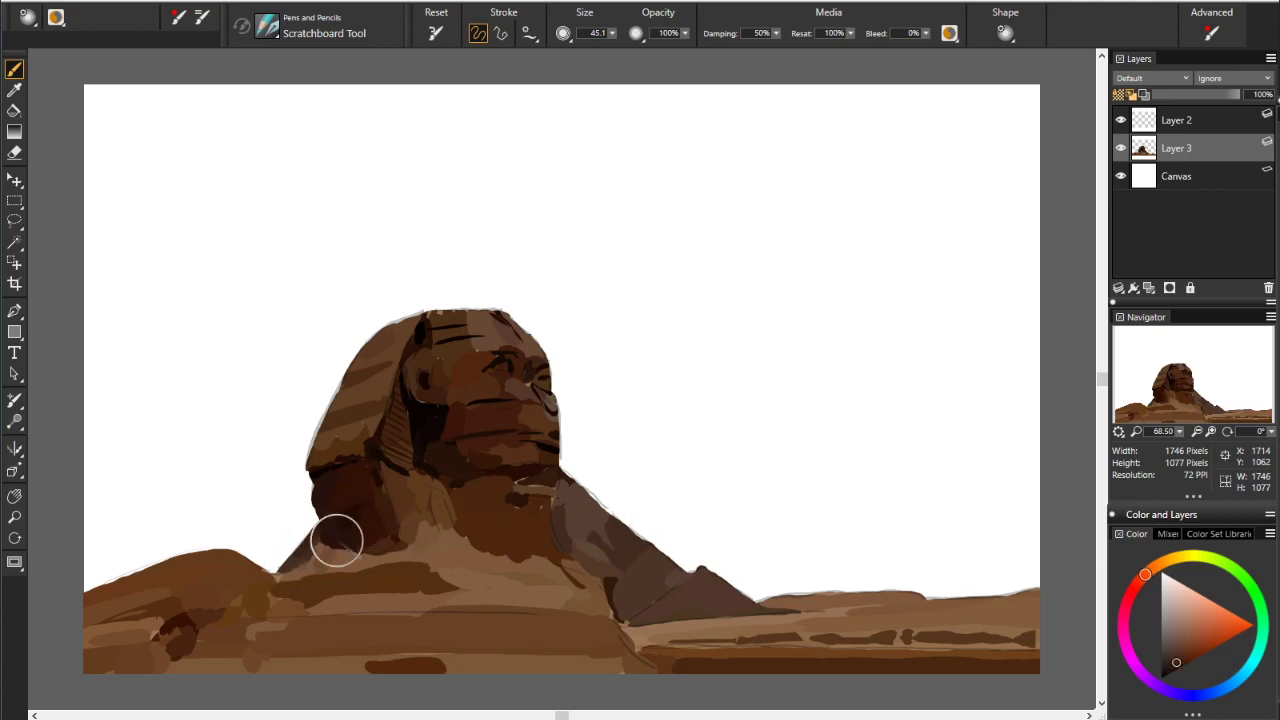
alt+click(874, 614)
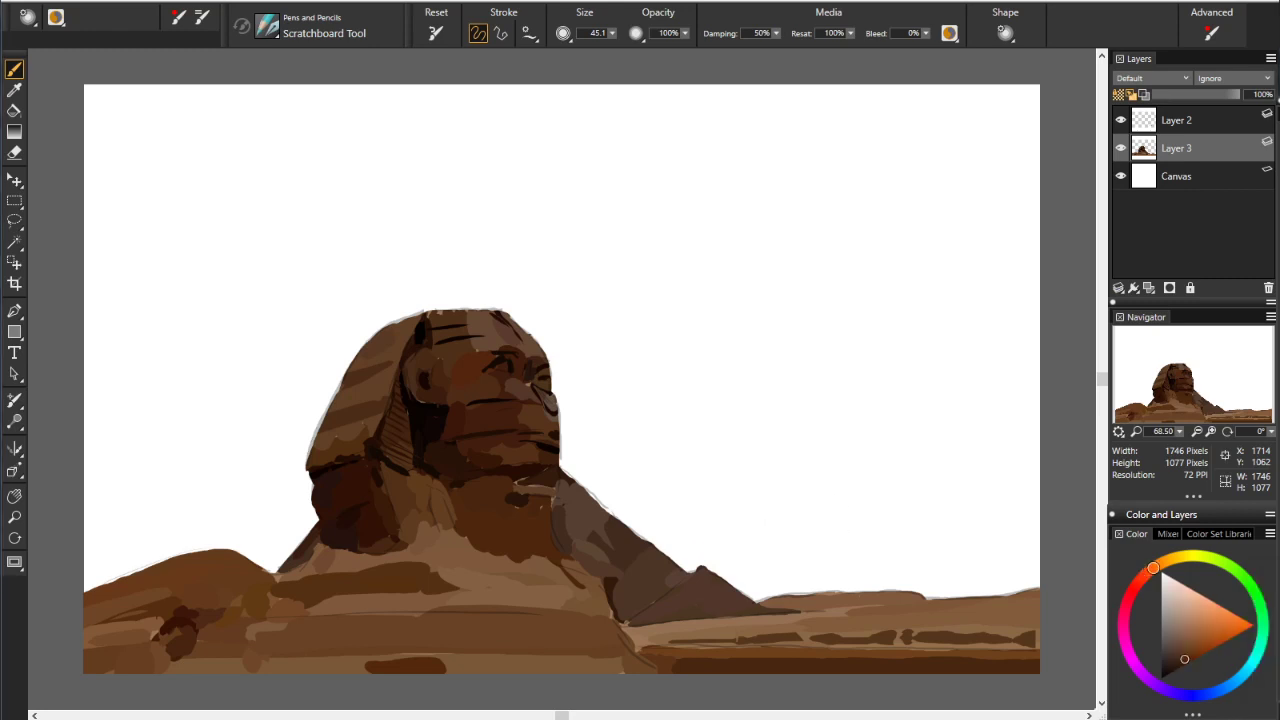
Reset the hue to dark orange-brown and try a darker chin stroke, then undo it
drag(1143, 577, 1193, 695)
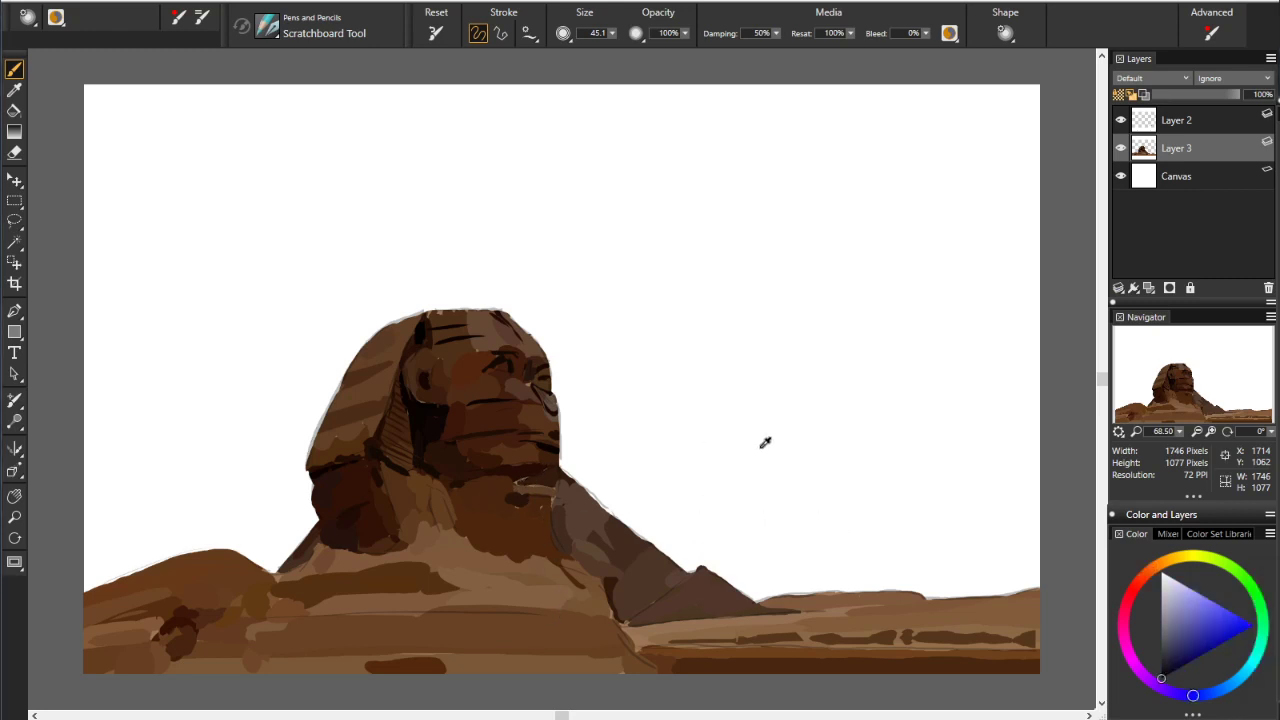
alt+click(505, 483)
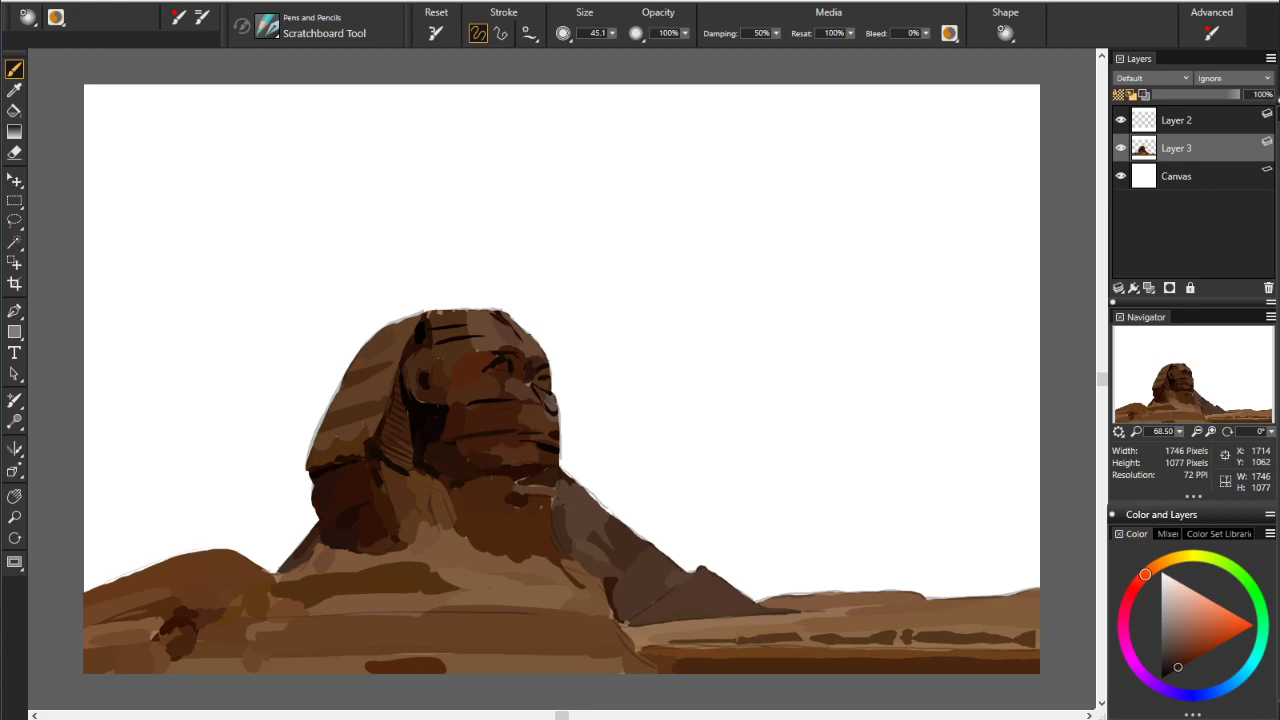
drag(557, 486, 532, 500)
key(ctrl+z)
Paint short dark brown creases on the neck just below the chin
alt+click(515, 500)
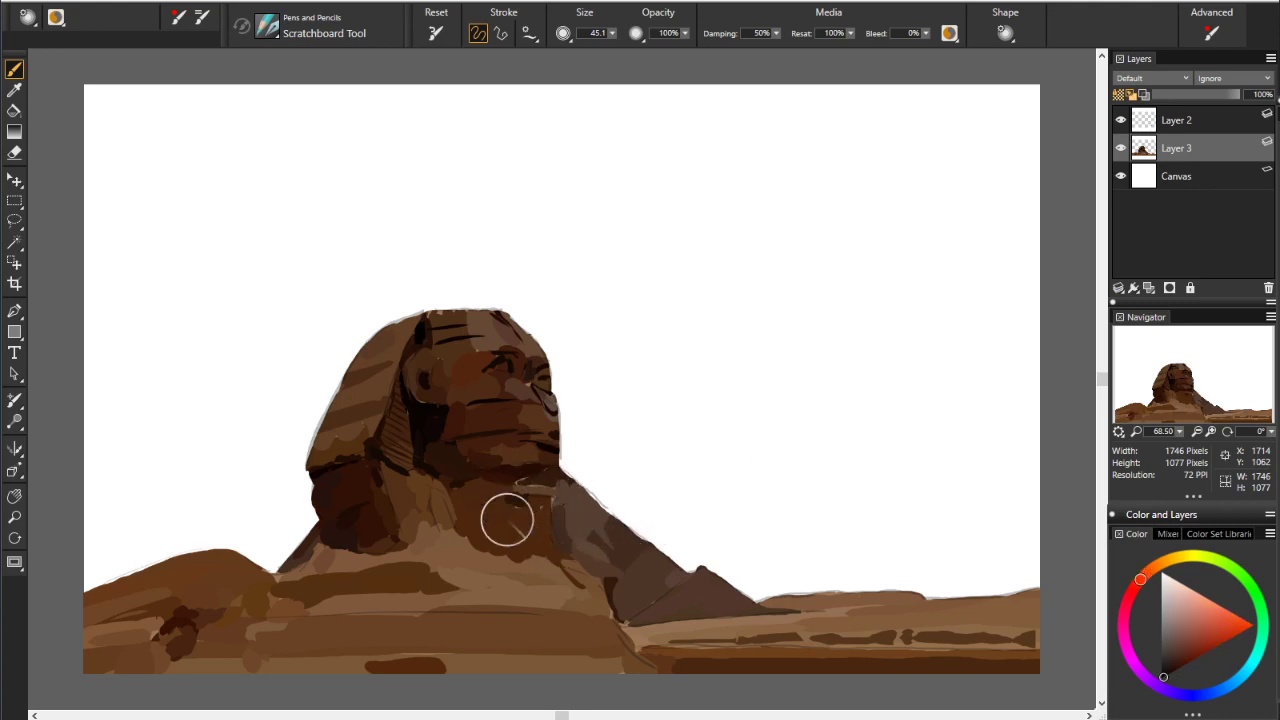
drag(514, 497, 548, 494)
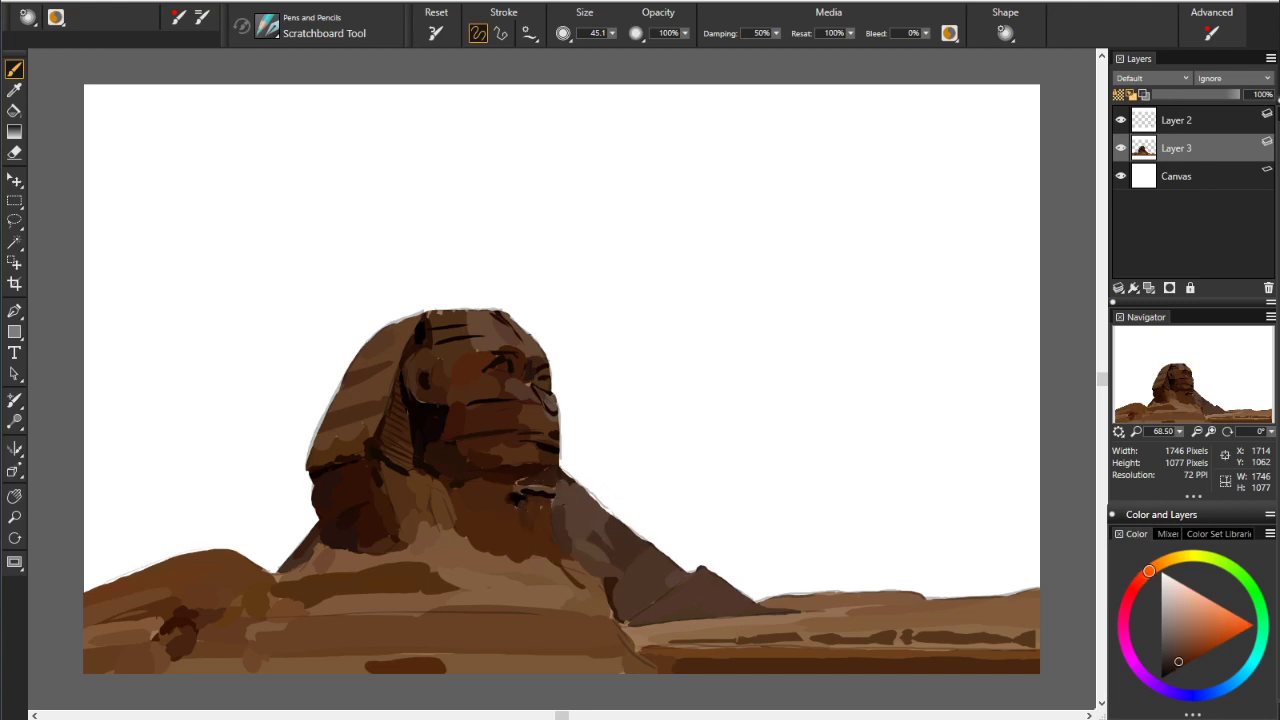
alt+click(506, 466)
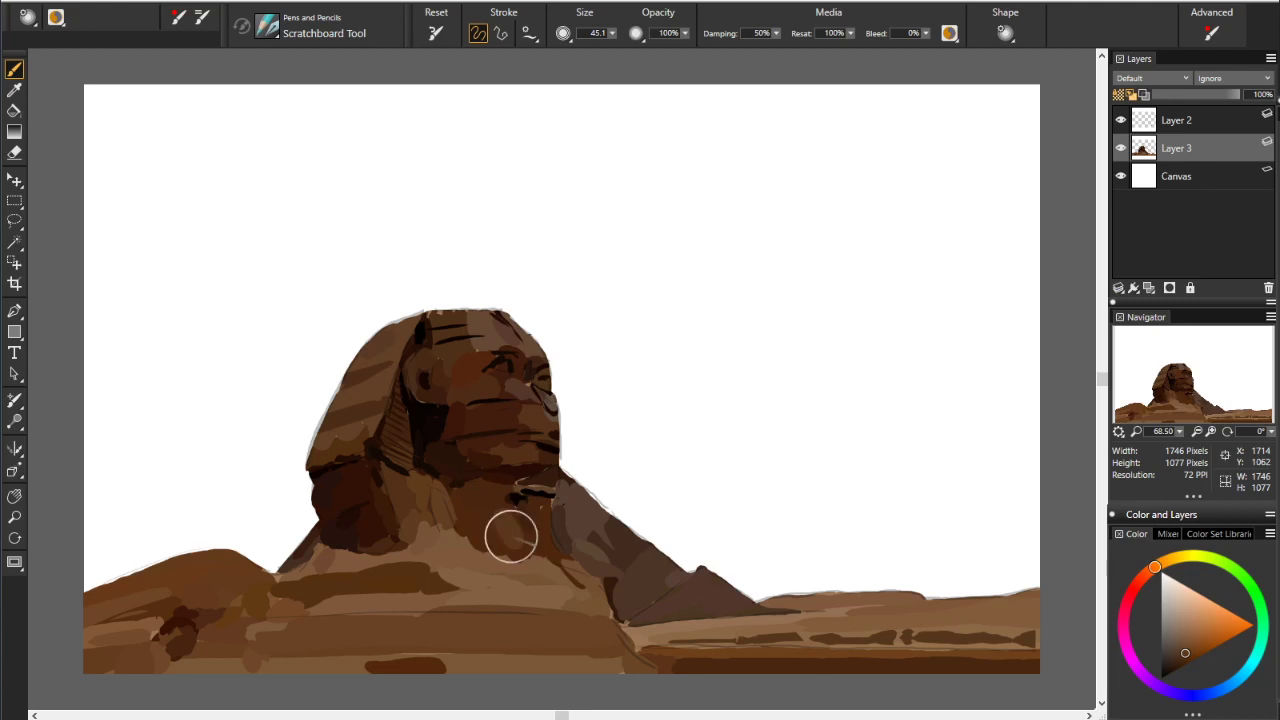
drag(511, 537, 492, 540)
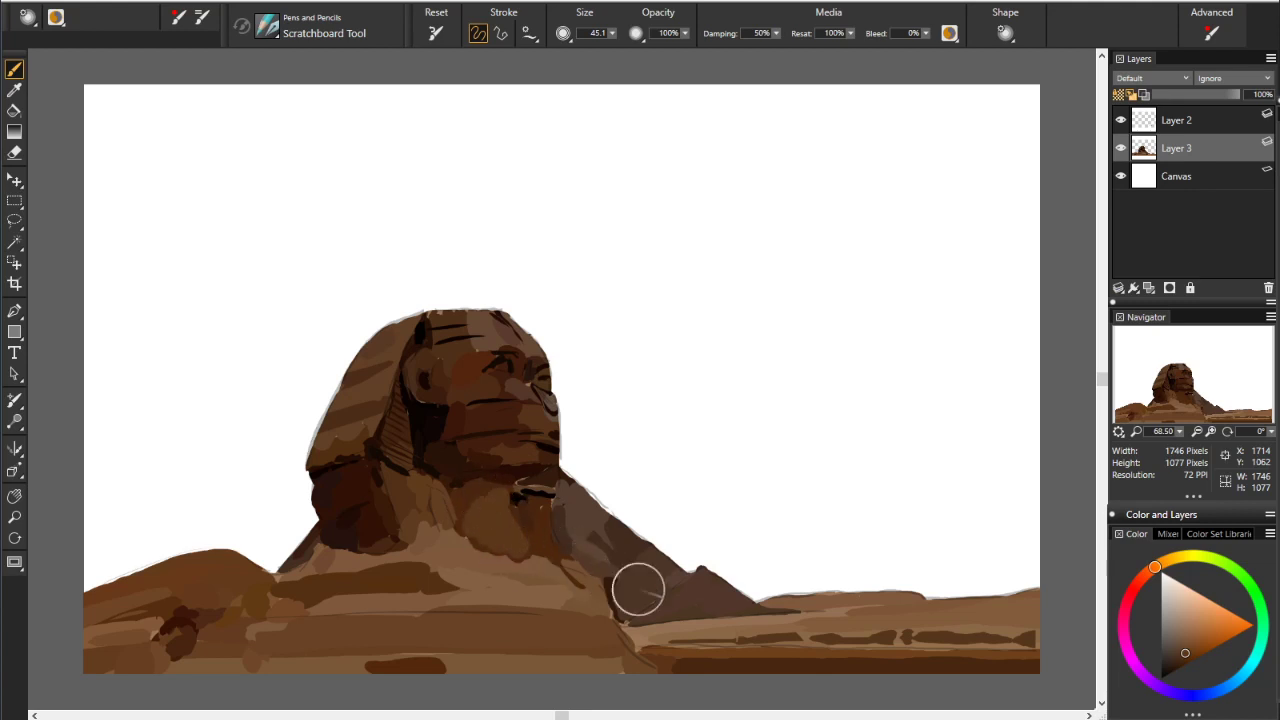
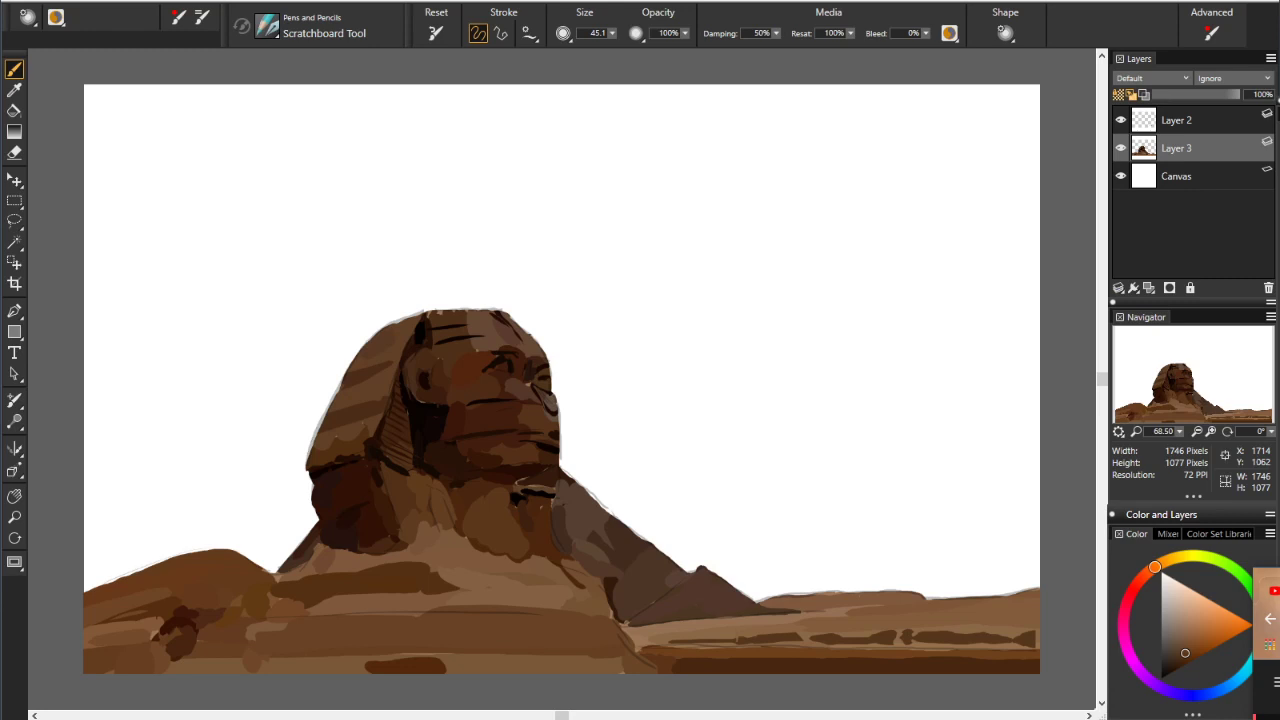
Sample browns from the canvas and scratch dark detail lines around the Sphinx's nose
alt+click(524, 484)
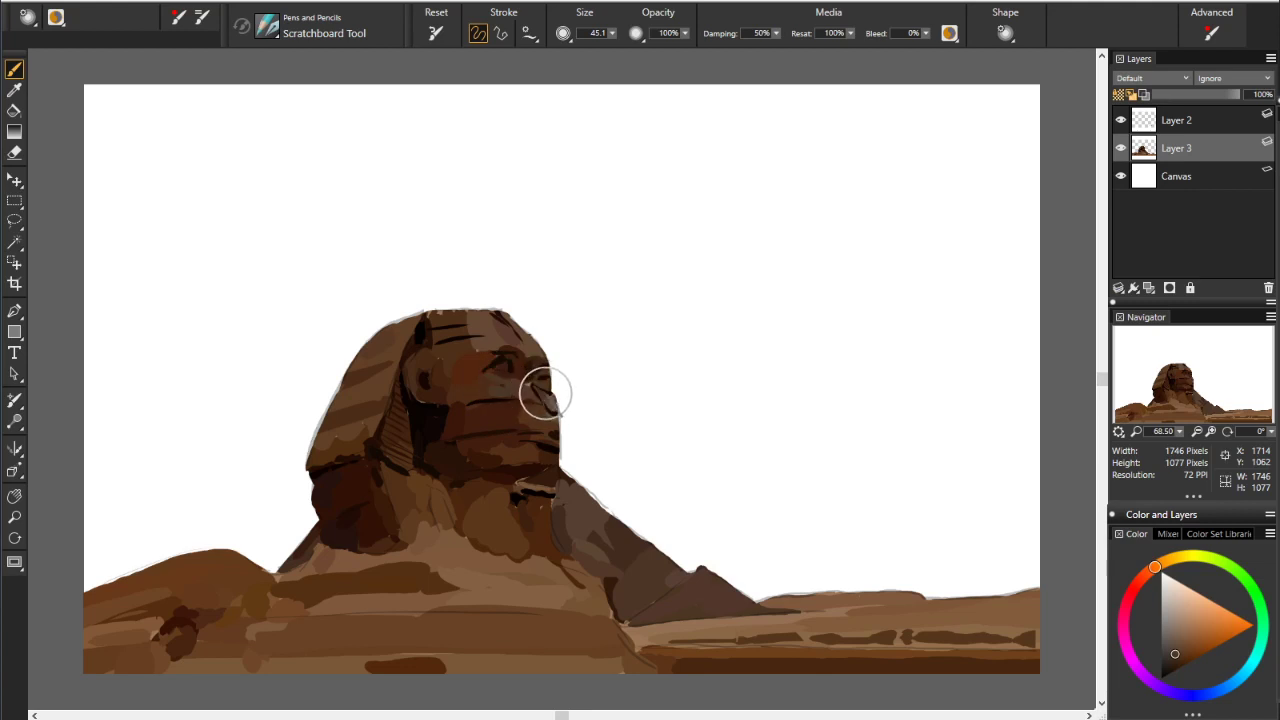
drag(543, 386, 563, 400)
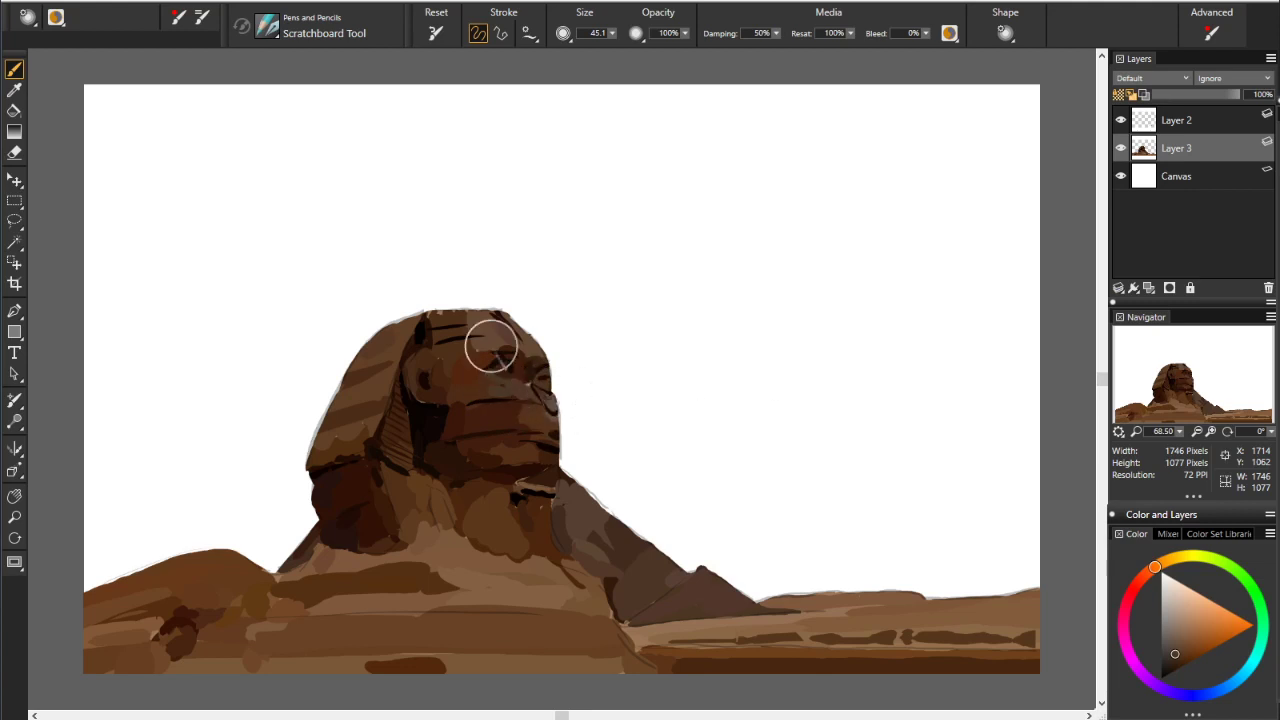
alt+click(490, 345)
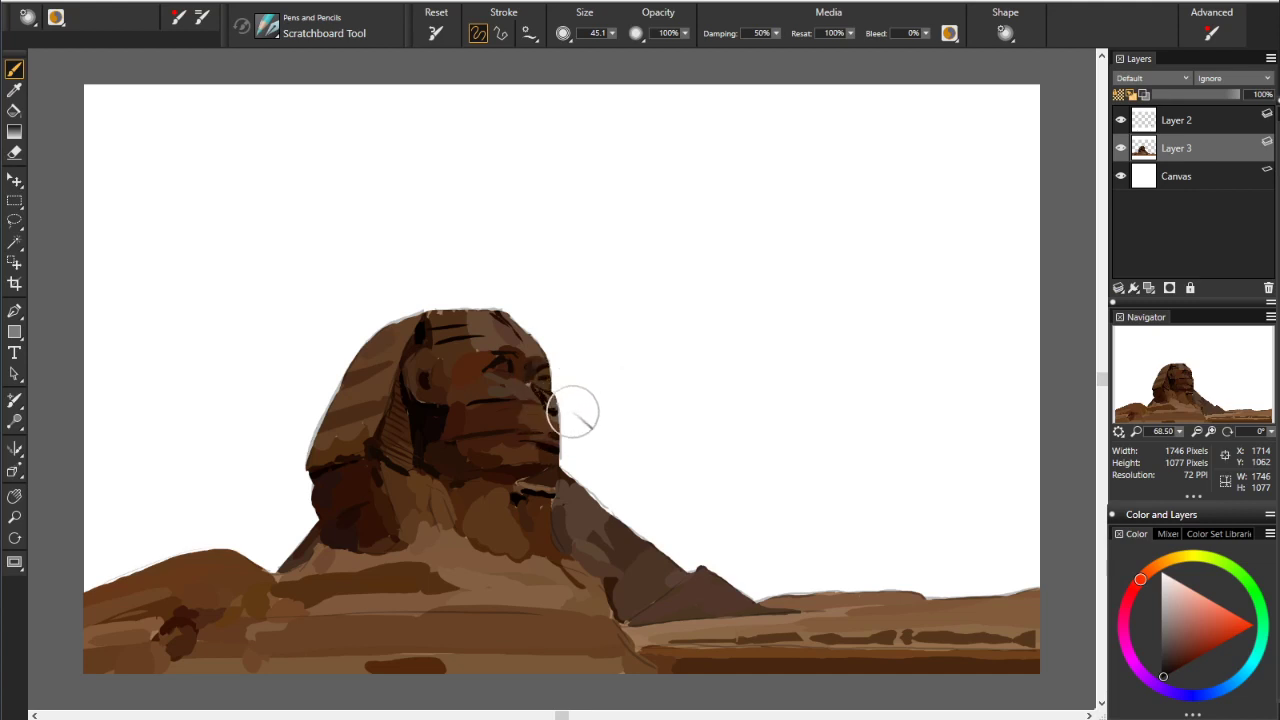
alt+click(560, 415)
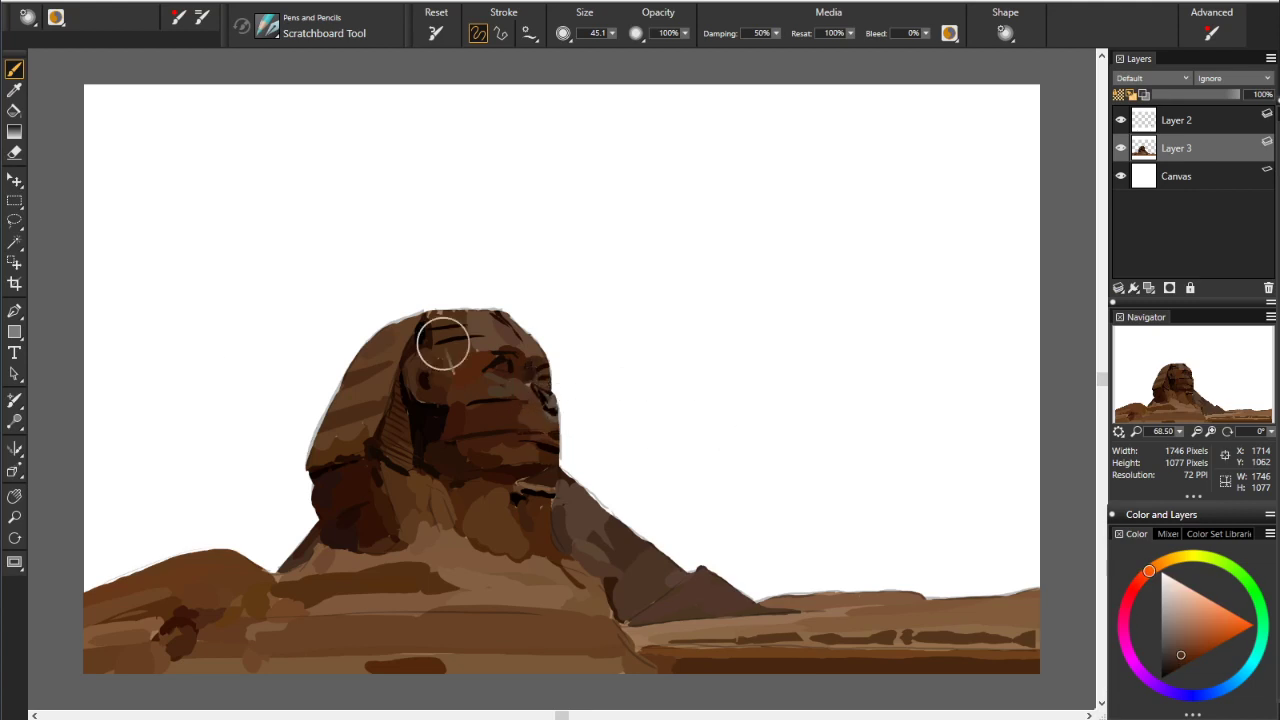
alt+click(443, 343)
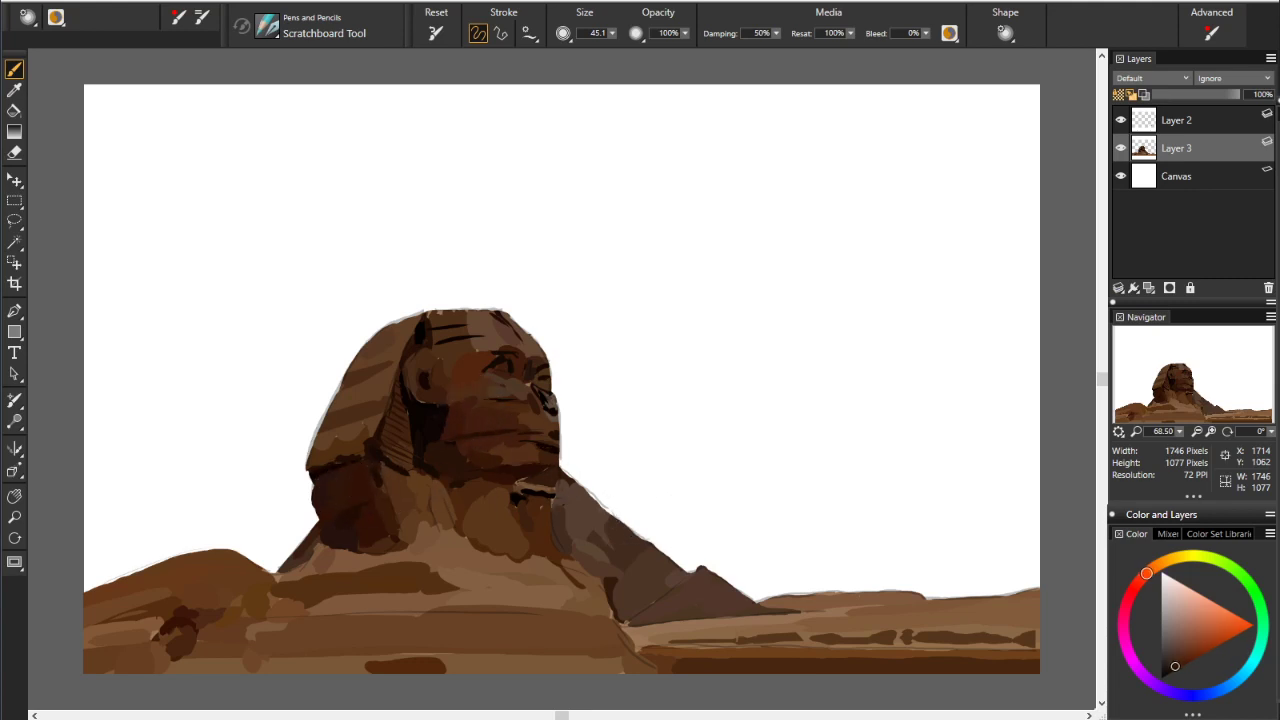
alt+click(420, 420)
alt+click(190, 620)
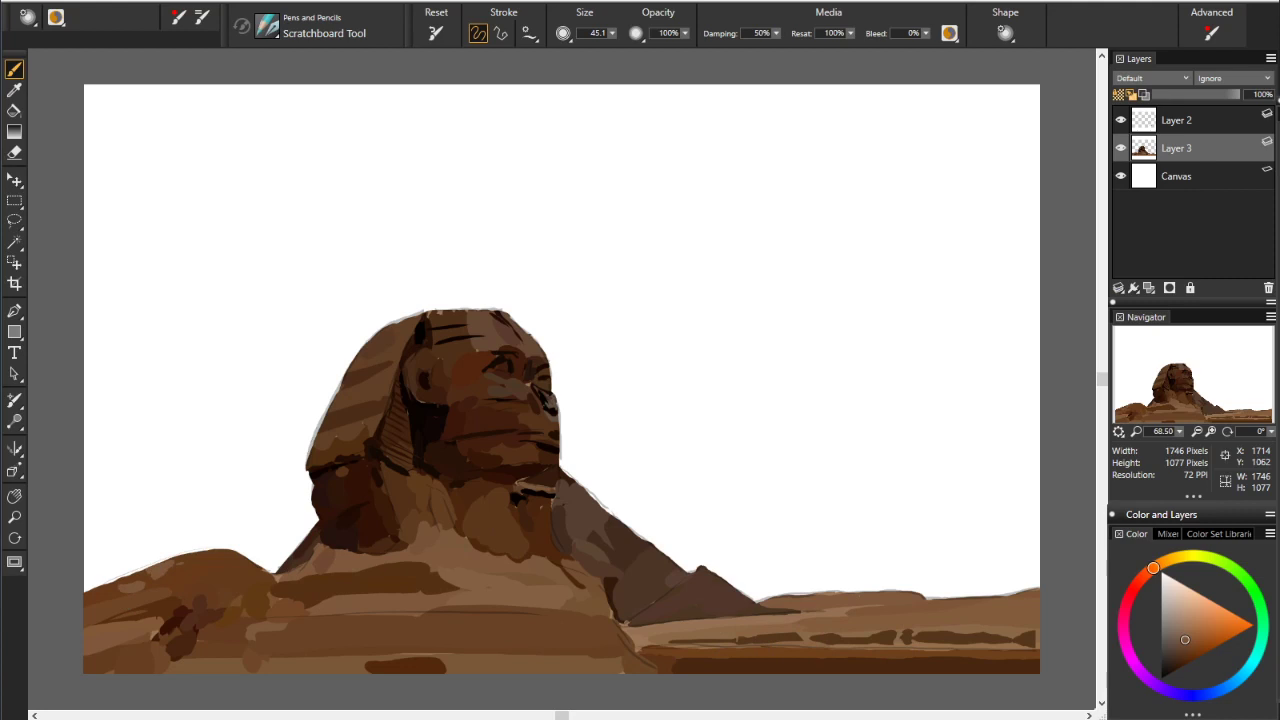
Sample a darker brown and scratch small marks on the pyramid peak and lower-right slope
alt+click(751, 603)
drag(692, 555, 685, 588)
mouse_move(682, 612)
mouse_down()
mouse_move(714, 586)
mouse_move(751, 606)
mouse_move(736, 605)
mouse_up()
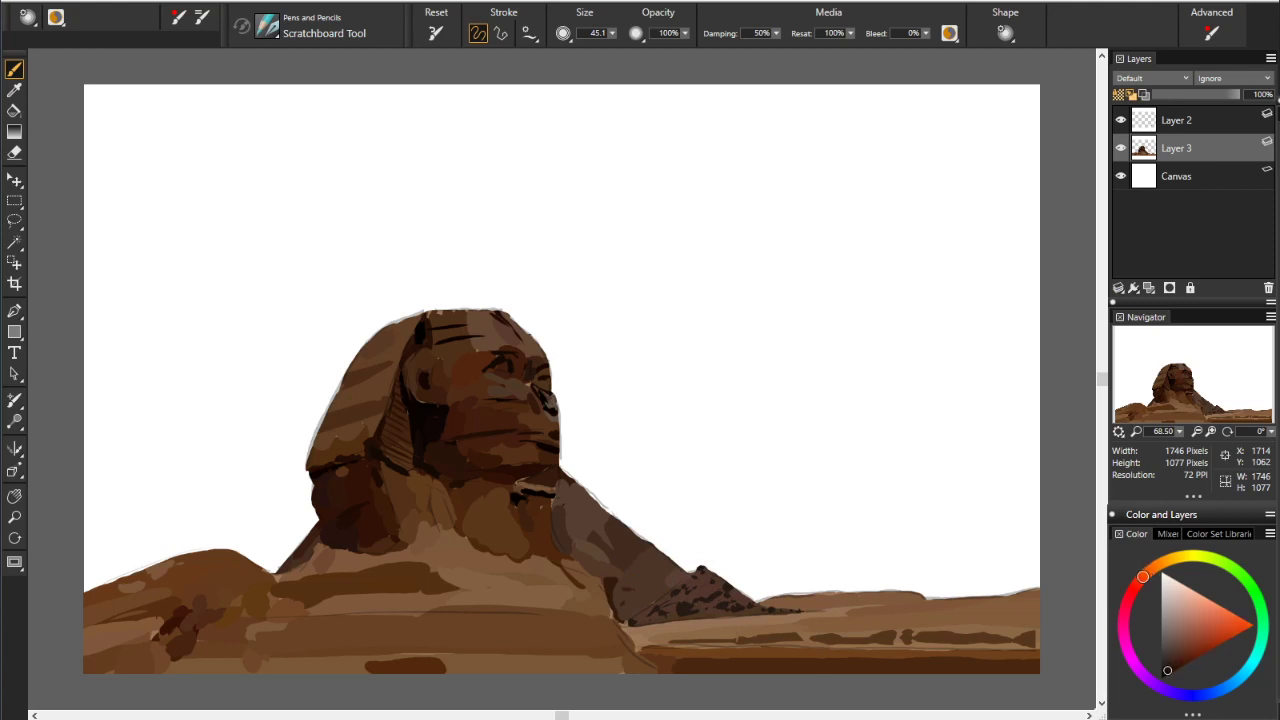
Sample several more browns from the sand, and briefly toggle Layer 3's visibility to compare
click(1149, 571)
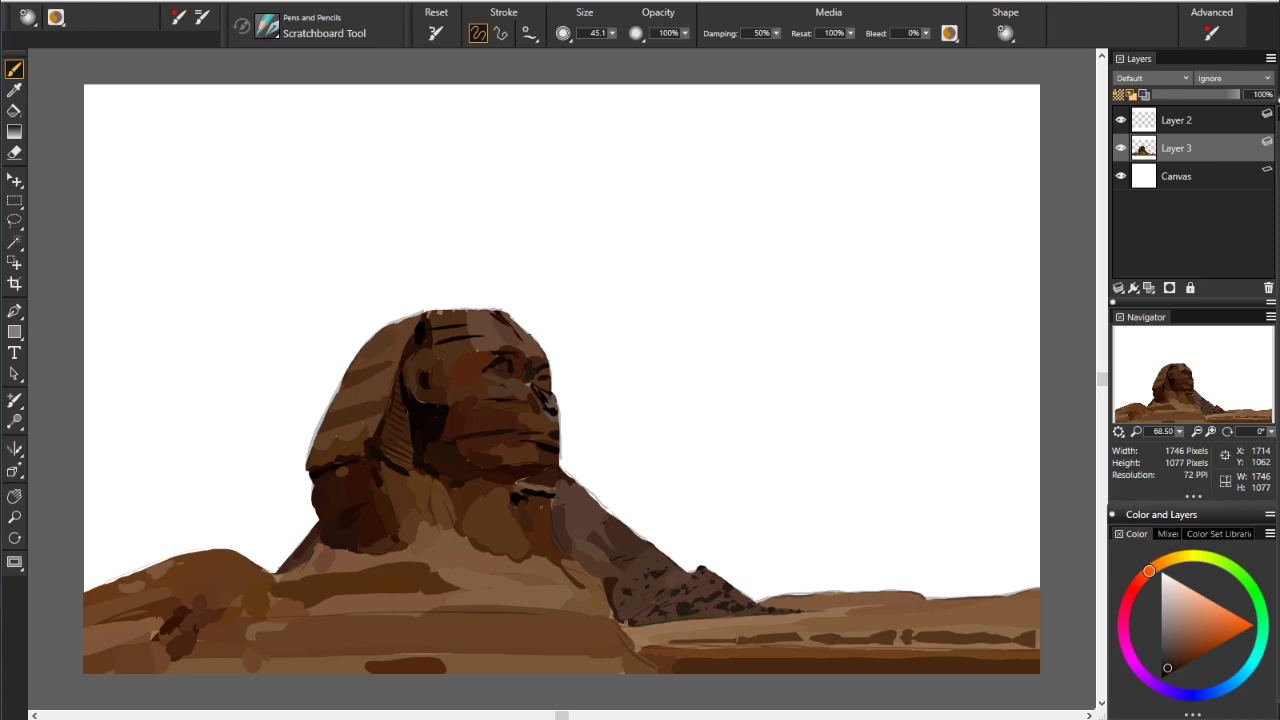
click(1179, 659)
click(1185, 653)
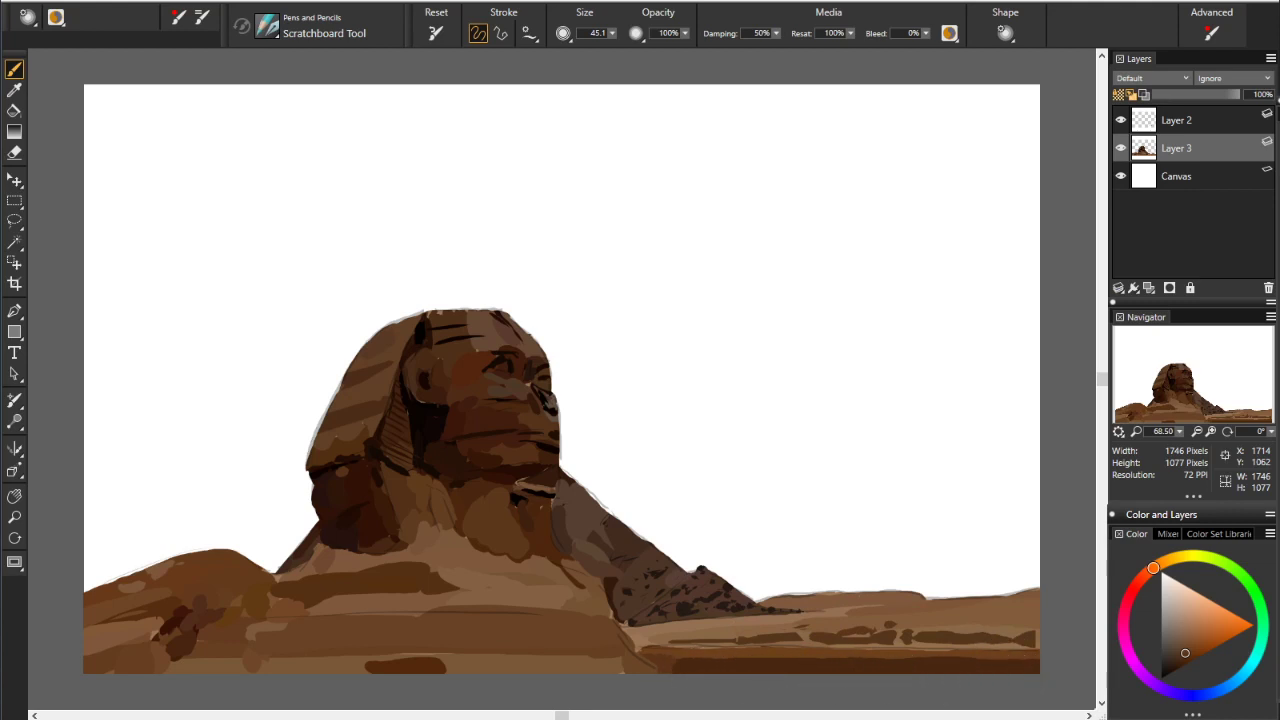
alt+click(594, 668)
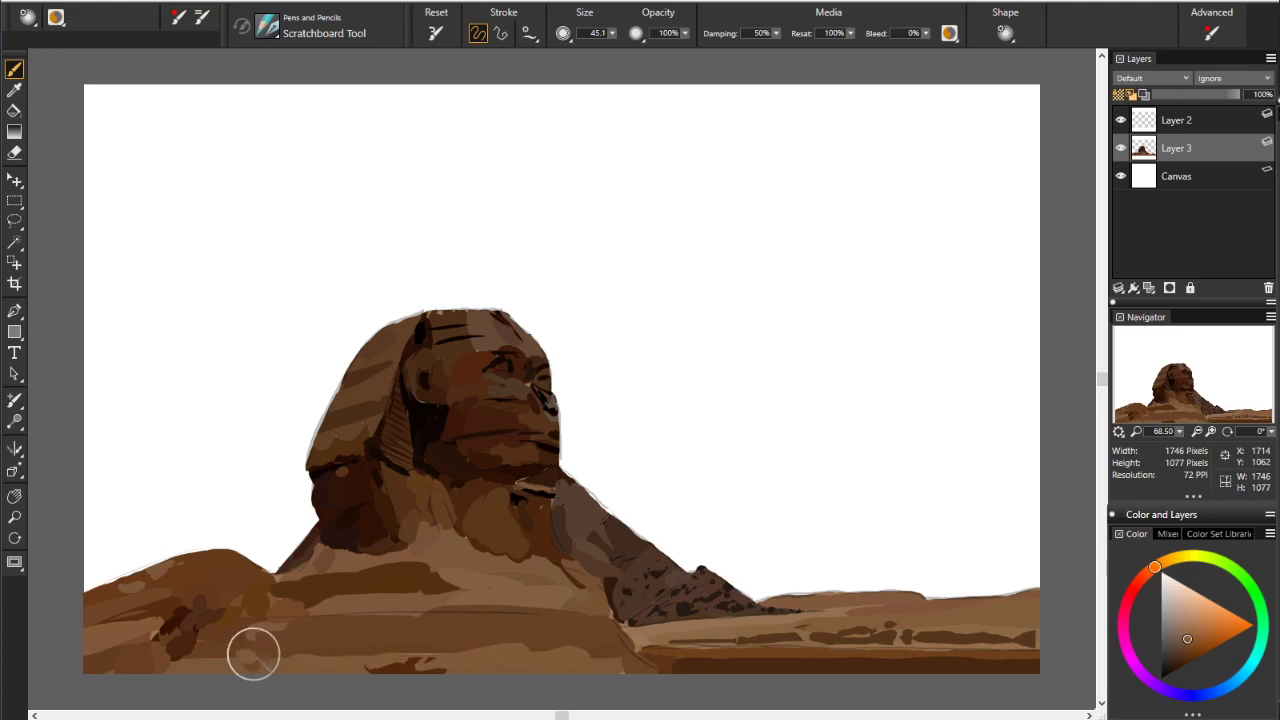
alt+click(403, 648)
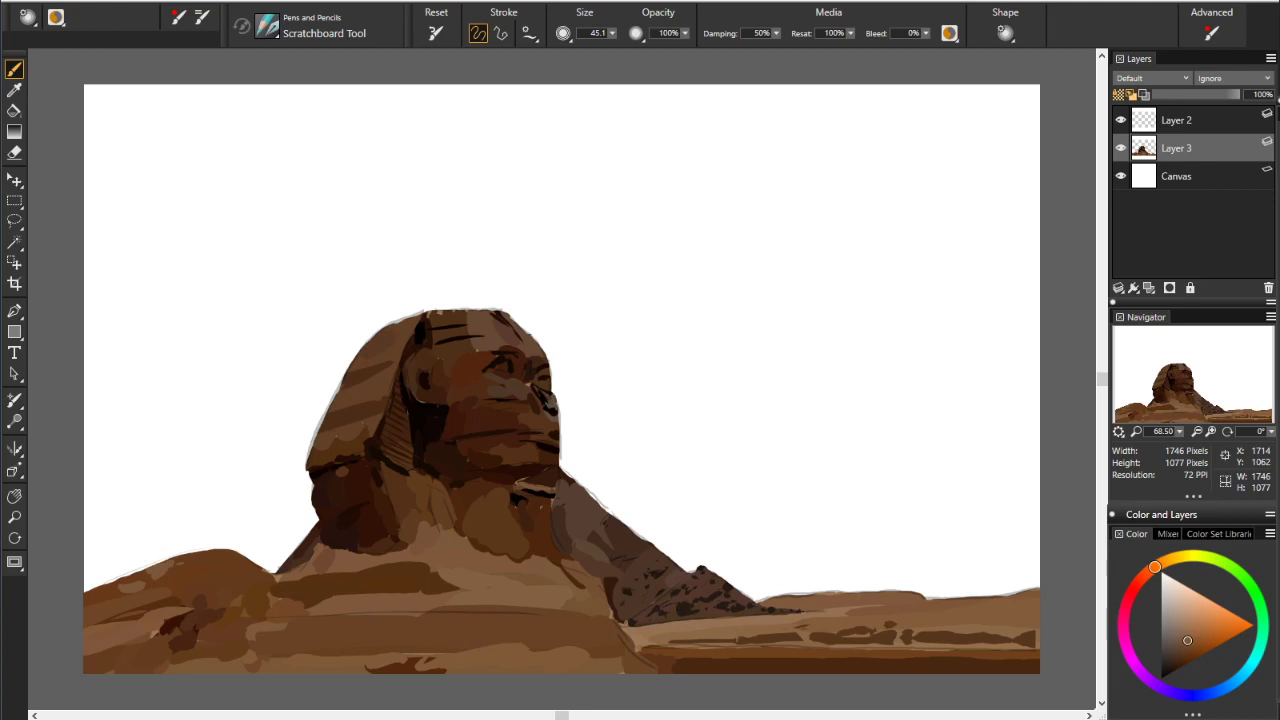
alt+click(510, 591)
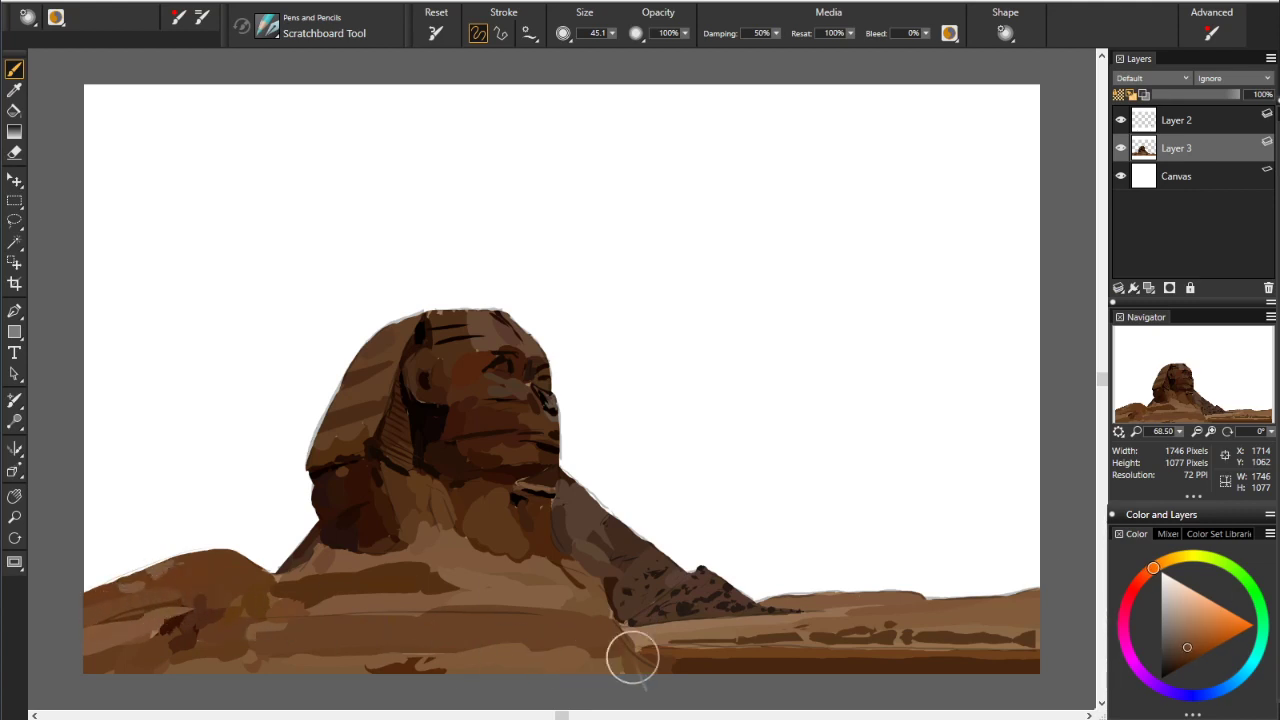
click(1121, 148)
click(1121, 148)
Switch to the Smear blender at about size 19–22 and smear the headdress shading near the ear
key(ctrl+shift+b)
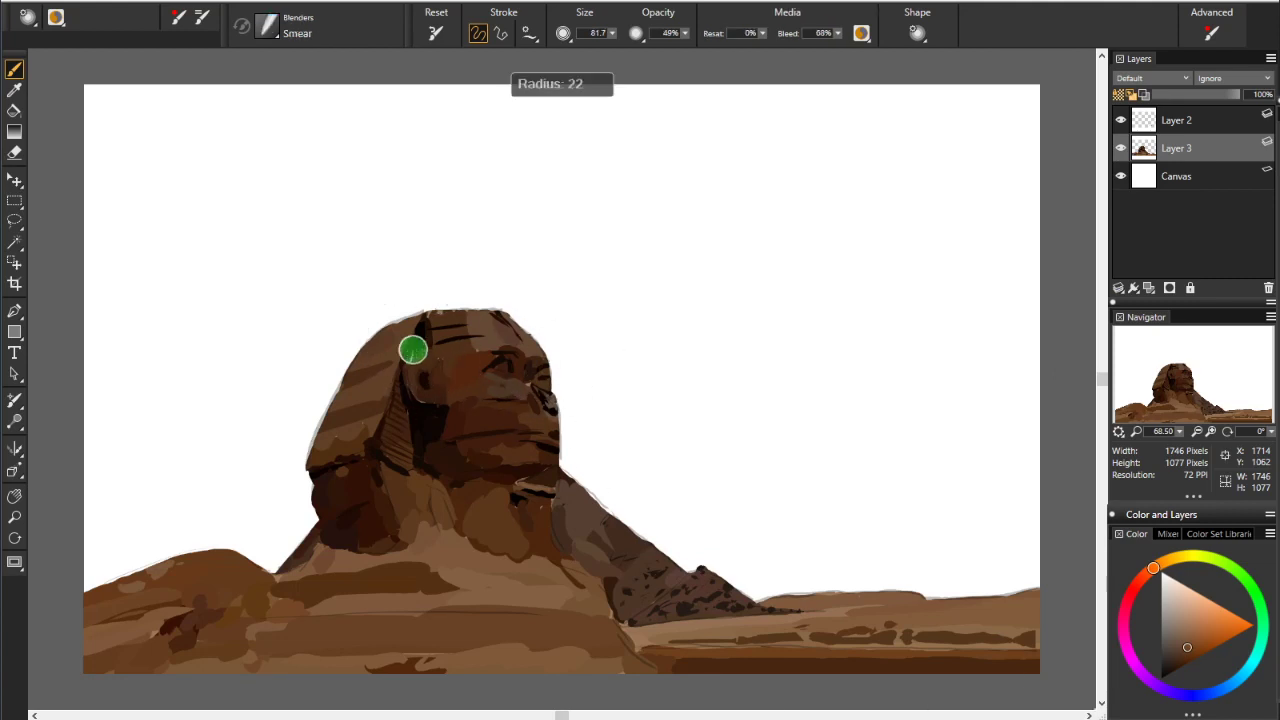
drag(413, 349, 396, 349)
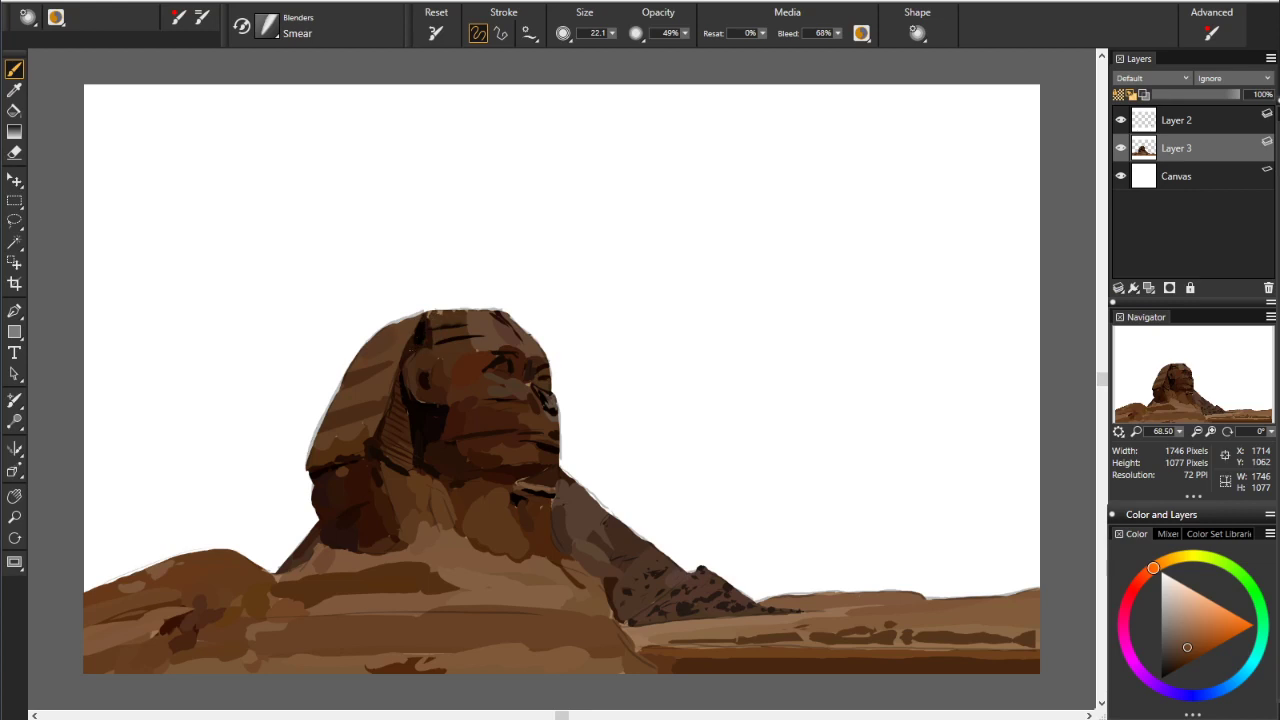
key(bracketleft)
mouse_move(417, 394)
mouse_down()
mouse_move(425, 365)
mouse_move(451, 408)
mouse_move(417, 393)
mouse_move(500, 423)
mouse_move(486, 386)
mouse_move(442, 394)
mouse_move(409, 432)
mouse_move(436, 415)
mouse_up()
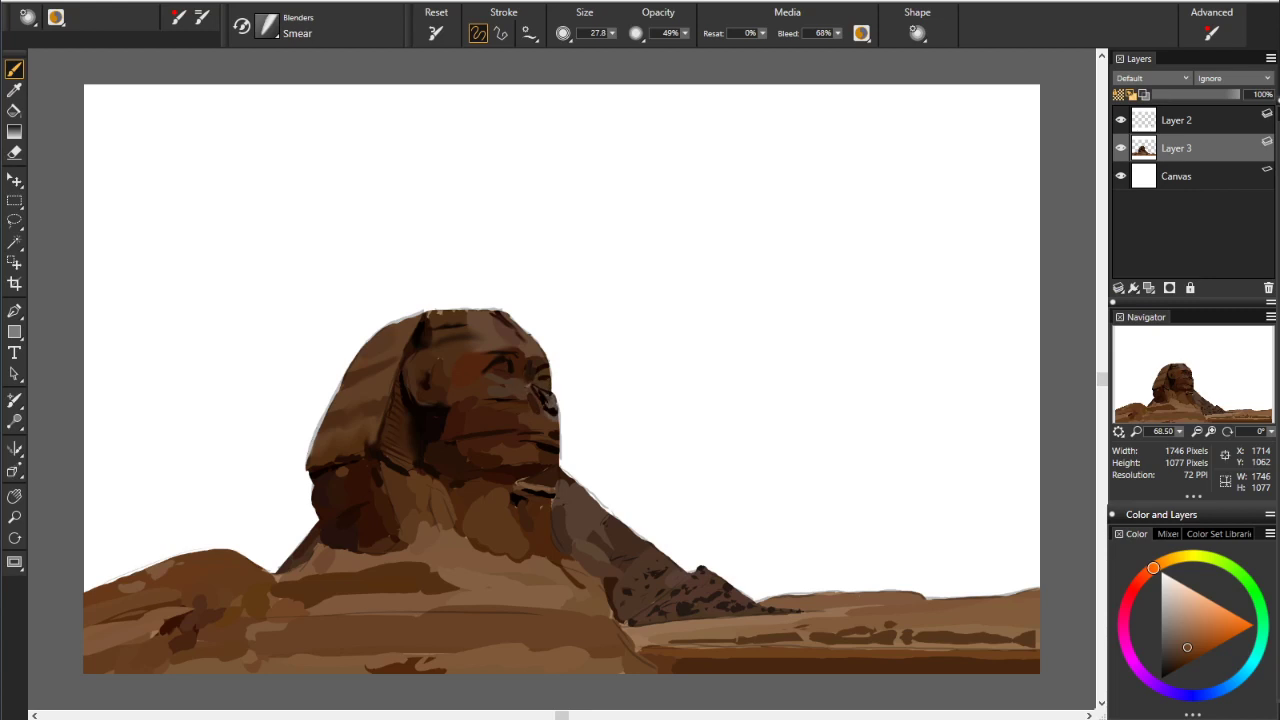
Smear over the Sphinx's nose and nostril shading to blend it smoothly
drag(523, 386, 549, 405)
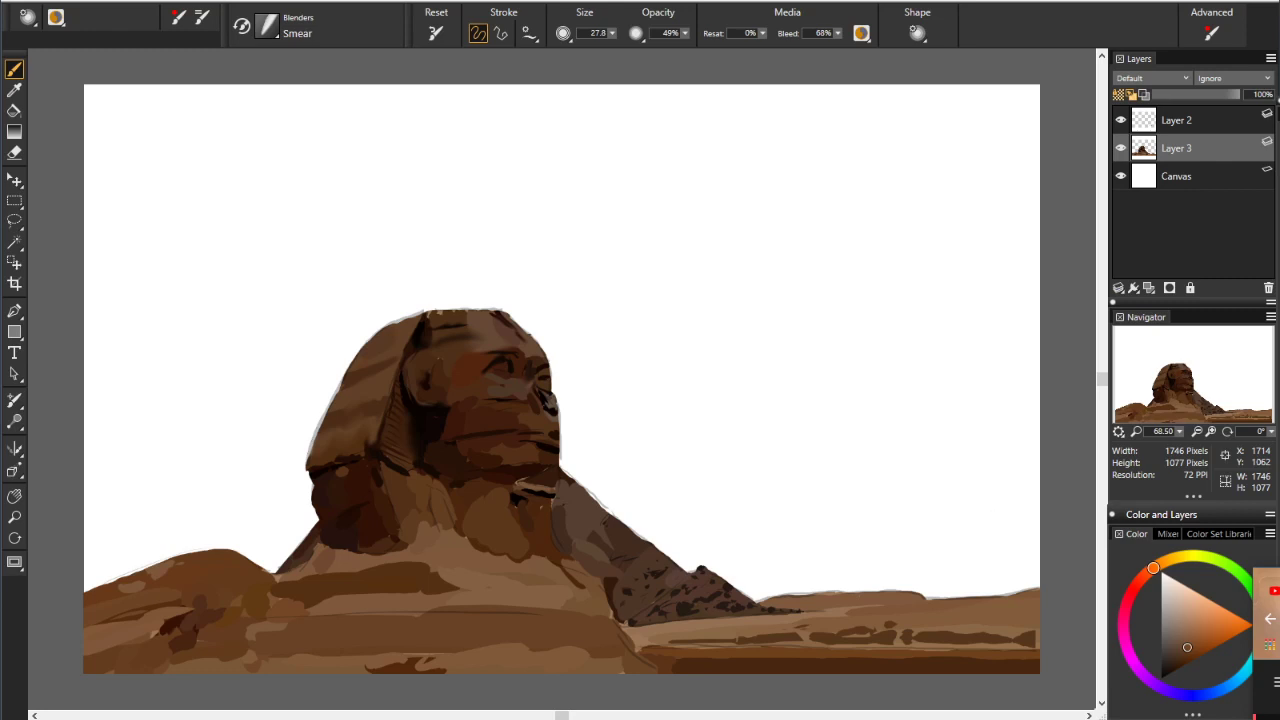
Smooth the shading under the chin and down the left headdress and neck, then hide Layer 2
mouse_move(531, 491)
mouse_down()
mouse_move(514, 463)
mouse_move(534, 454)
mouse_move(477, 466)
mouse_move(499, 461)
mouse_move(451, 425)
mouse_move(477, 420)
mouse_move(449, 423)
mouse_up()
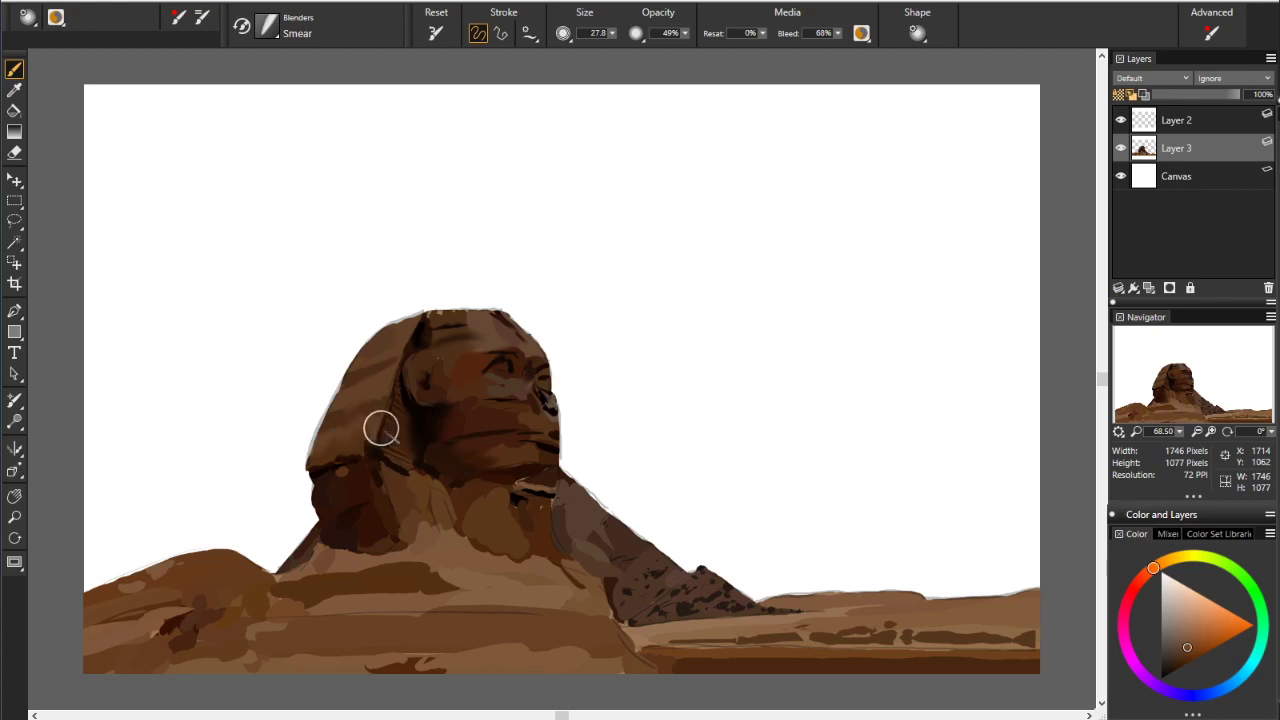
mouse_move(381, 429)
mouse_down()
mouse_move(340, 449)
mouse_move(343, 471)
mouse_move(397, 486)
mouse_up()
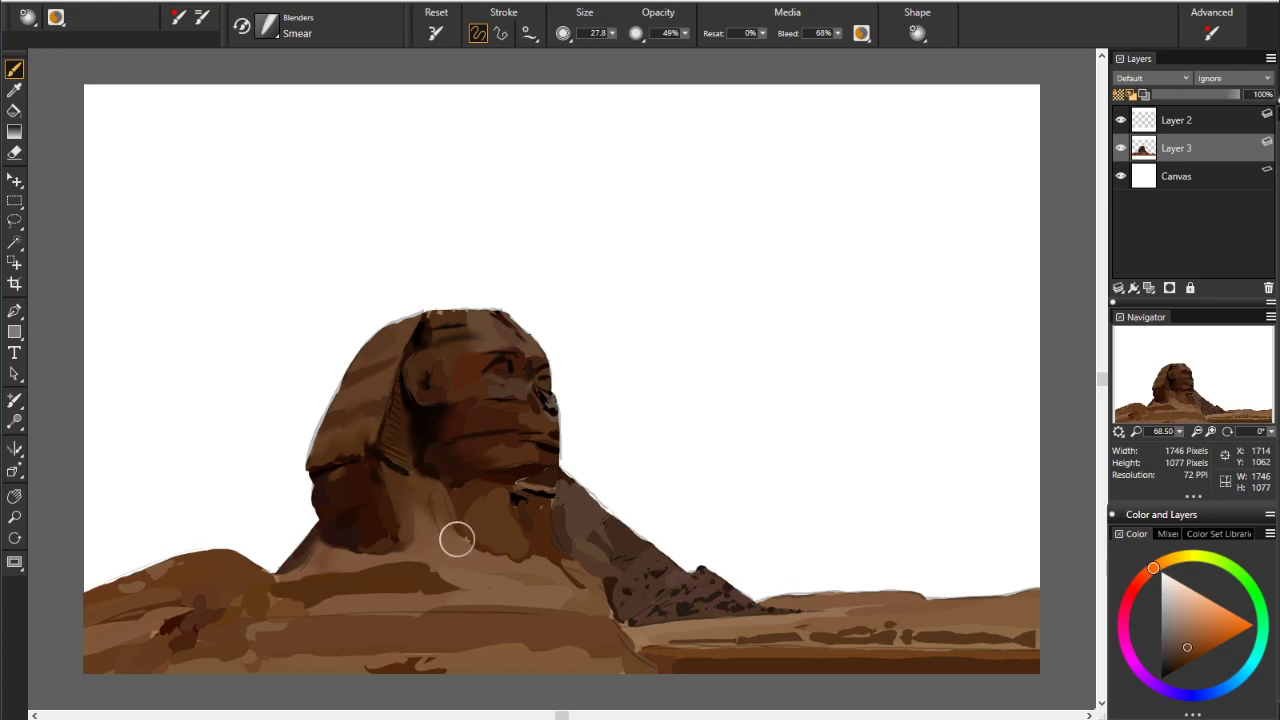
click(1120, 119)
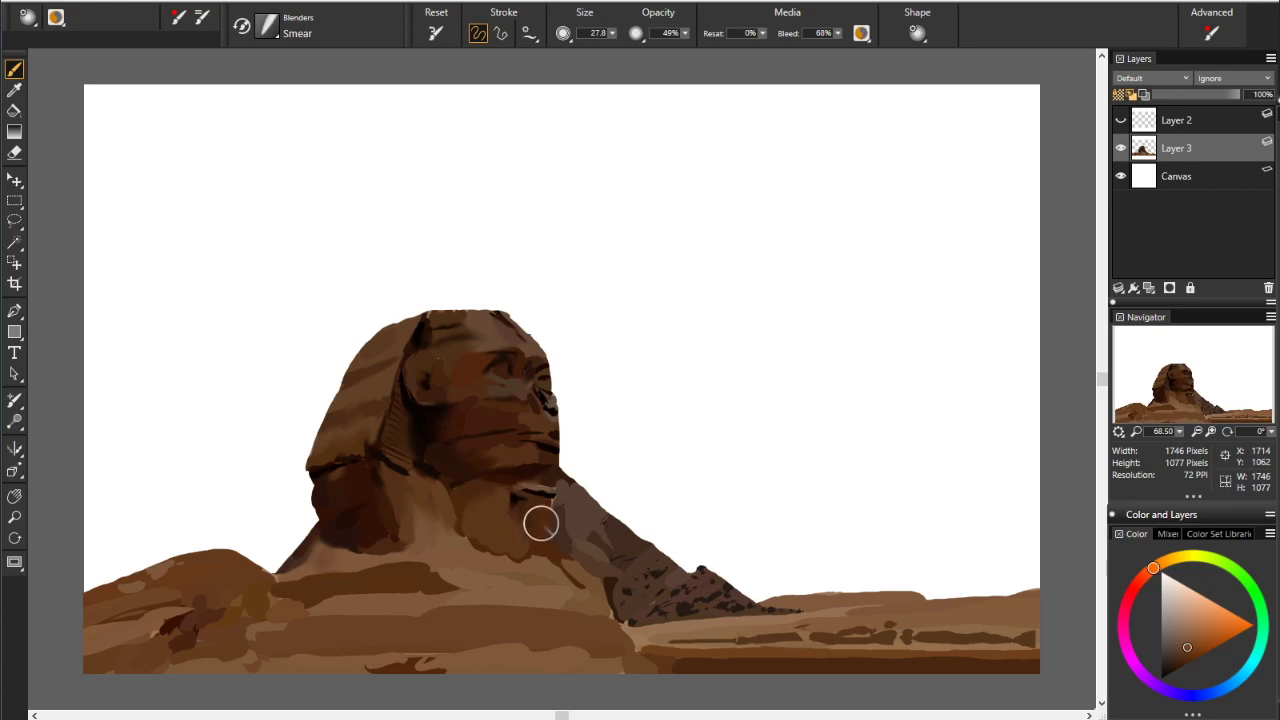
Smear the neck edge, chest, lower-left rock bands and lower foreground sand band
mouse_move(566, 543)
mouse_down()
mouse_move(547, 507)
mouse_move(582, 547)
mouse_move(566, 580)
mouse_move(580, 514)
mouse_move(540, 497)
mouse_move(529, 554)
mouse_move(491, 537)
mouse_move(500, 549)
mouse_move(482, 560)
mouse_move(529, 559)
mouse_up()
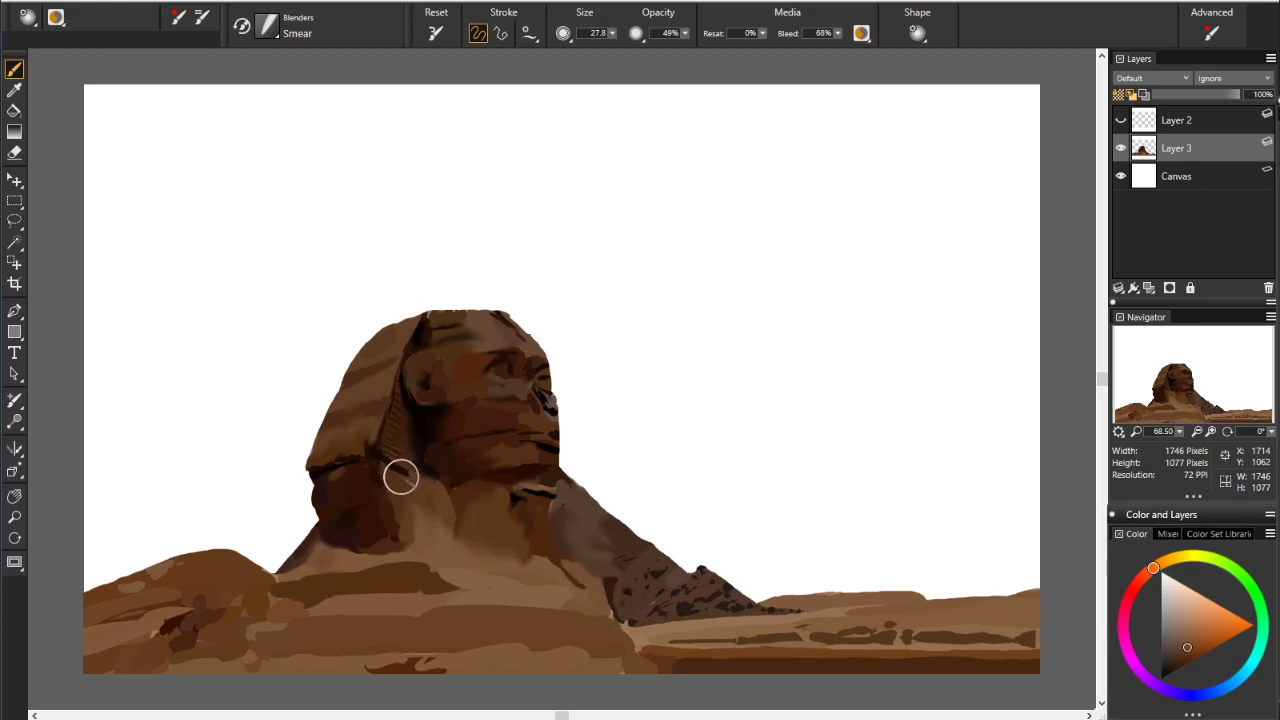
drag(408, 483, 430, 495)
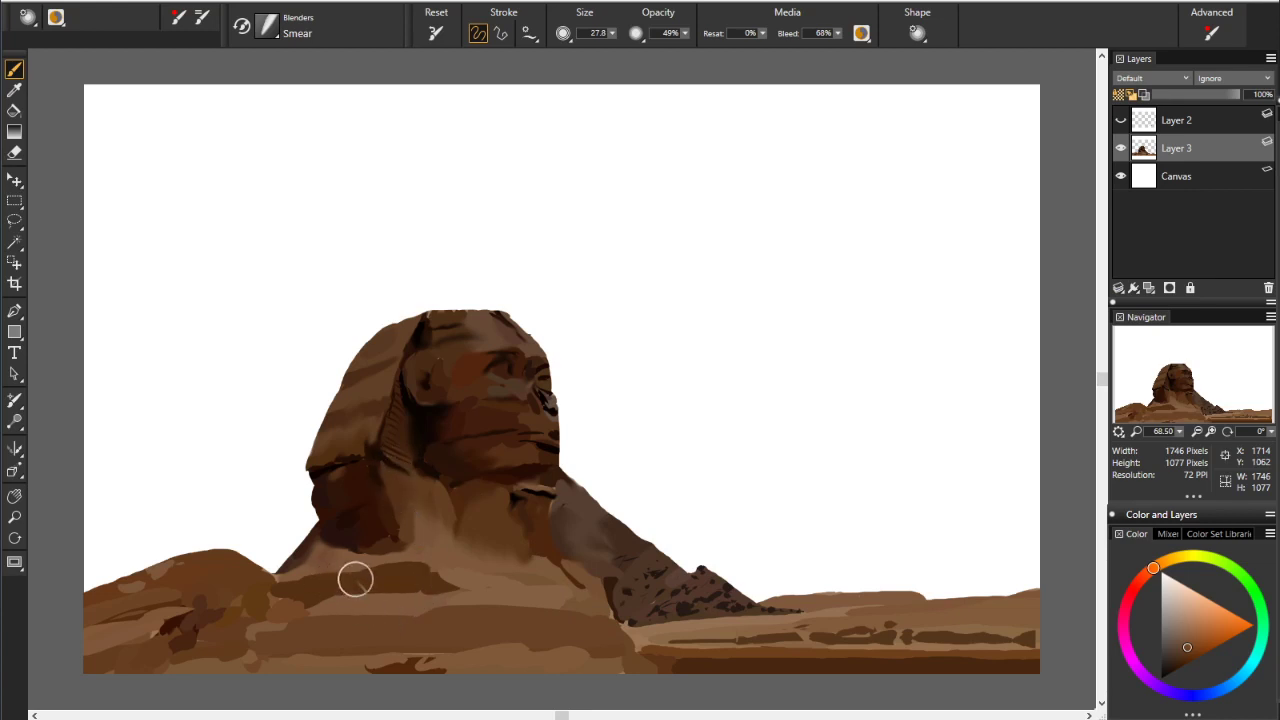
mouse_move(354, 577)
mouse_down()
mouse_move(322, 577)
mouse_move(443, 571)
mouse_up()
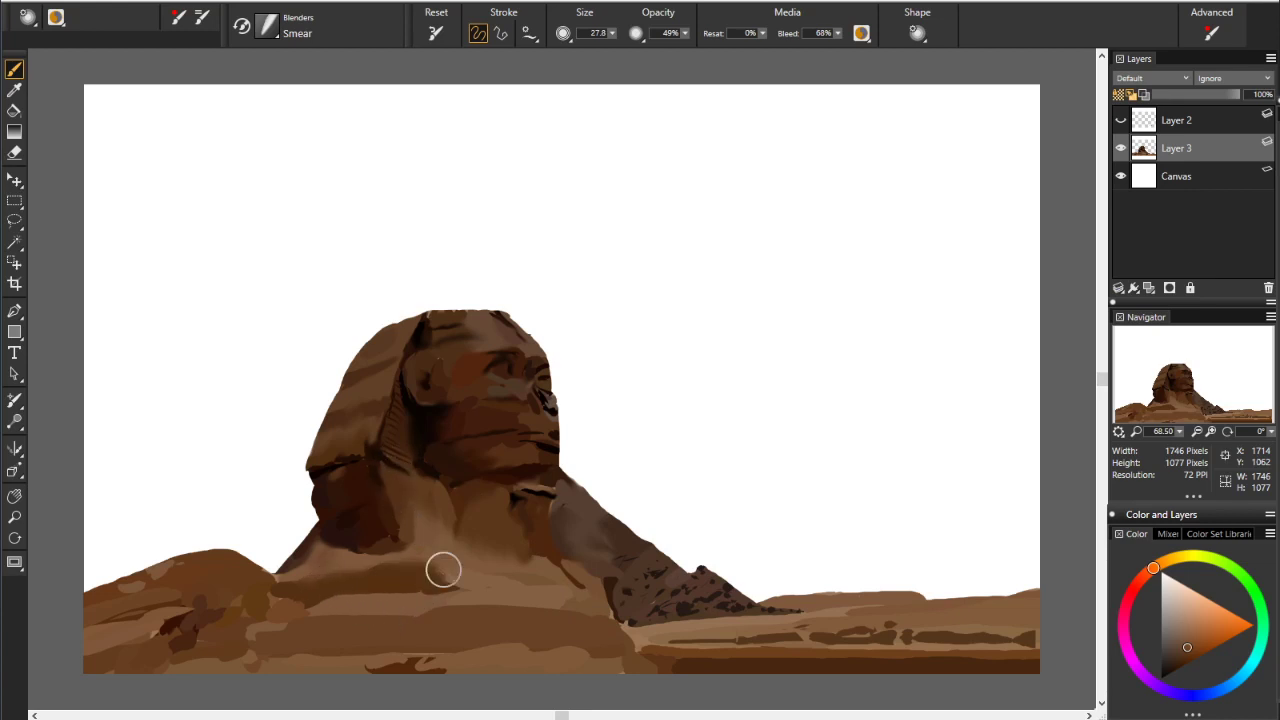
mouse_move(329, 540)
mouse_down()
mouse_move(255, 585)
mouse_move(110, 618)
mouse_up()
mouse_move(239, 611)
mouse_down()
mouse_move(111, 647)
mouse_move(160, 666)
mouse_move(200, 655)
mouse_up()
drag(305, 615, 276, 598)
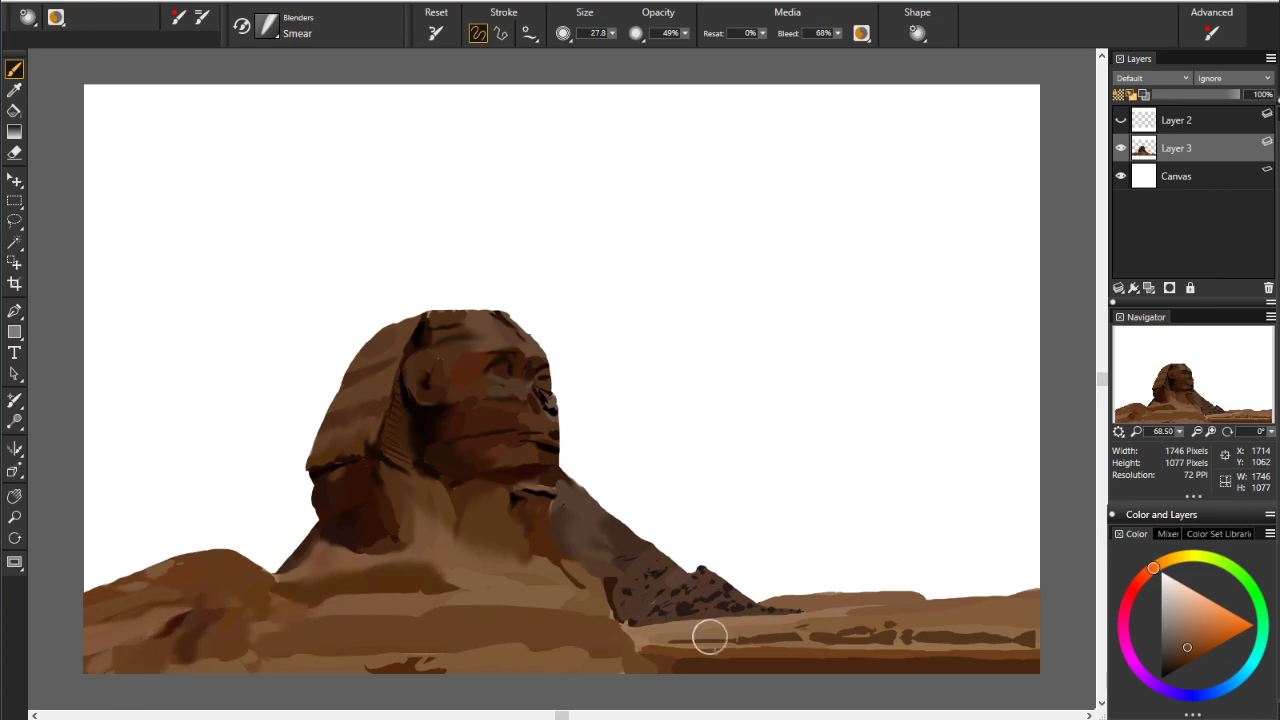
mouse_move(625, 638)
mouse_down()
mouse_move(591, 654)
mouse_move(197, 687)
mouse_up()
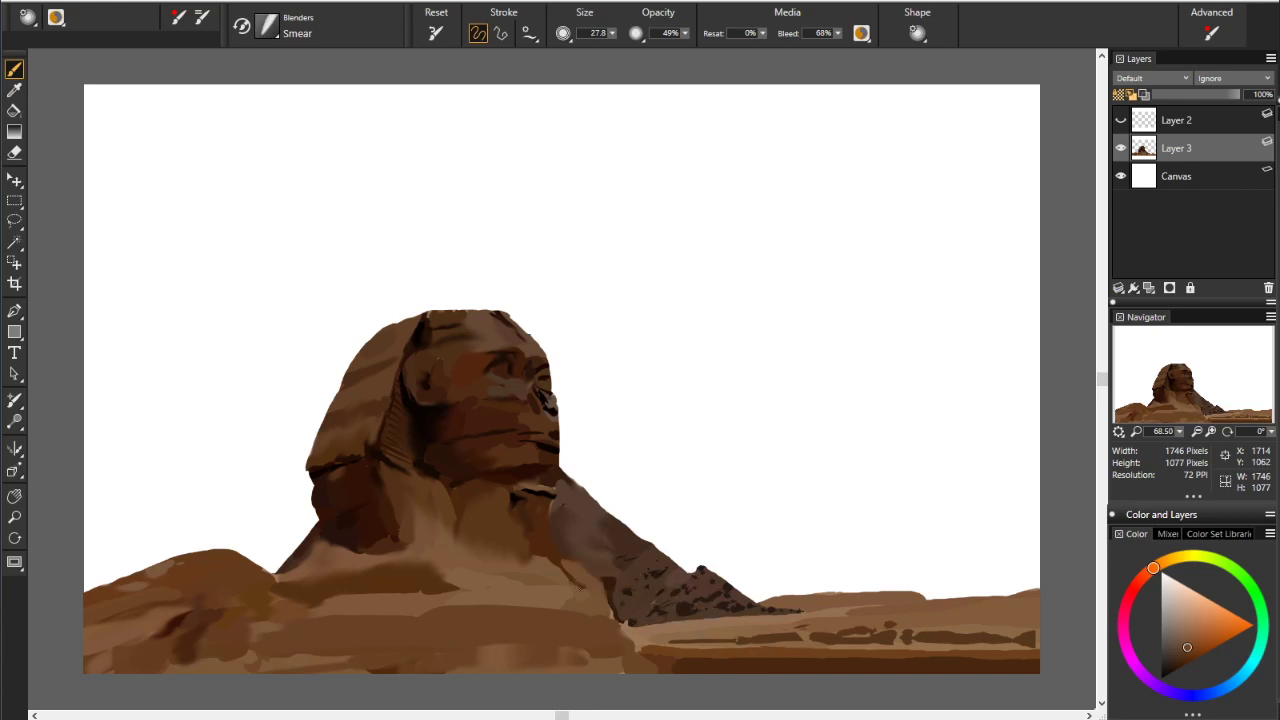
Blend the dark stripes in the lower-right foreground sand lighter
drag(872, 632, 1024, 636)
drag(926, 640, 664, 652)
drag(836, 662, 745, 660)
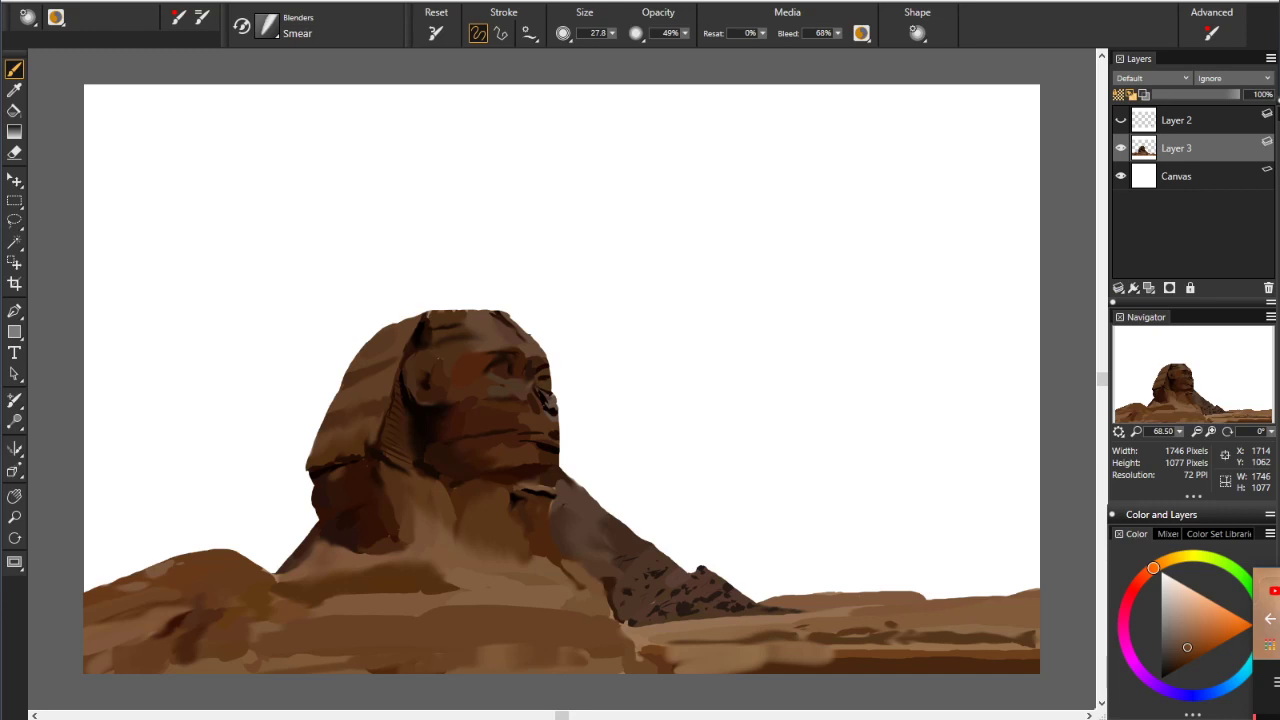
Pick a new brown, smear the right foreground sand lighter, then choose a darker brown
click(1185, 631)
drag(755, 664, 930, 658)
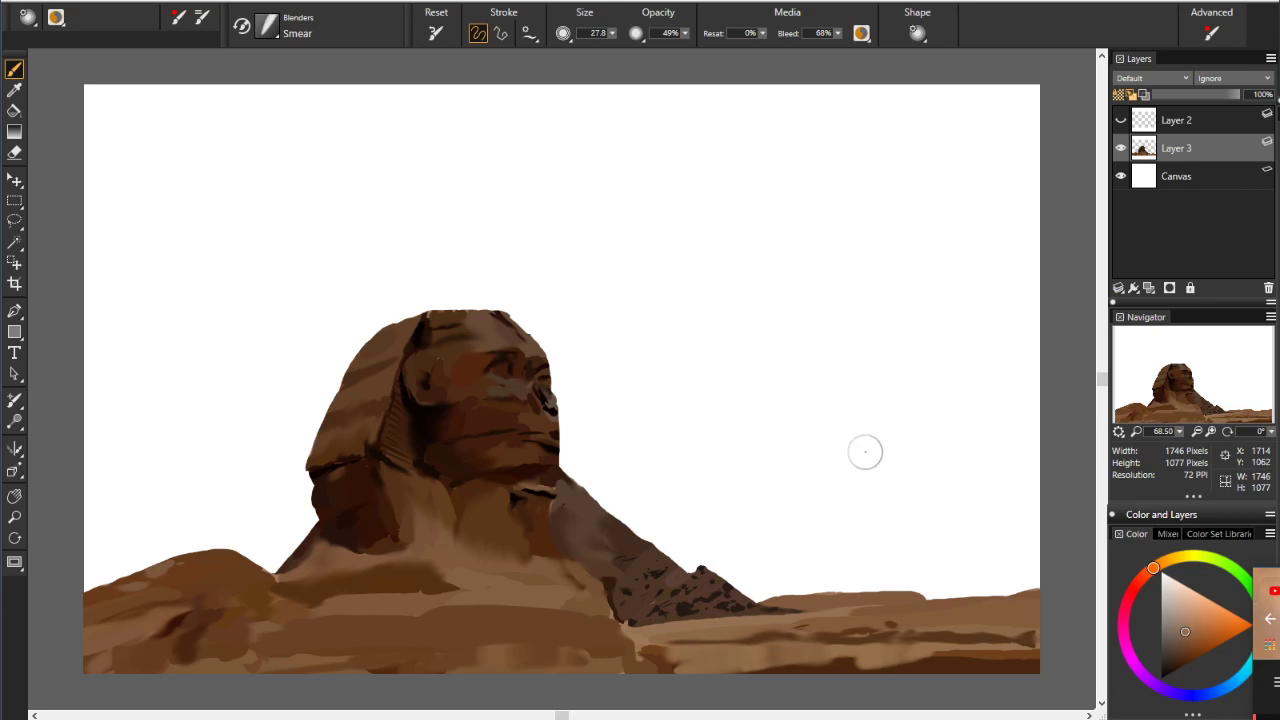
click(1181, 658)
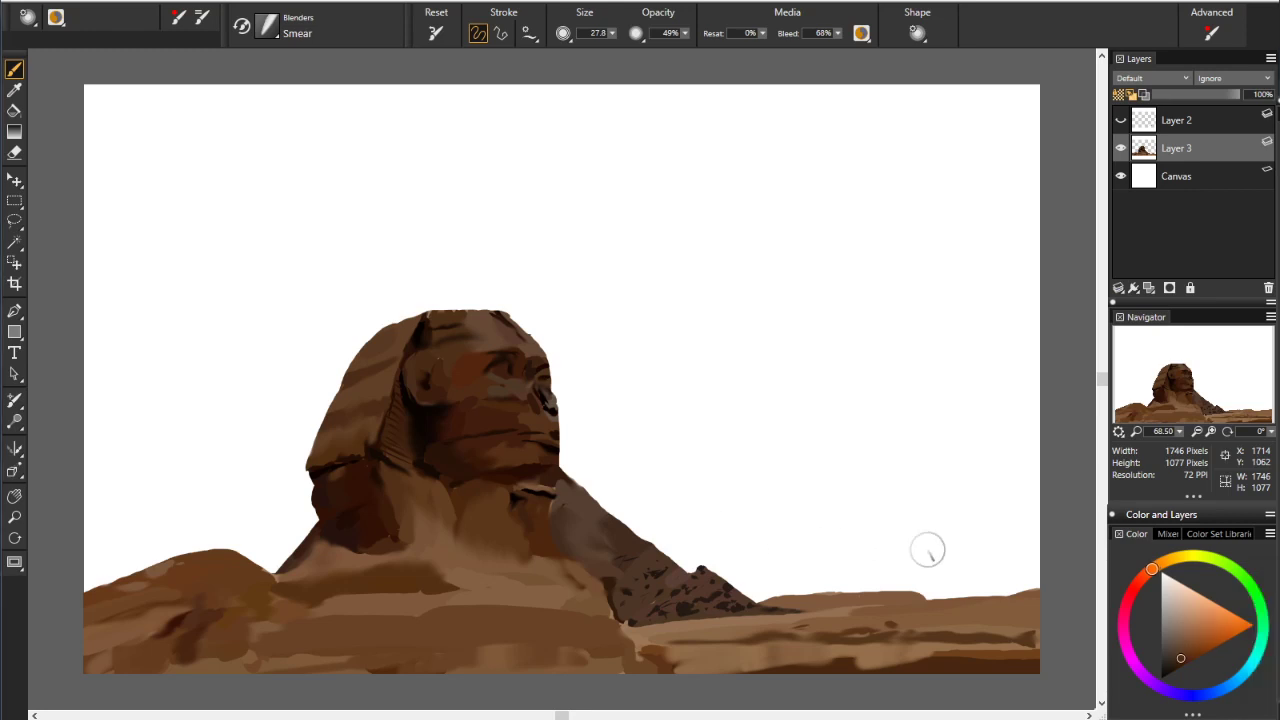
Add a new Layer 4 and paint a dark brown stroke along the headdress edge
click(1148, 290)
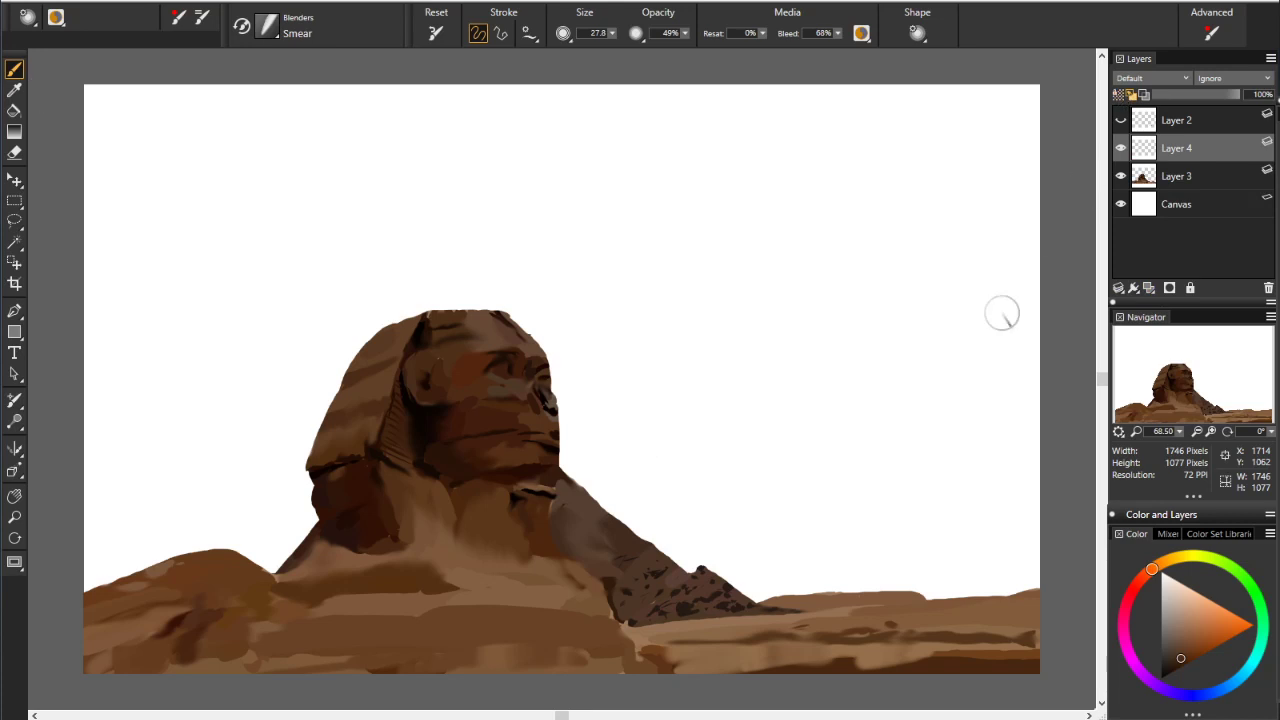
click(1147, 573)
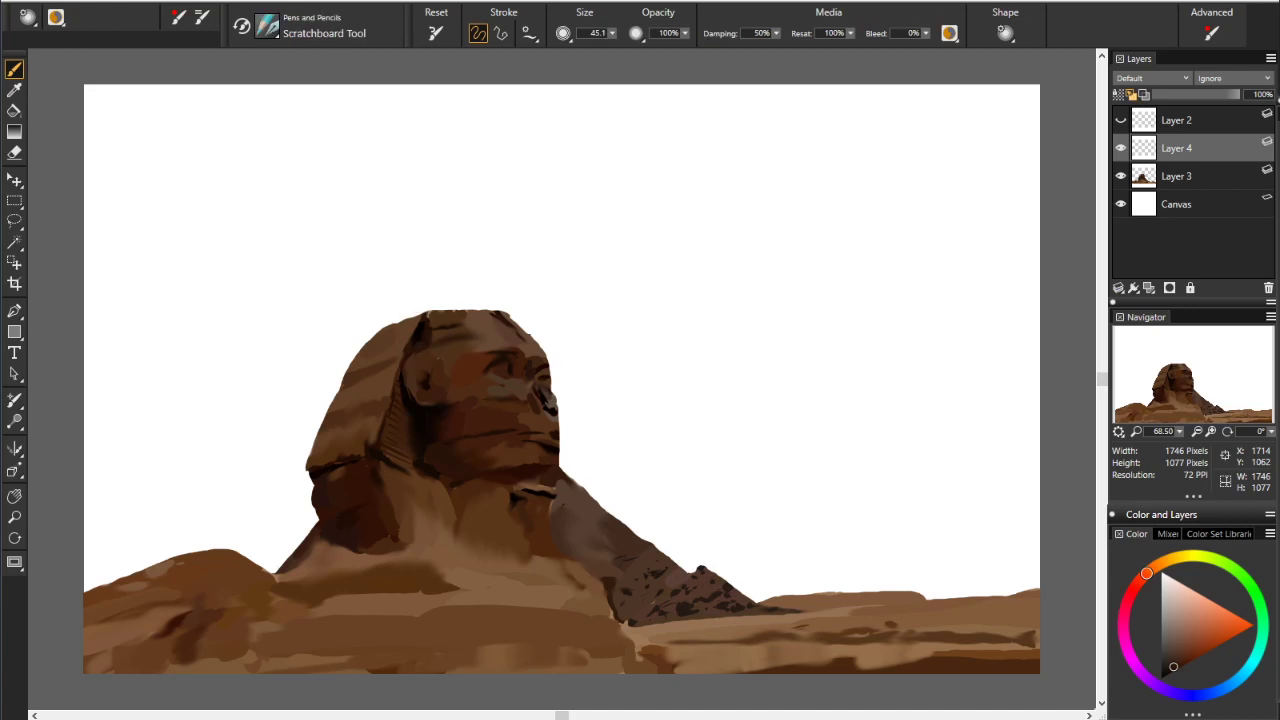
alt+click(540, 330)
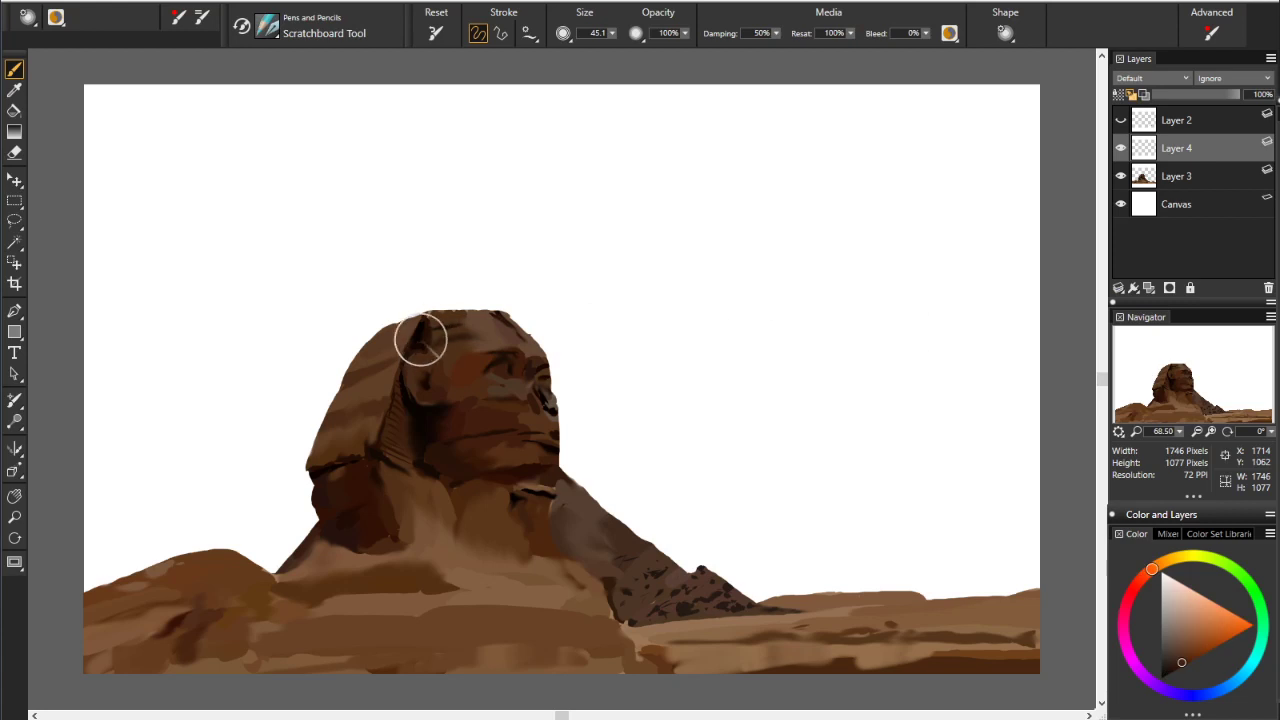
drag(420, 340, 406, 352)
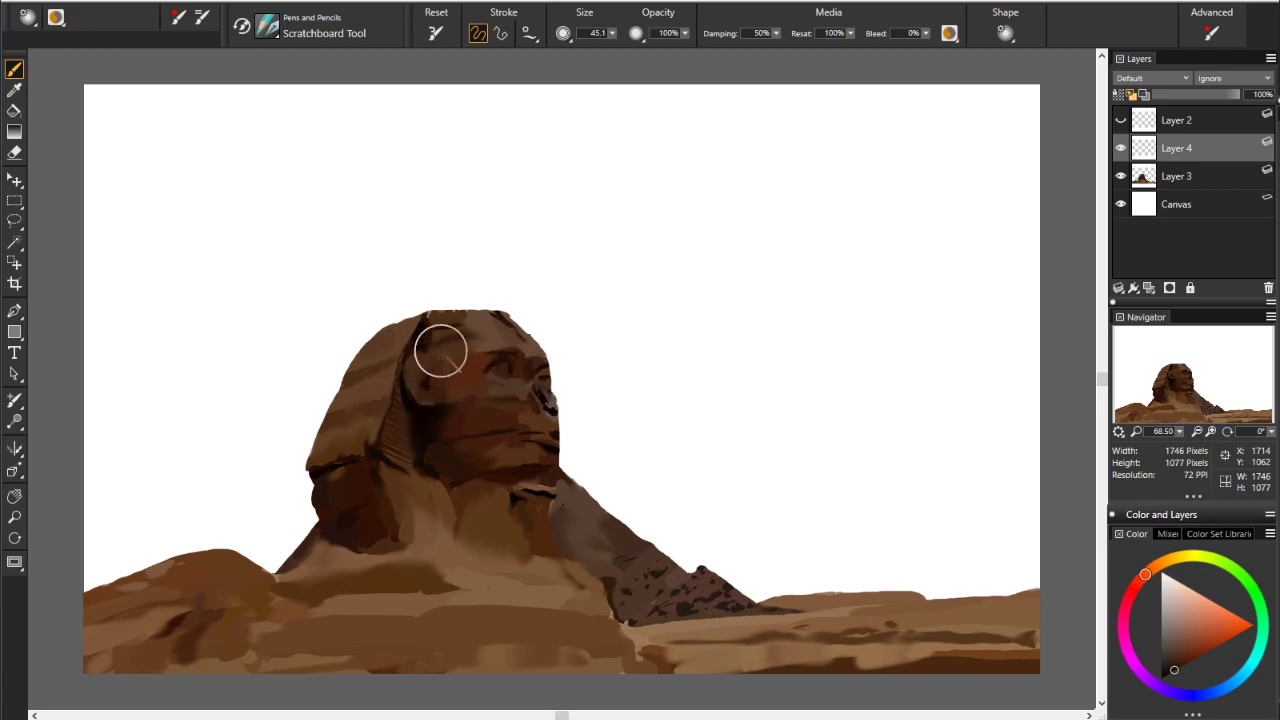
Make Layer 2 visible again so its pale outline shows along the Sphinx and ground
click(1120, 120)
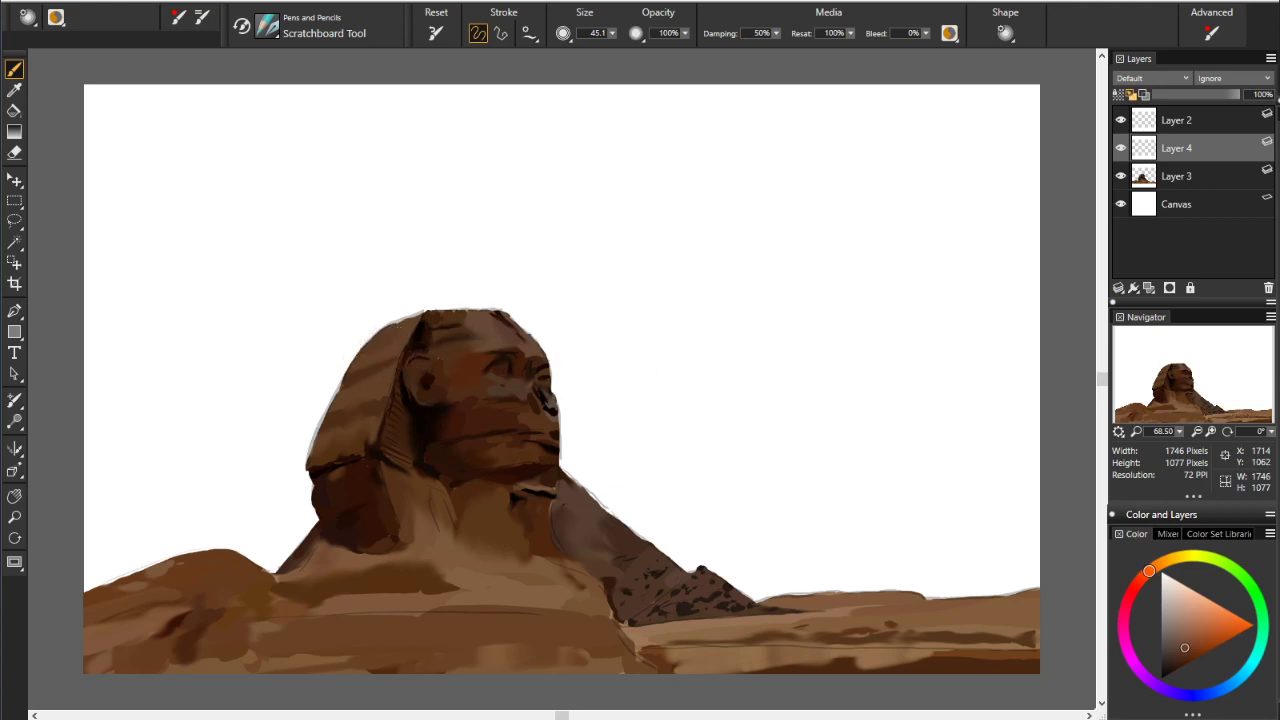
Paint lighter brown strokes over the Sphinx's forehead, headdress top and left side
alt+click(413, 305)
alt+click(413, 305)
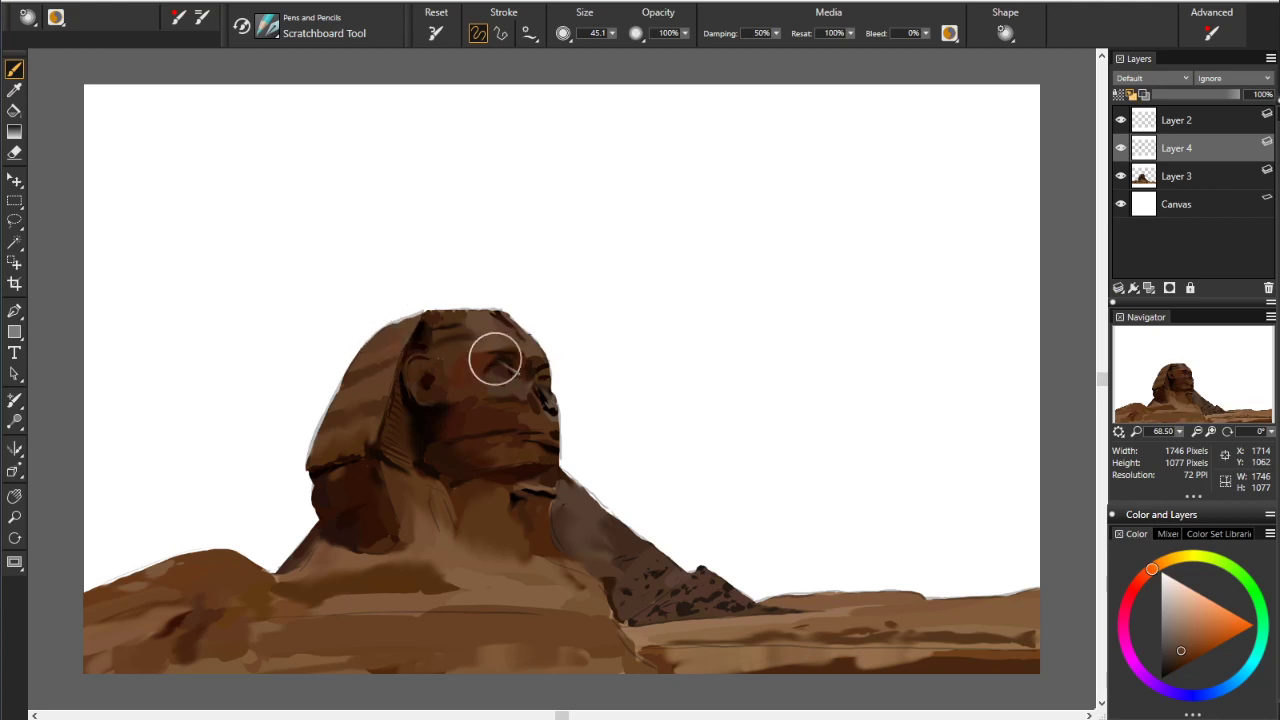
alt+click(545, 375)
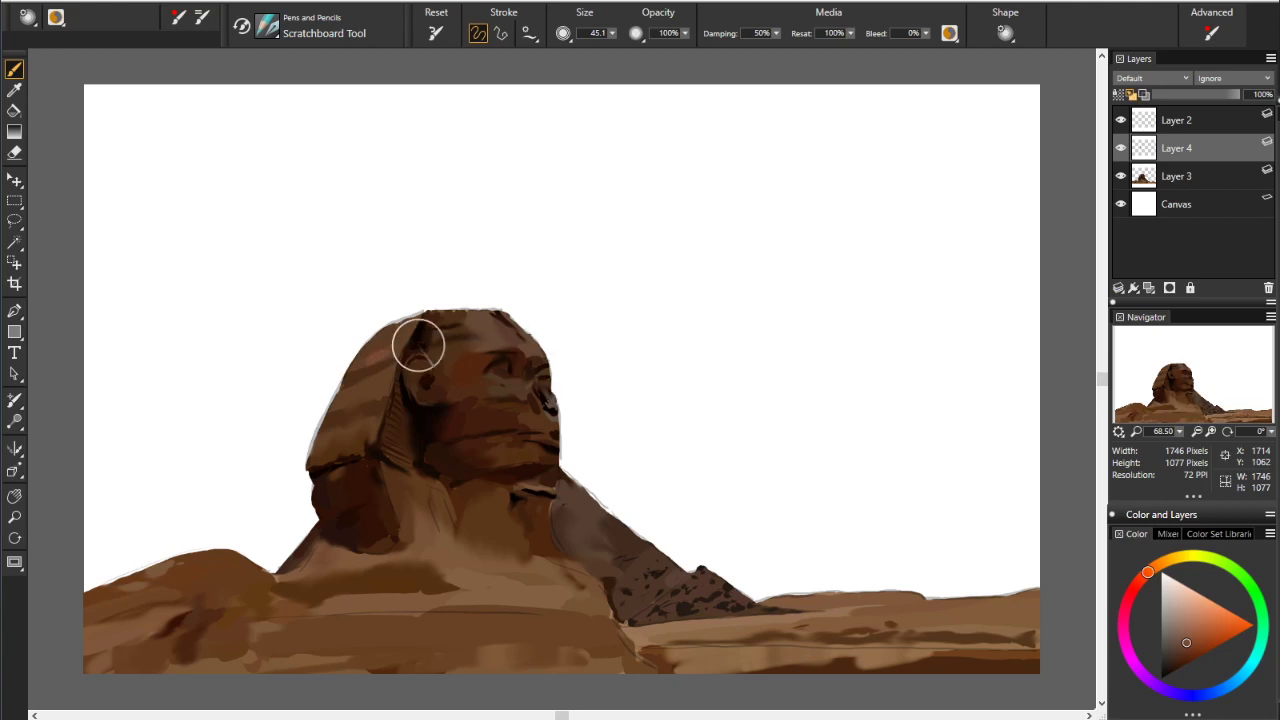
drag(420, 337, 400, 350)
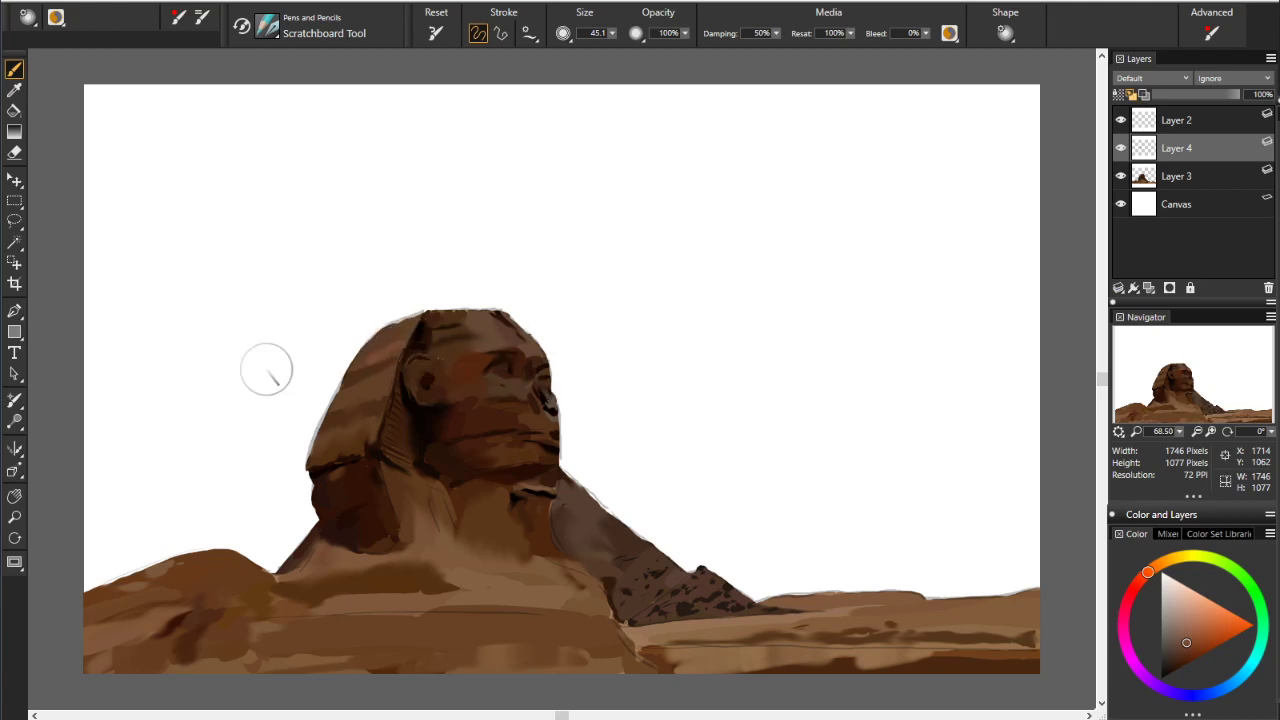
alt+click(406, 371)
drag(406, 371, 366, 361)
Pick darker browns and lower the brush opacity to 35%
alt+click(393, 361)
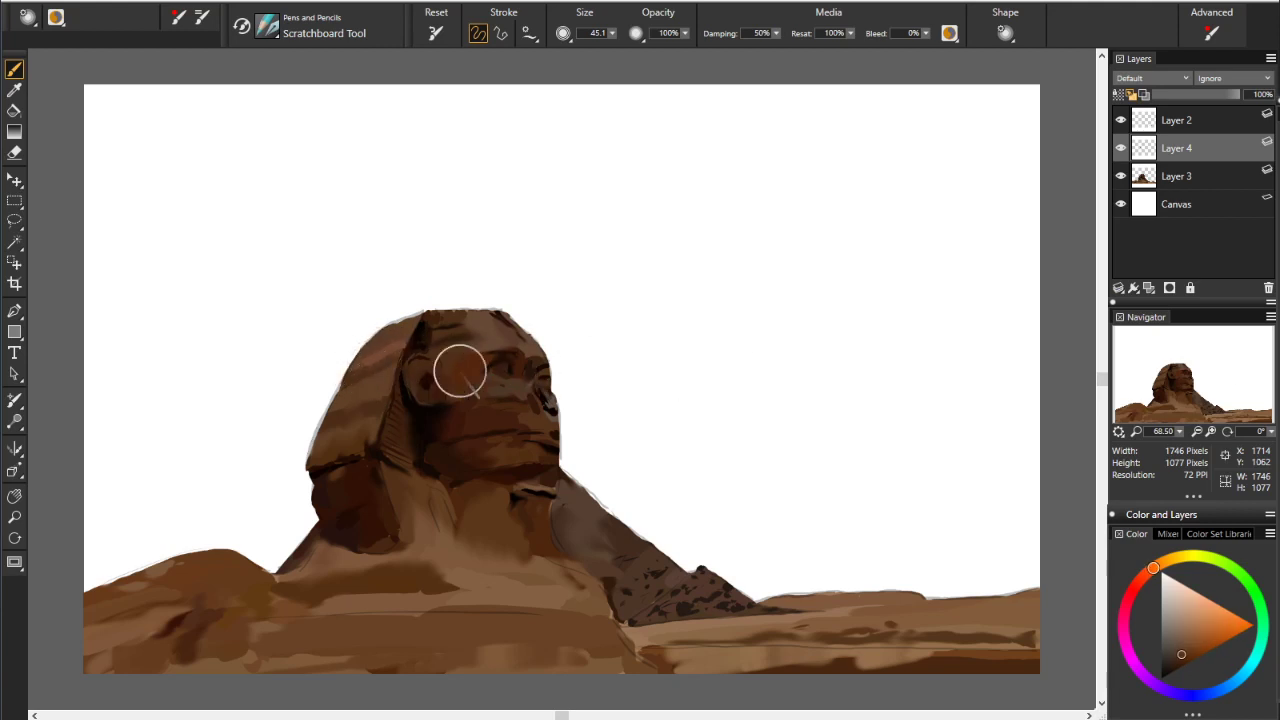
alt+click(423, 320)
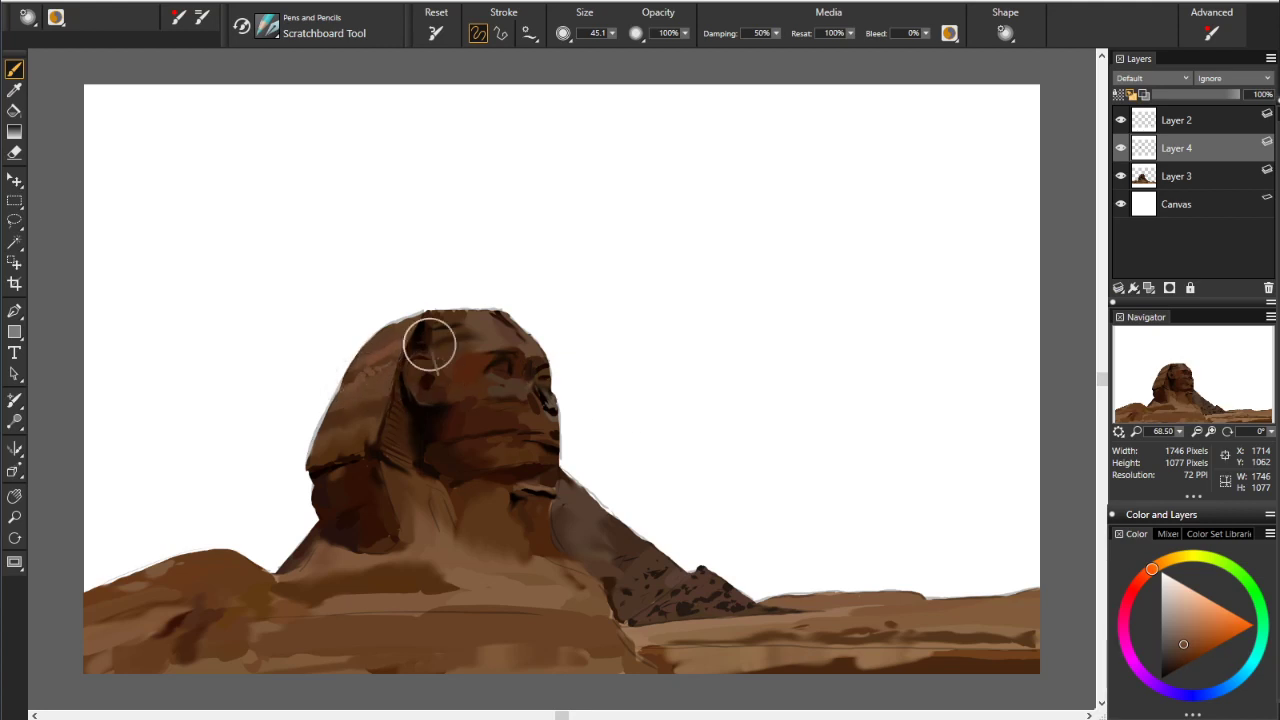
alt+click(430, 345)
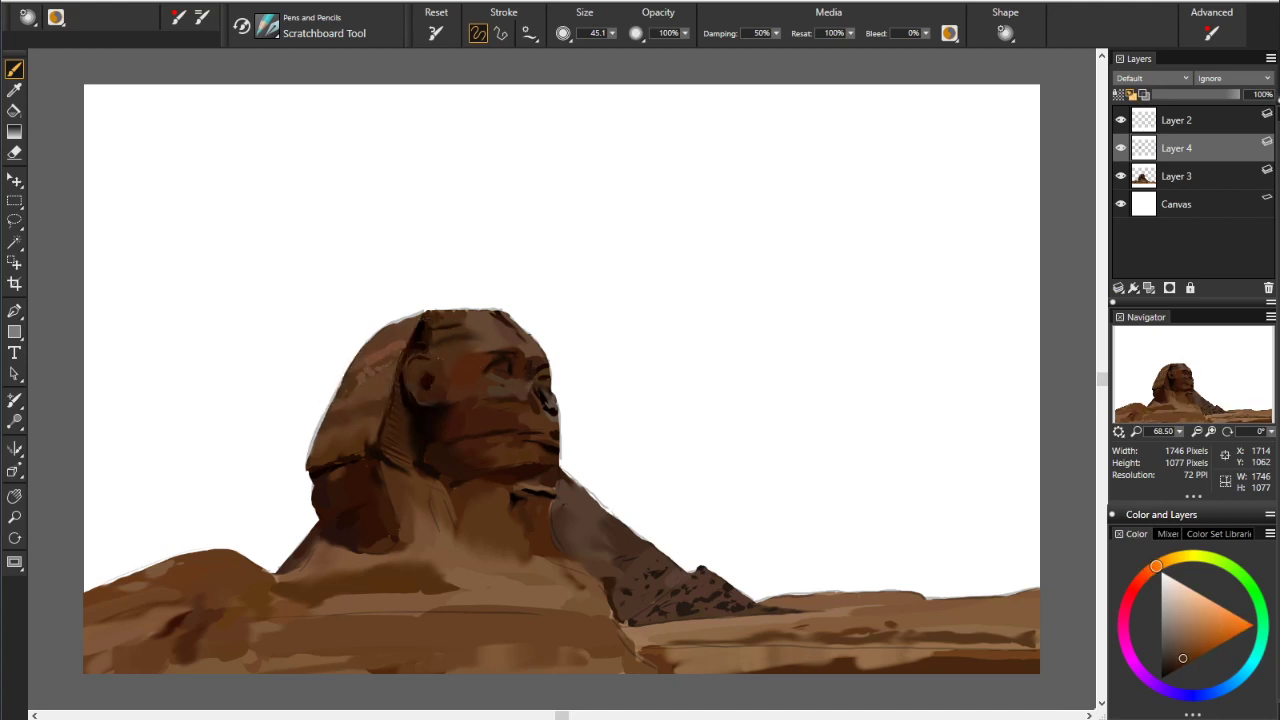
mouse_move(685, 33)
mouse_down()
mouse_move(651, 94)
mouse_move(590, 146)
mouse_up()
Shade the Sphinx's cheek, face and mouth with horizontal brown strokes, covering the light streak
alt+click(466, 398)
alt+click(323, 350)
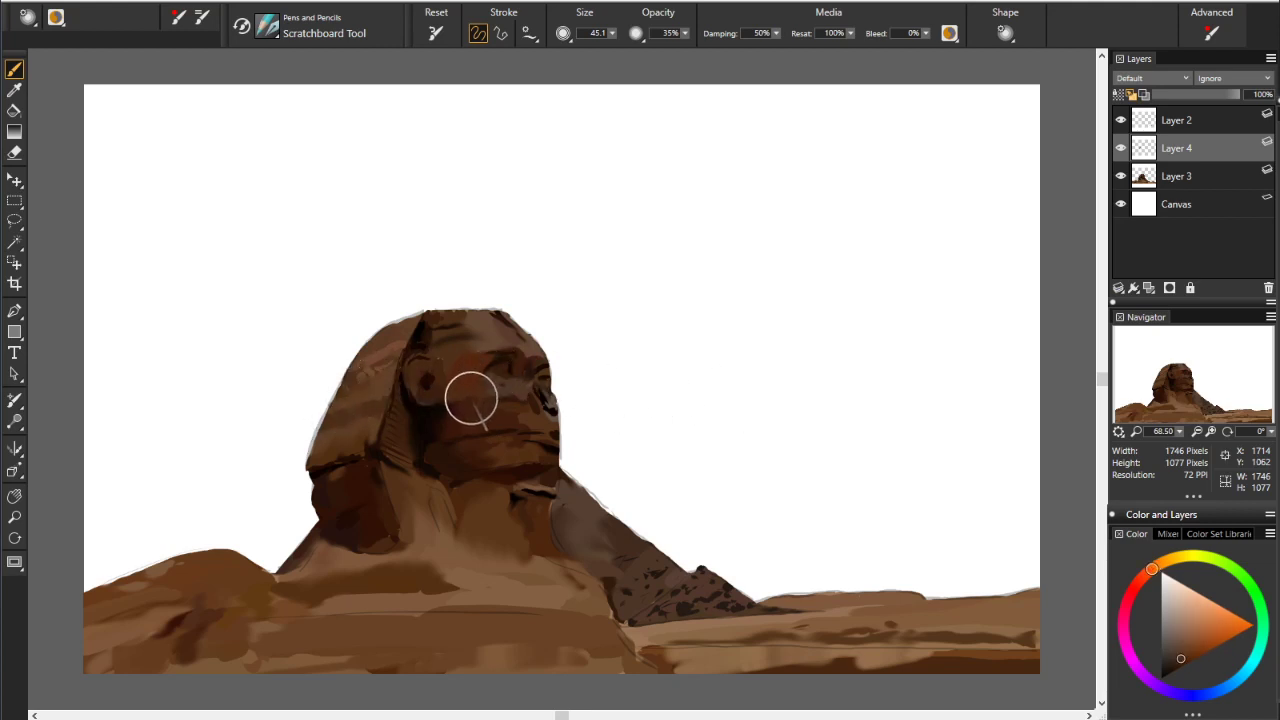
drag(471, 398, 478, 411)
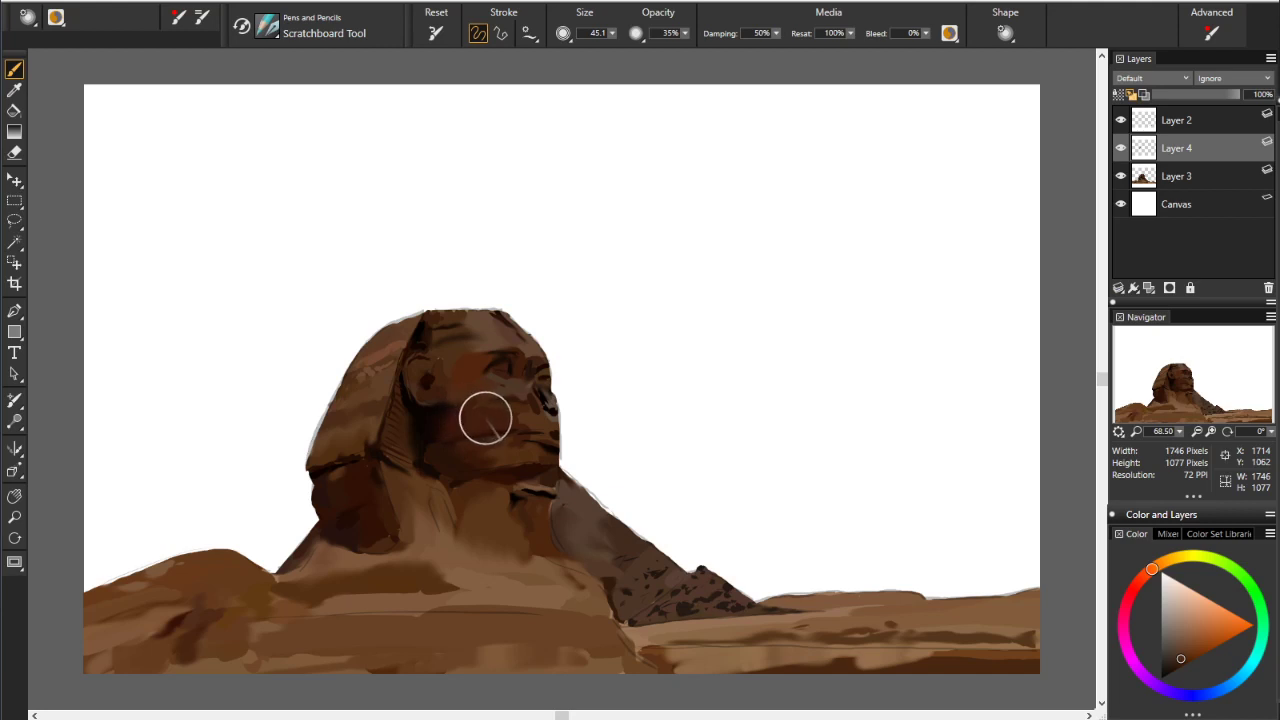
drag(486, 418, 386, 391)
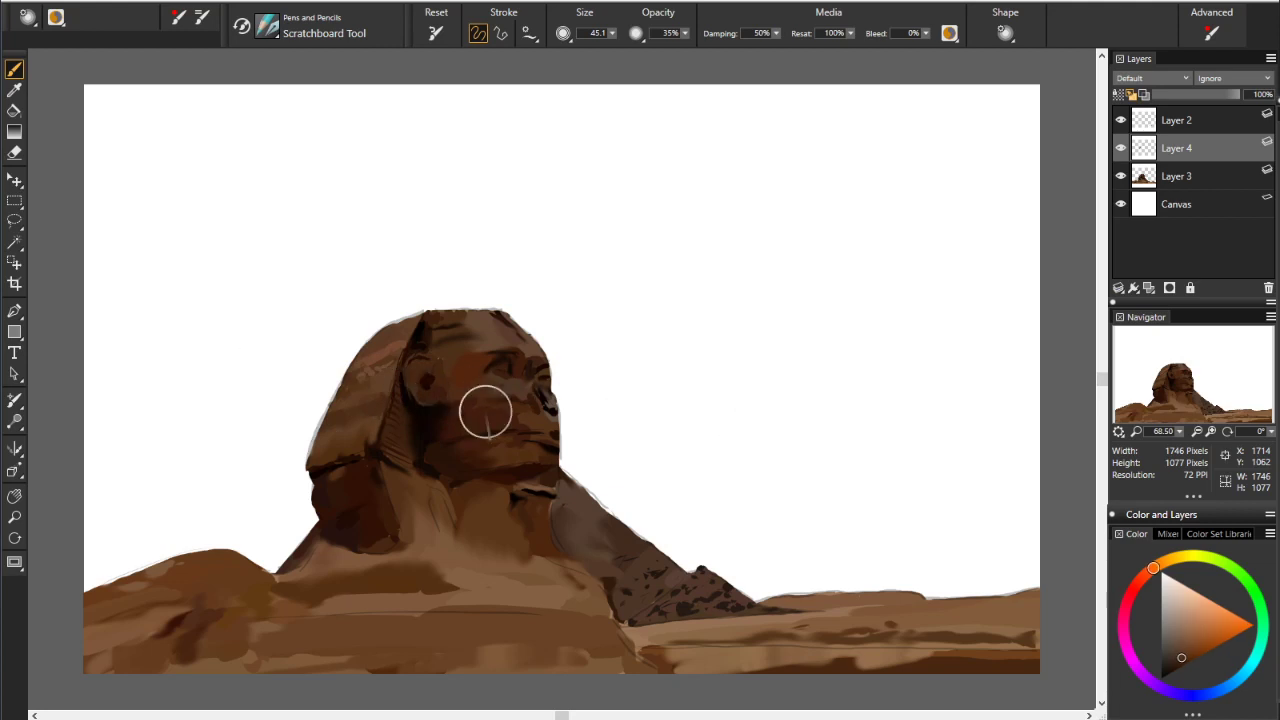
alt+click(321, 367)
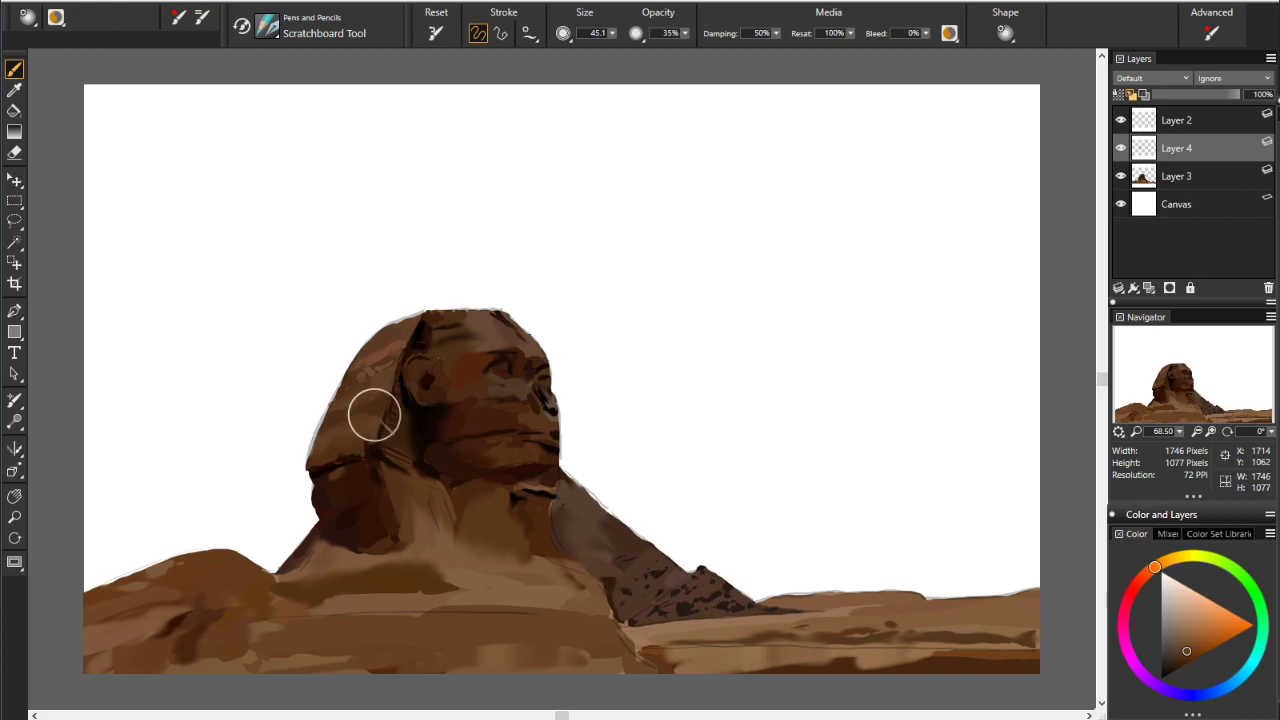
drag(492, 422, 543, 449)
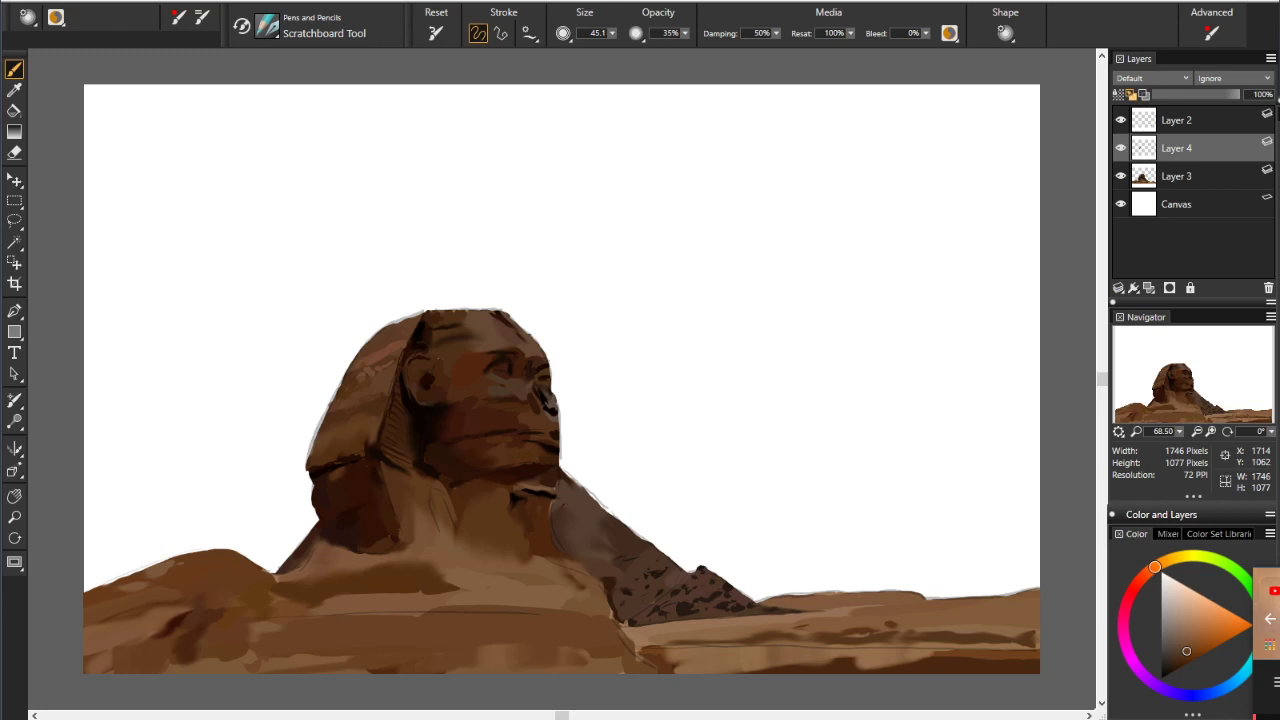
Add forehead highlights and faint reddish-brown streaks on top of the Sphinx's head
click(1181, 665)
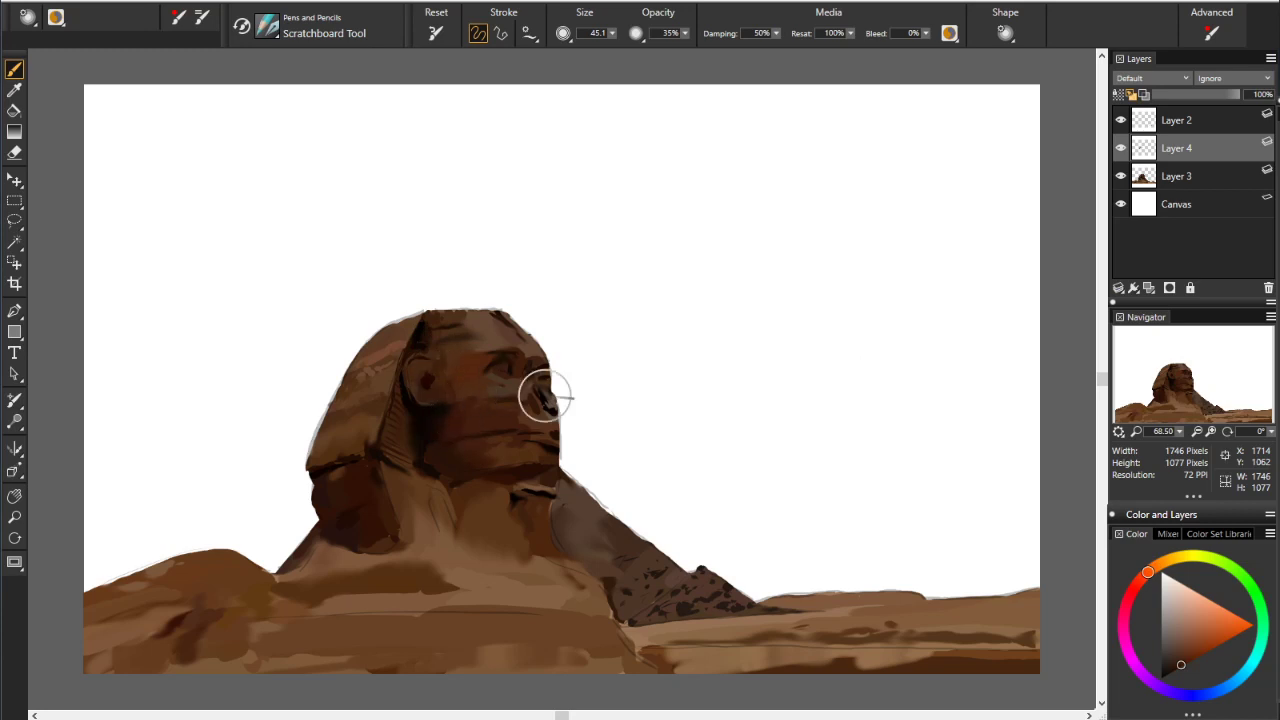
alt+click(470, 400)
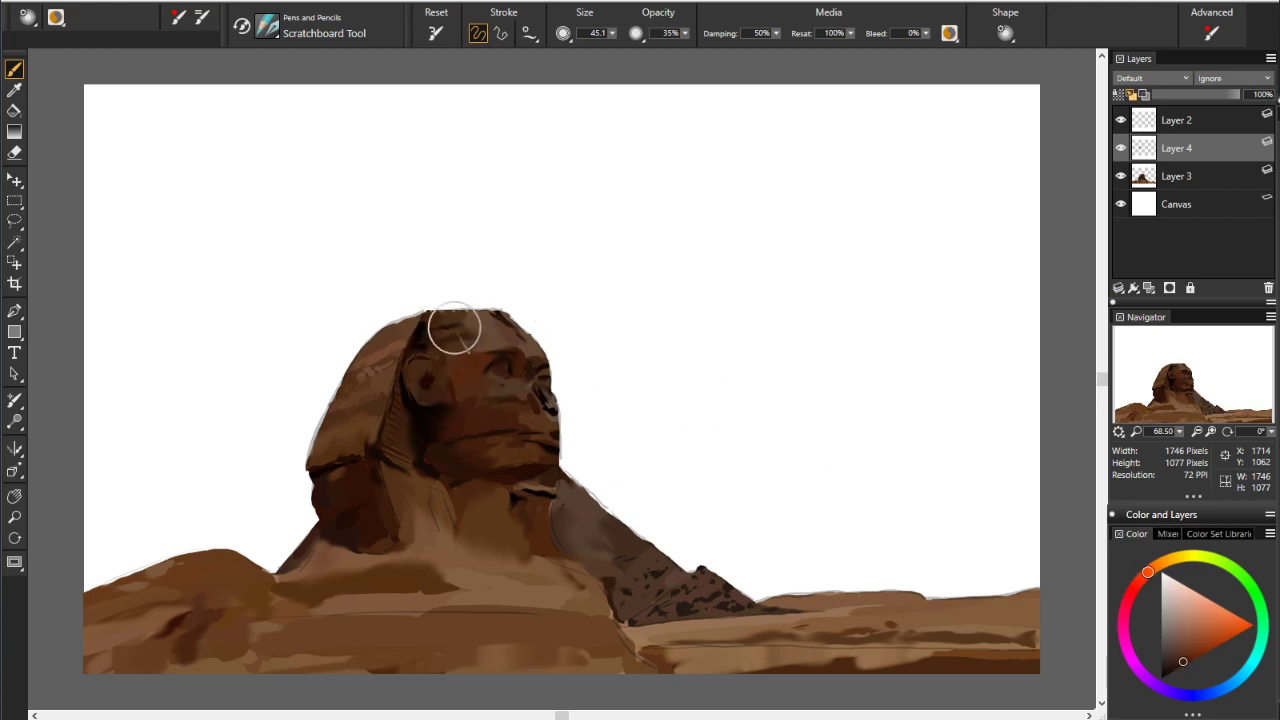
mouse_move(471, 348)
mouse_down()
mouse_move(498, 317)
mouse_move(483, 329)
mouse_move(497, 346)
mouse_move(474, 320)
mouse_up()
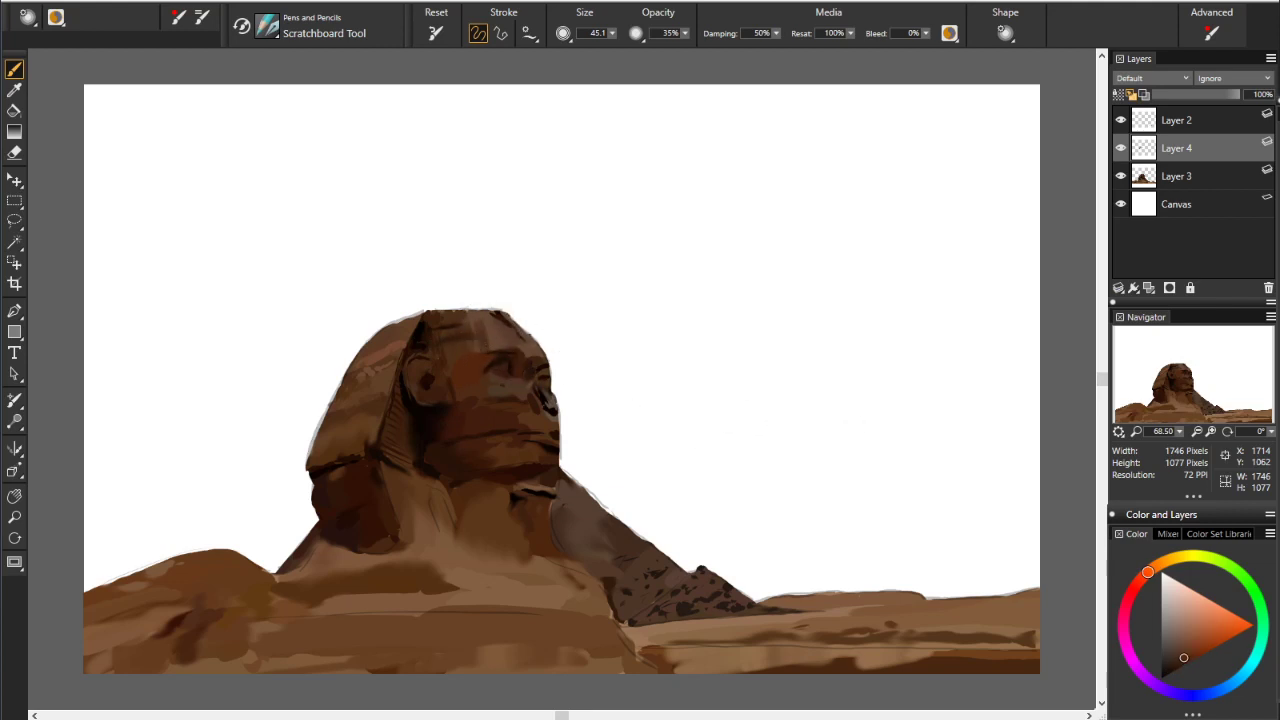
click(1178, 663)
click(1153, 568)
click(1148, 572)
click(1178, 660)
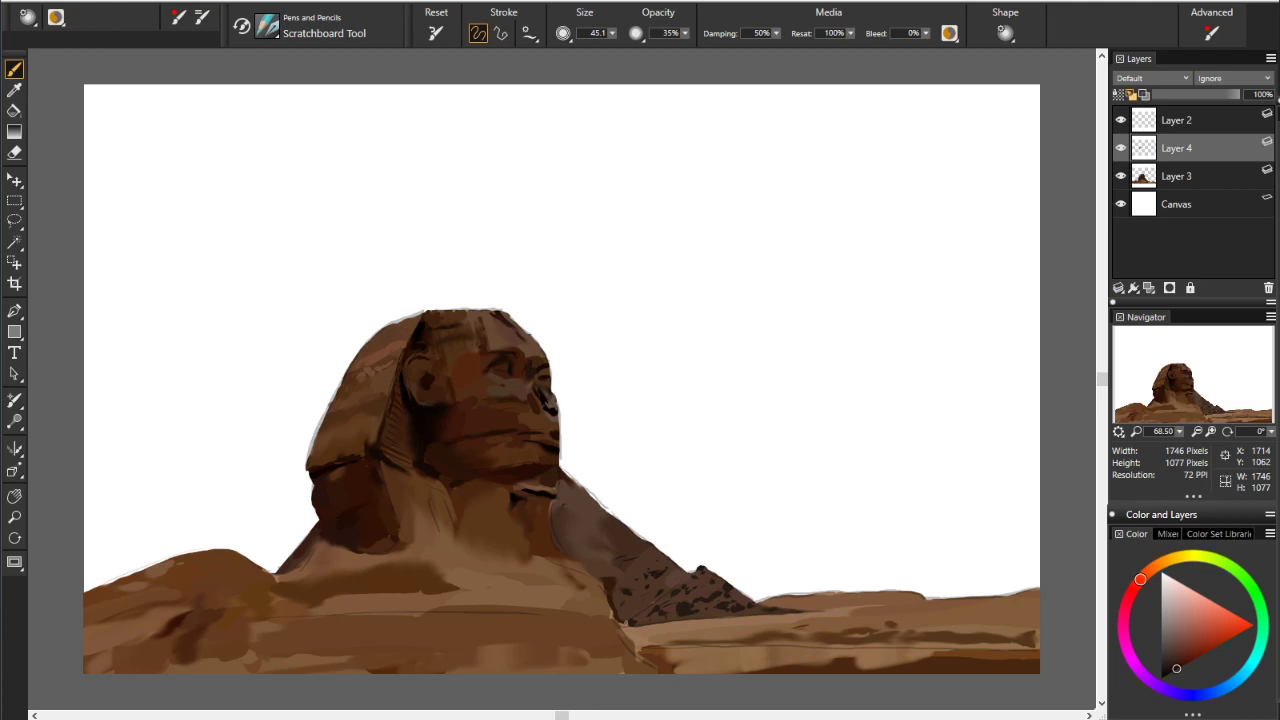
alt+click(500, 343)
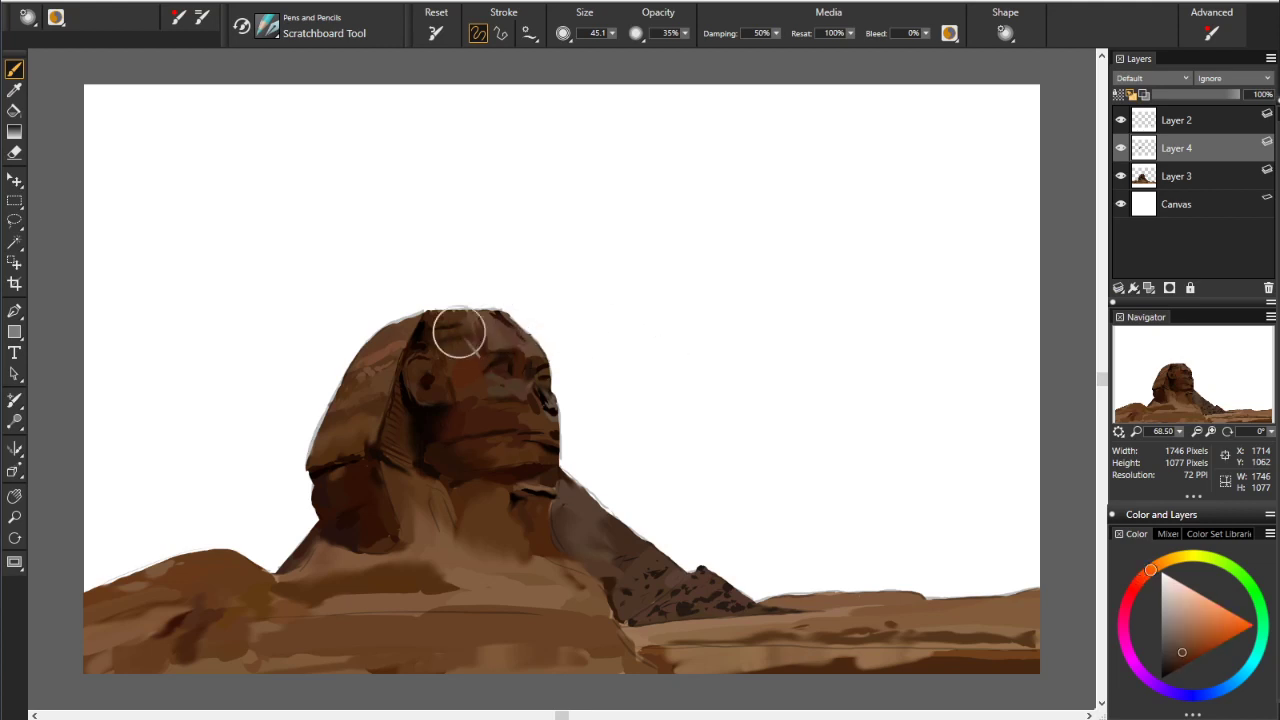
alt+click(459, 334)
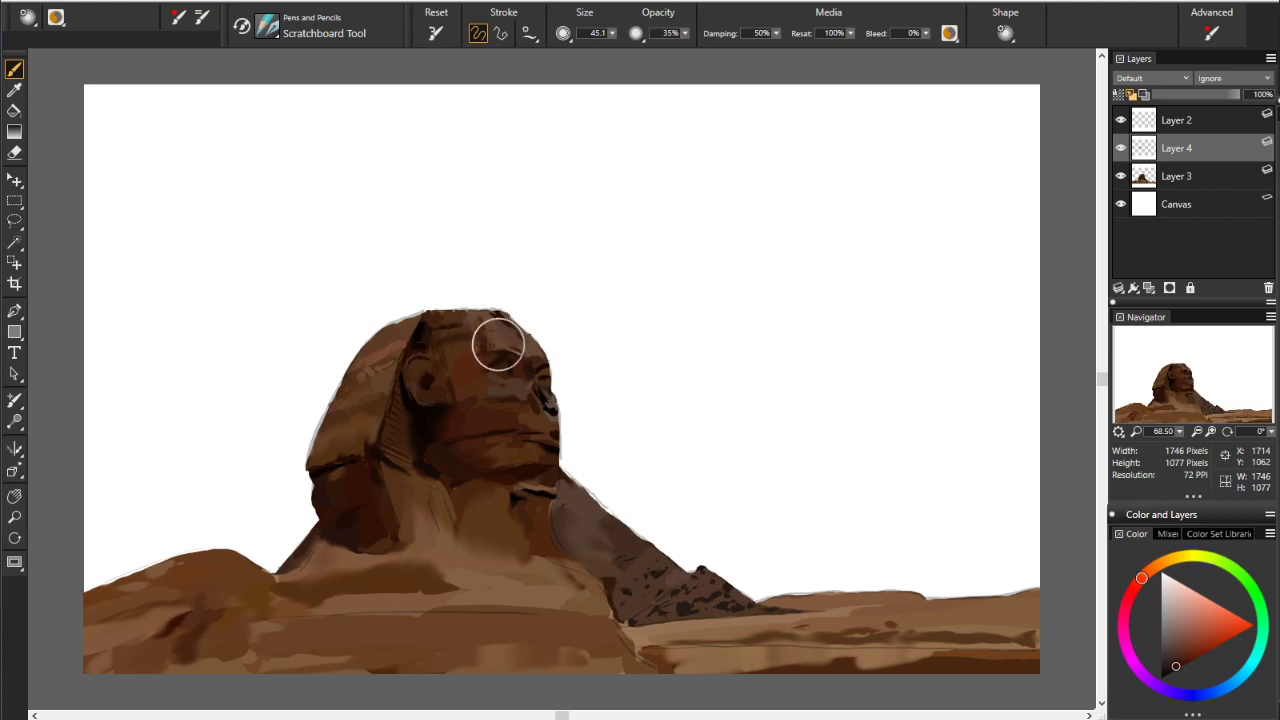
alt+click(500, 330)
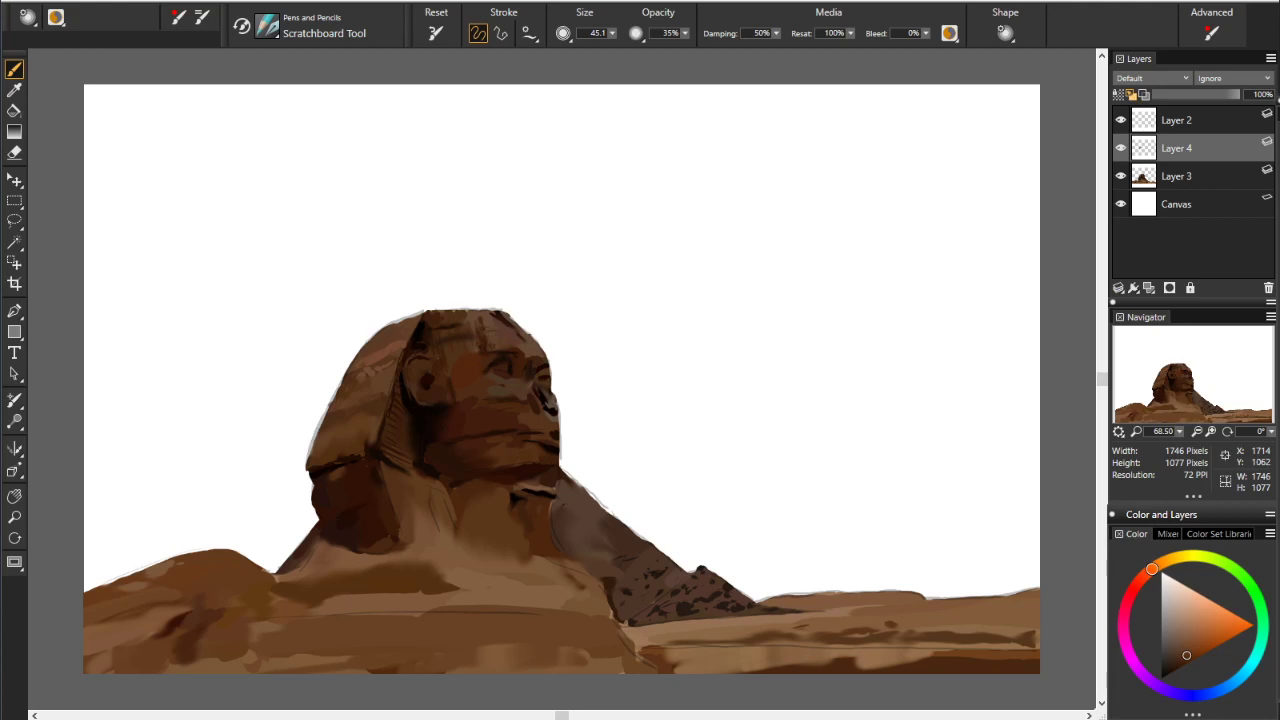
click(1174, 666)
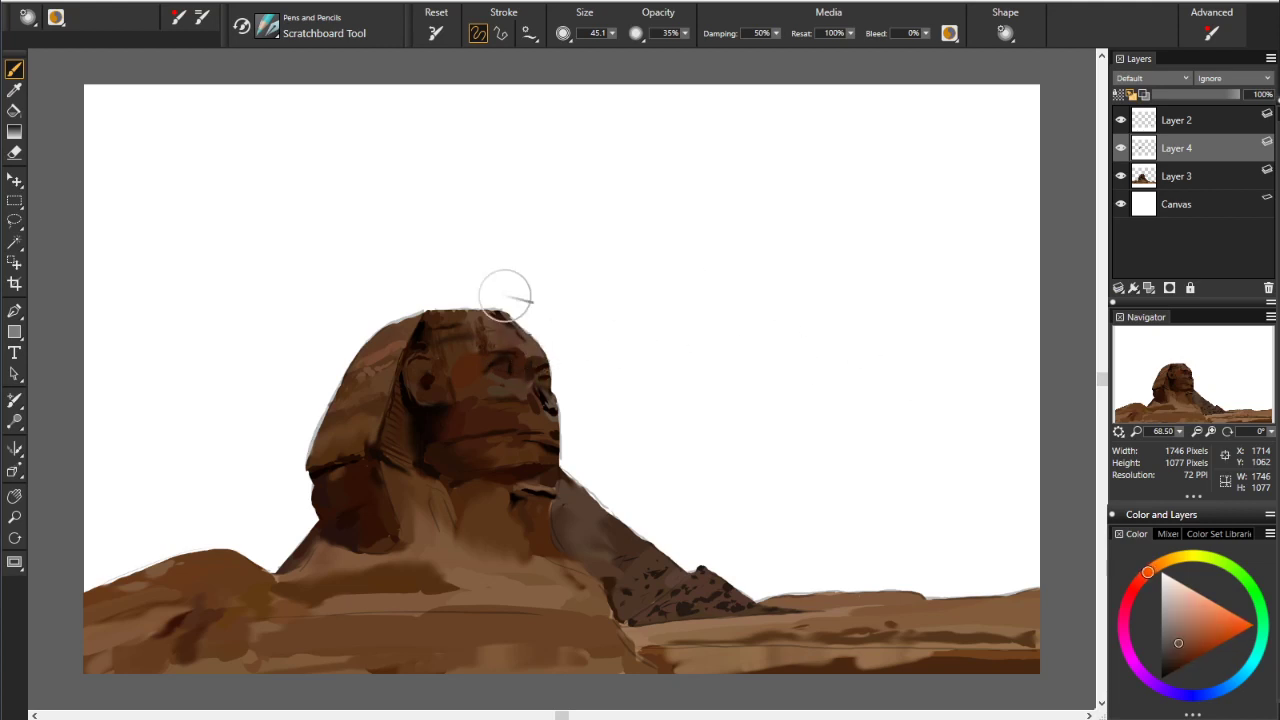
drag(503, 300, 514, 335)
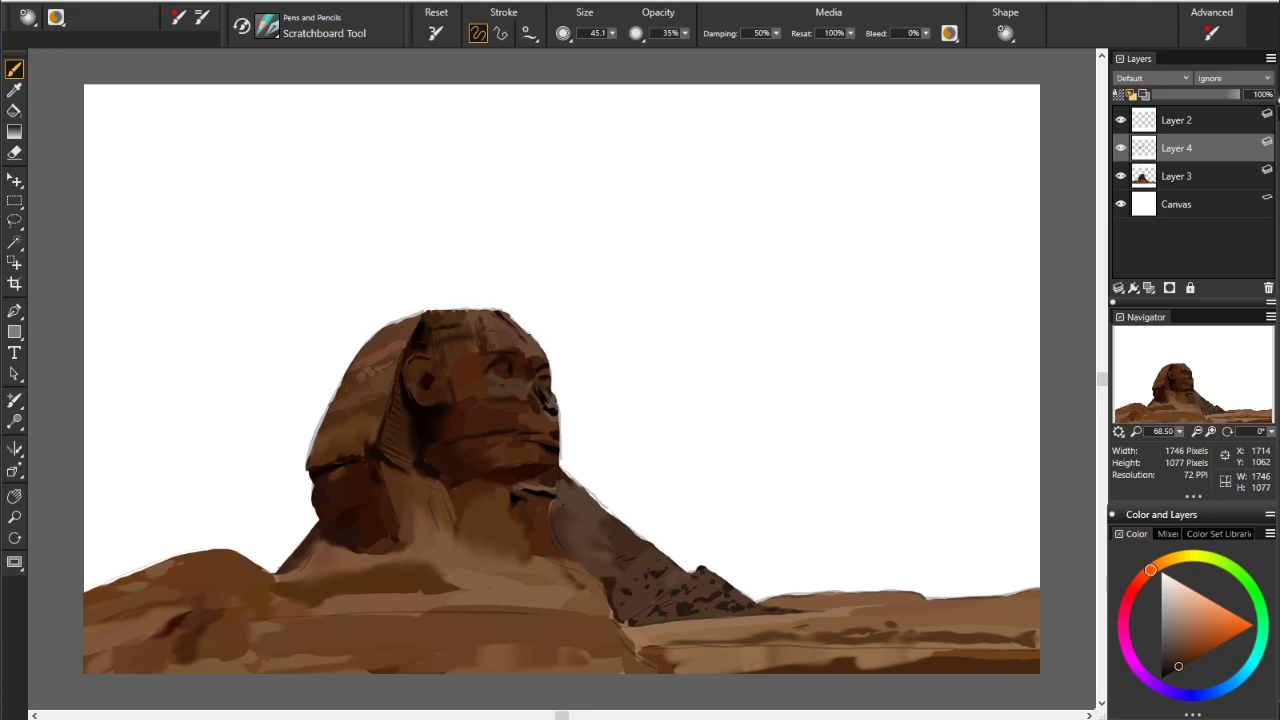
Darken and detail the Sphinx's eye in a redder brown
click(1141, 578)
click(1172, 668)
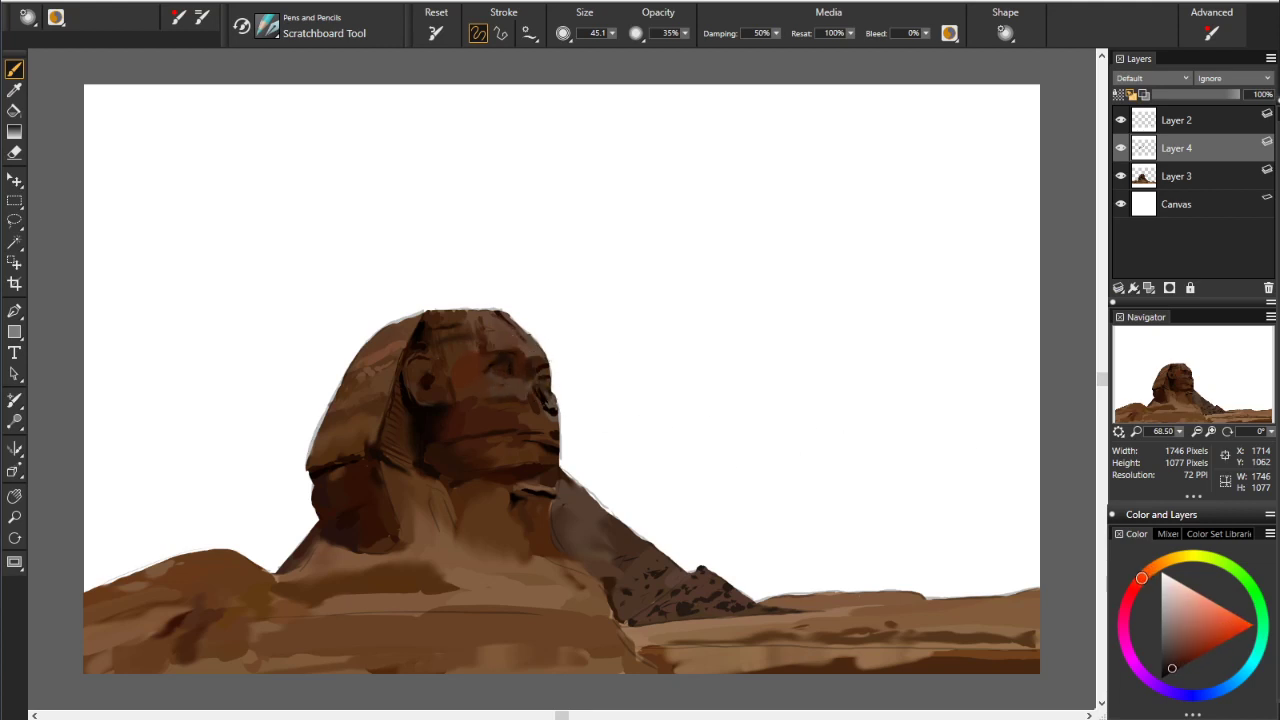
click(1169, 671)
drag(515, 372, 520, 374)
Paint darker brown shading over the Sphinx's nose and mouth
click(1163, 676)
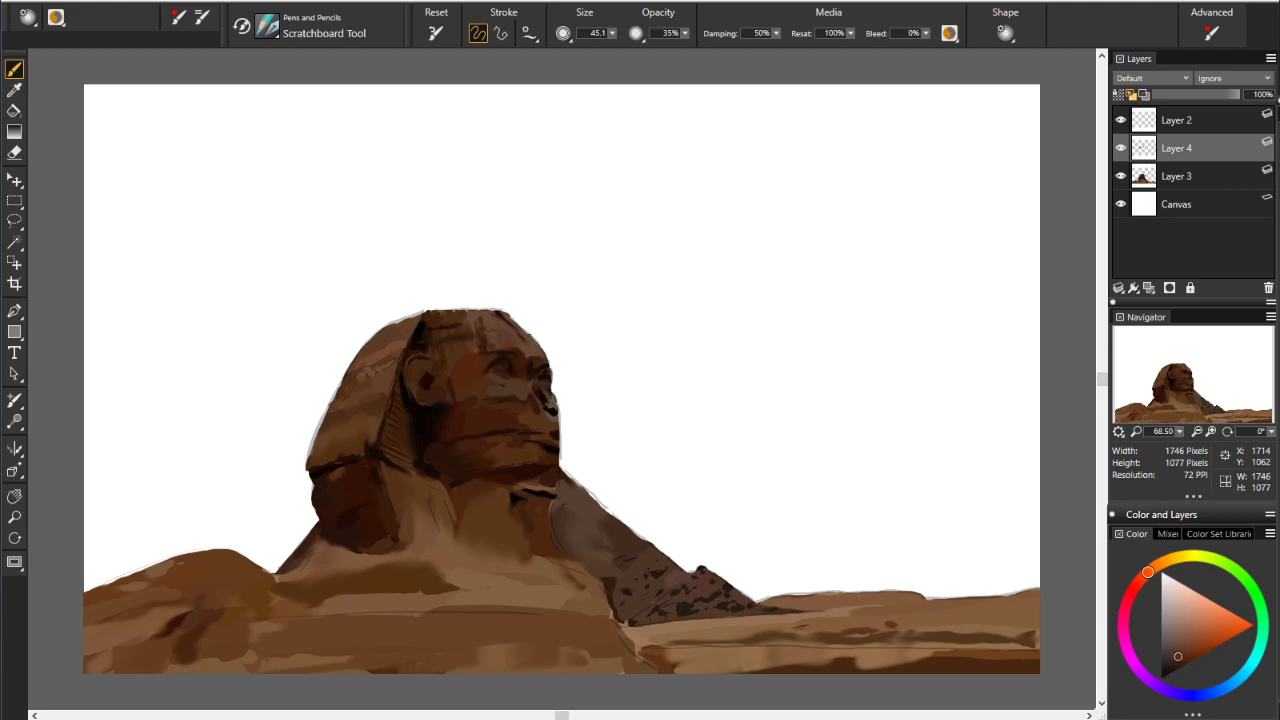
click(1174, 667)
alt+click(555, 347)
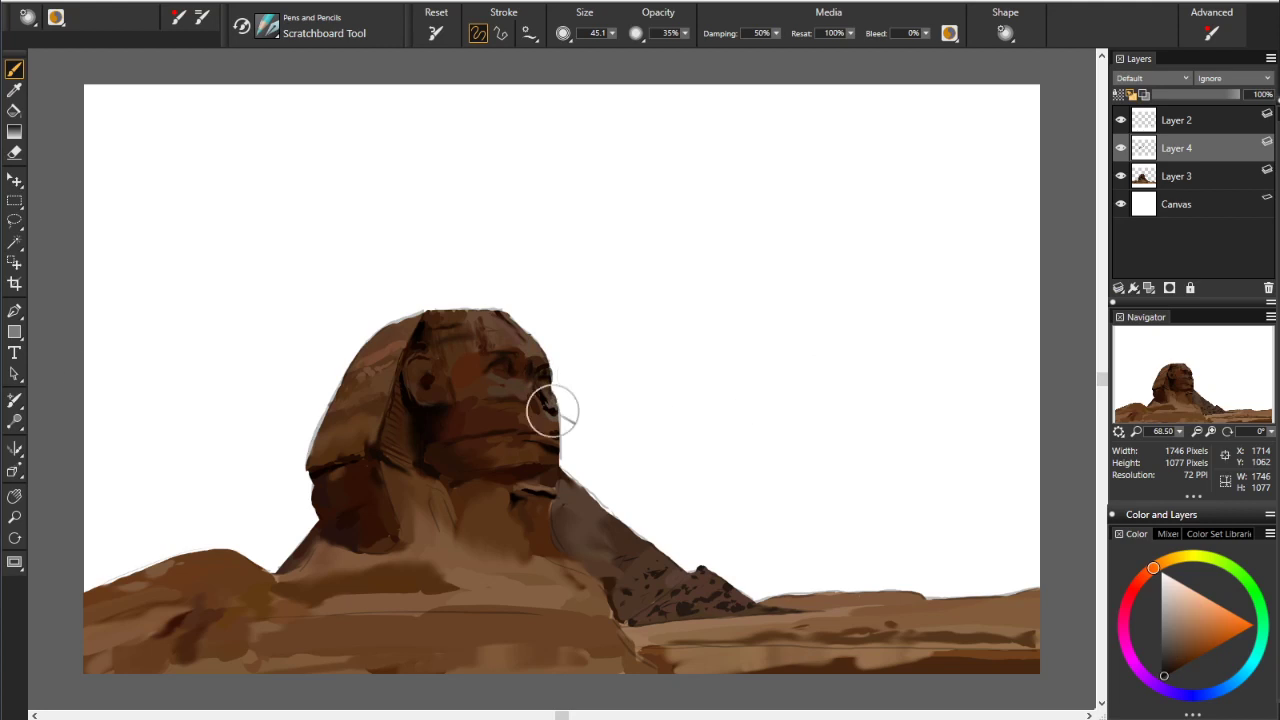
drag(548, 407, 555, 432)
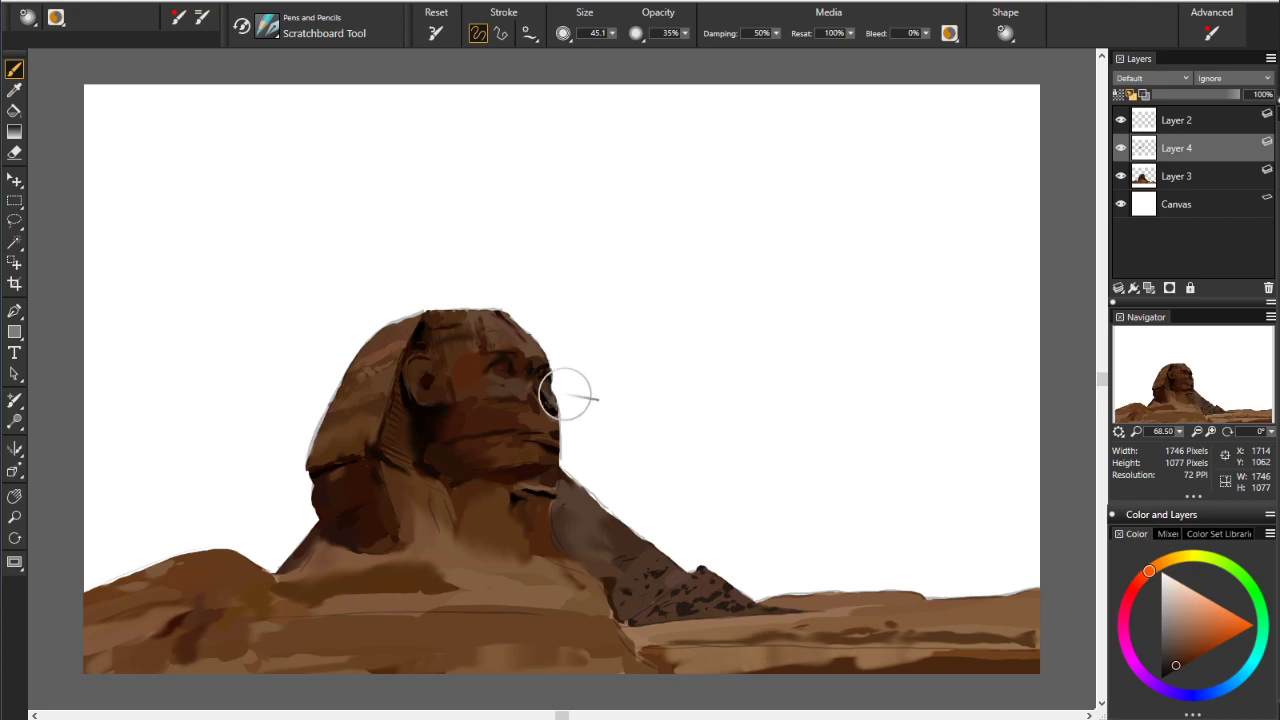
Repaint the eye, cheek and nose in red- and orange-browns, darkening the cheek beside the nose
alt+click(435, 378)
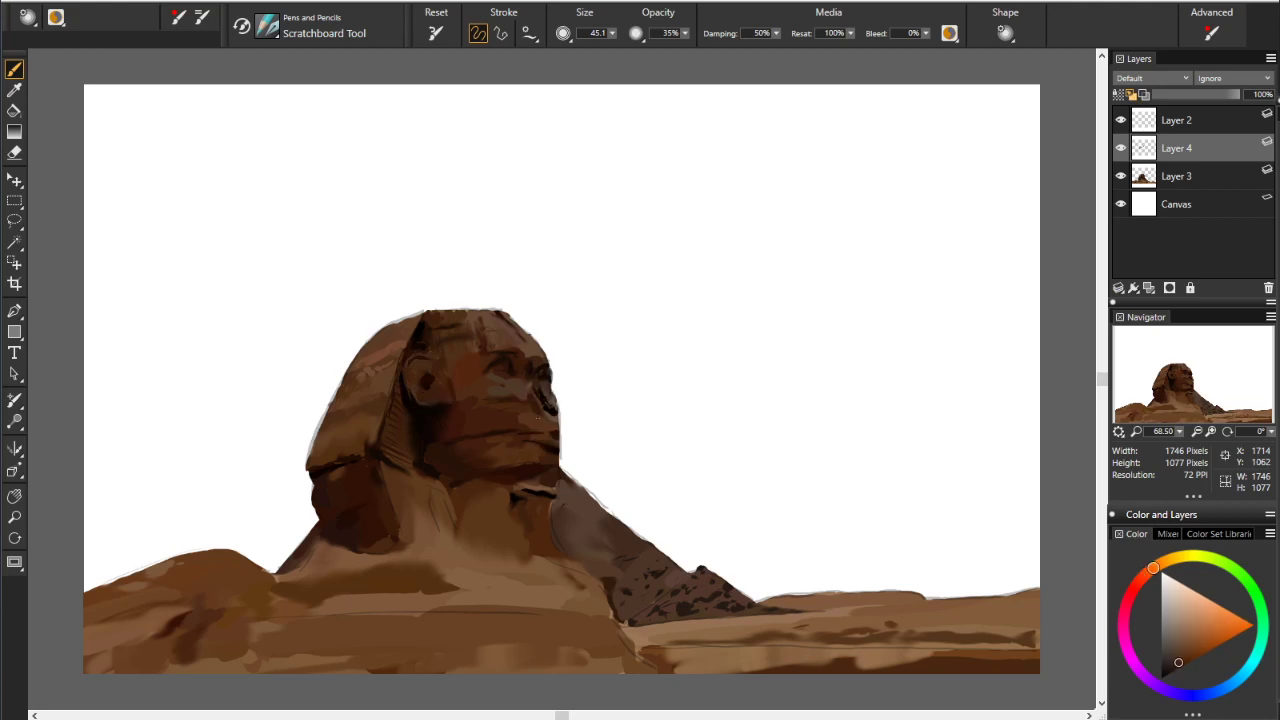
alt+click(575, 370)
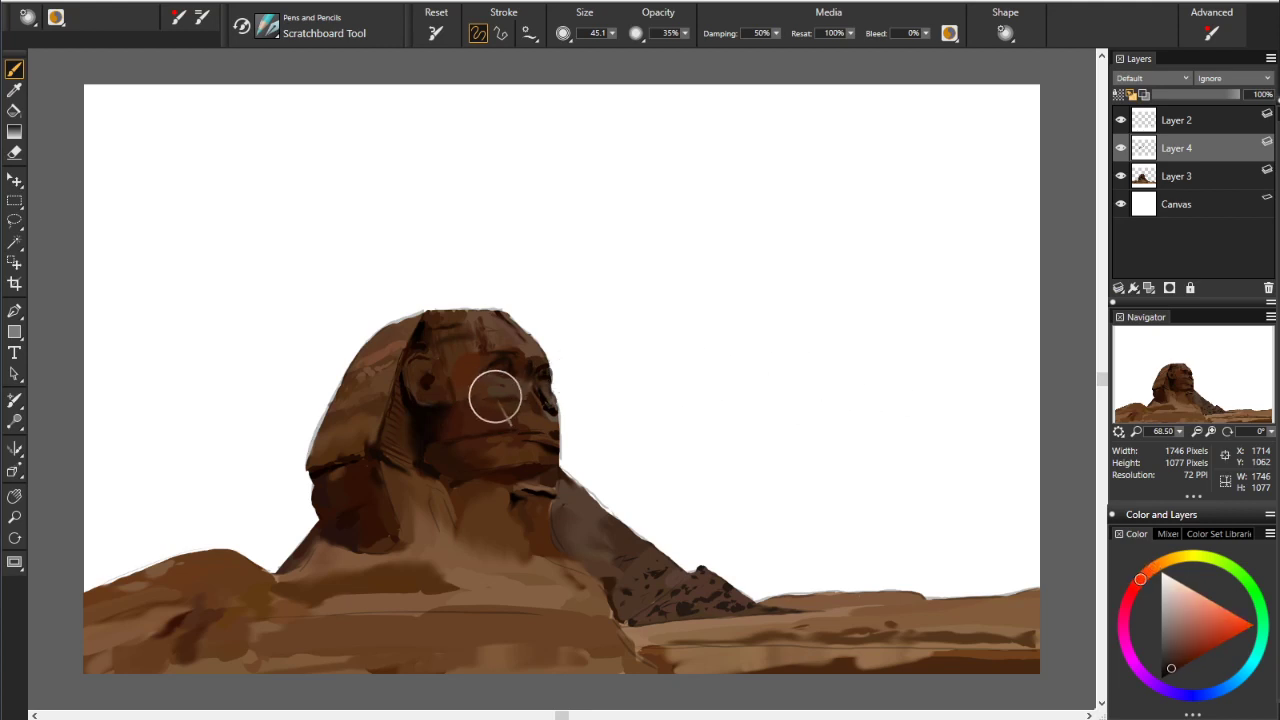
drag(505, 395, 558, 423)
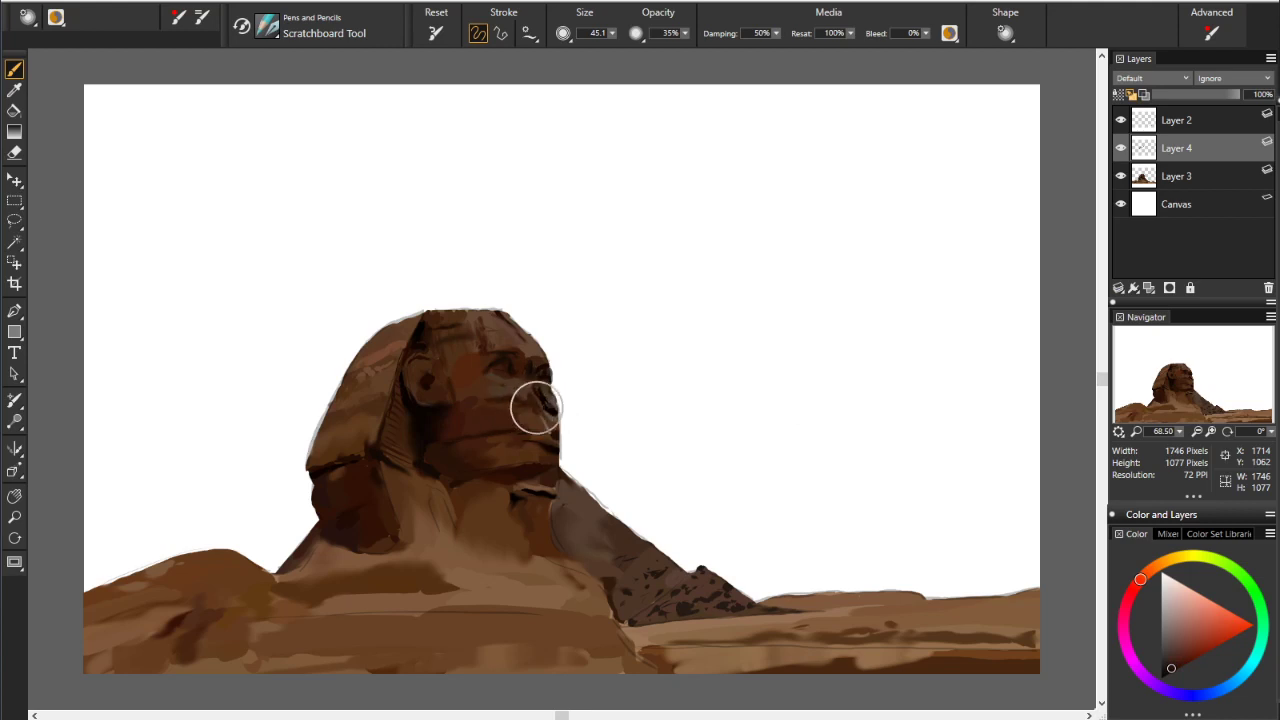
drag(537, 400, 483, 408)
alt+click(466, 412)
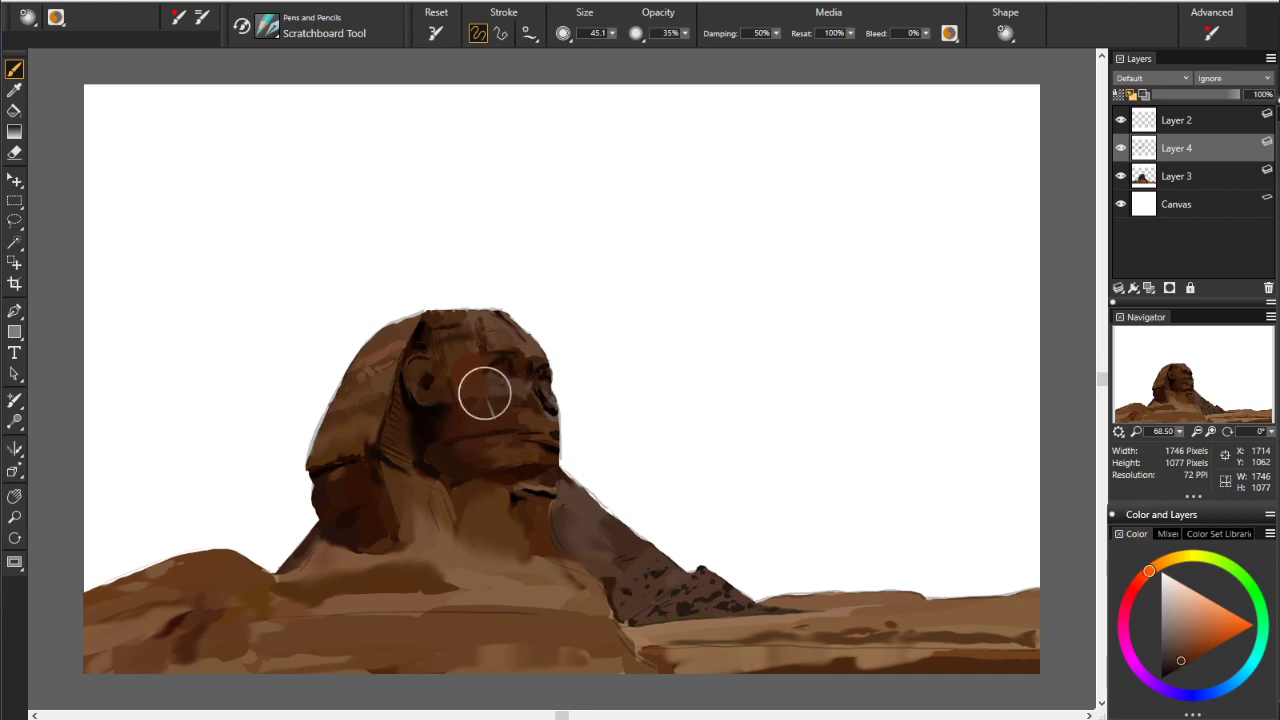
mouse_move(485, 395)
mouse_down()
mouse_move(511, 408)
mouse_move(508, 392)
mouse_up()
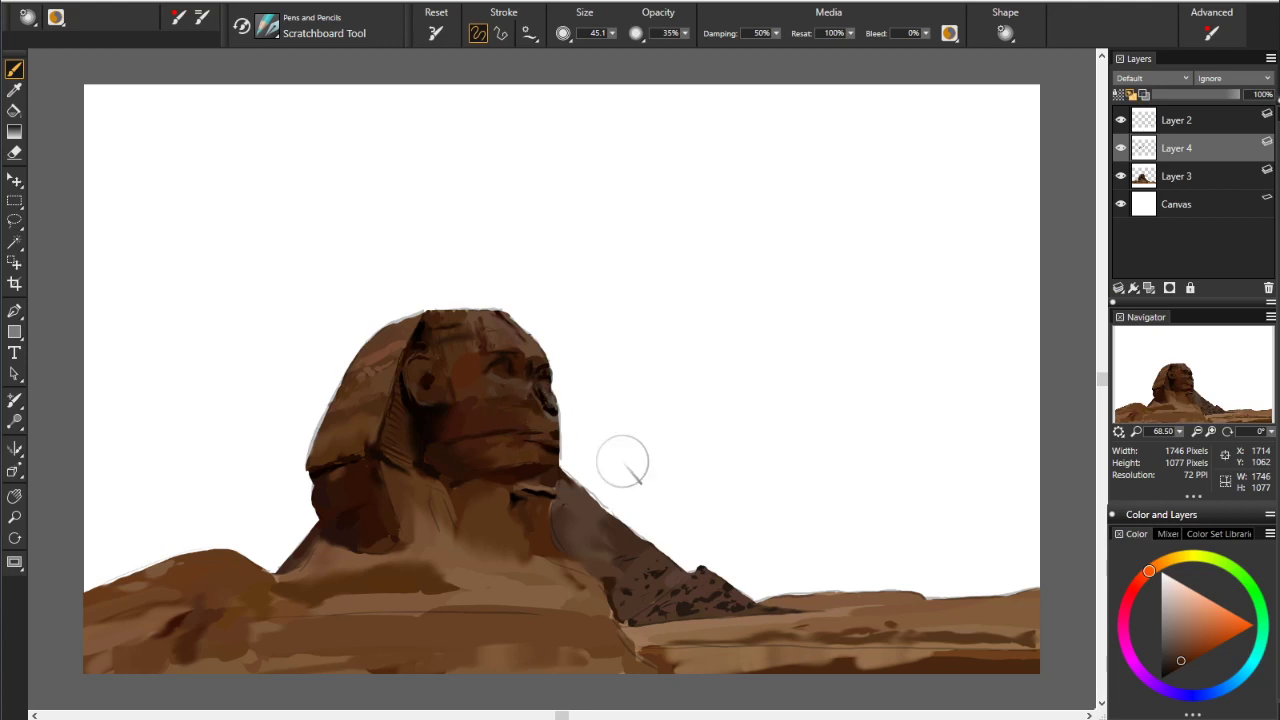
alt+click(493, 445)
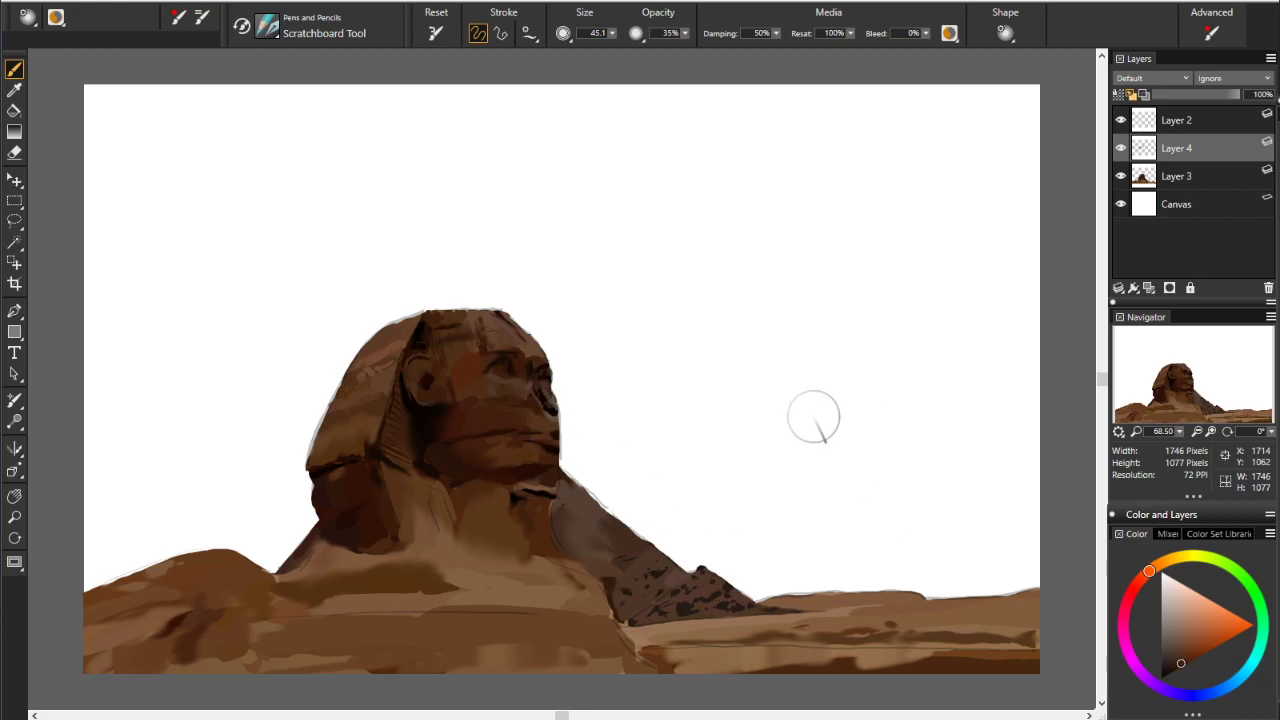
drag(499, 410, 460, 378)
alt+click(460, 378)
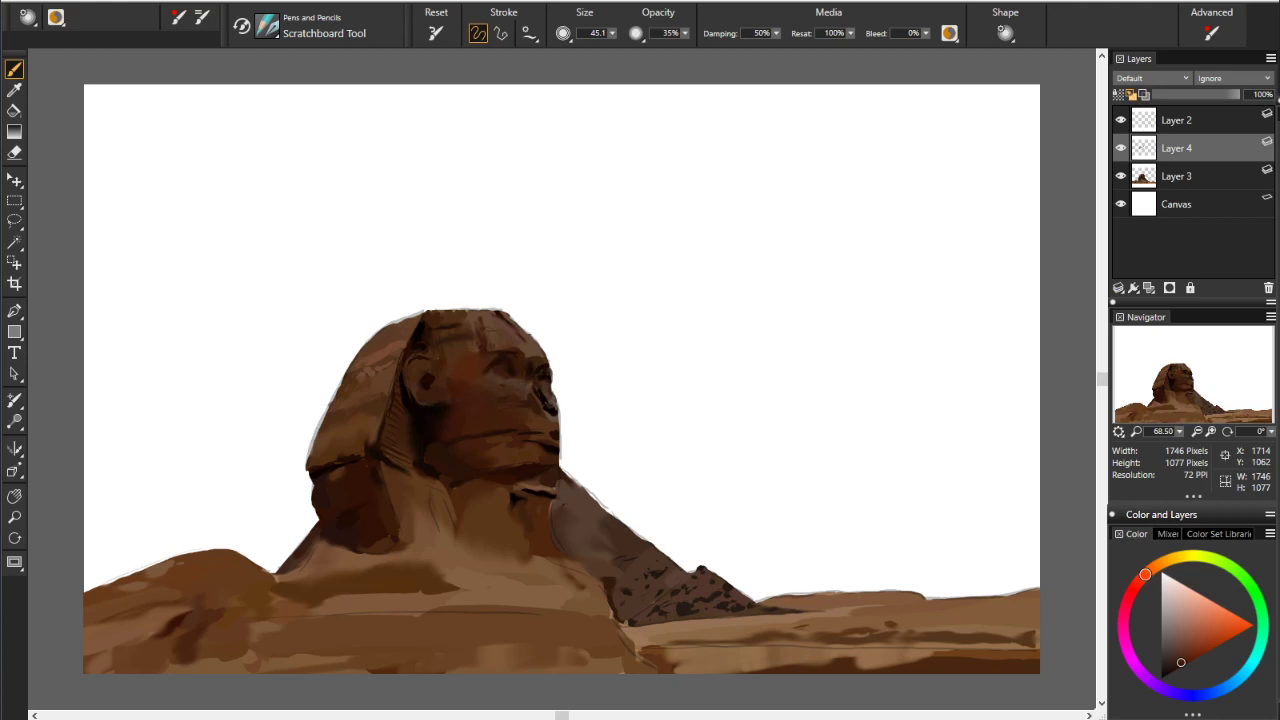
Add a dark red-orange mark near the ear, toggling Layer 3 to compare, then pick near-black
alt+click(420, 348)
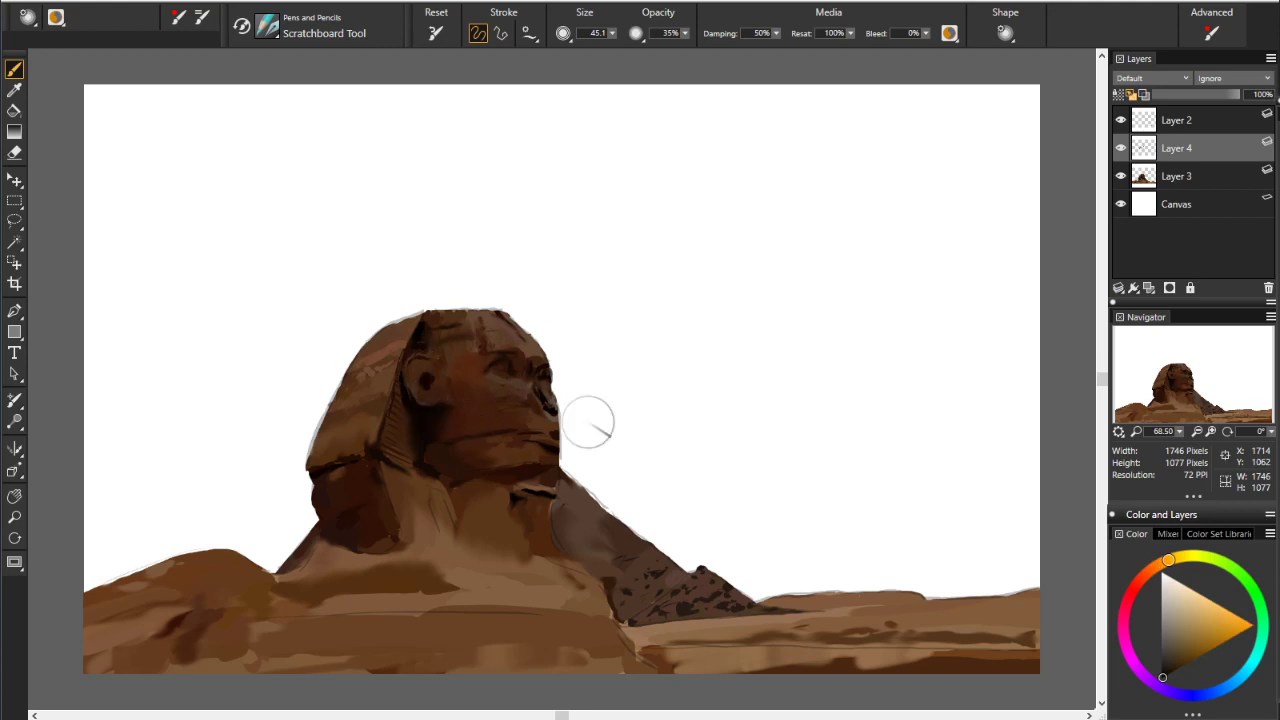
alt+click(468, 358)
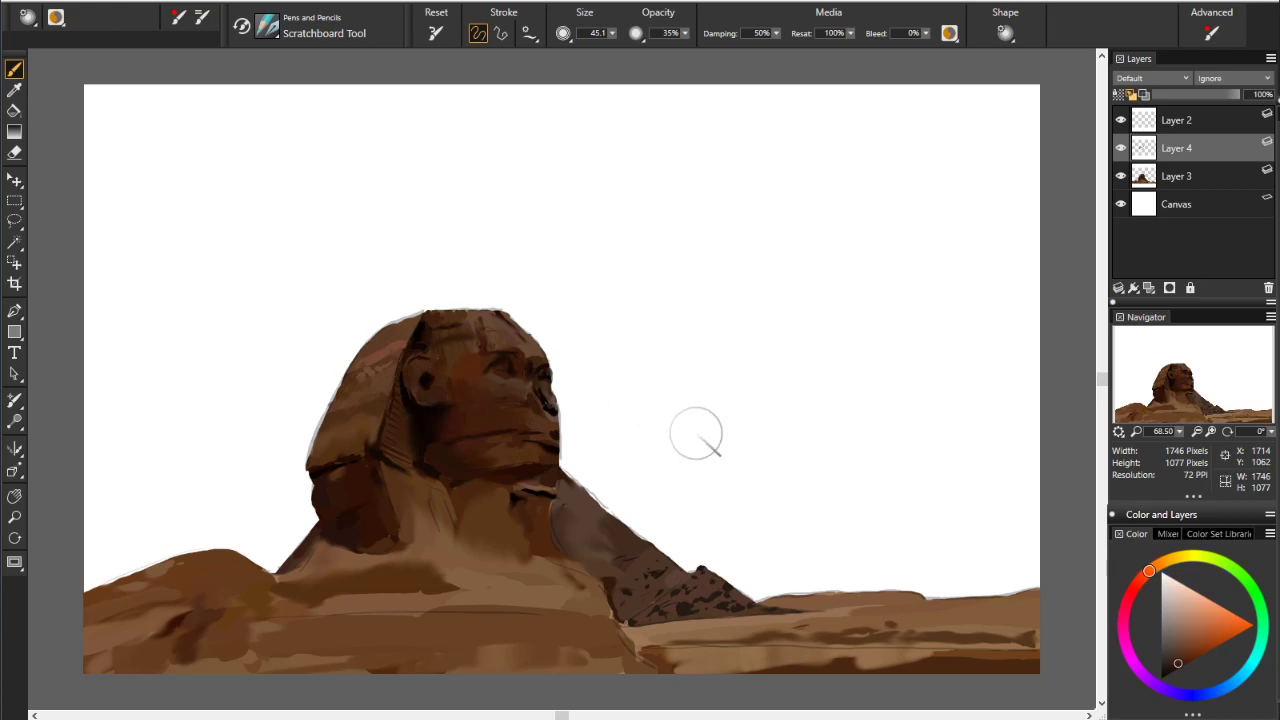
alt+click(450, 387)
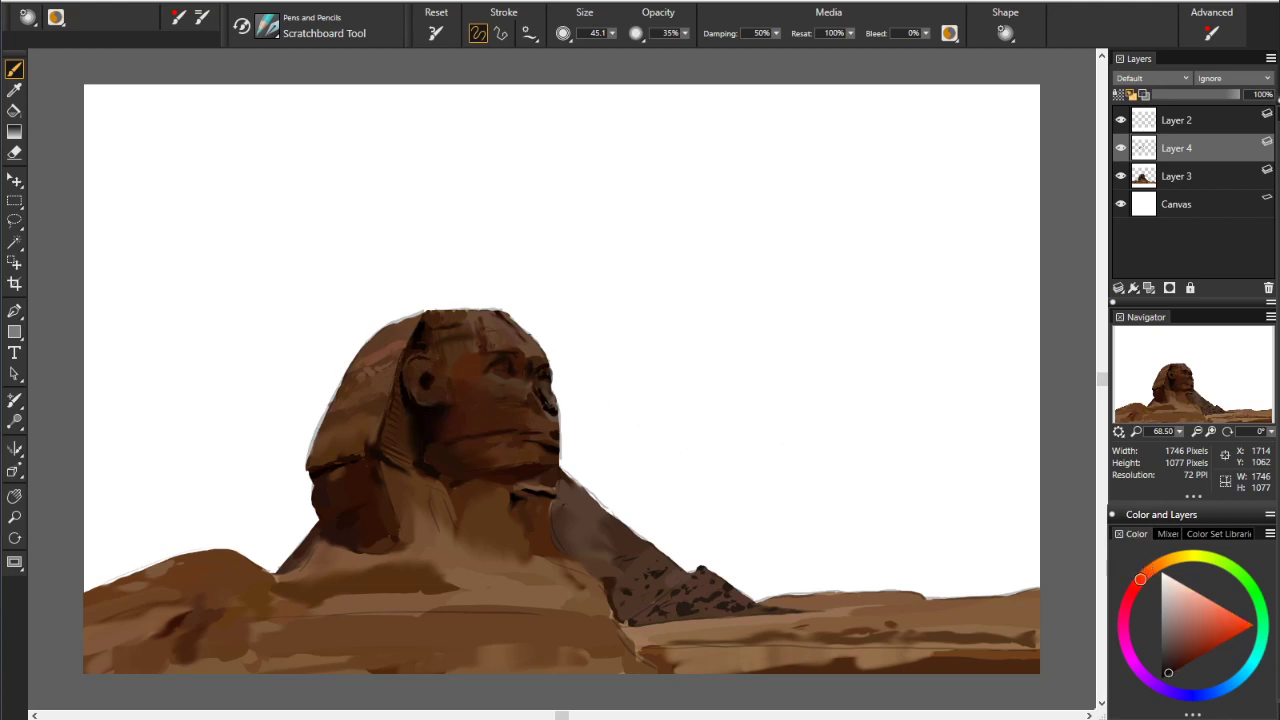
alt+click(399, 347)
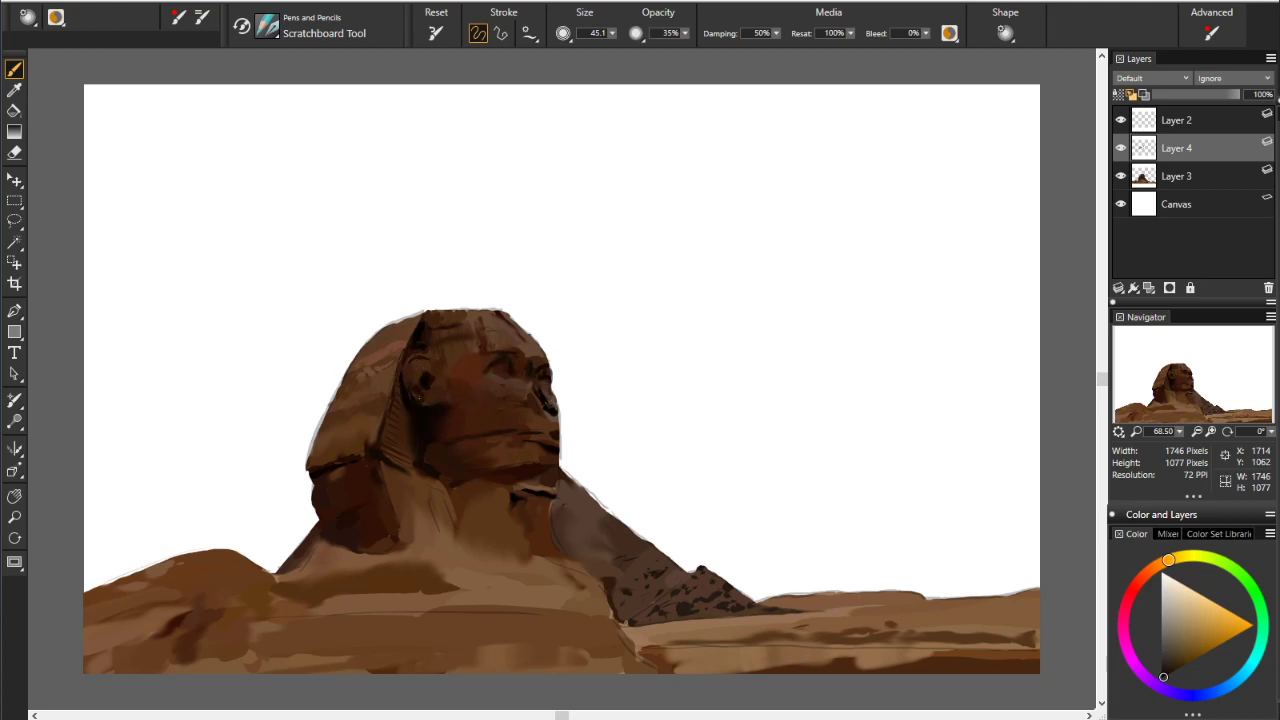
alt+click(496, 410)
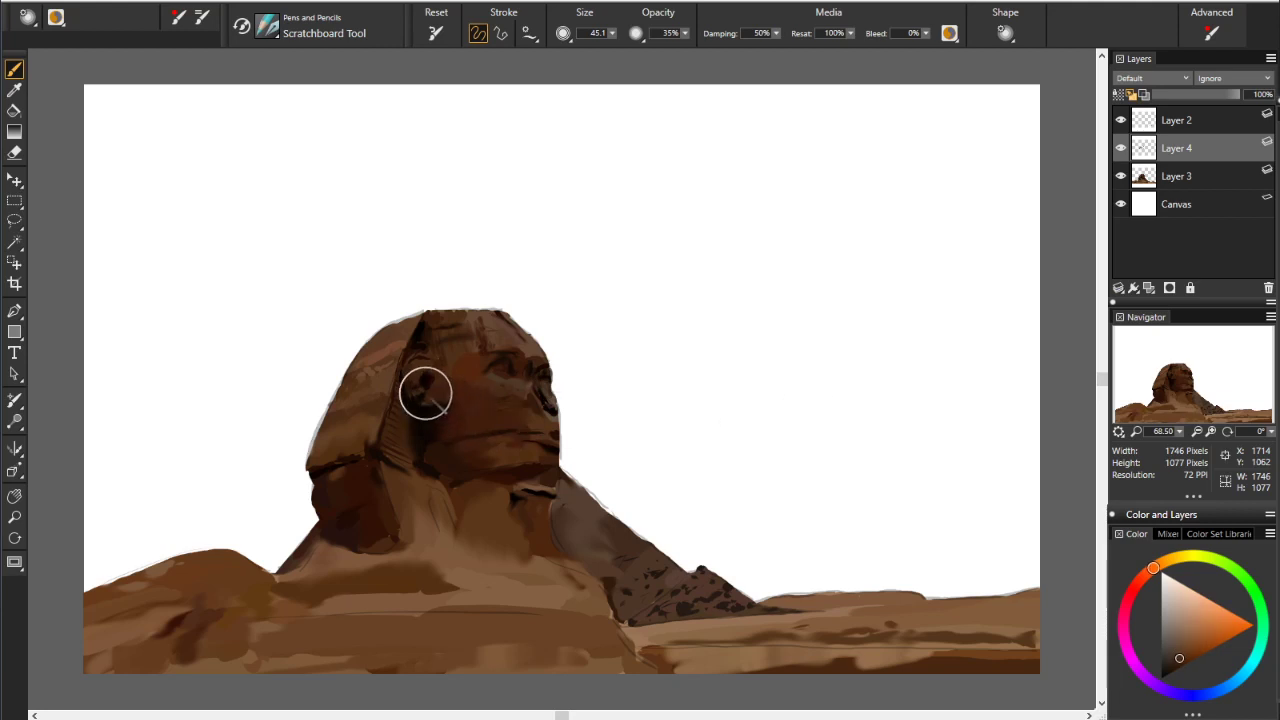
click(420, 400)
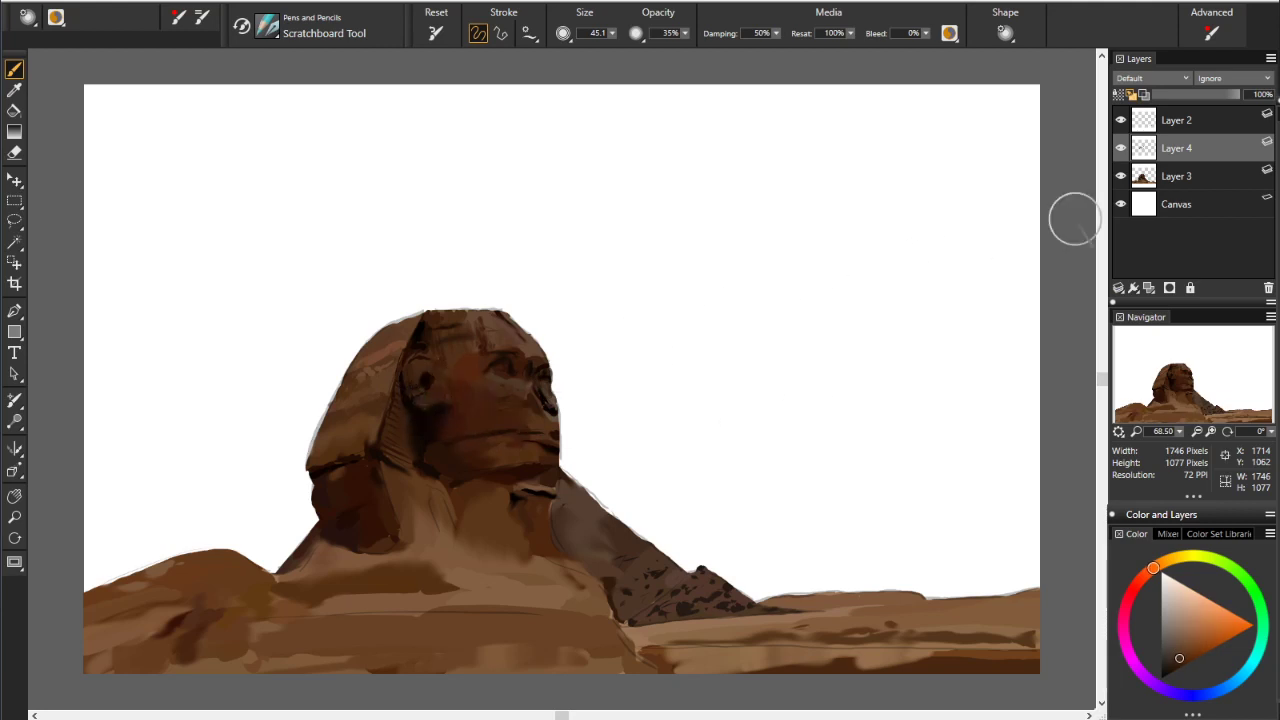
click(1120, 176)
click(1120, 176)
click(1165, 676)
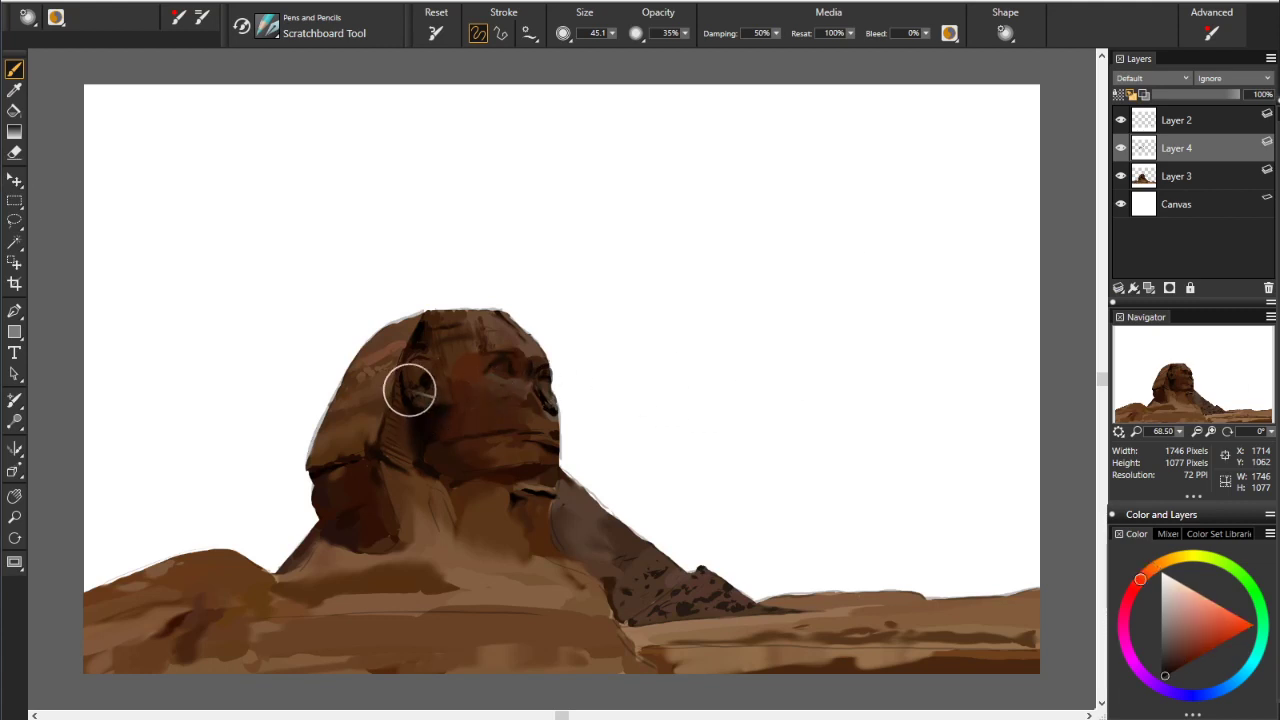